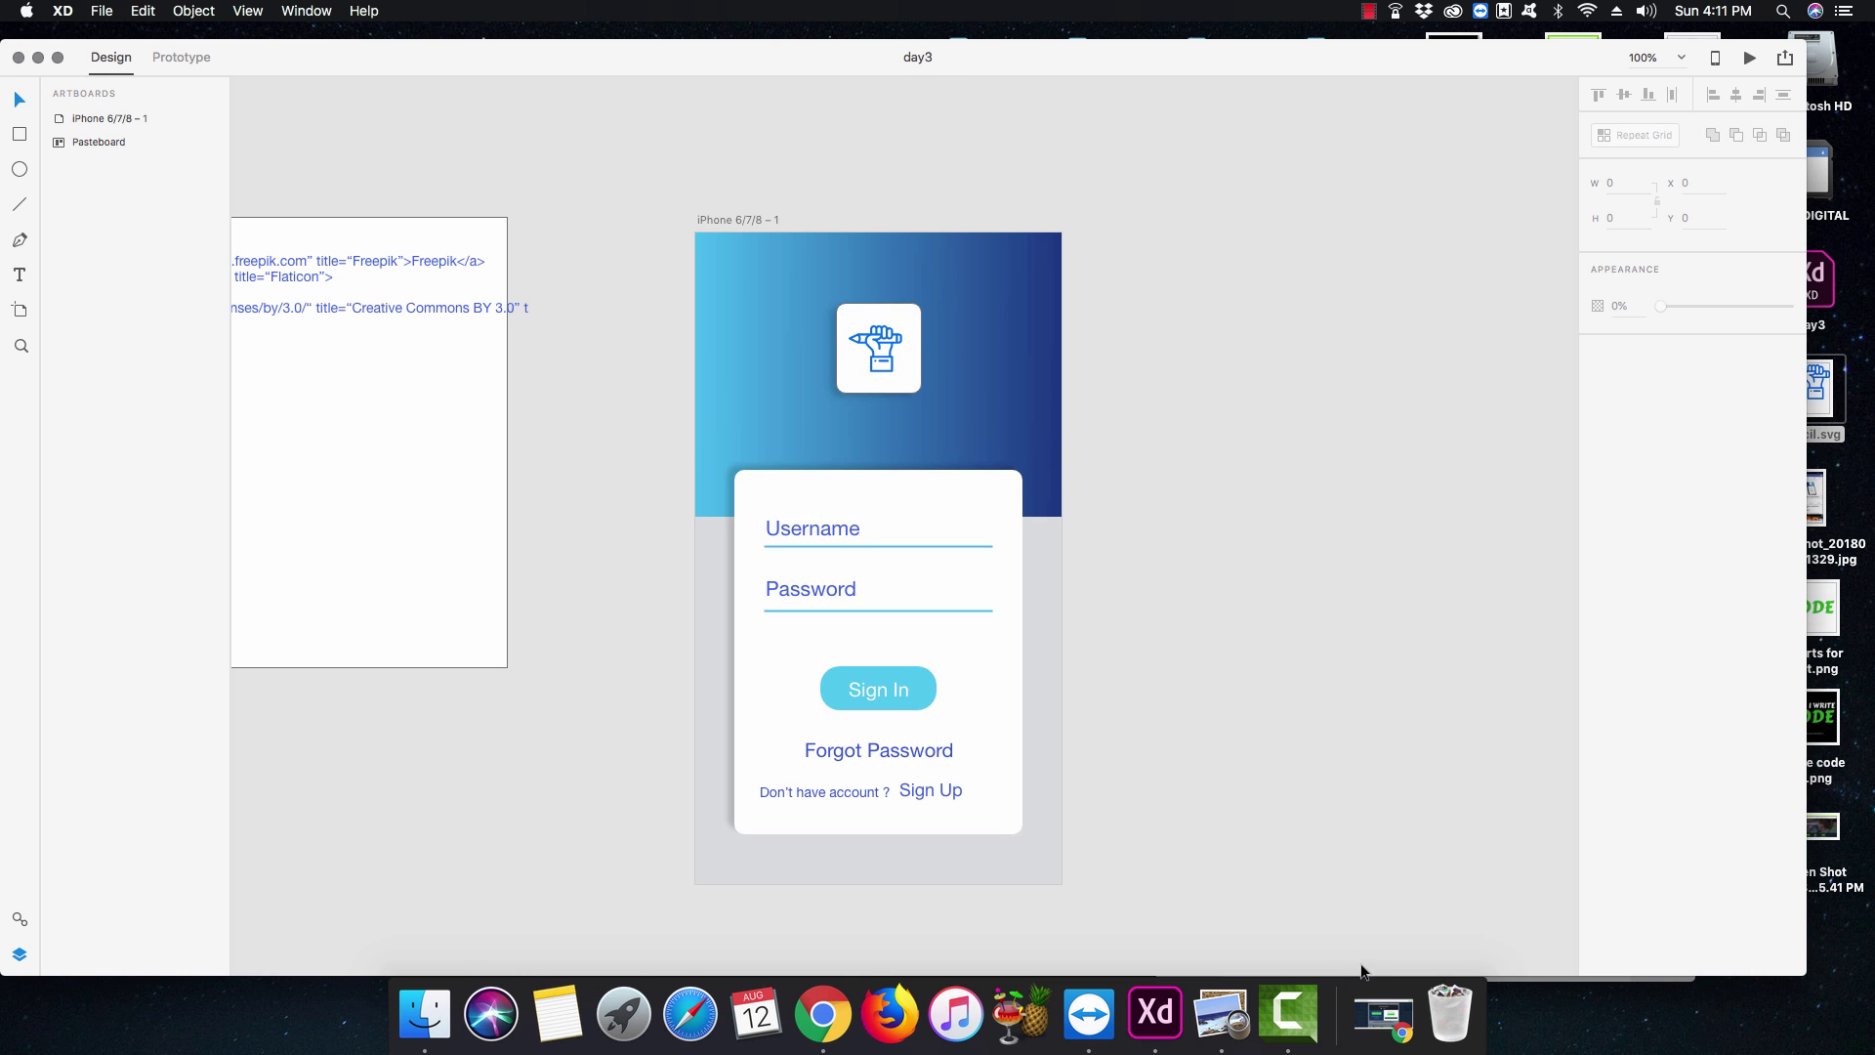
# Switch to Chrome, close the open pencil icon's pop-ups on Flaticon and look over the pencil search results.
pyautogui.click(1381, 1015)
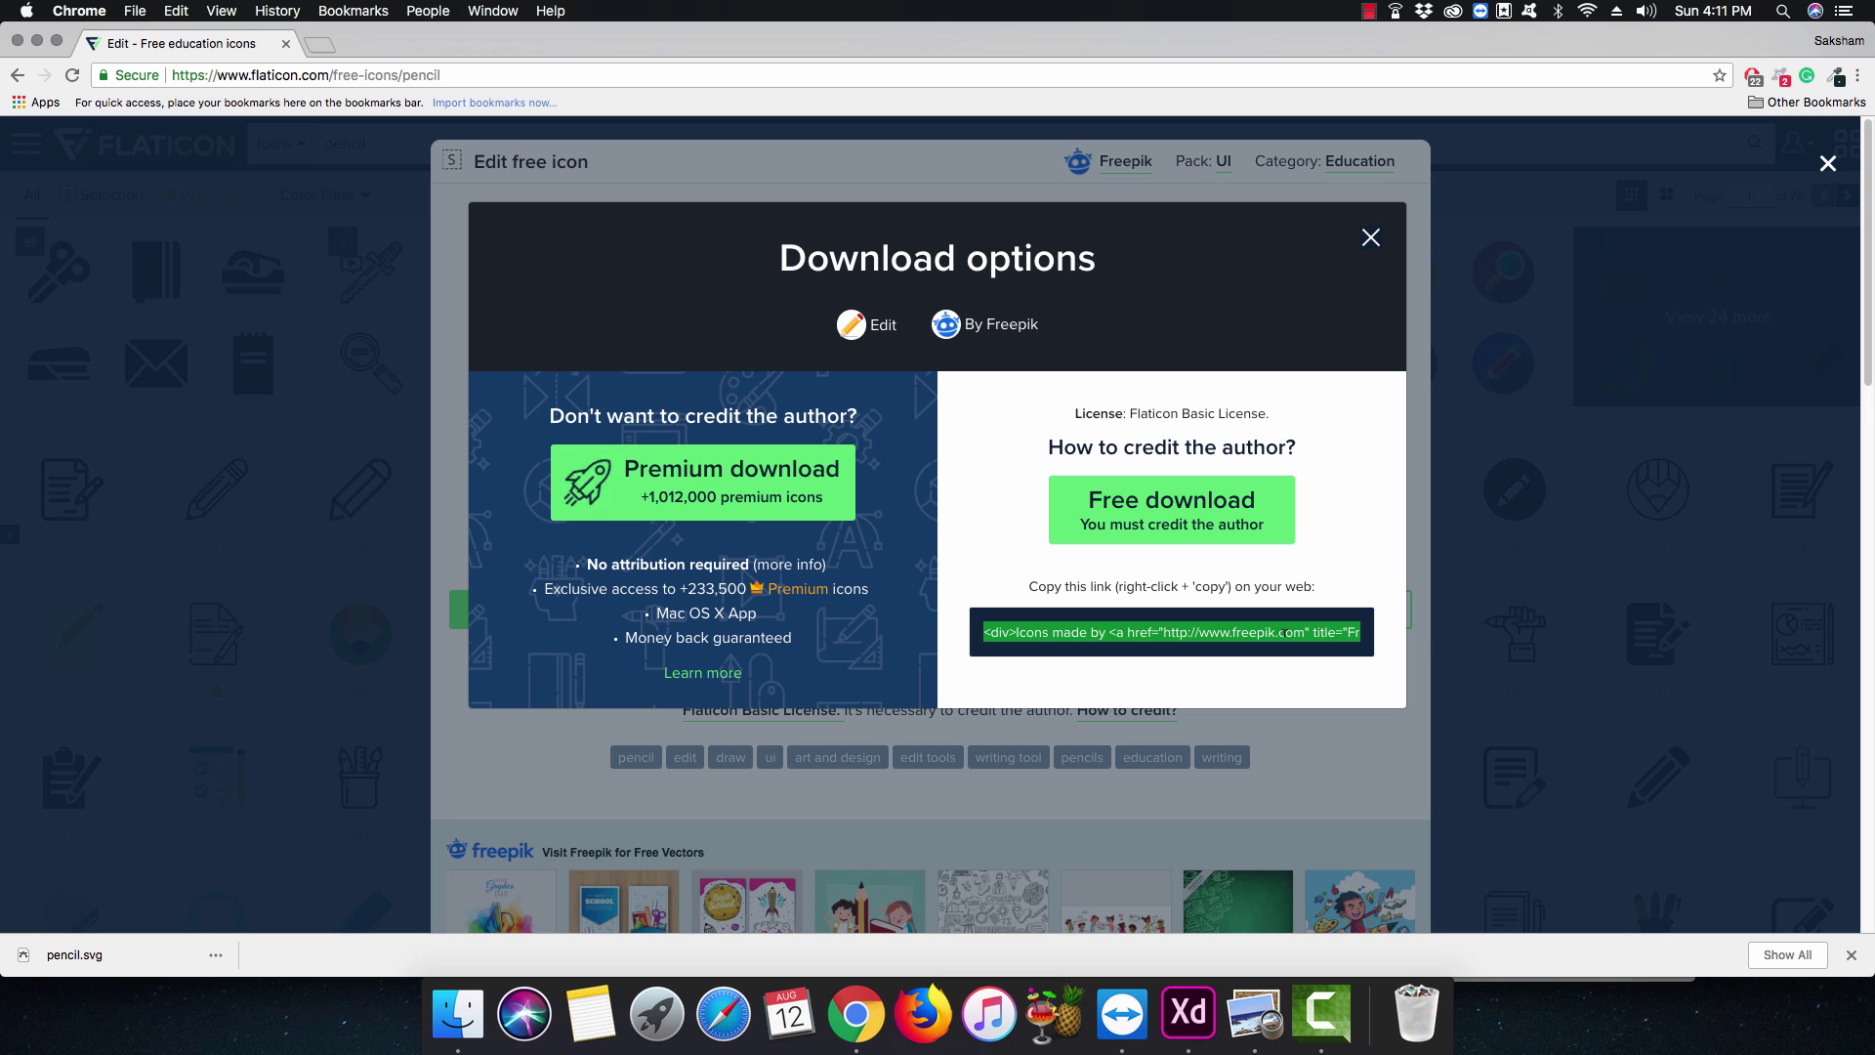
pyautogui.click(1370, 237)
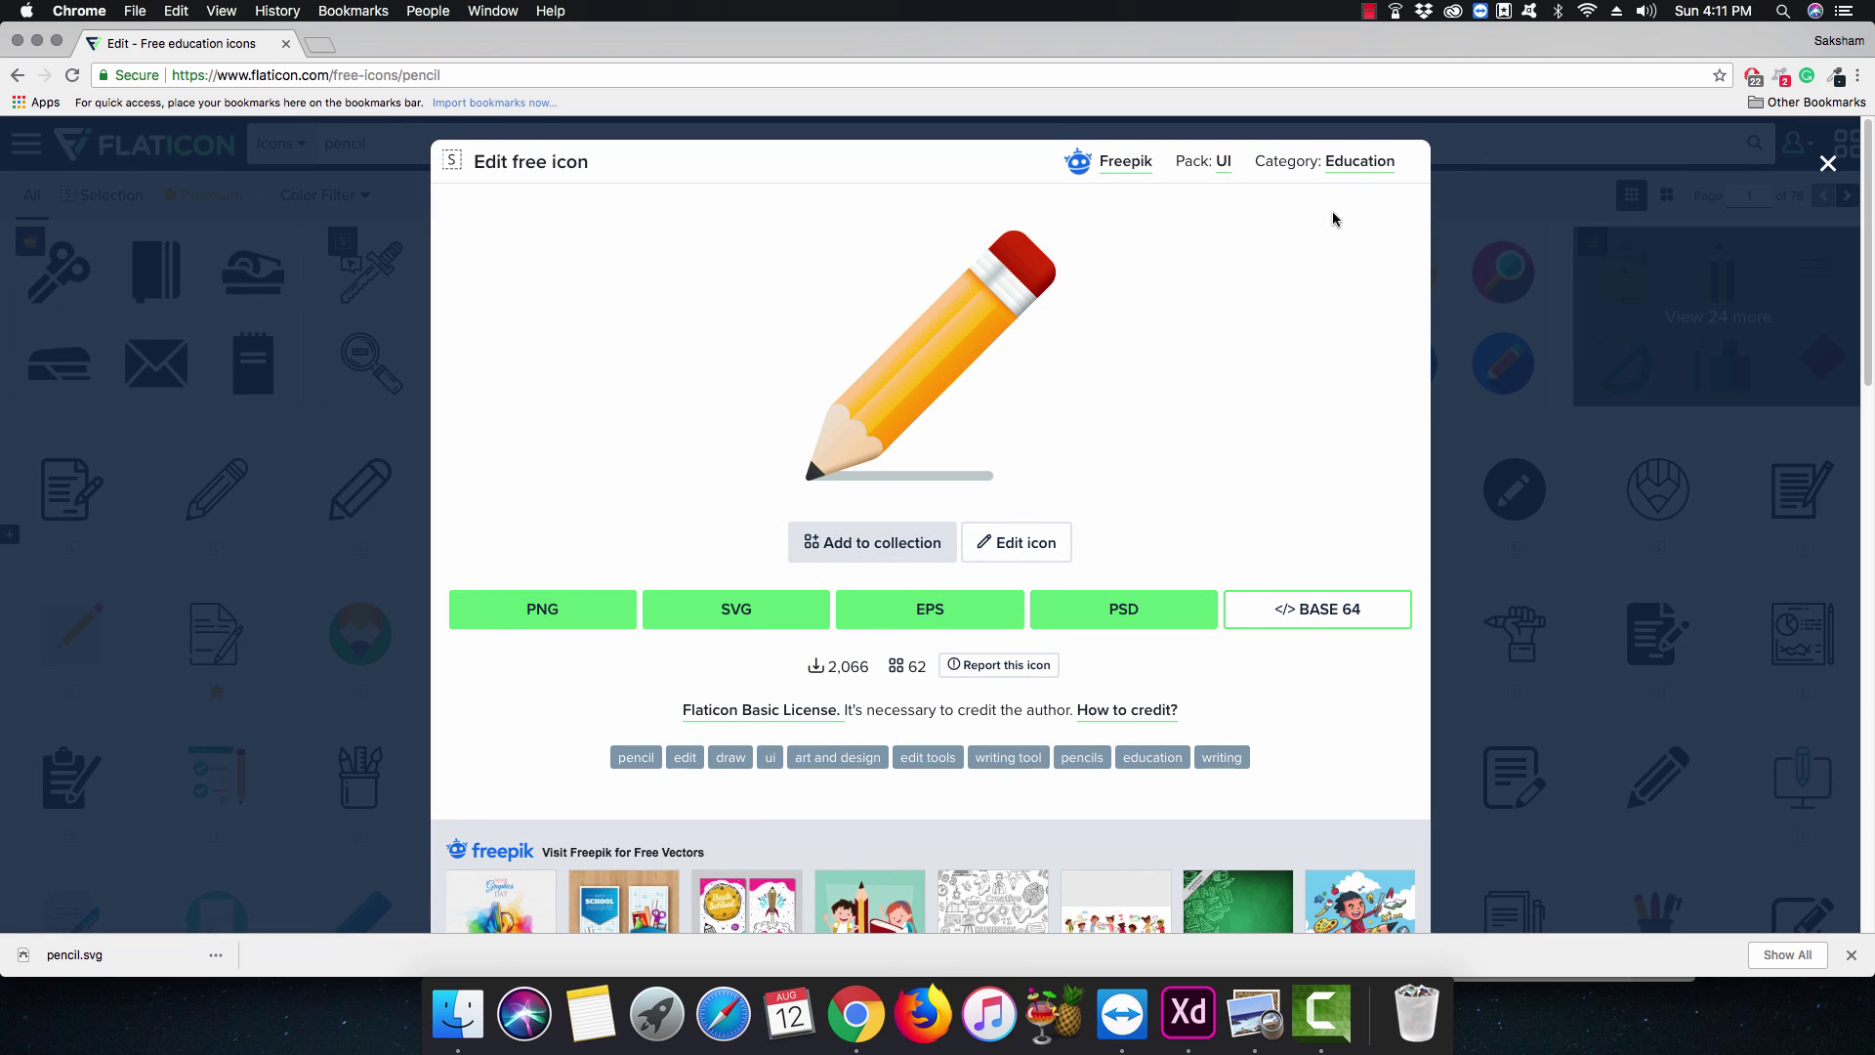
pyautogui.click(1827, 165)
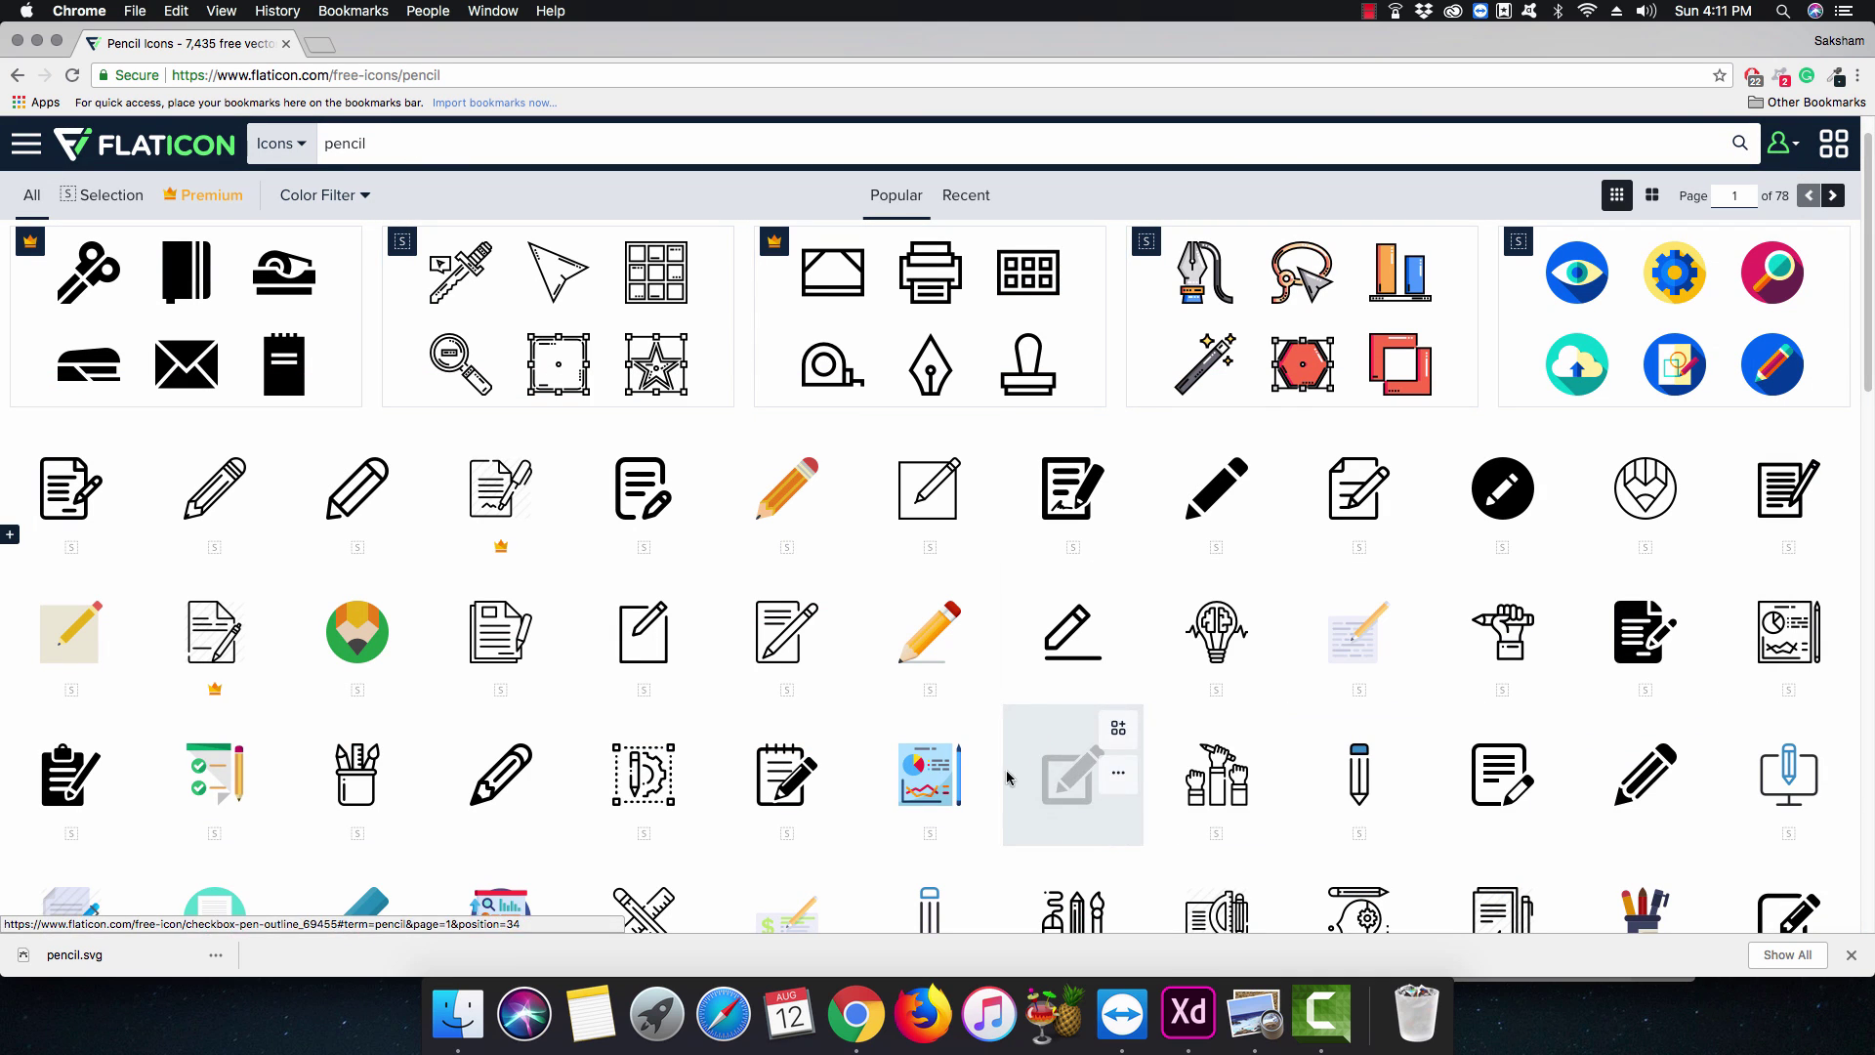
pyautogui.scroll(-5, 859, 695)
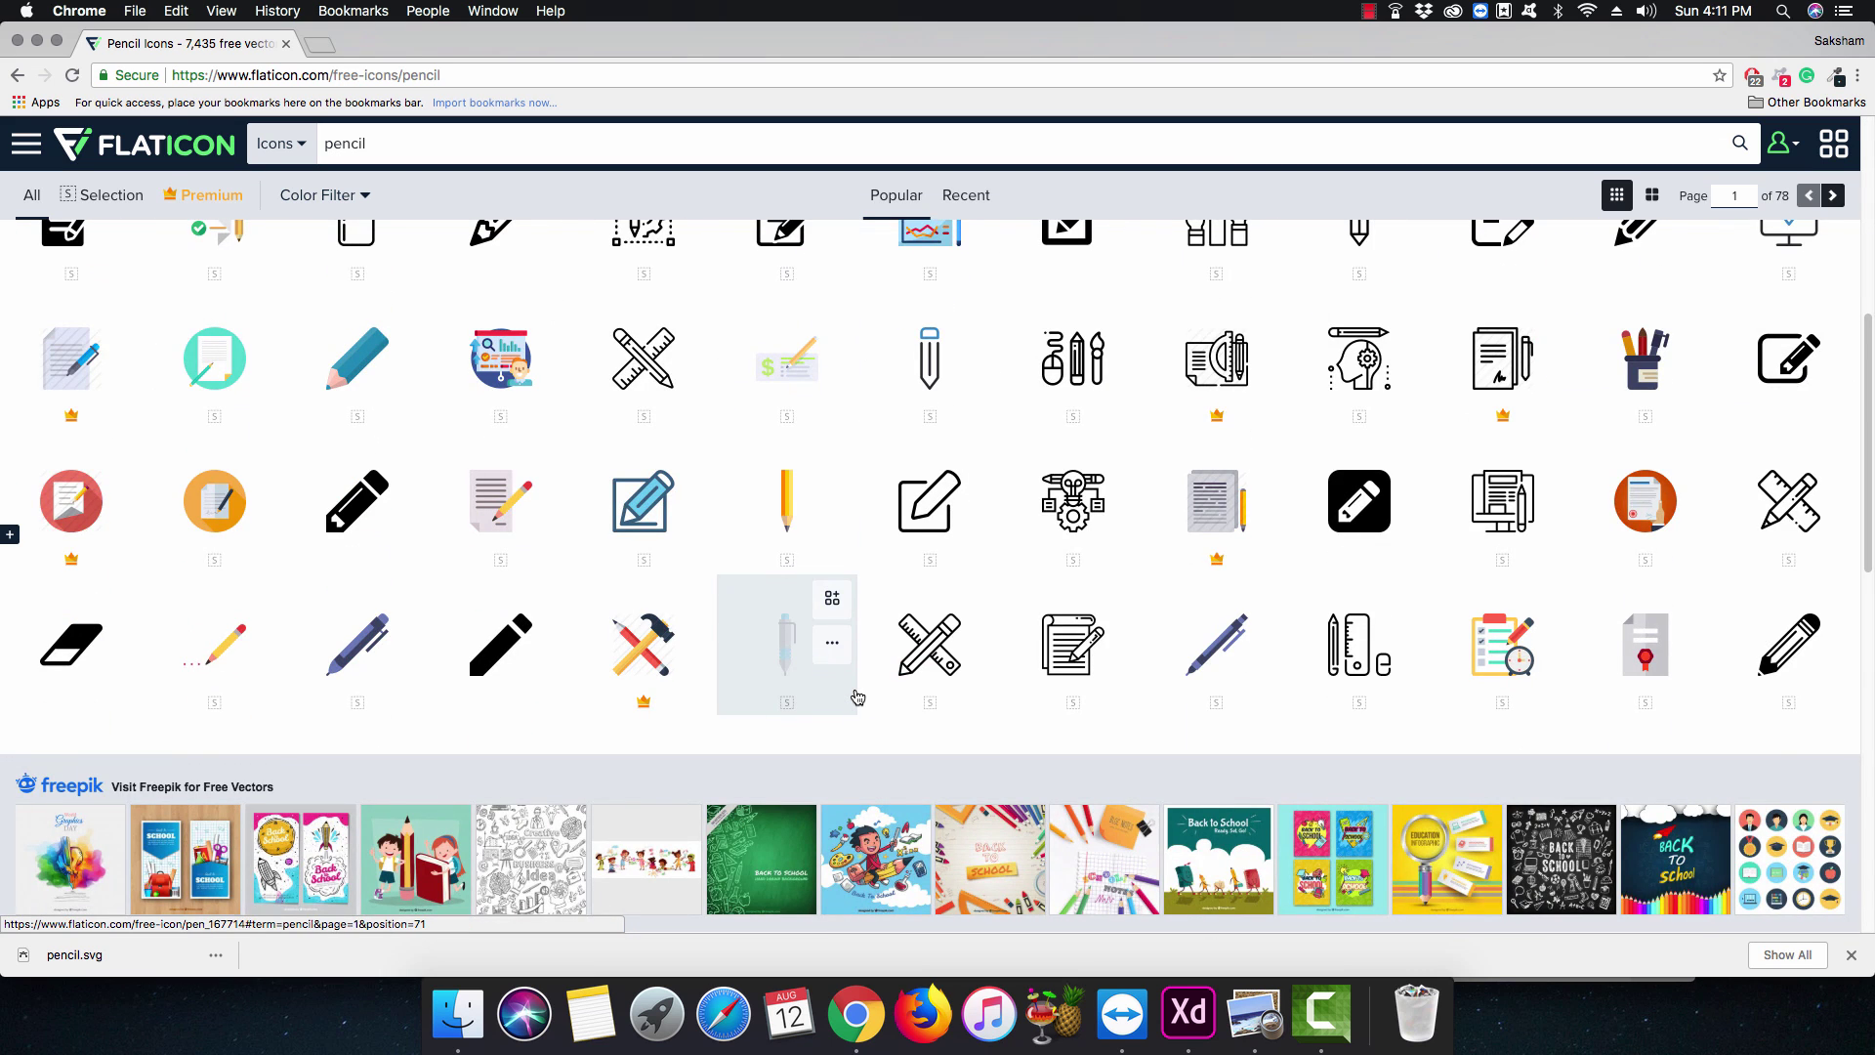
pyautogui.scroll(5, 858, 695)
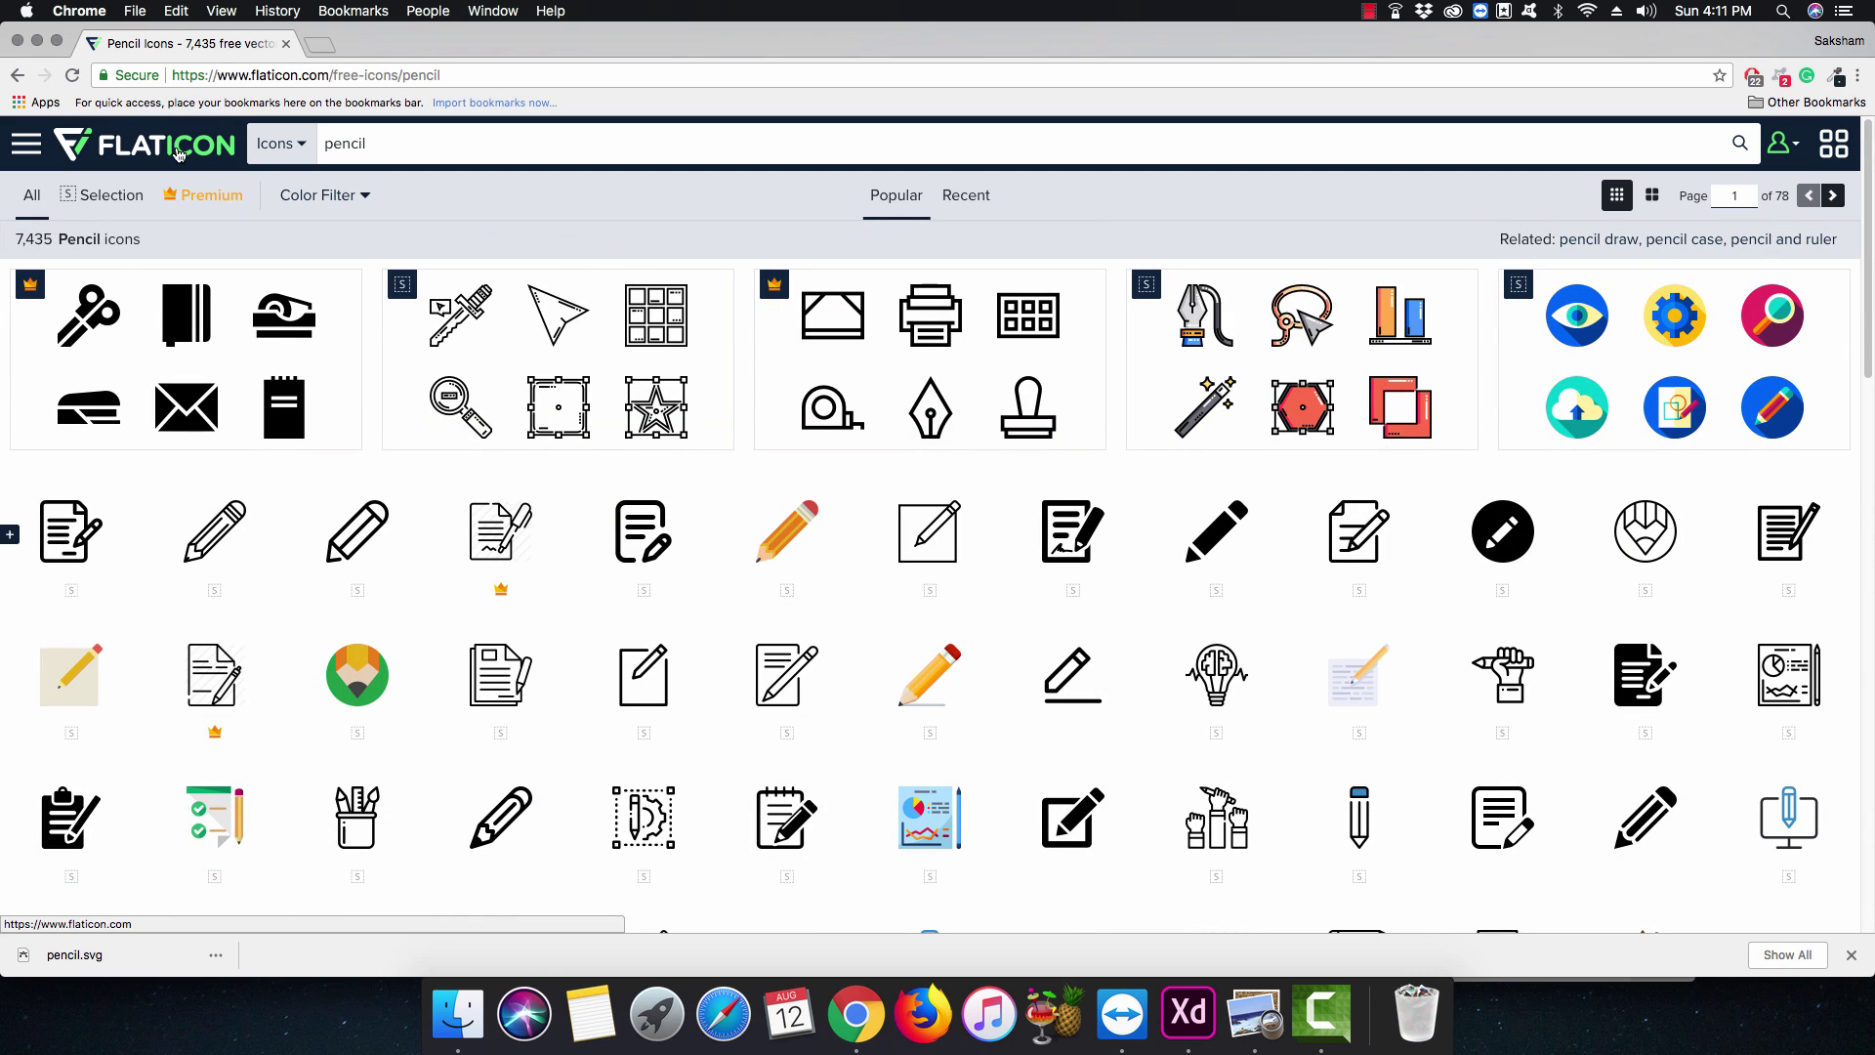
pyautogui.click(37, 40)
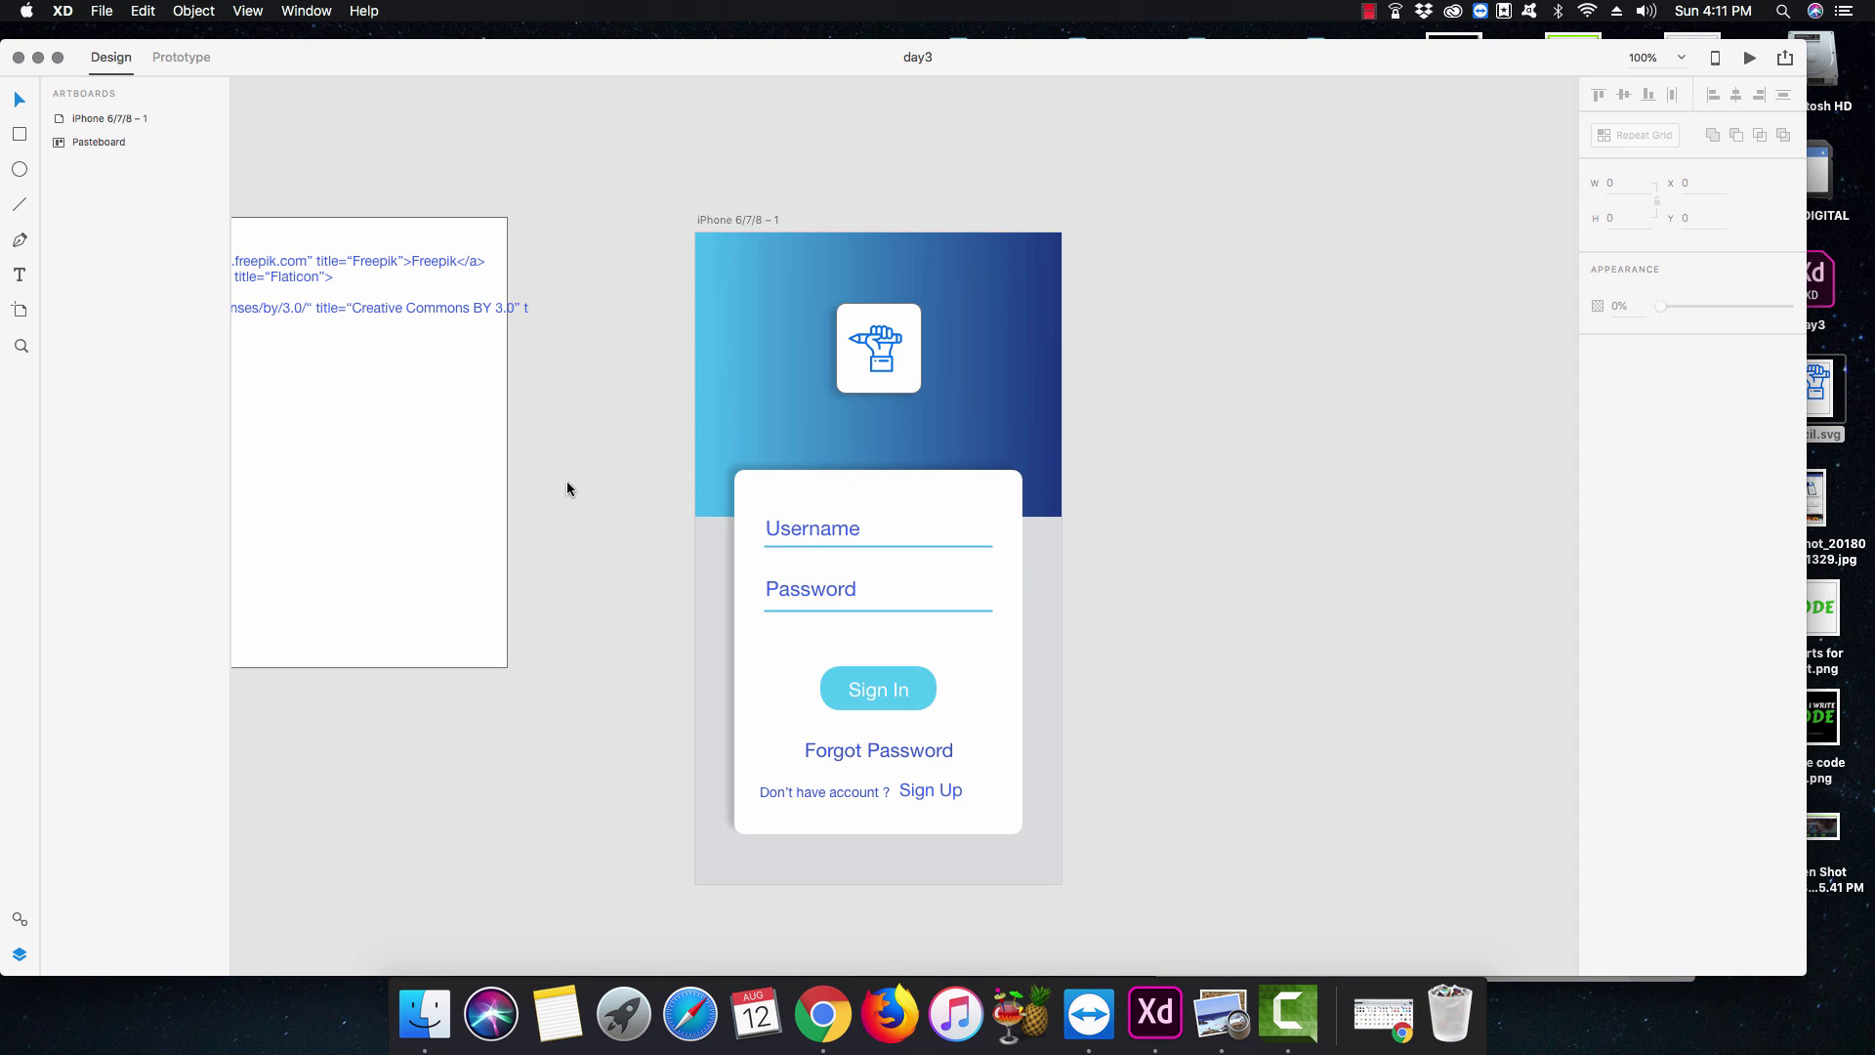
# Return to Adobe XD and add a second iPhone 6/7/8 artboard beside the login screen.
pyautogui.moveTo(565, 452); pyautogui.dragTo(1050, 540)
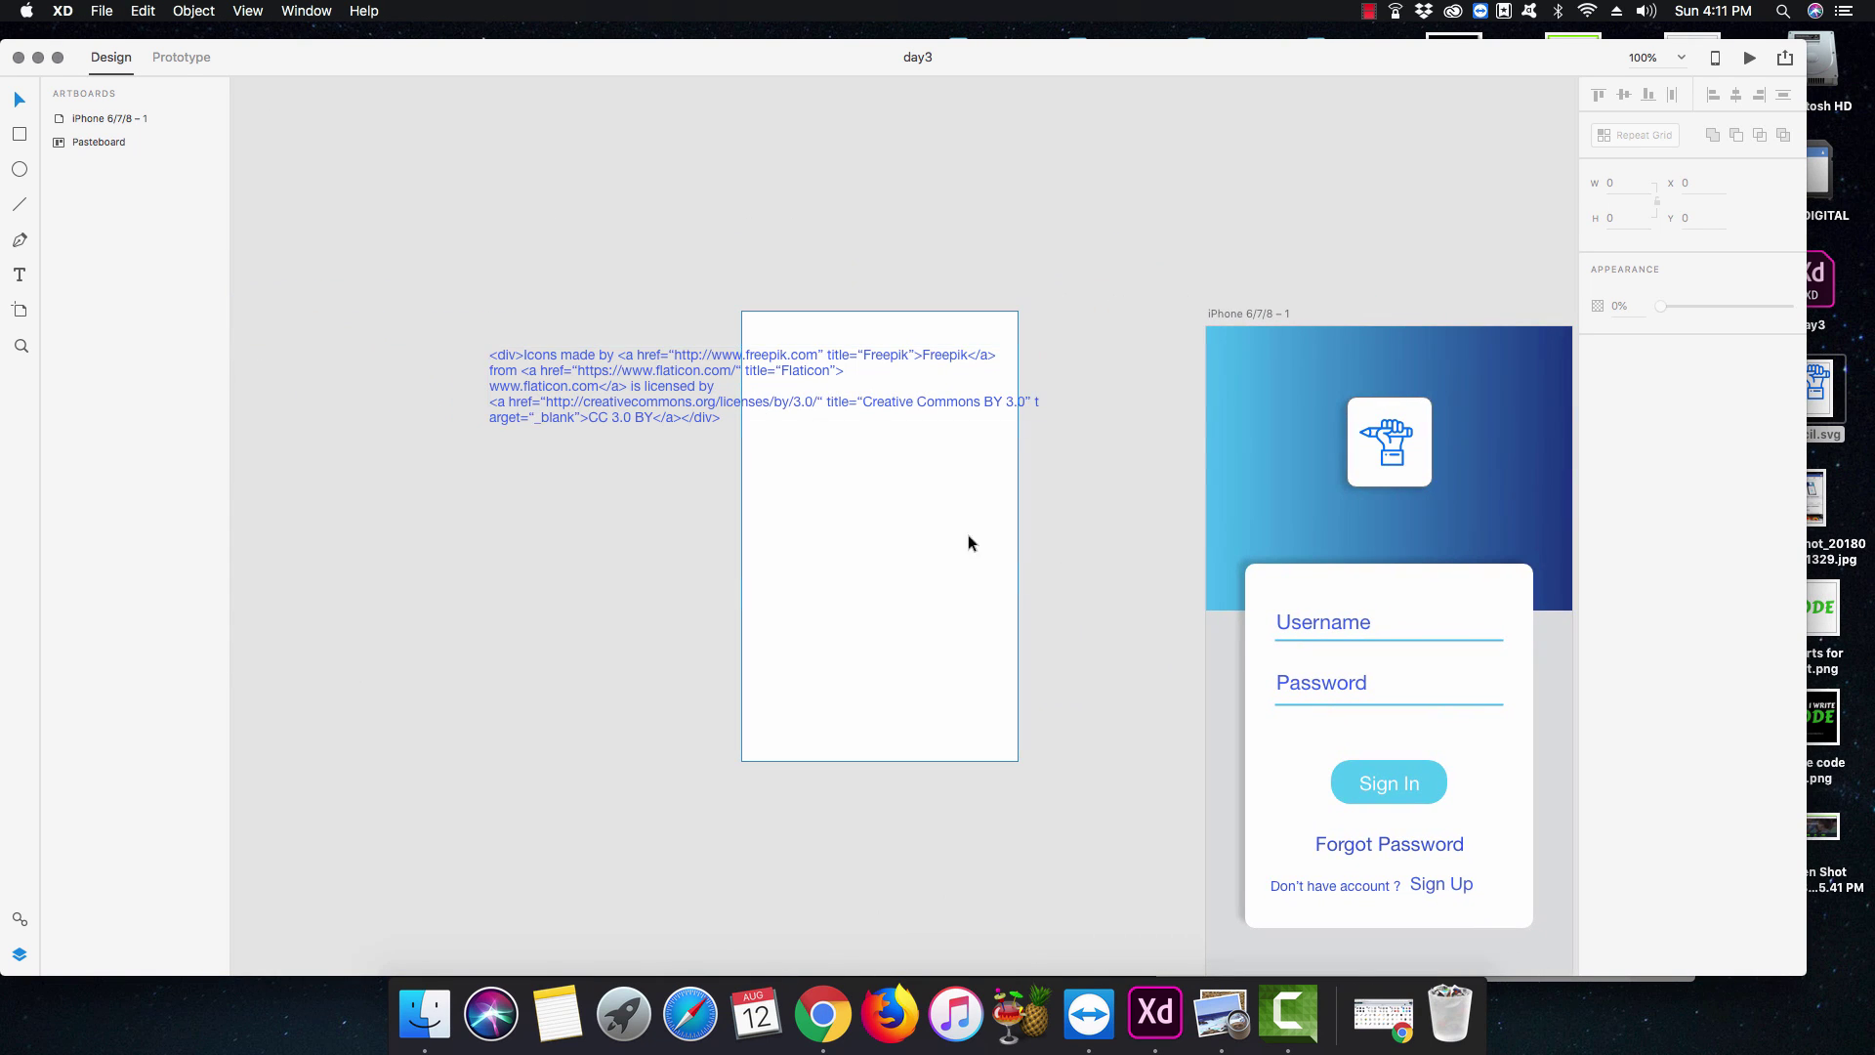
pyautogui.moveTo(1101, 598); pyautogui.dragTo(577, 474)
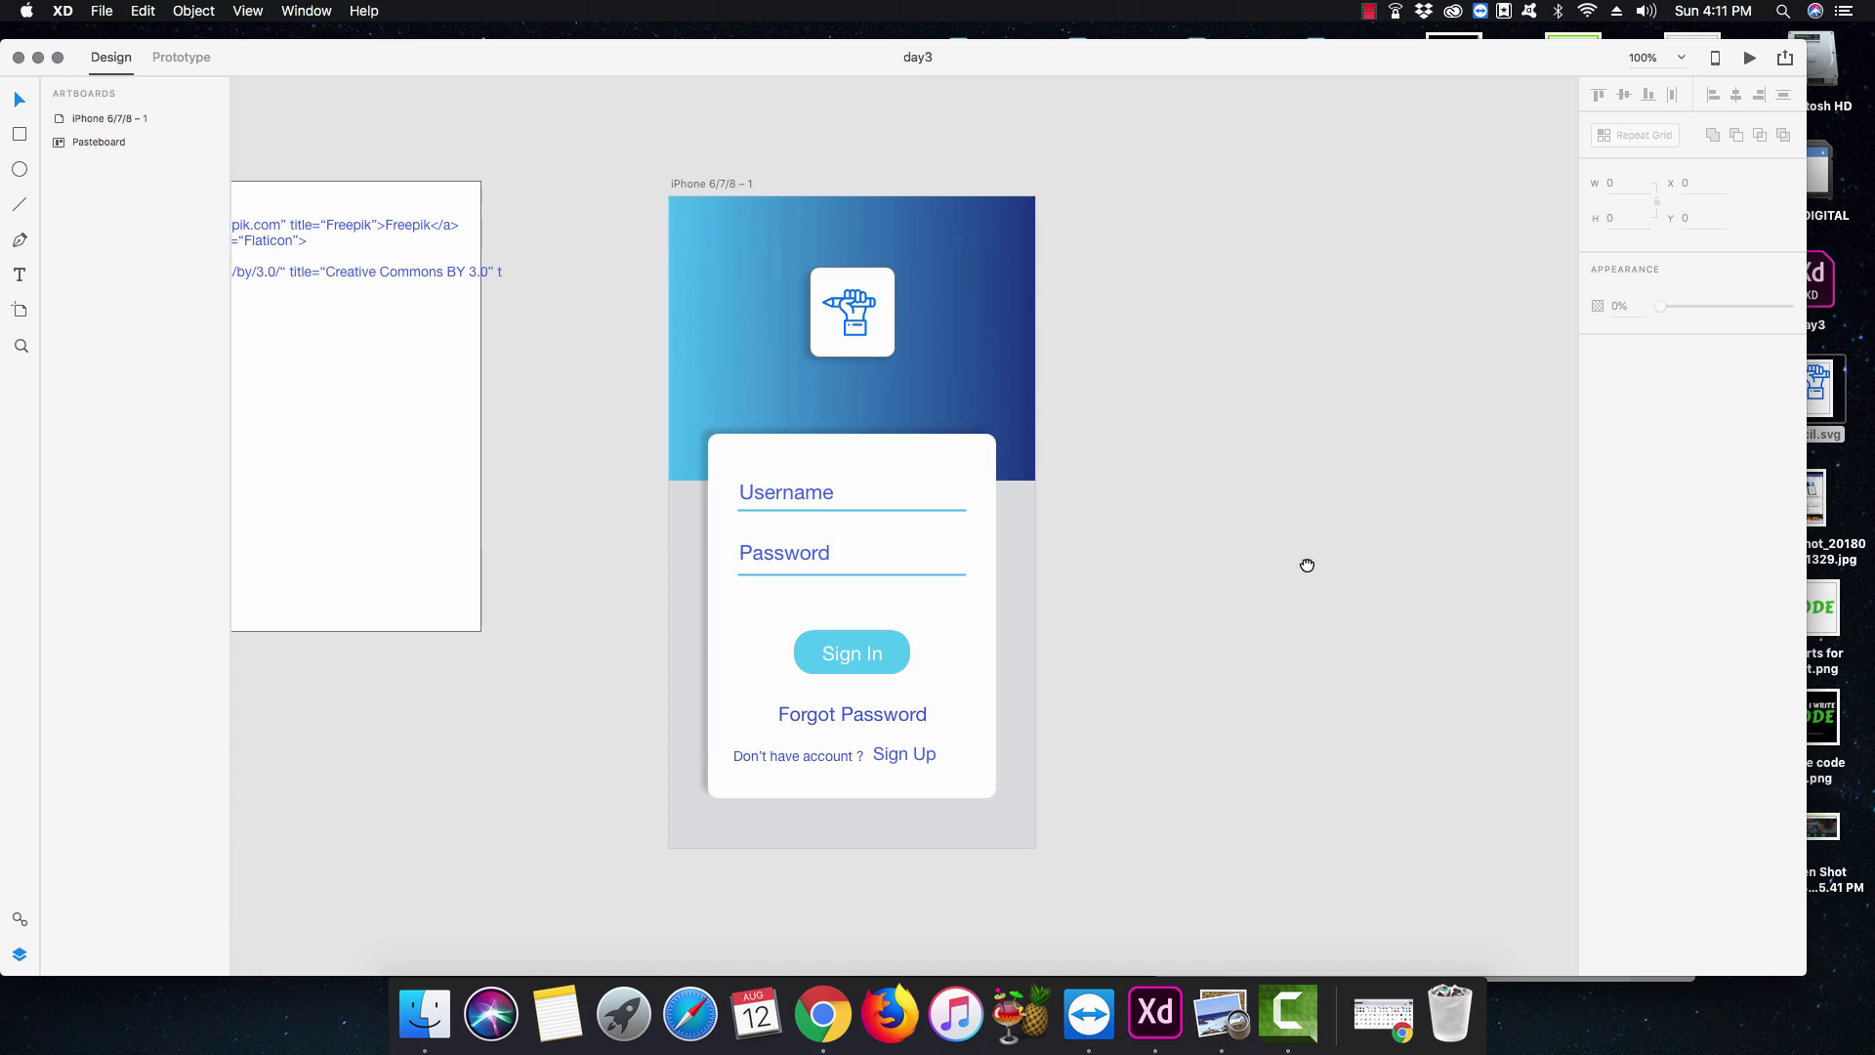
pyautogui.moveTo(1305, 564); pyautogui.dragTo(1091, 530)
pyautogui.scroll(-2, 1090, 530)
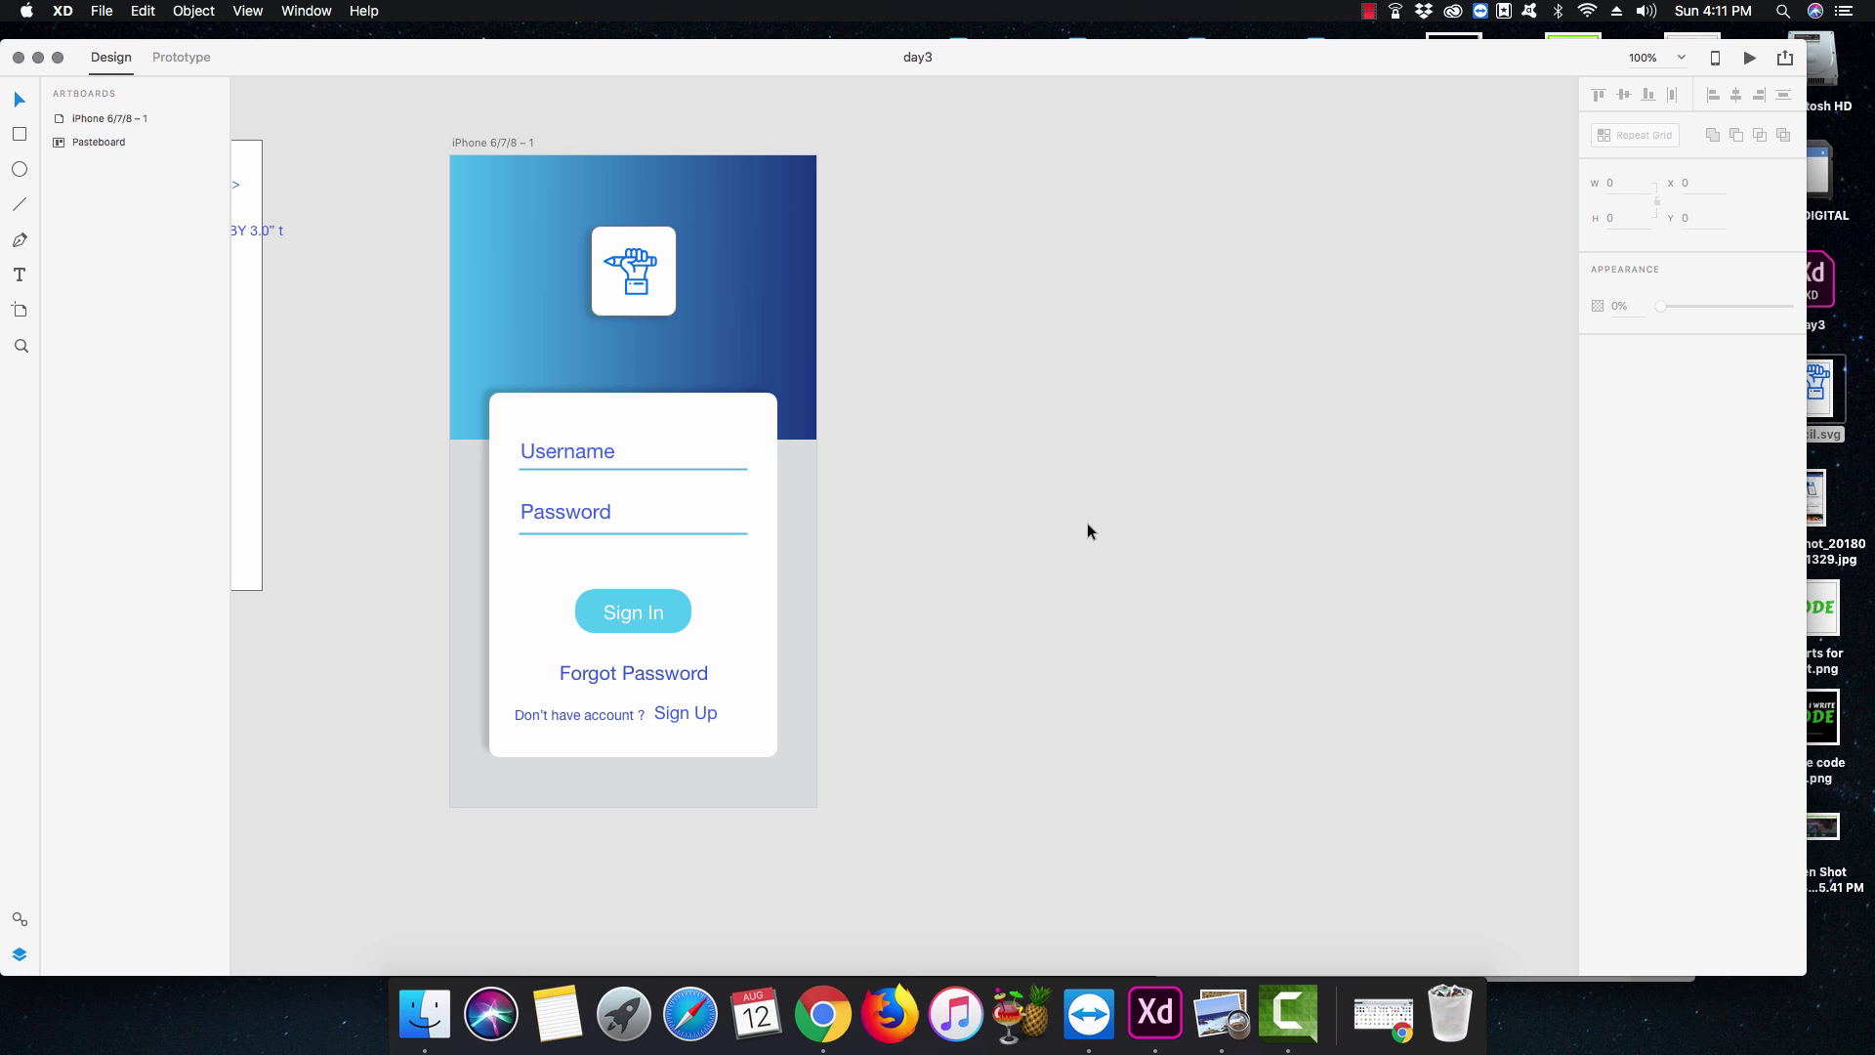
pyautogui.press('a')
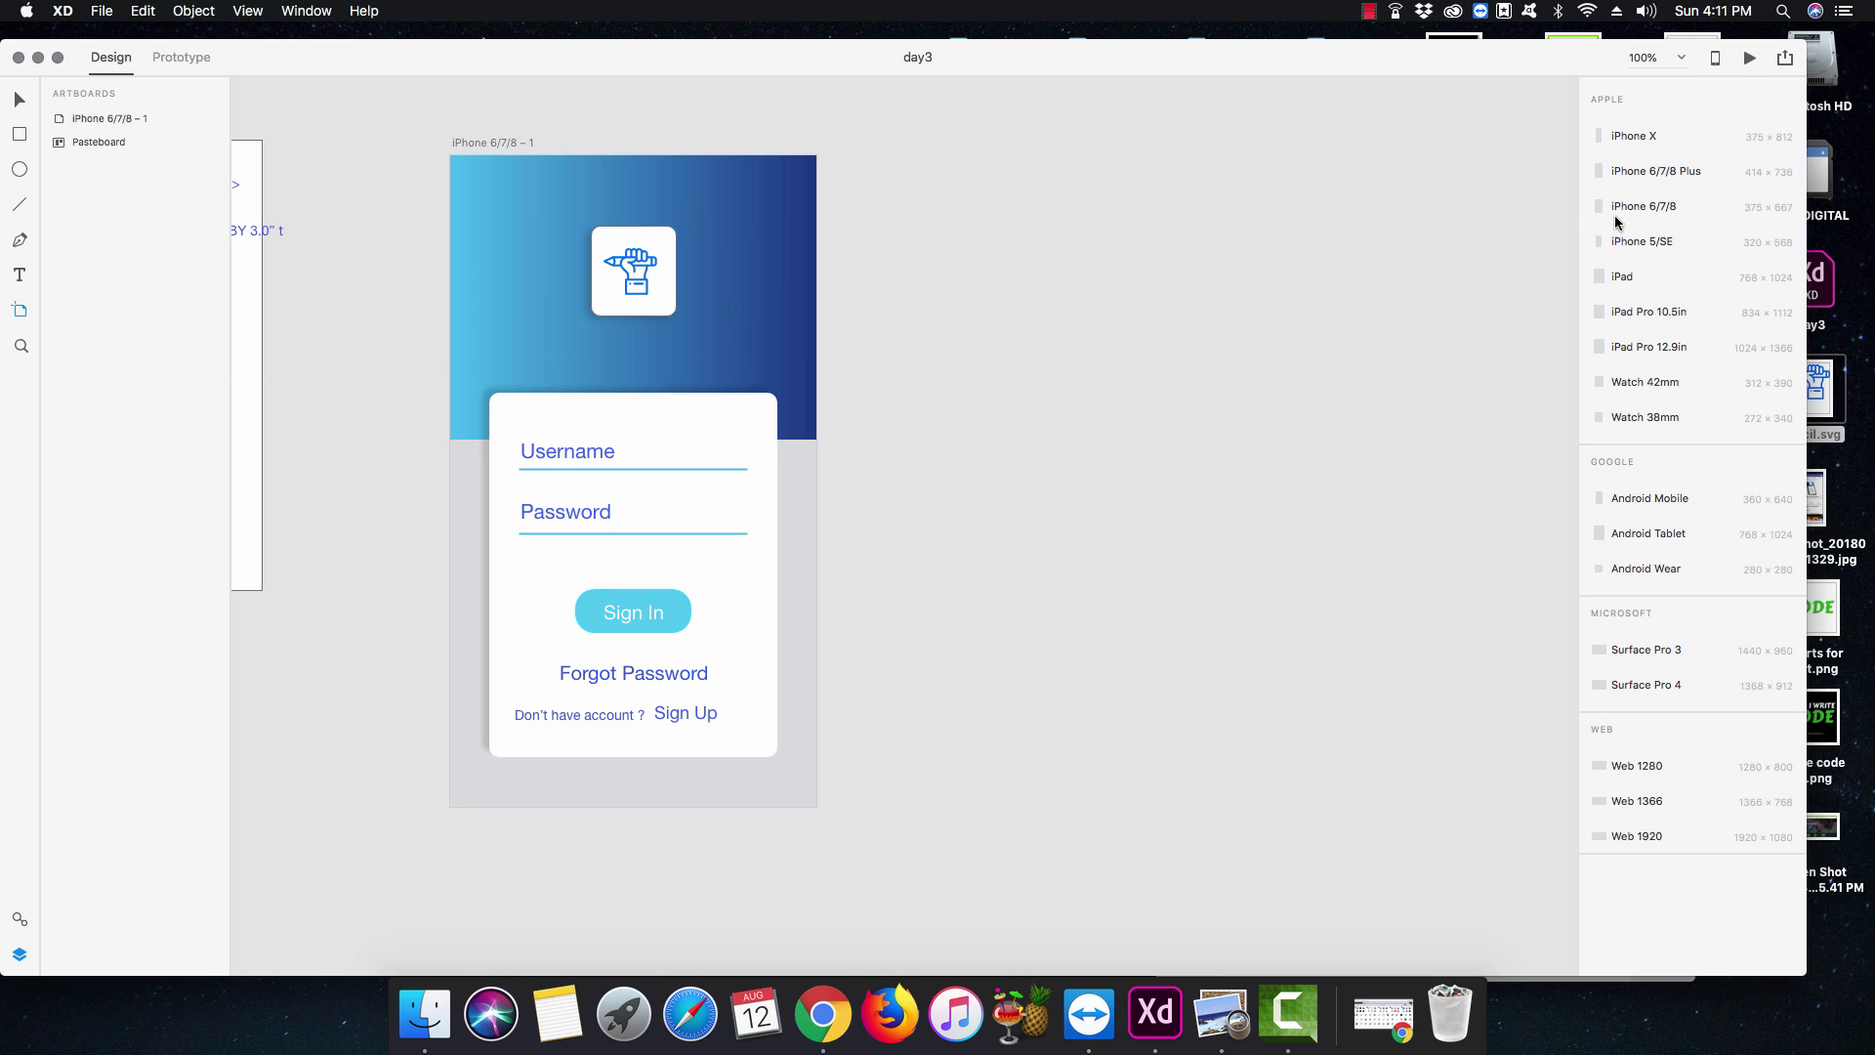
pyautogui.click(1681, 209)
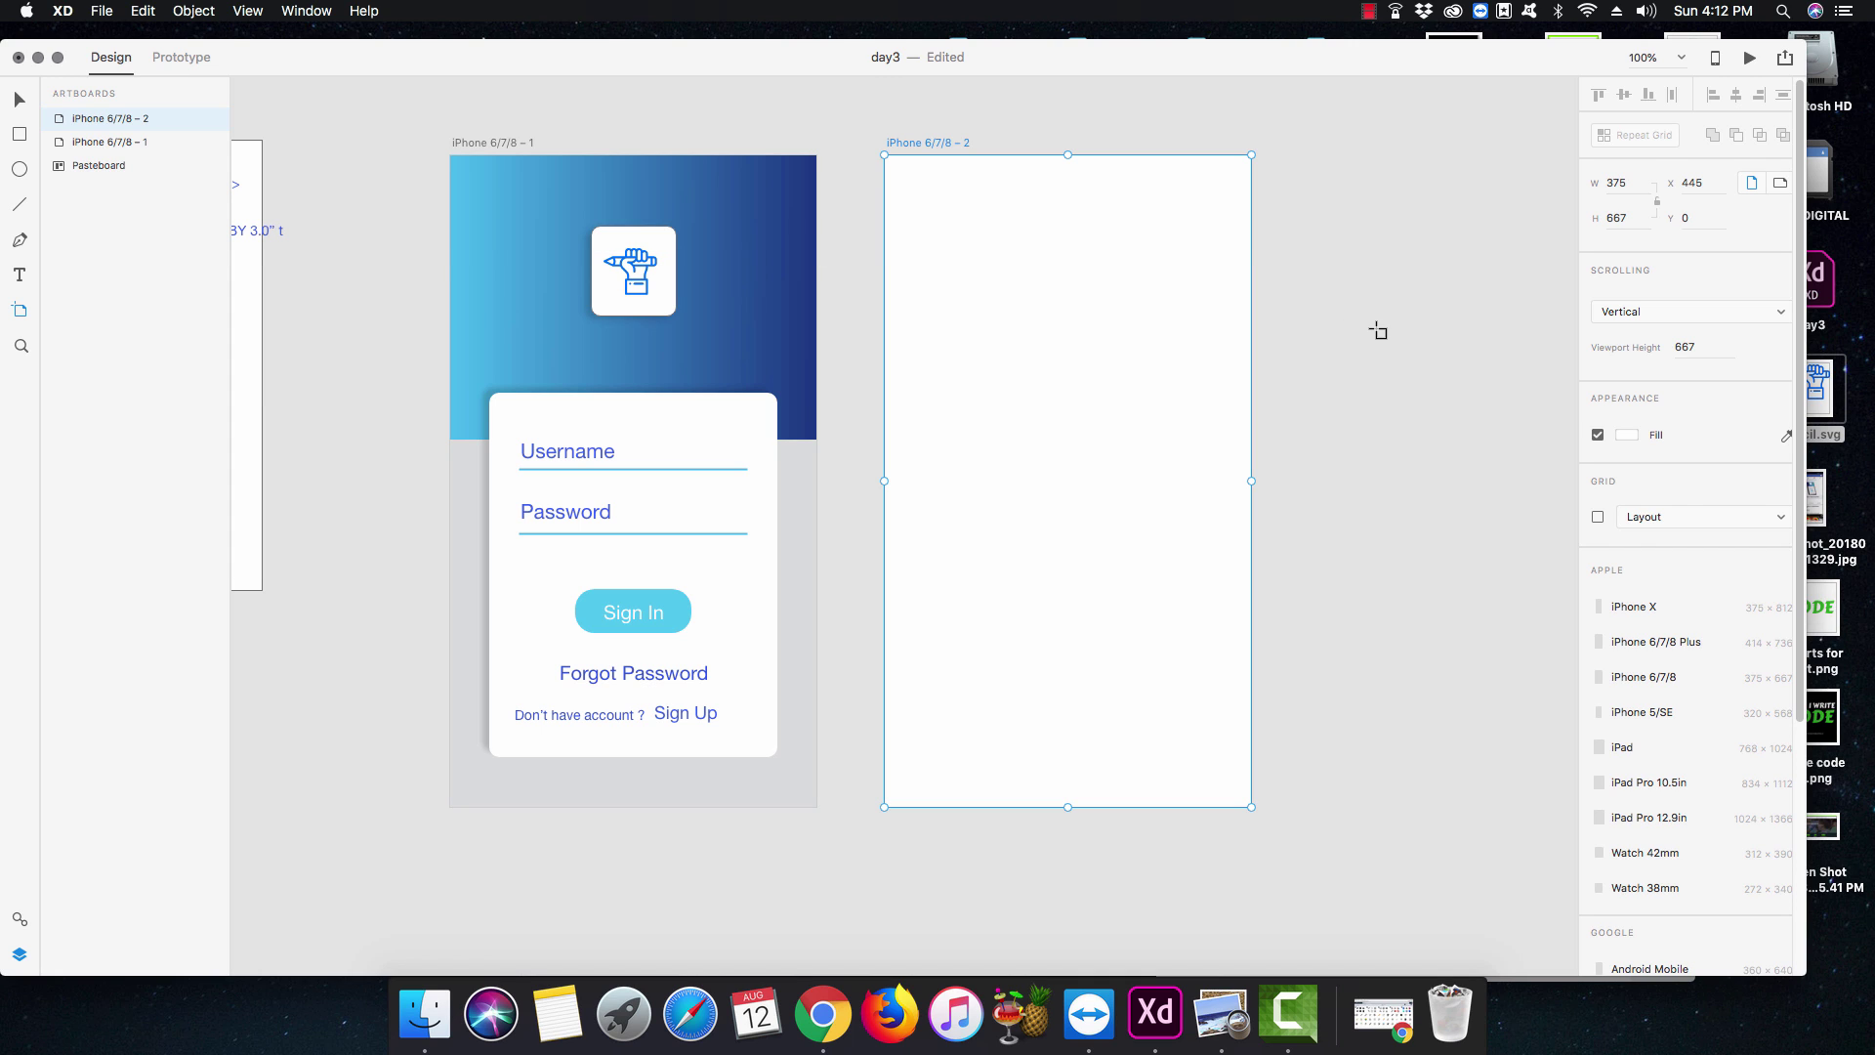
pyautogui.press('Escape')
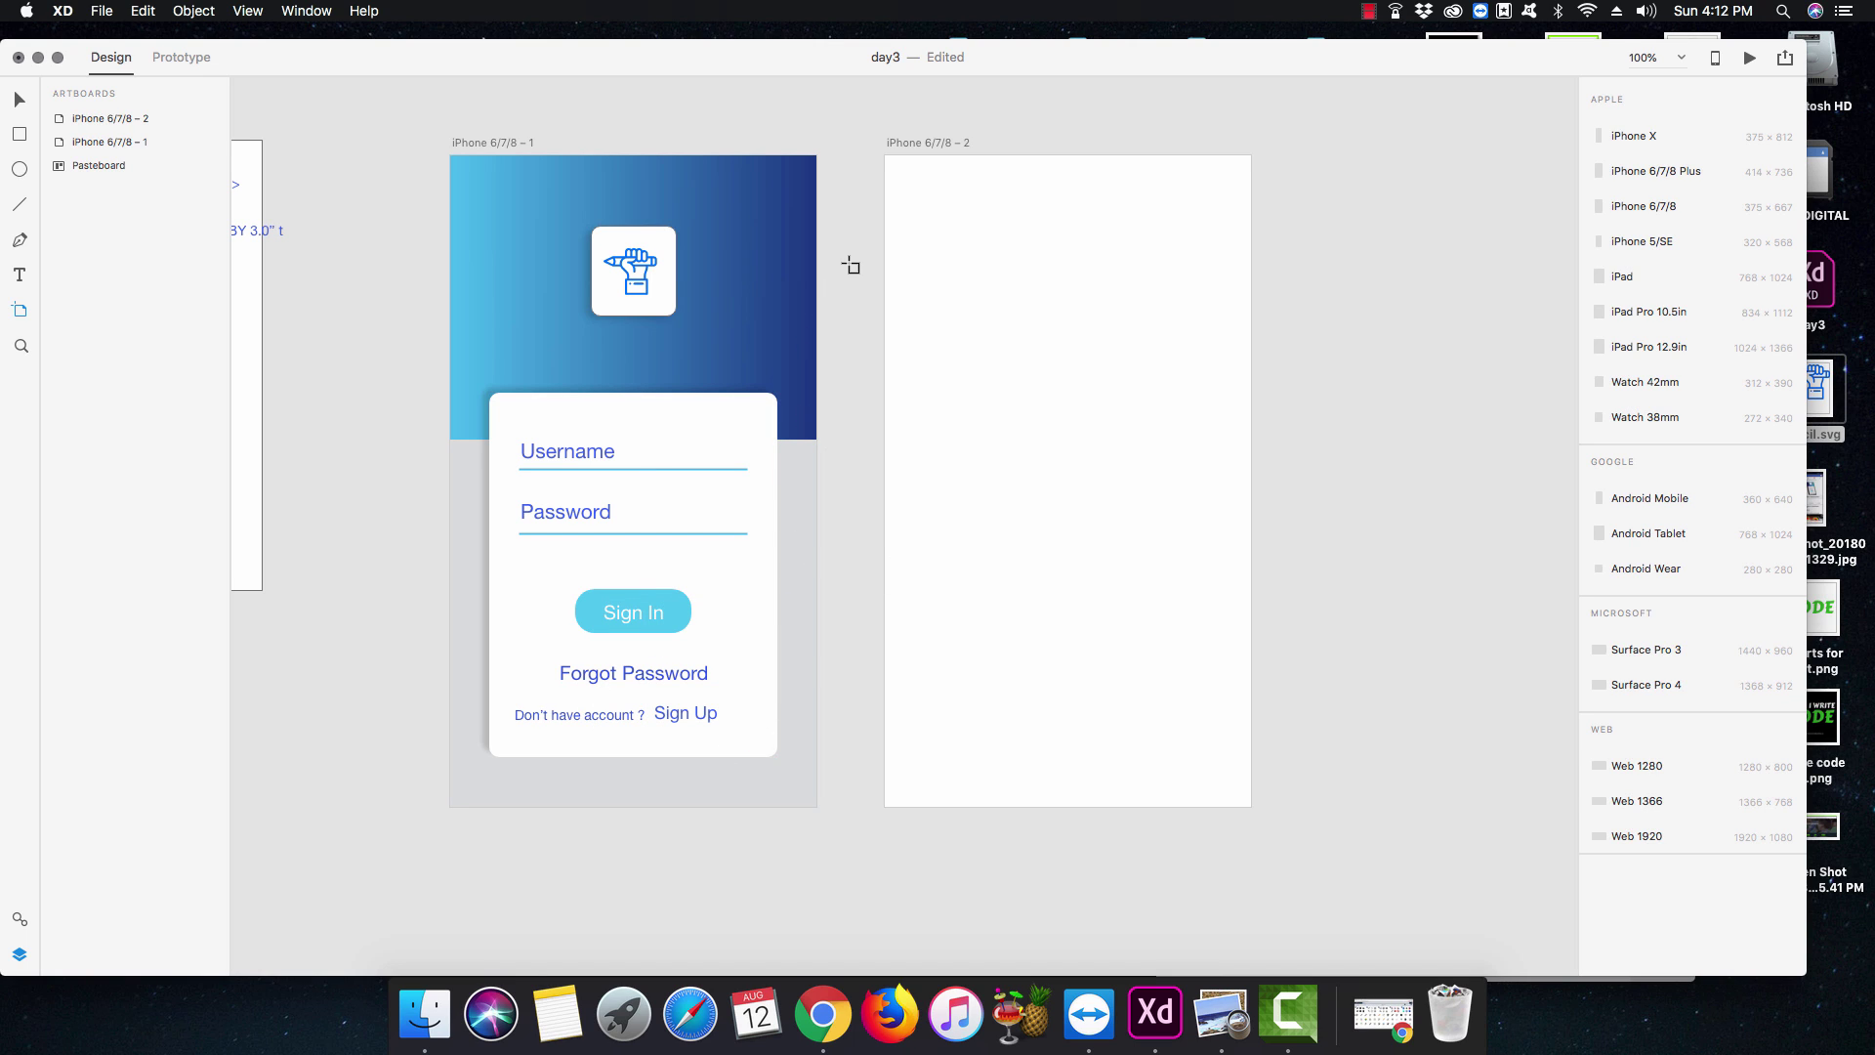
# Draw a full-width rectangle about 375 × 294 at the top of the second artboard and remove its border.
pyautogui.press('r')
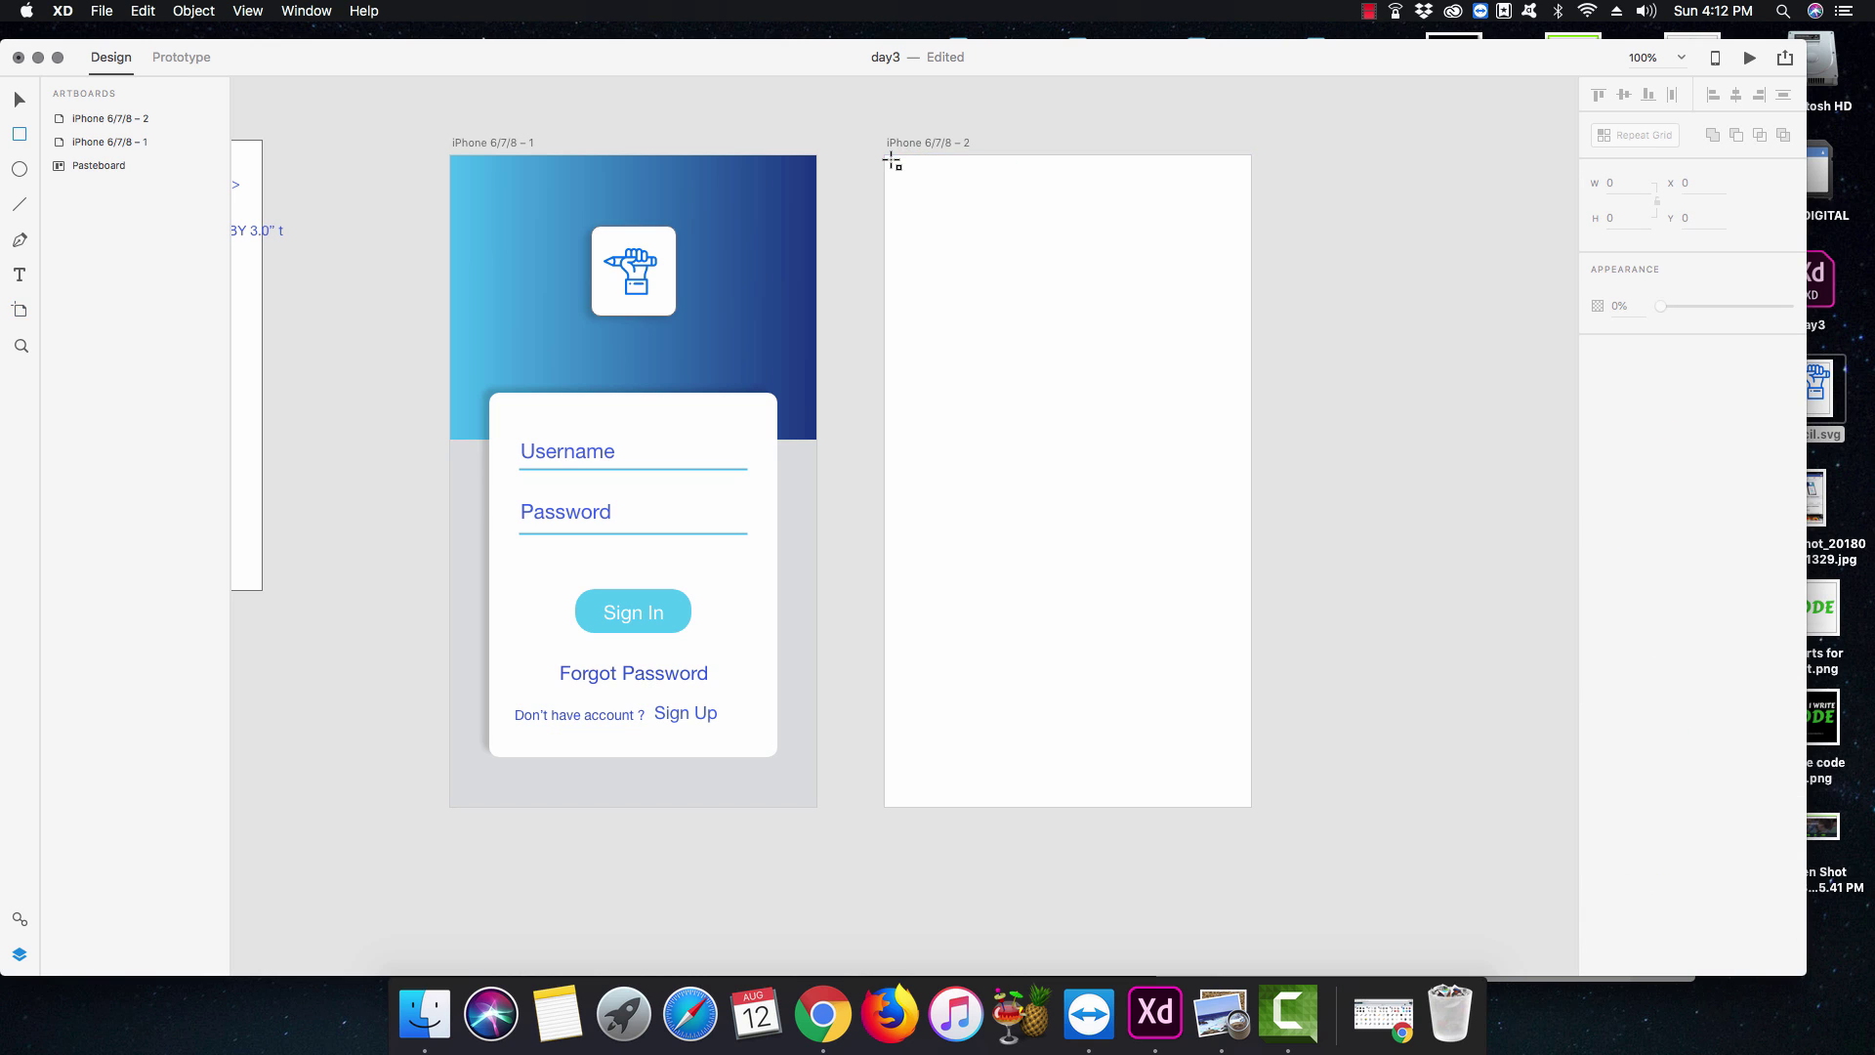
pyautogui.moveTo(884, 155)
pyautogui.mouseDown()
pyautogui.moveTo(1021, 377)
pyautogui.moveTo(1100, 435)
pyautogui.moveTo(1278, 449)
pyautogui.moveTo(1253, 441)
pyautogui.mouseUp()
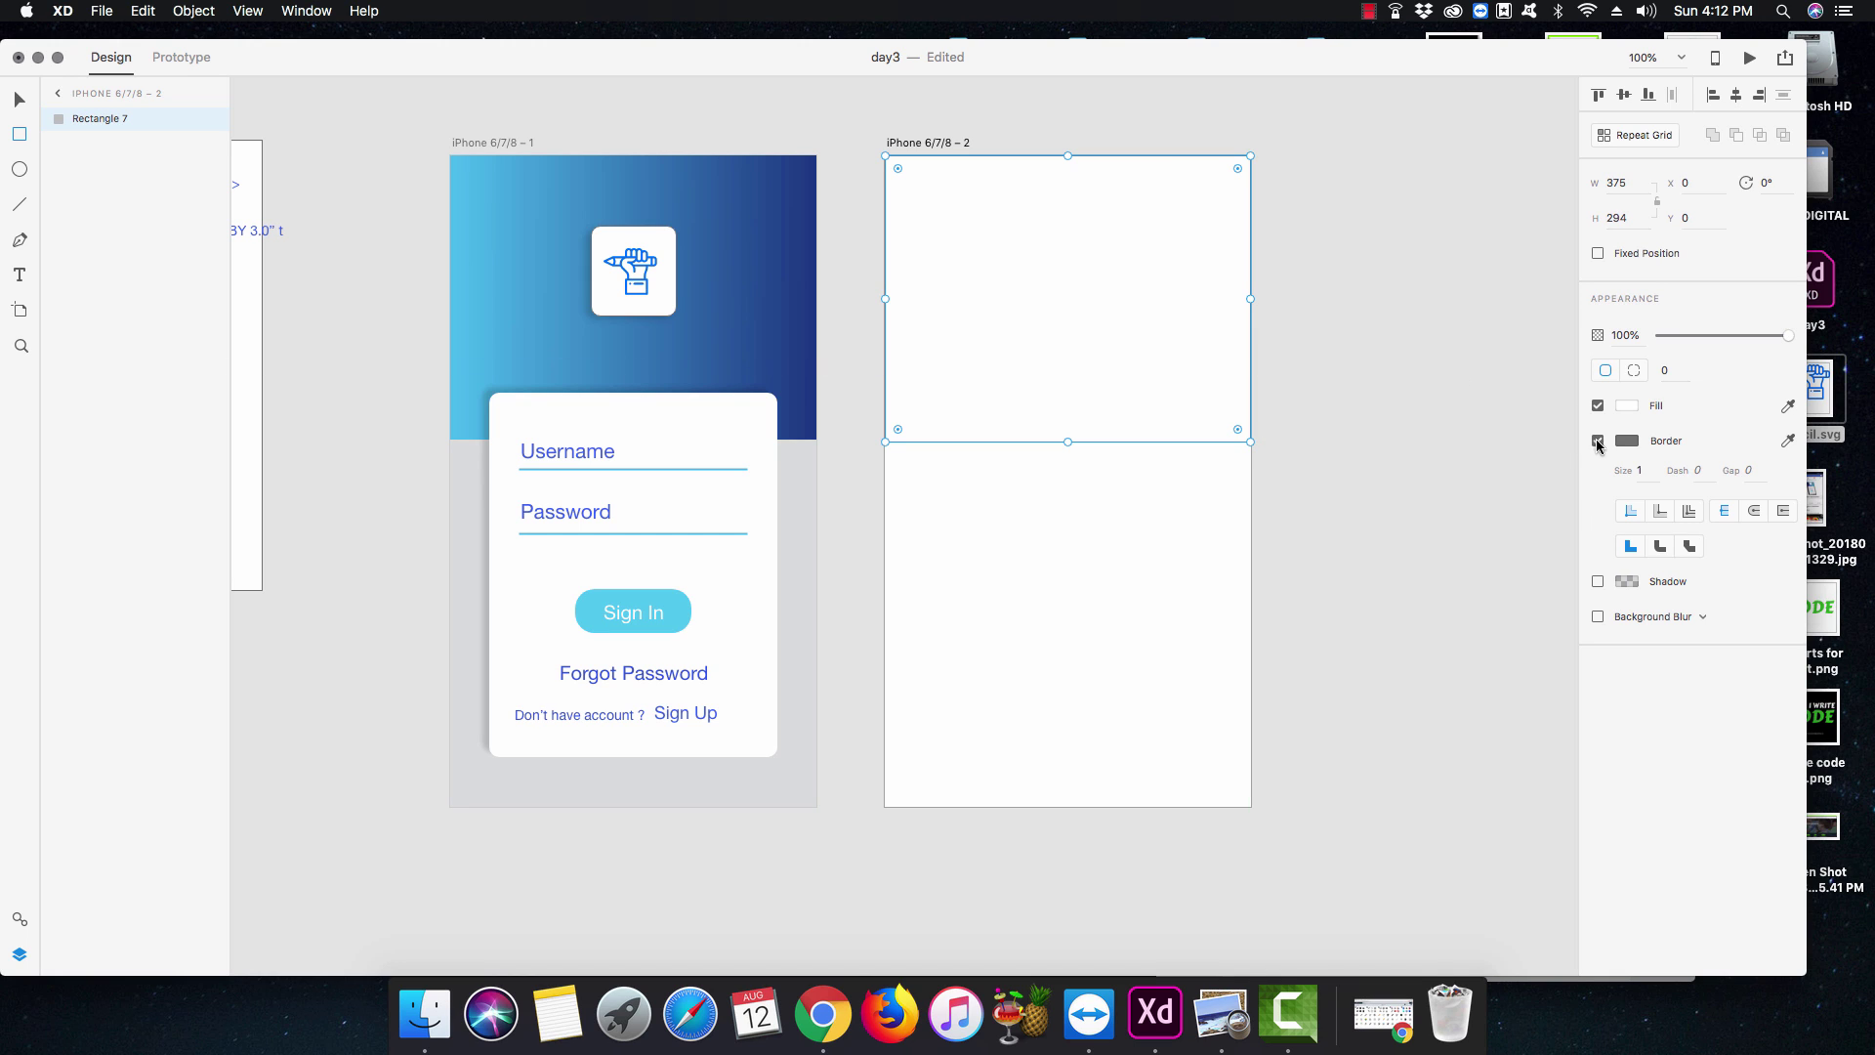
pyautogui.click(1597, 441)
# Give the header rectangle a linear gradient fill running horizontally from its left edge to its right edge.
pyautogui.click(1626, 406)
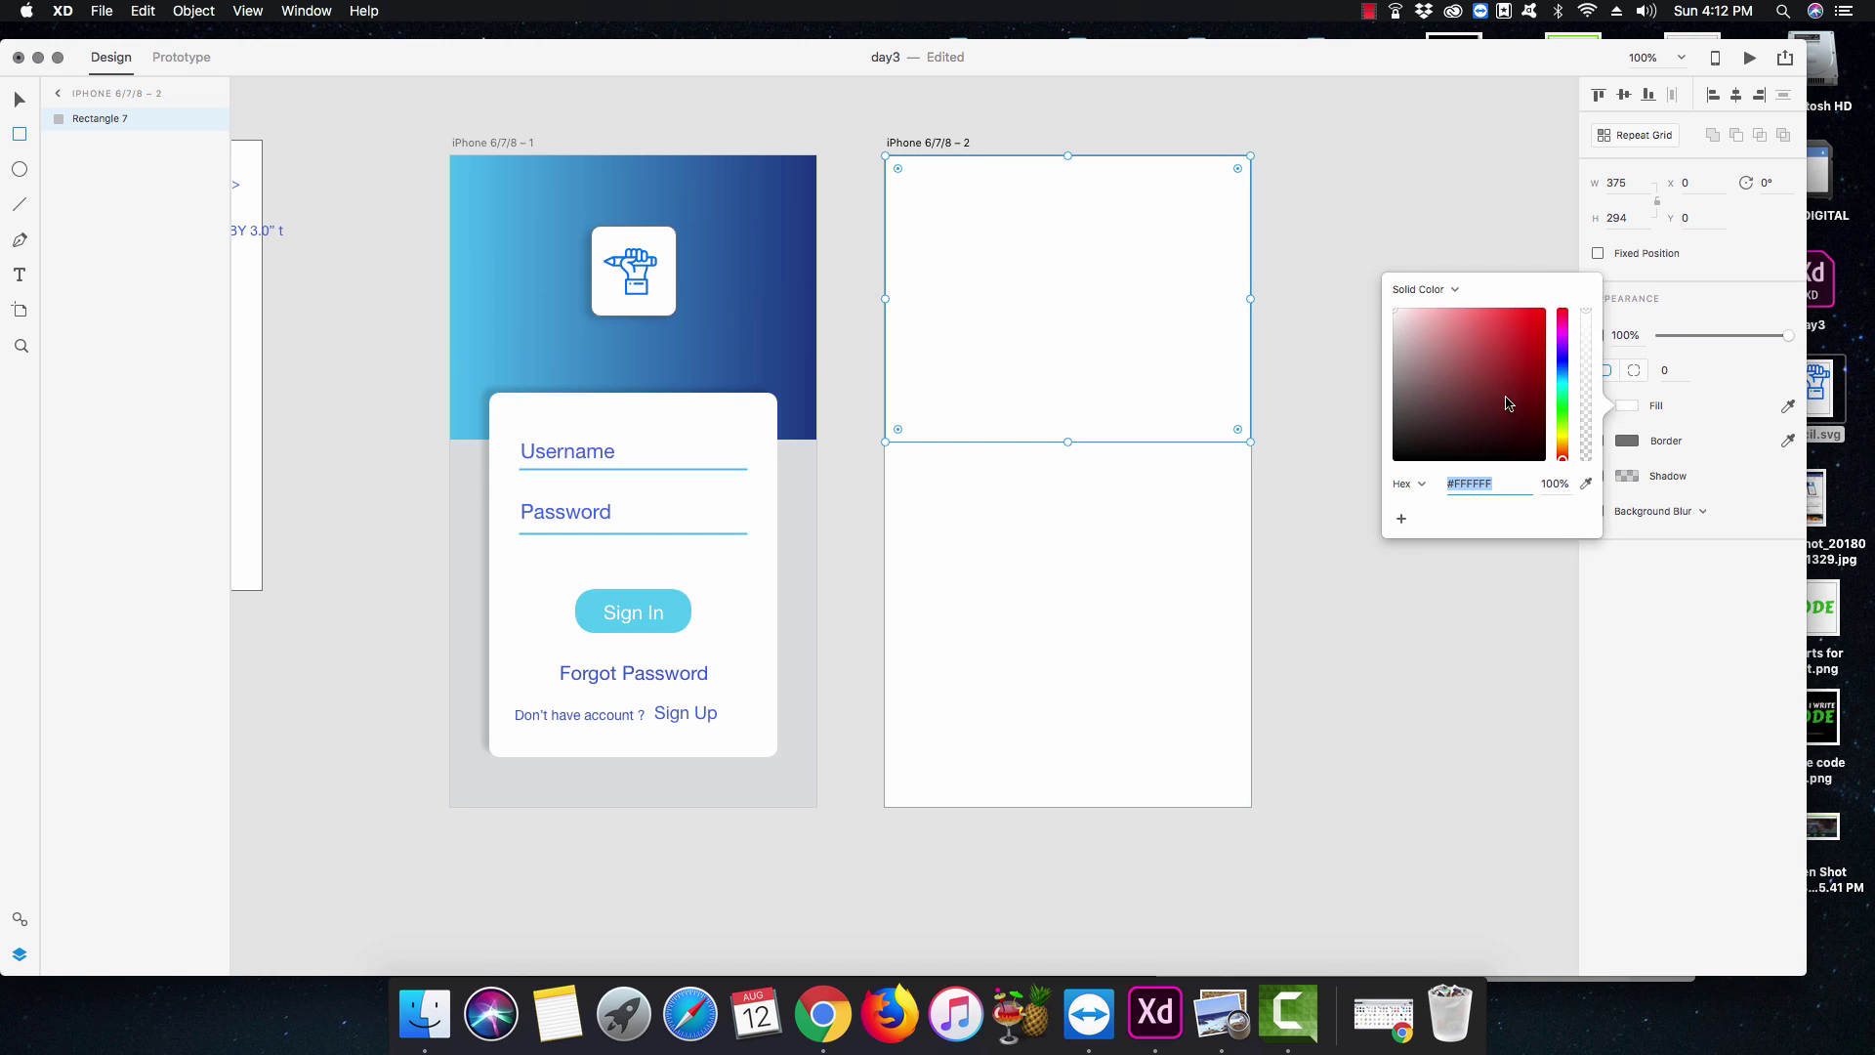
pyautogui.click(1422, 354)
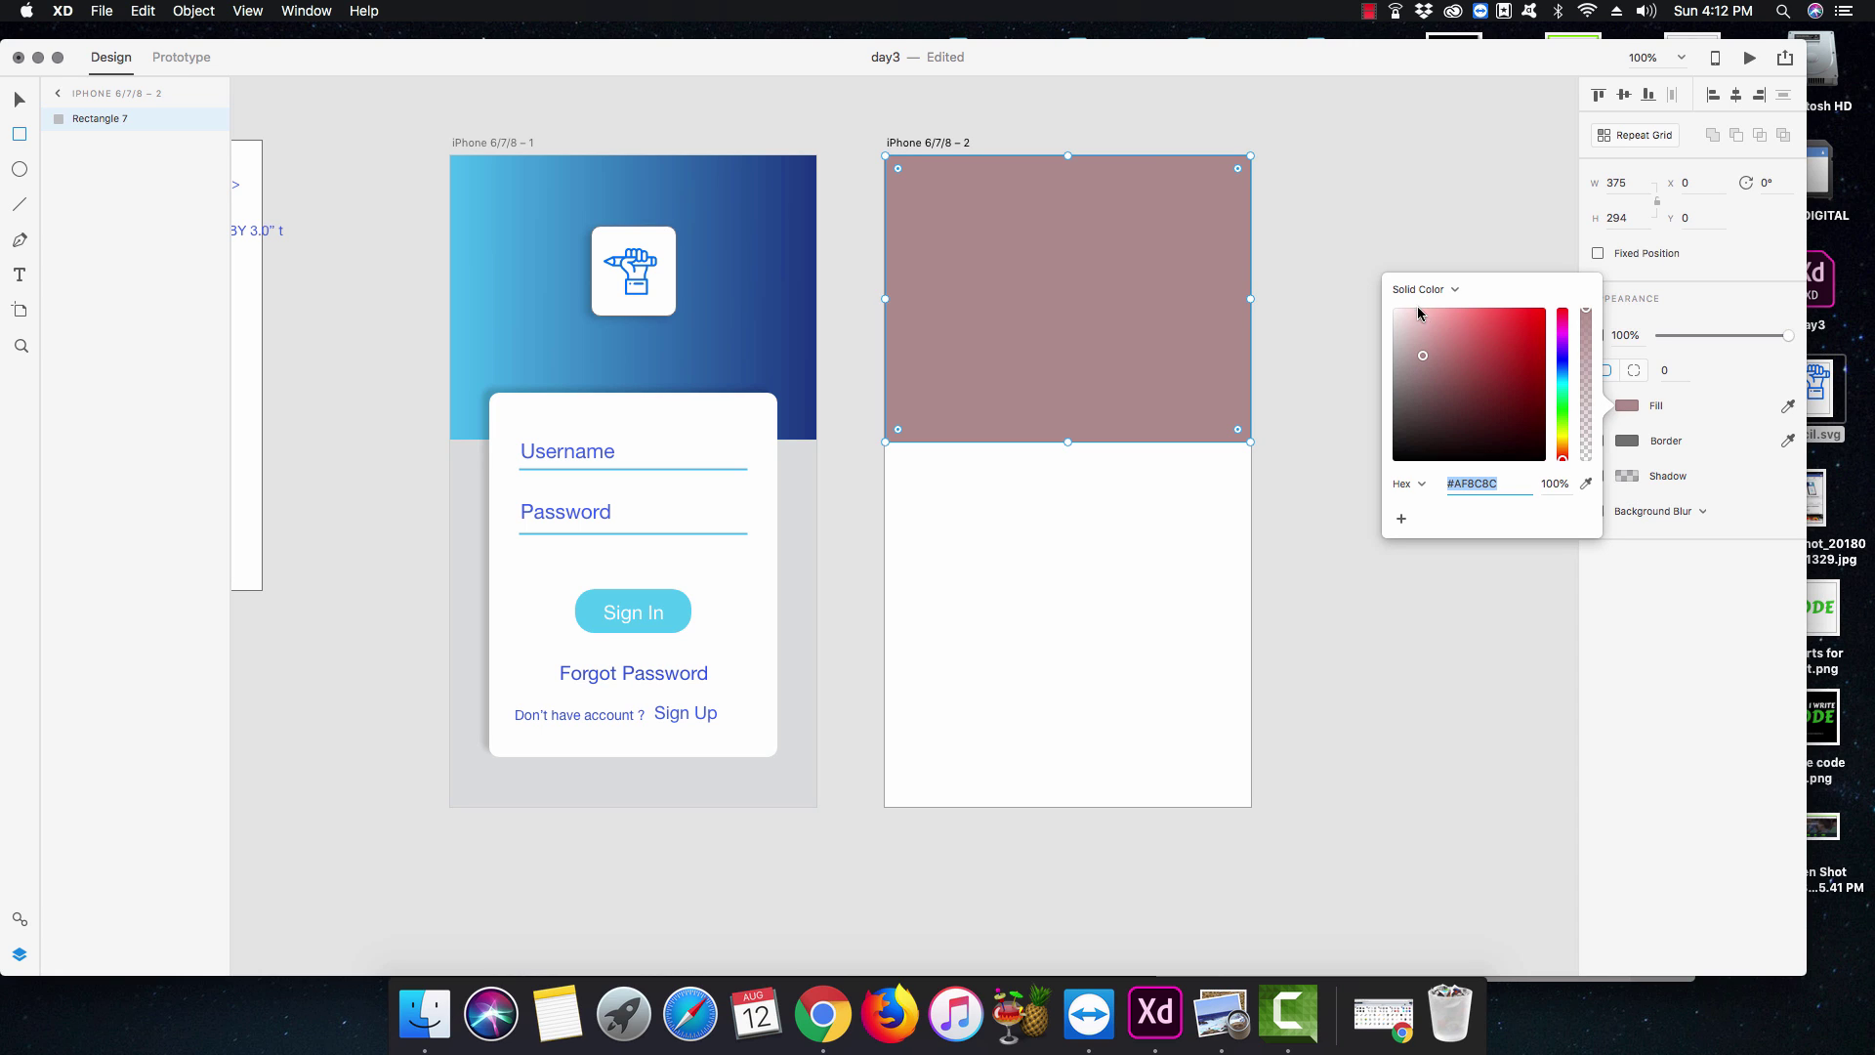
pyautogui.click(1444, 289)
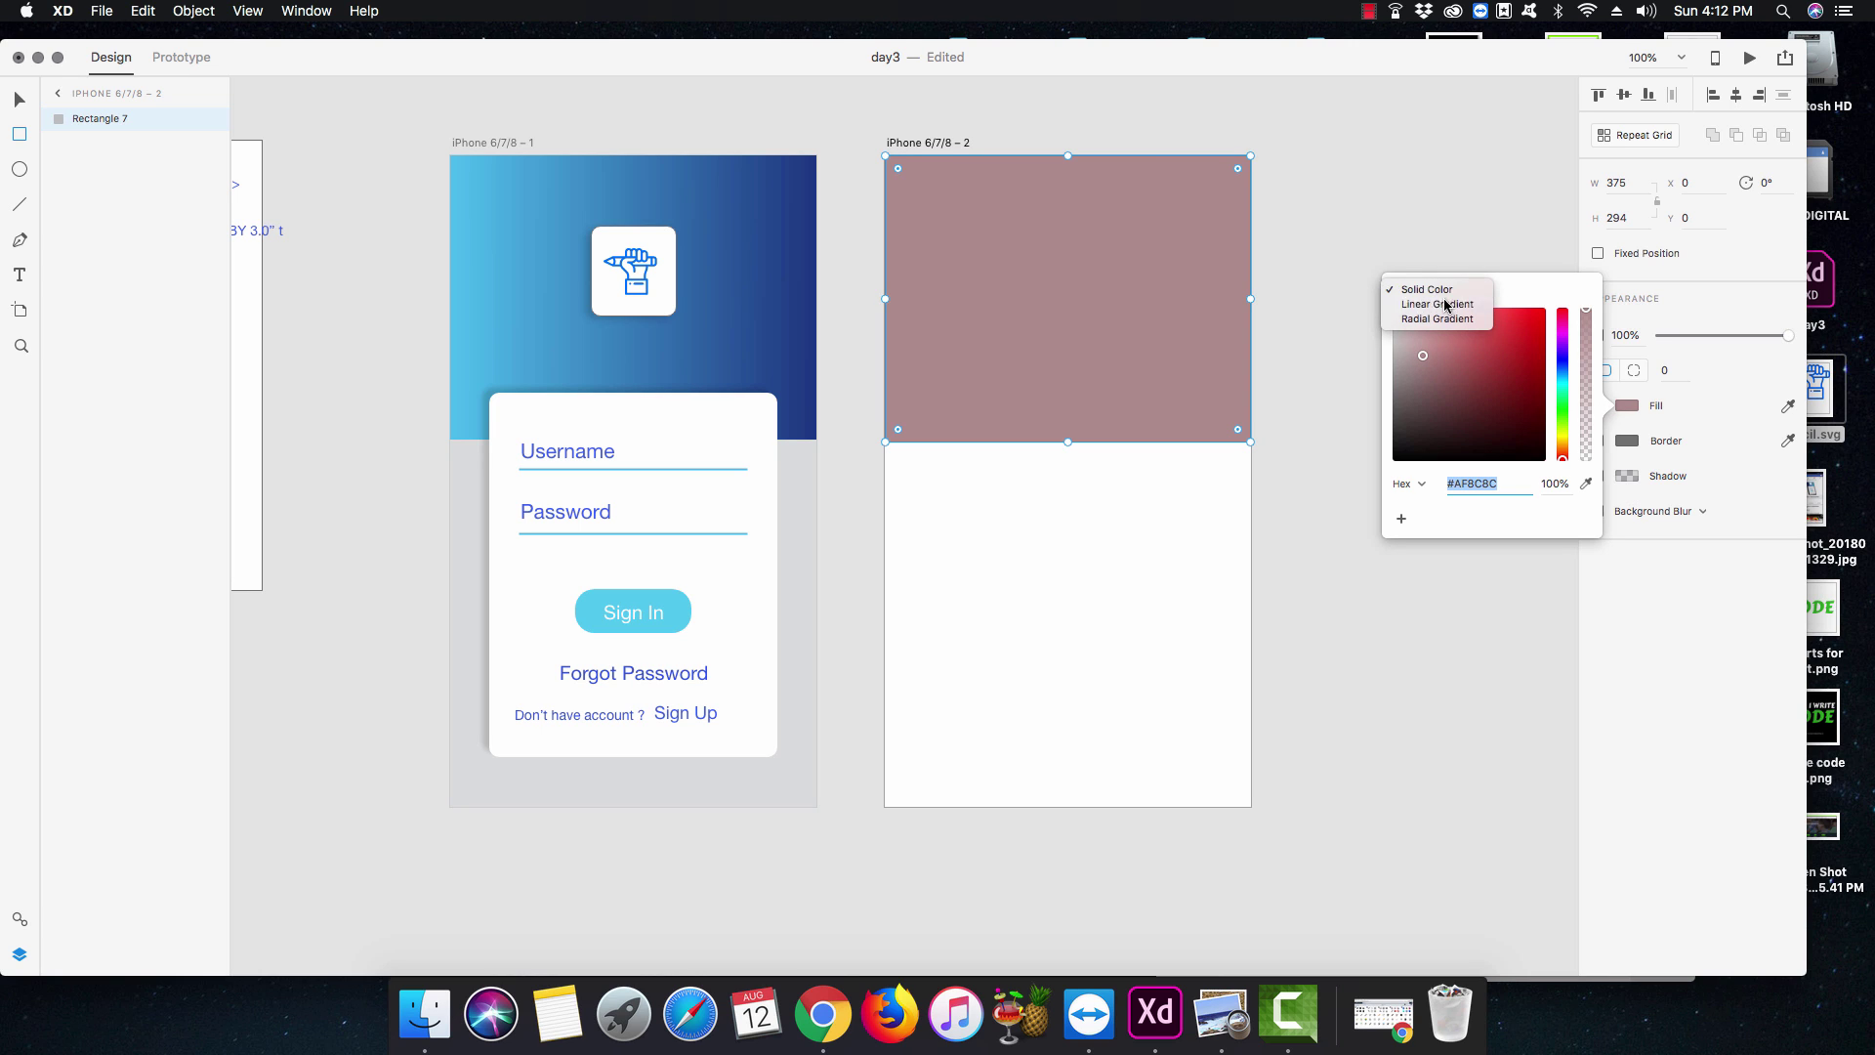
pyautogui.click(1445, 304)
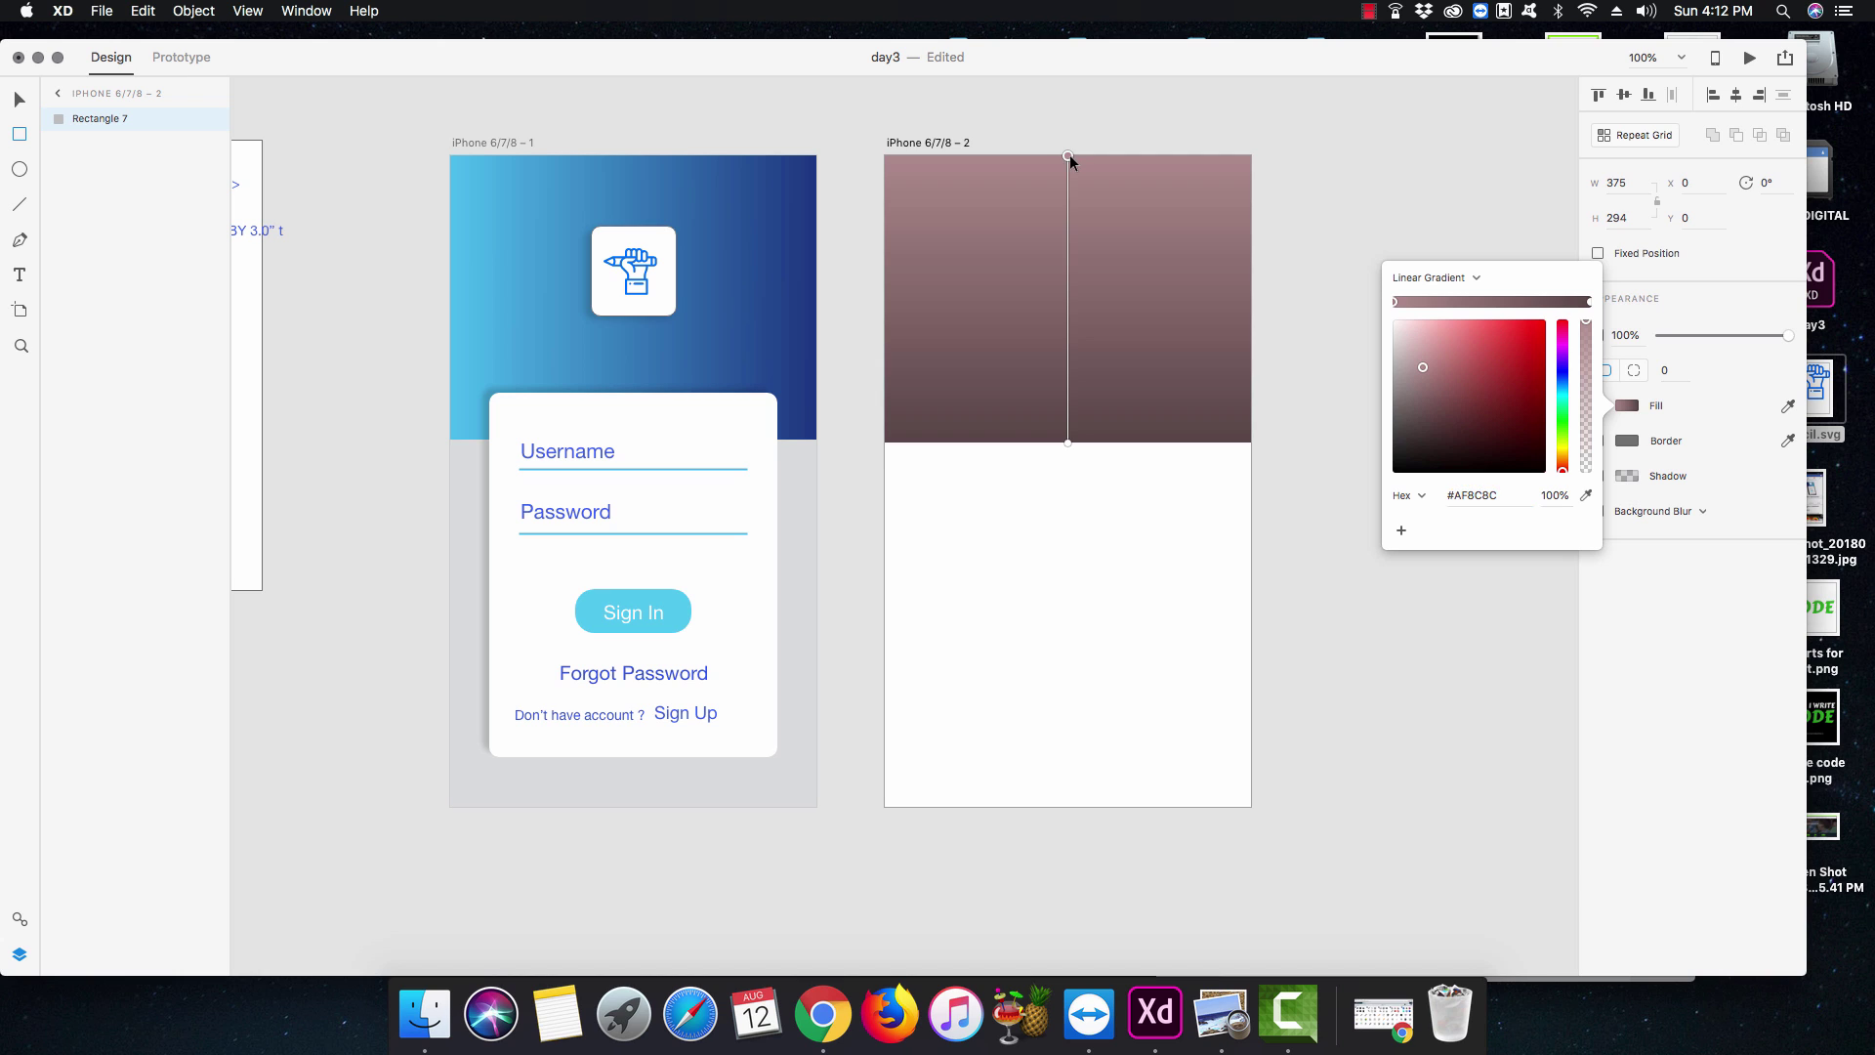
pyautogui.moveTo(1068, 156); pyautogui.dragTo(885, 290)
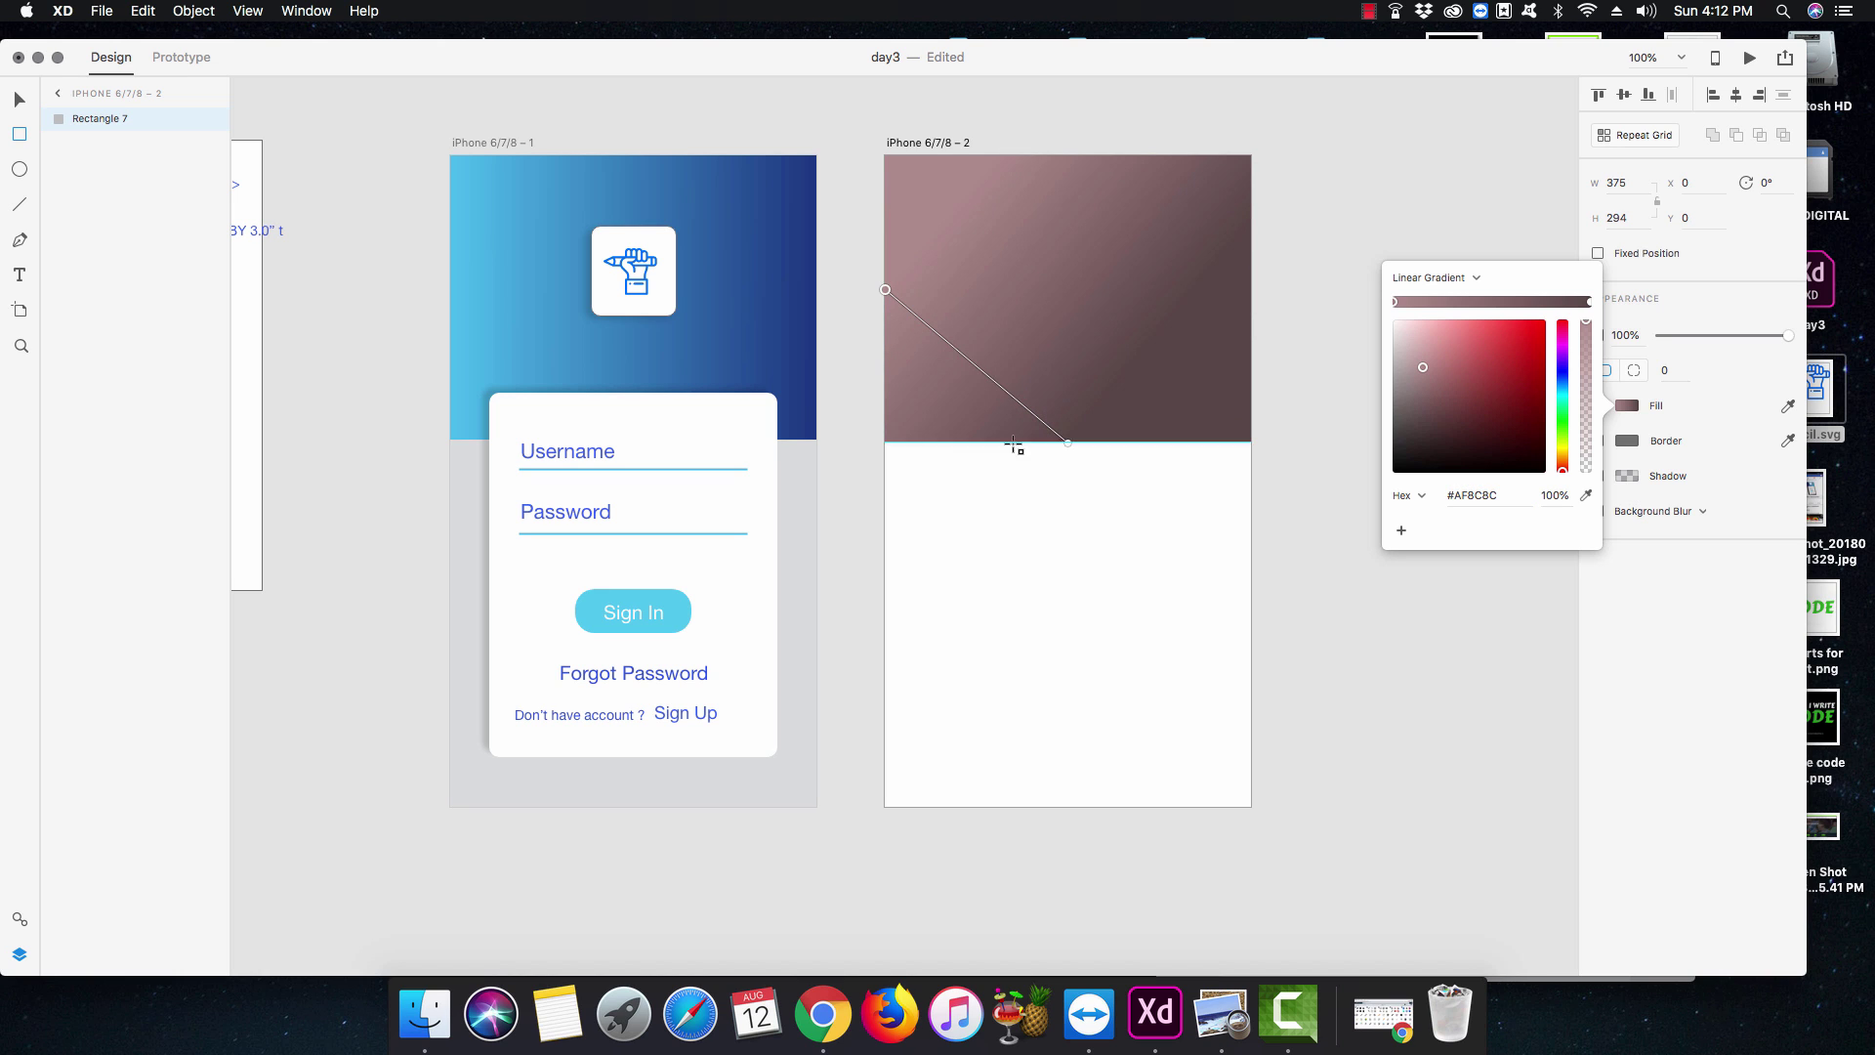
pyautogui.moveTo(1068, 443); pyautogui.dragTo(1251, 292)
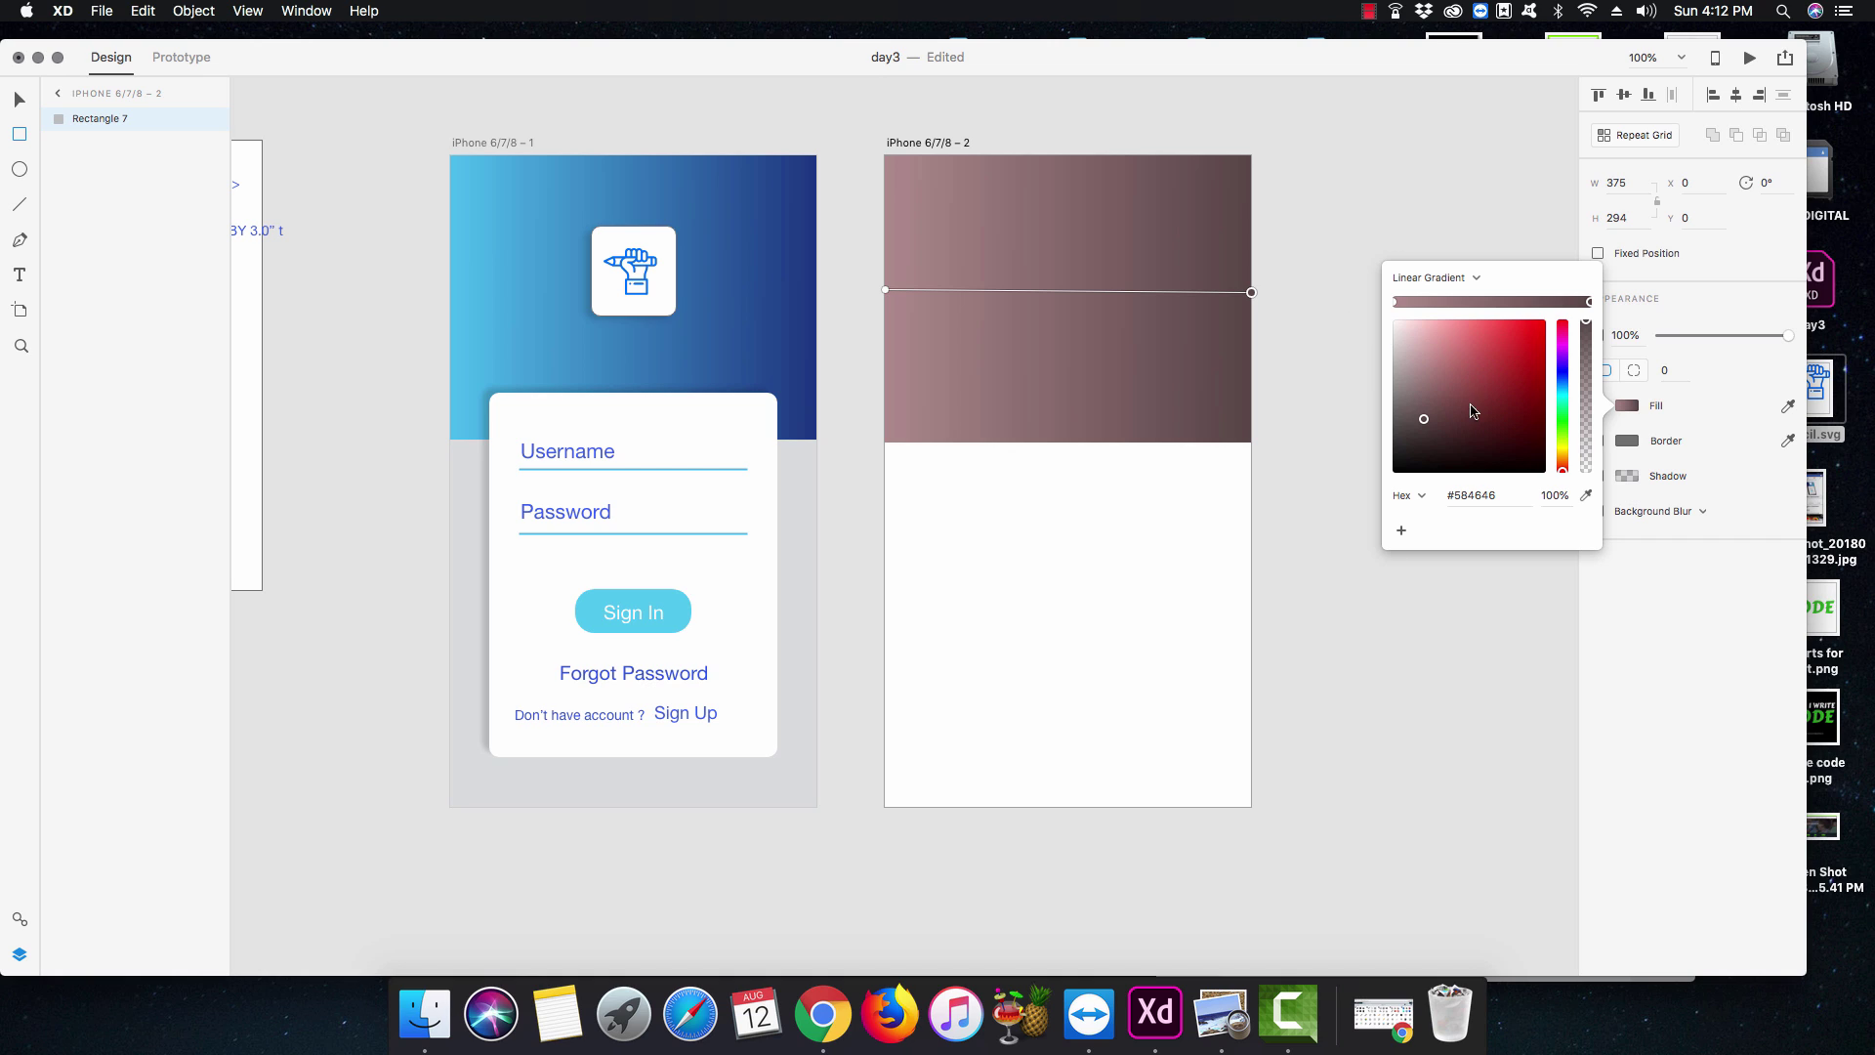
# Sample the gradient's end colours from the login screen's header: light blue #49B9EA at left and dark blue #1F3F89 at right.
pyautogui.click(1392, 299)
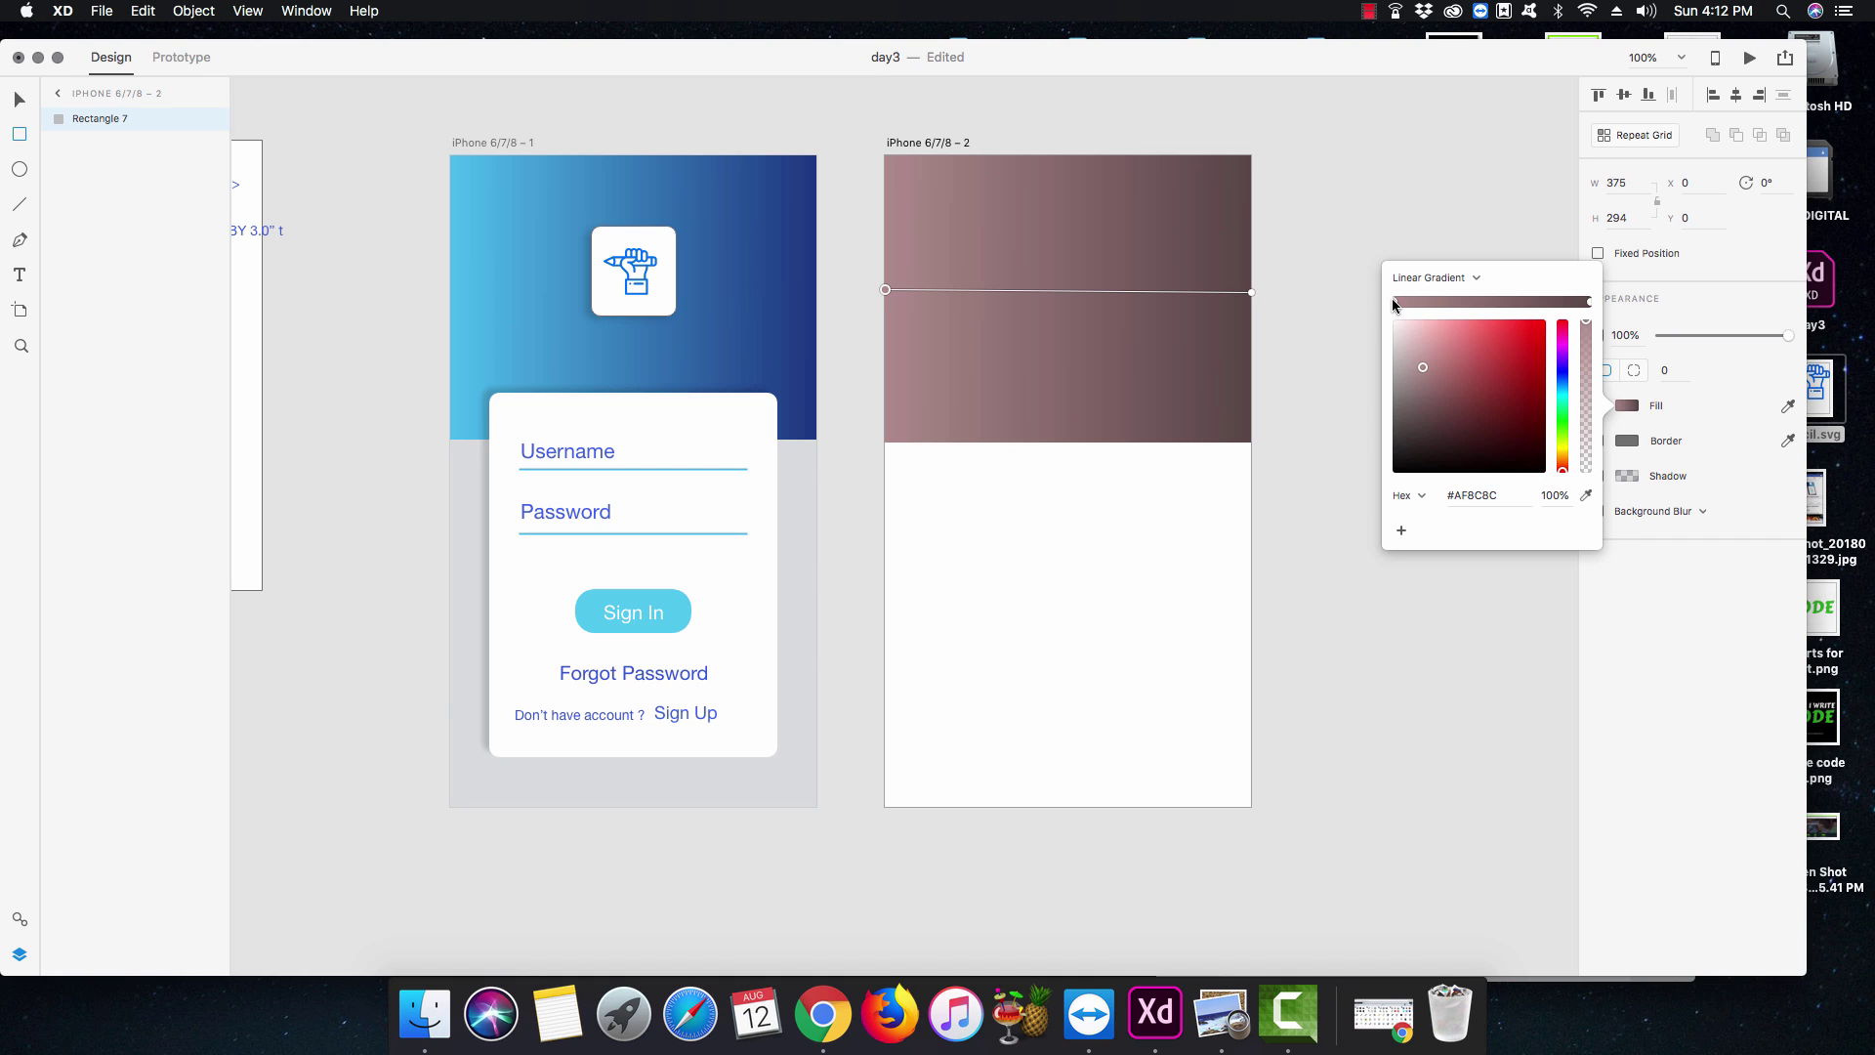
pyautogui.click(1586, 496)
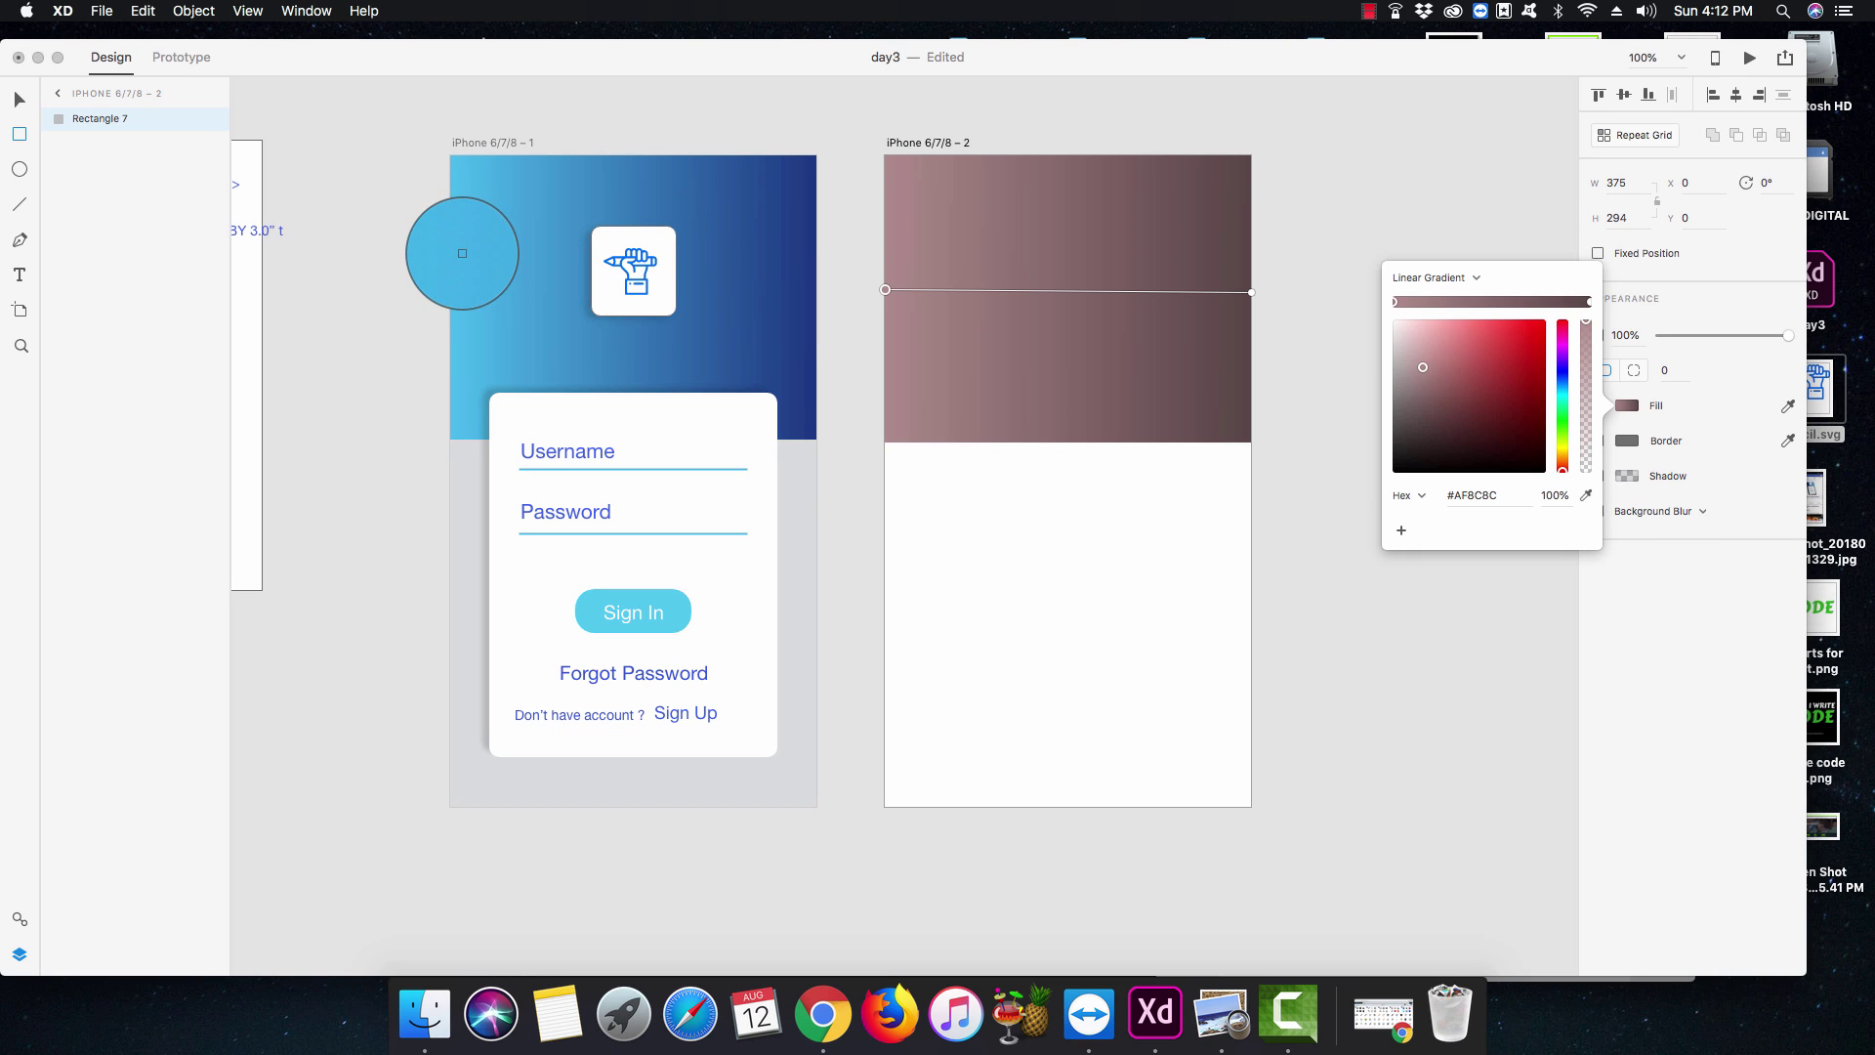
pyautogui.click(460, 252)
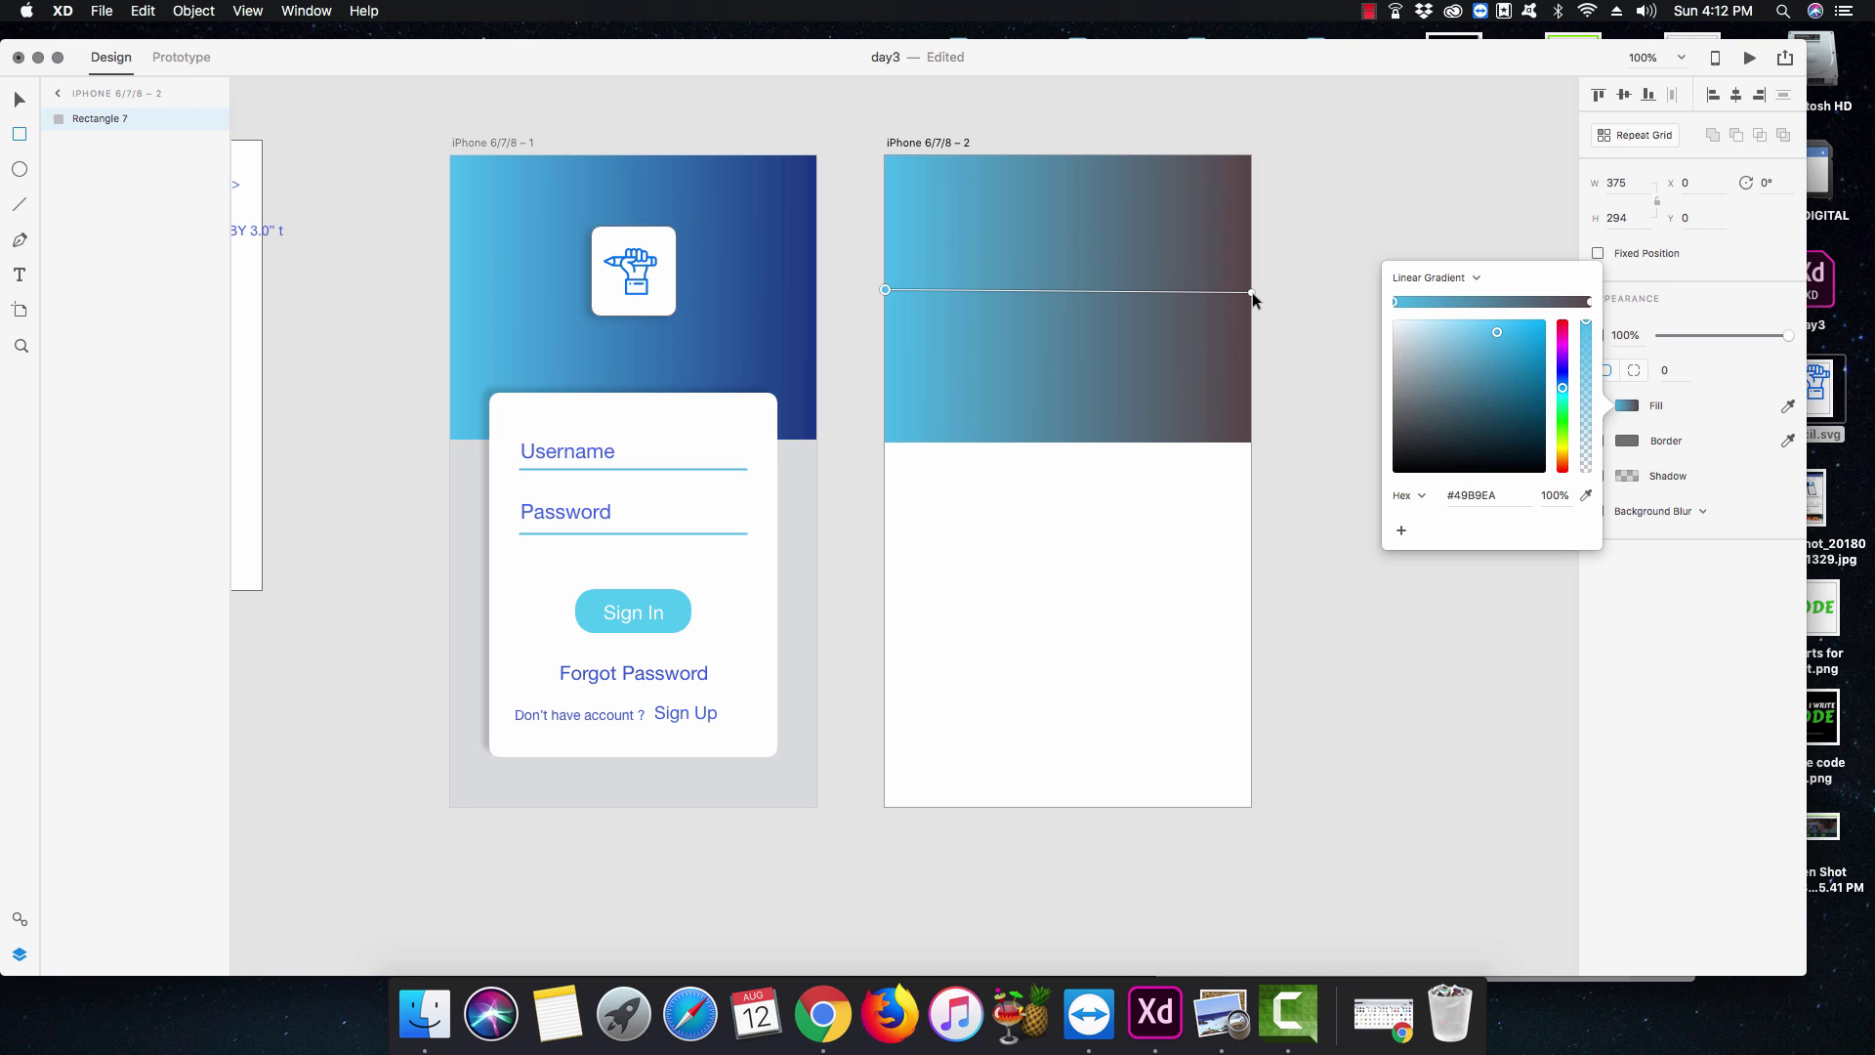
pyautogui.click(1252, 291)
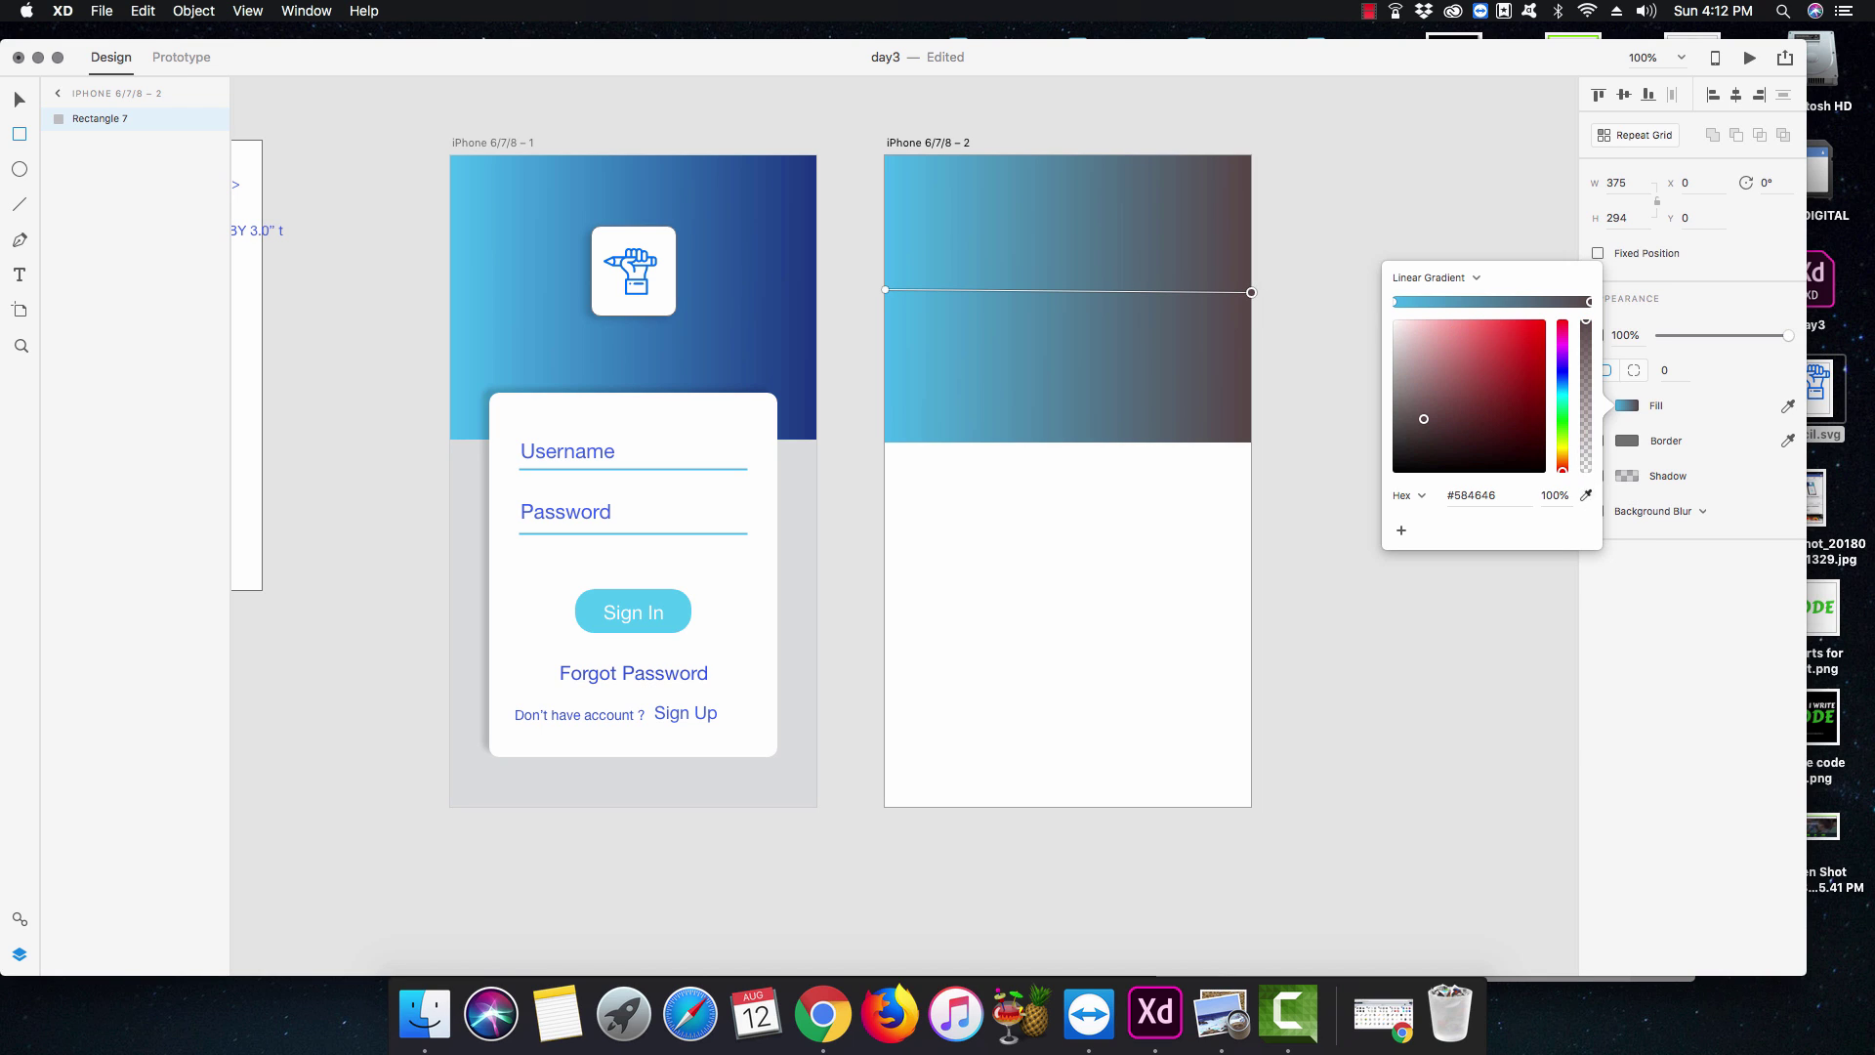
pyautogui.click(1586, 495)
pyautogui.click(793, 261)
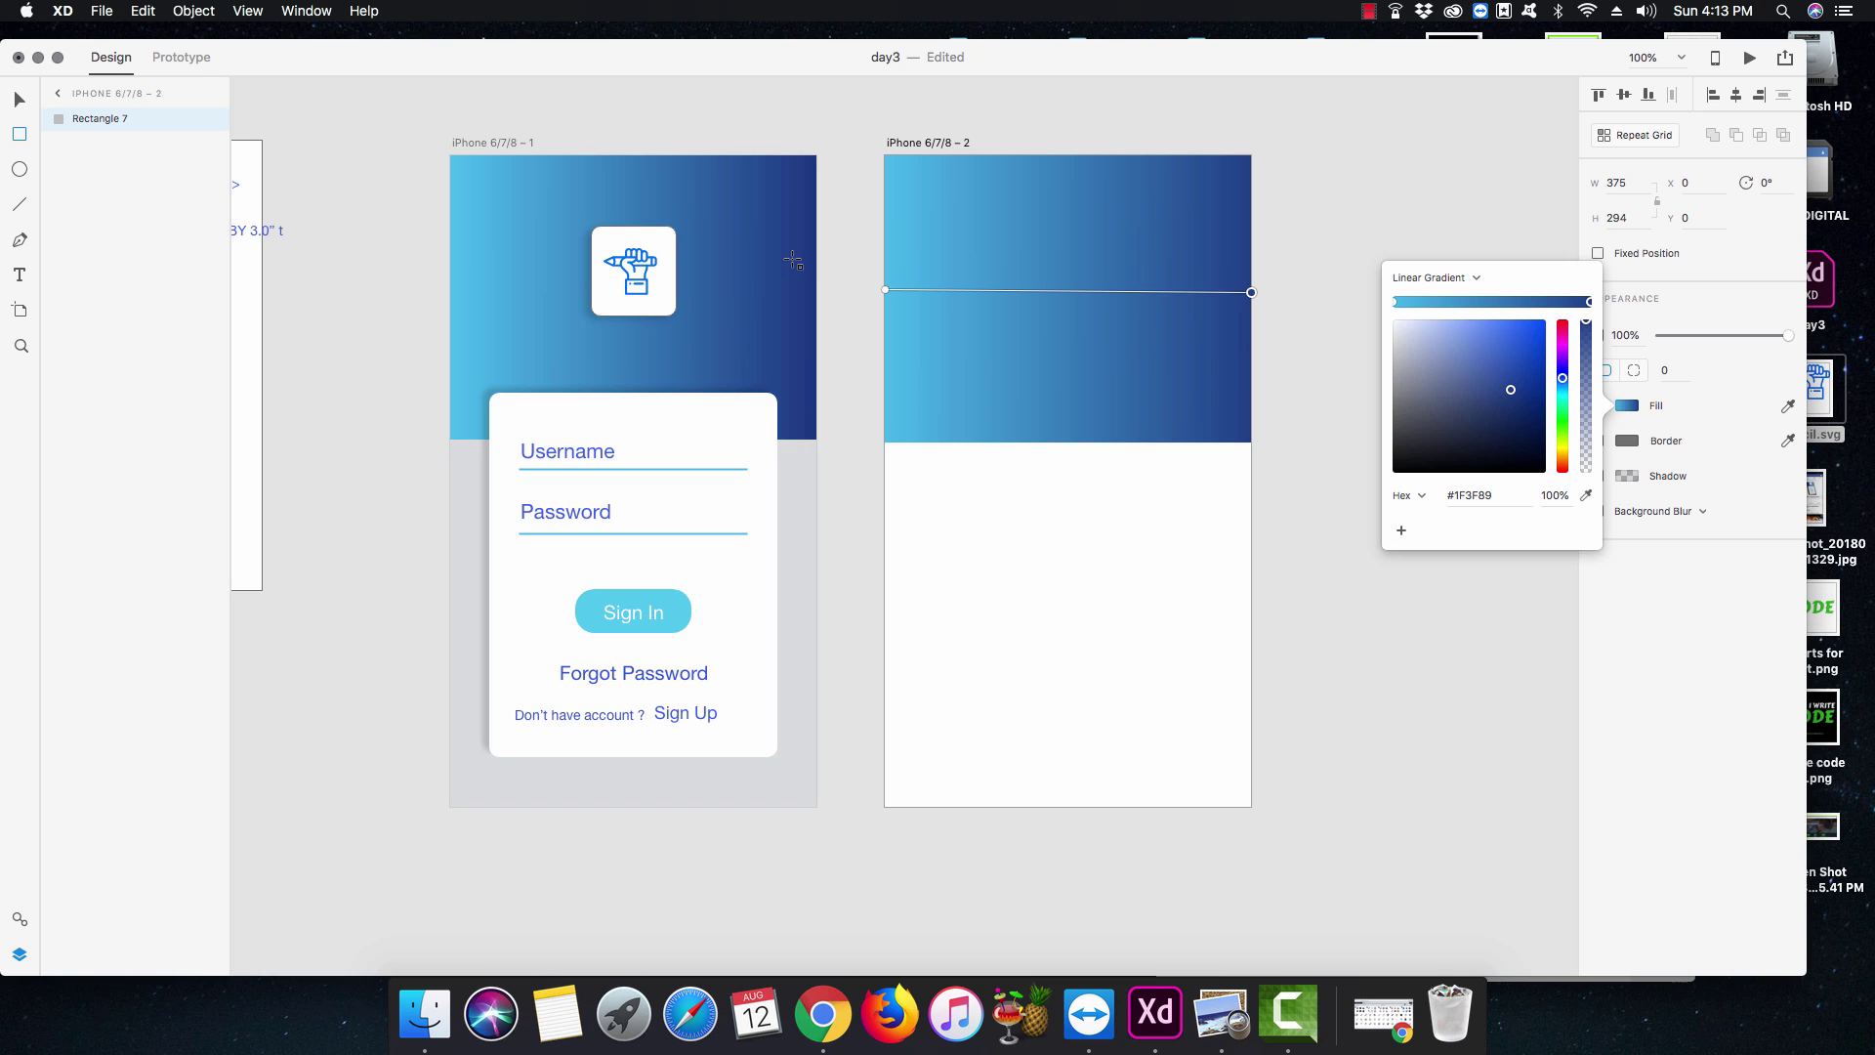
pyautogui.click(858, 294)
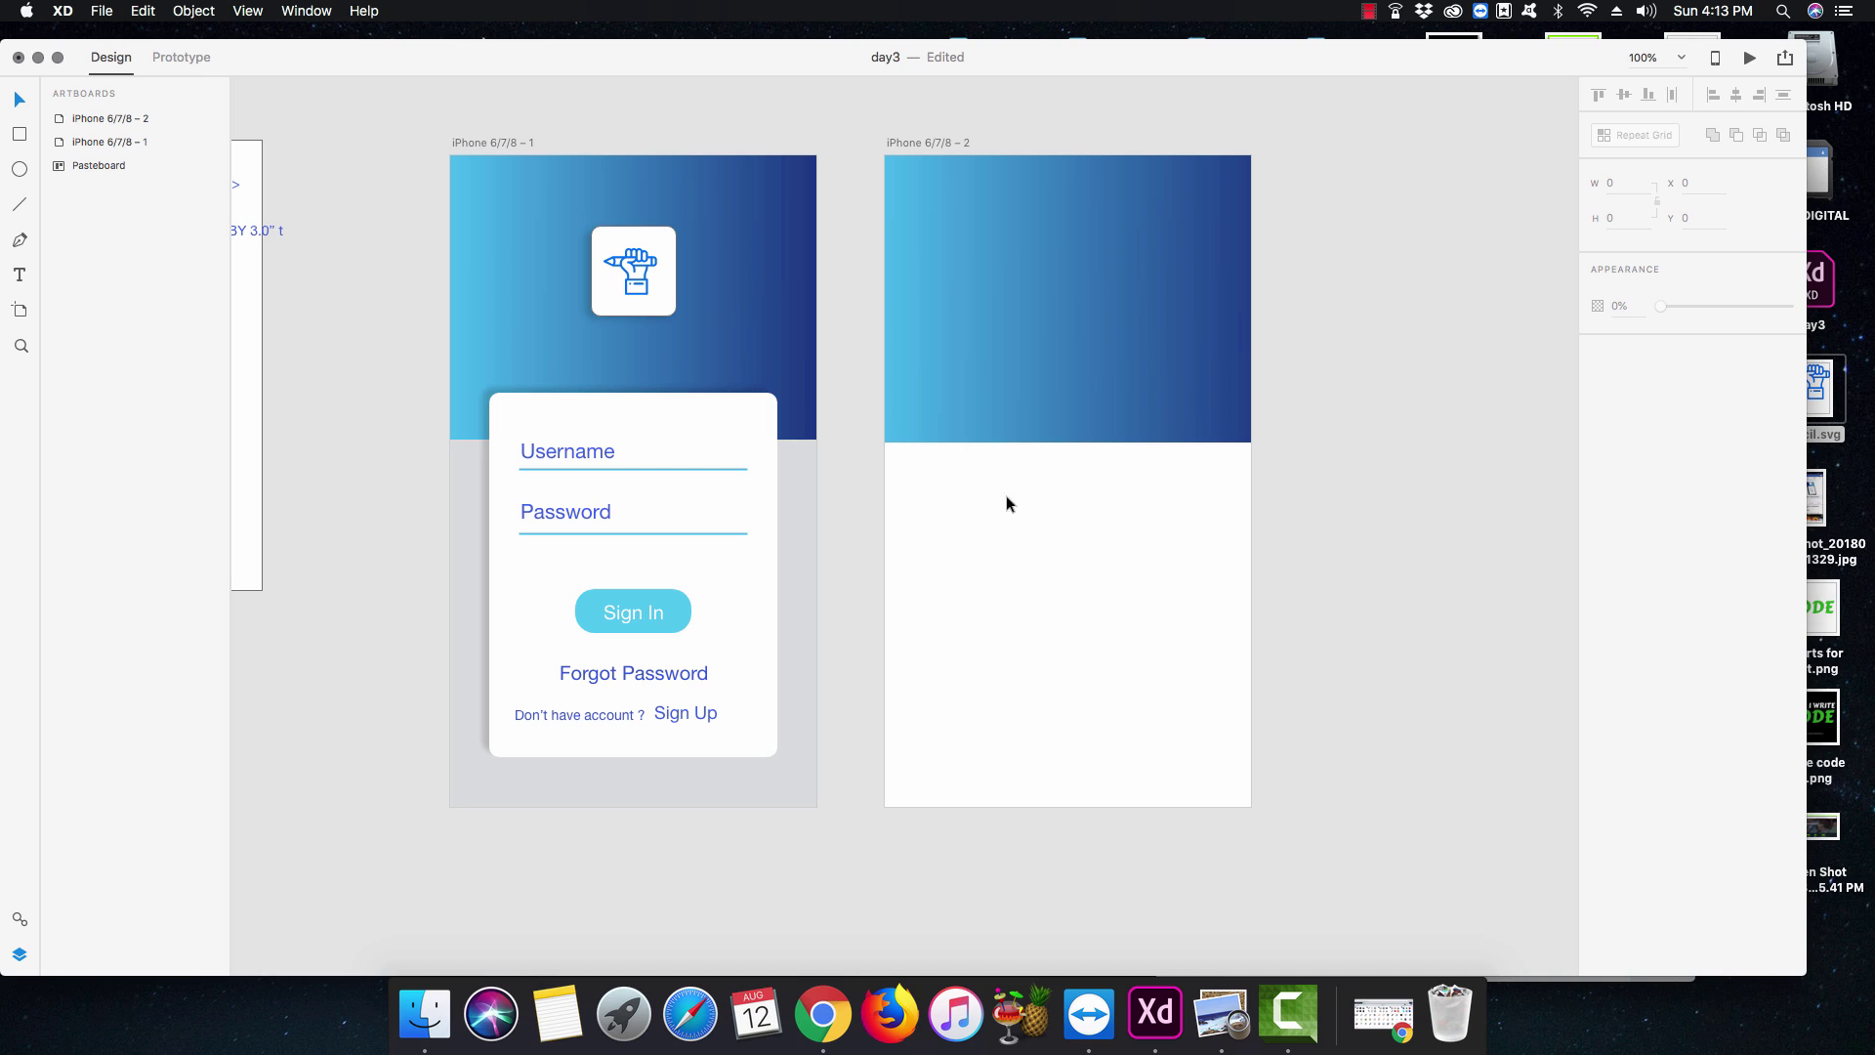
# Draw a rectangle about 375 × 373 covering the artboard area below the gradient header and remove its border.
pyautogui.press('r')
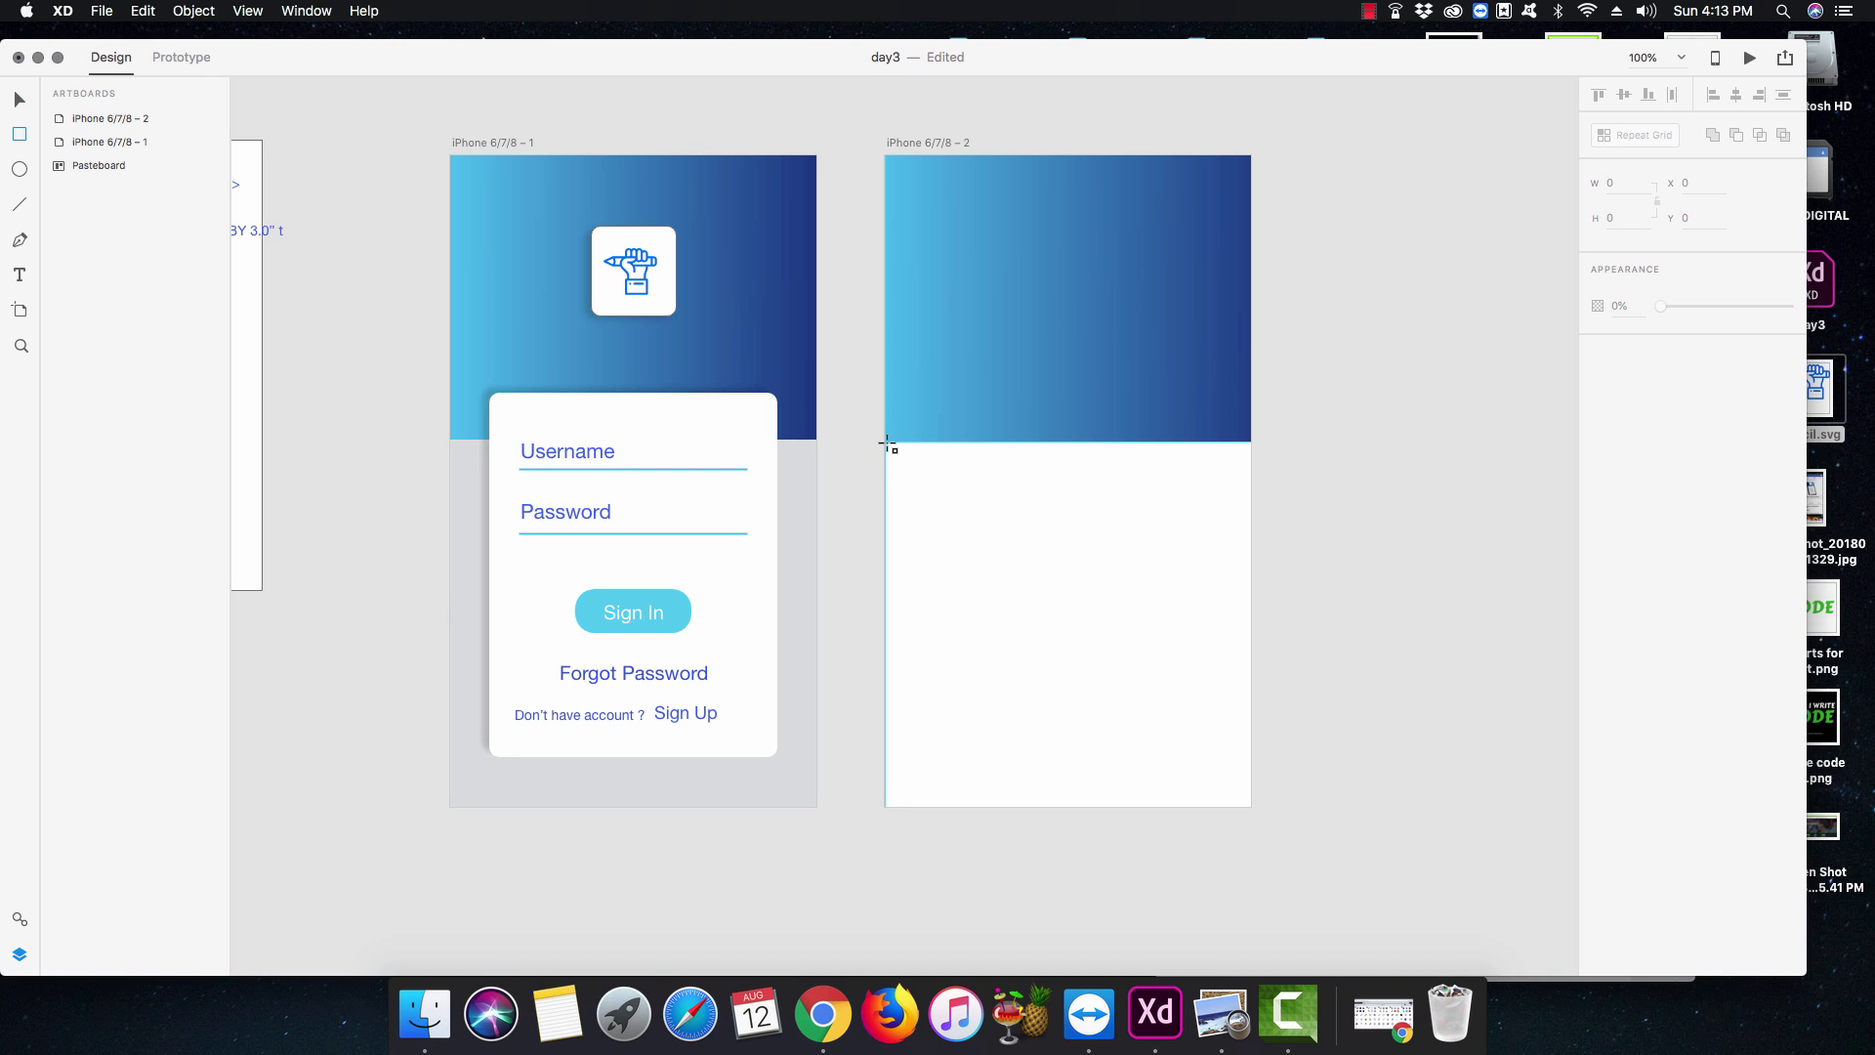
pyautogui.moveTo(886, 443); pyautogui.dragTo(1251, 806)
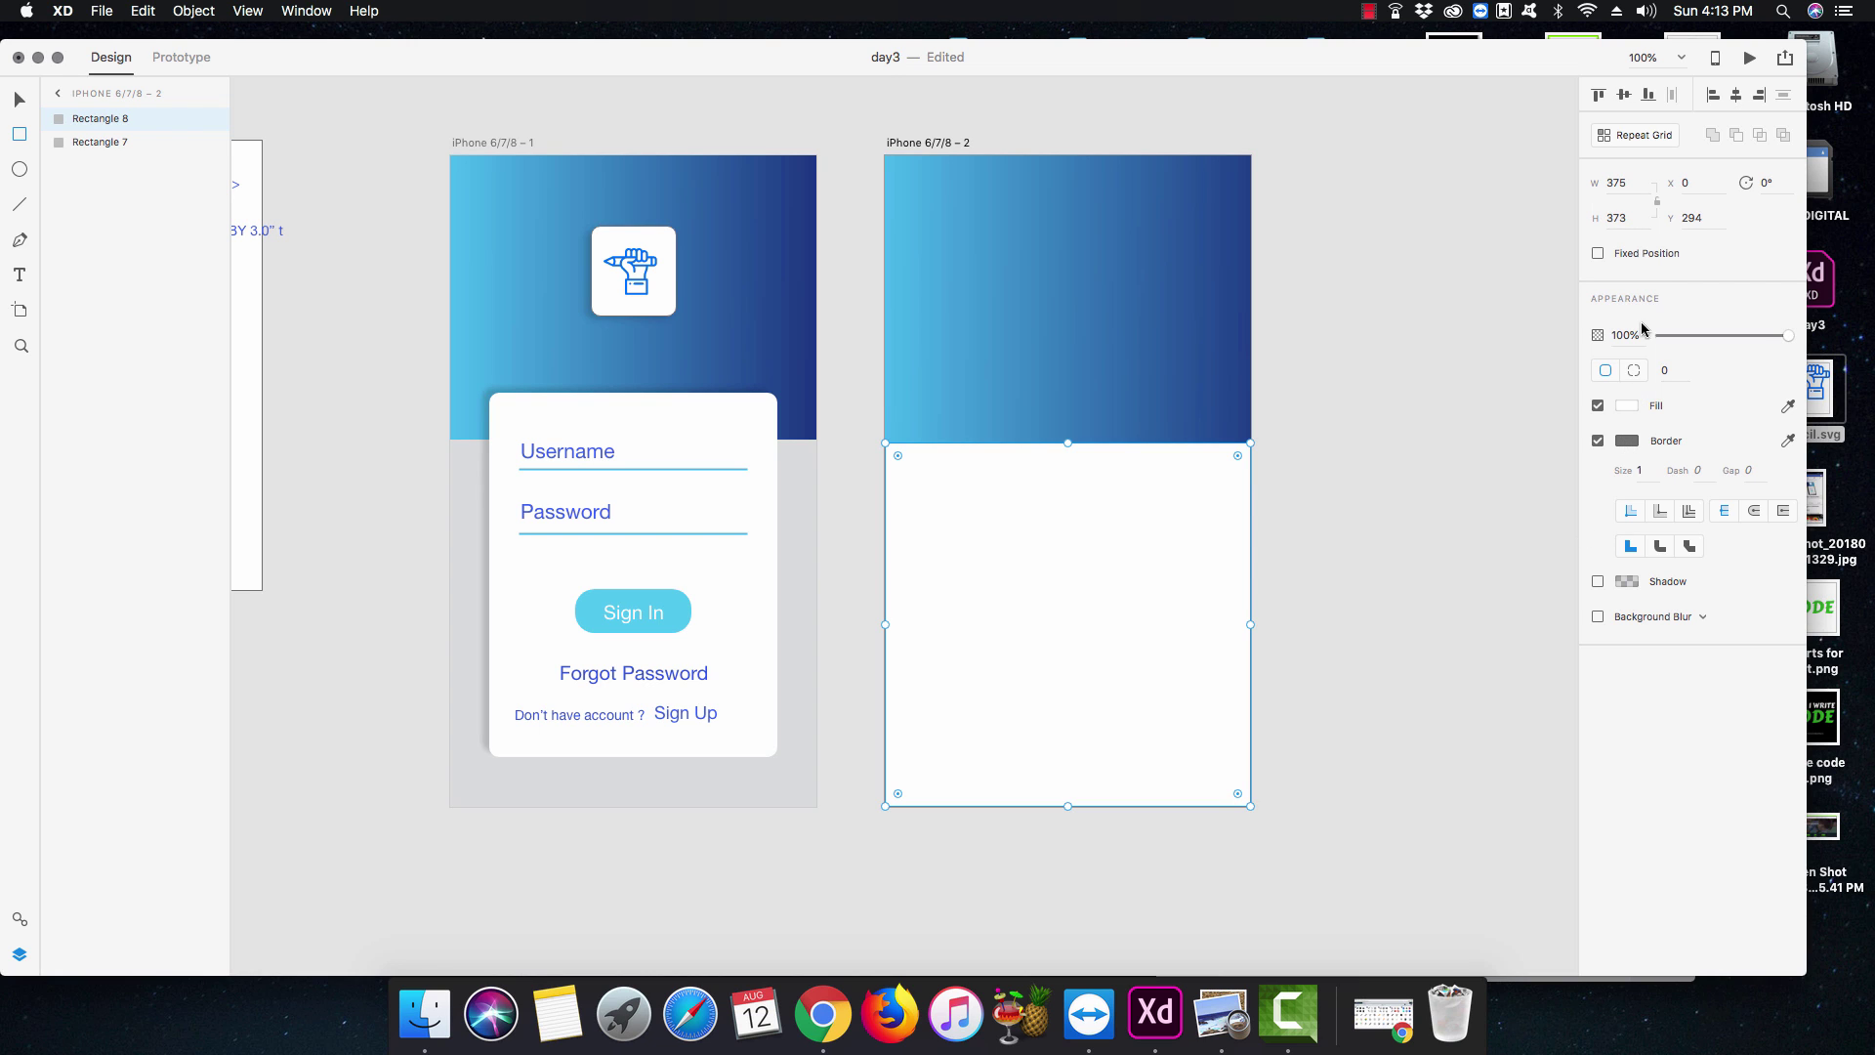
pyautogui.click(1597, 440)
# Fill the lower rectangle with the grey sampled from the login screen's background, lightened to #E4E5E6.
pyautogui.click(1617, 408)
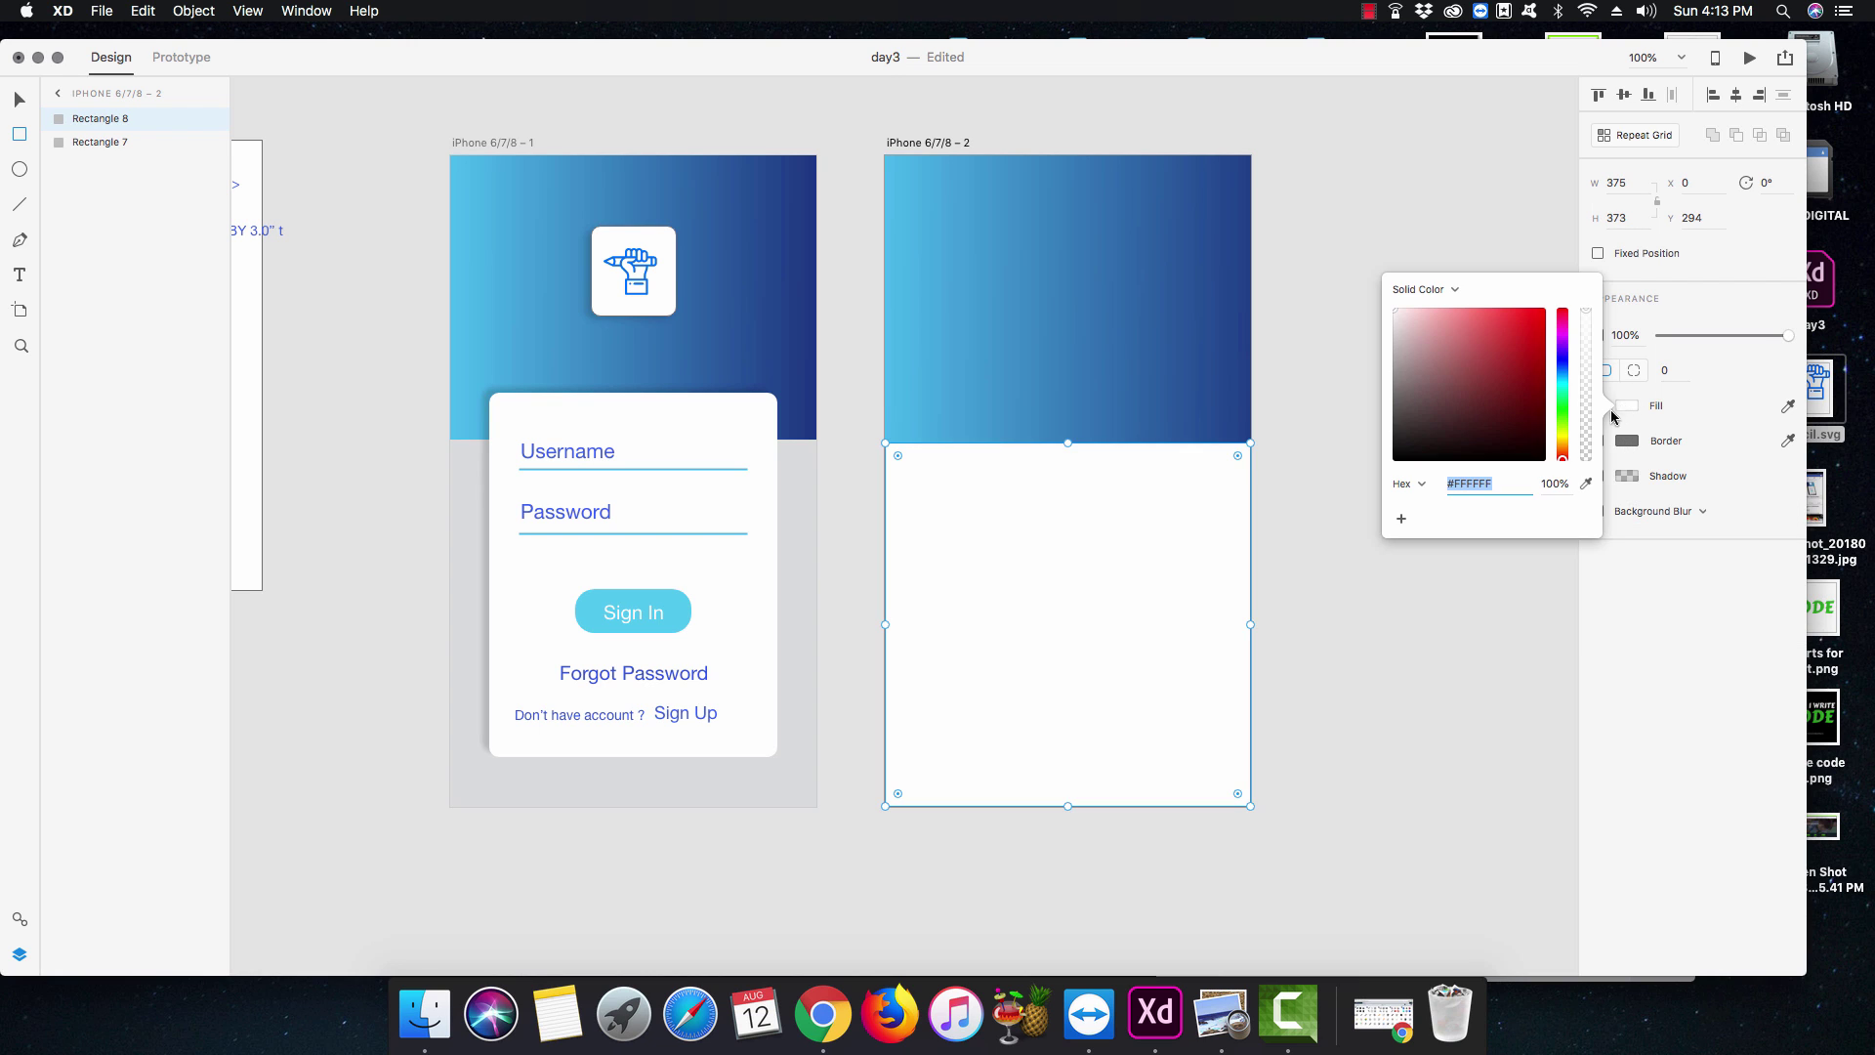
pyautogui.click(1586, 483)
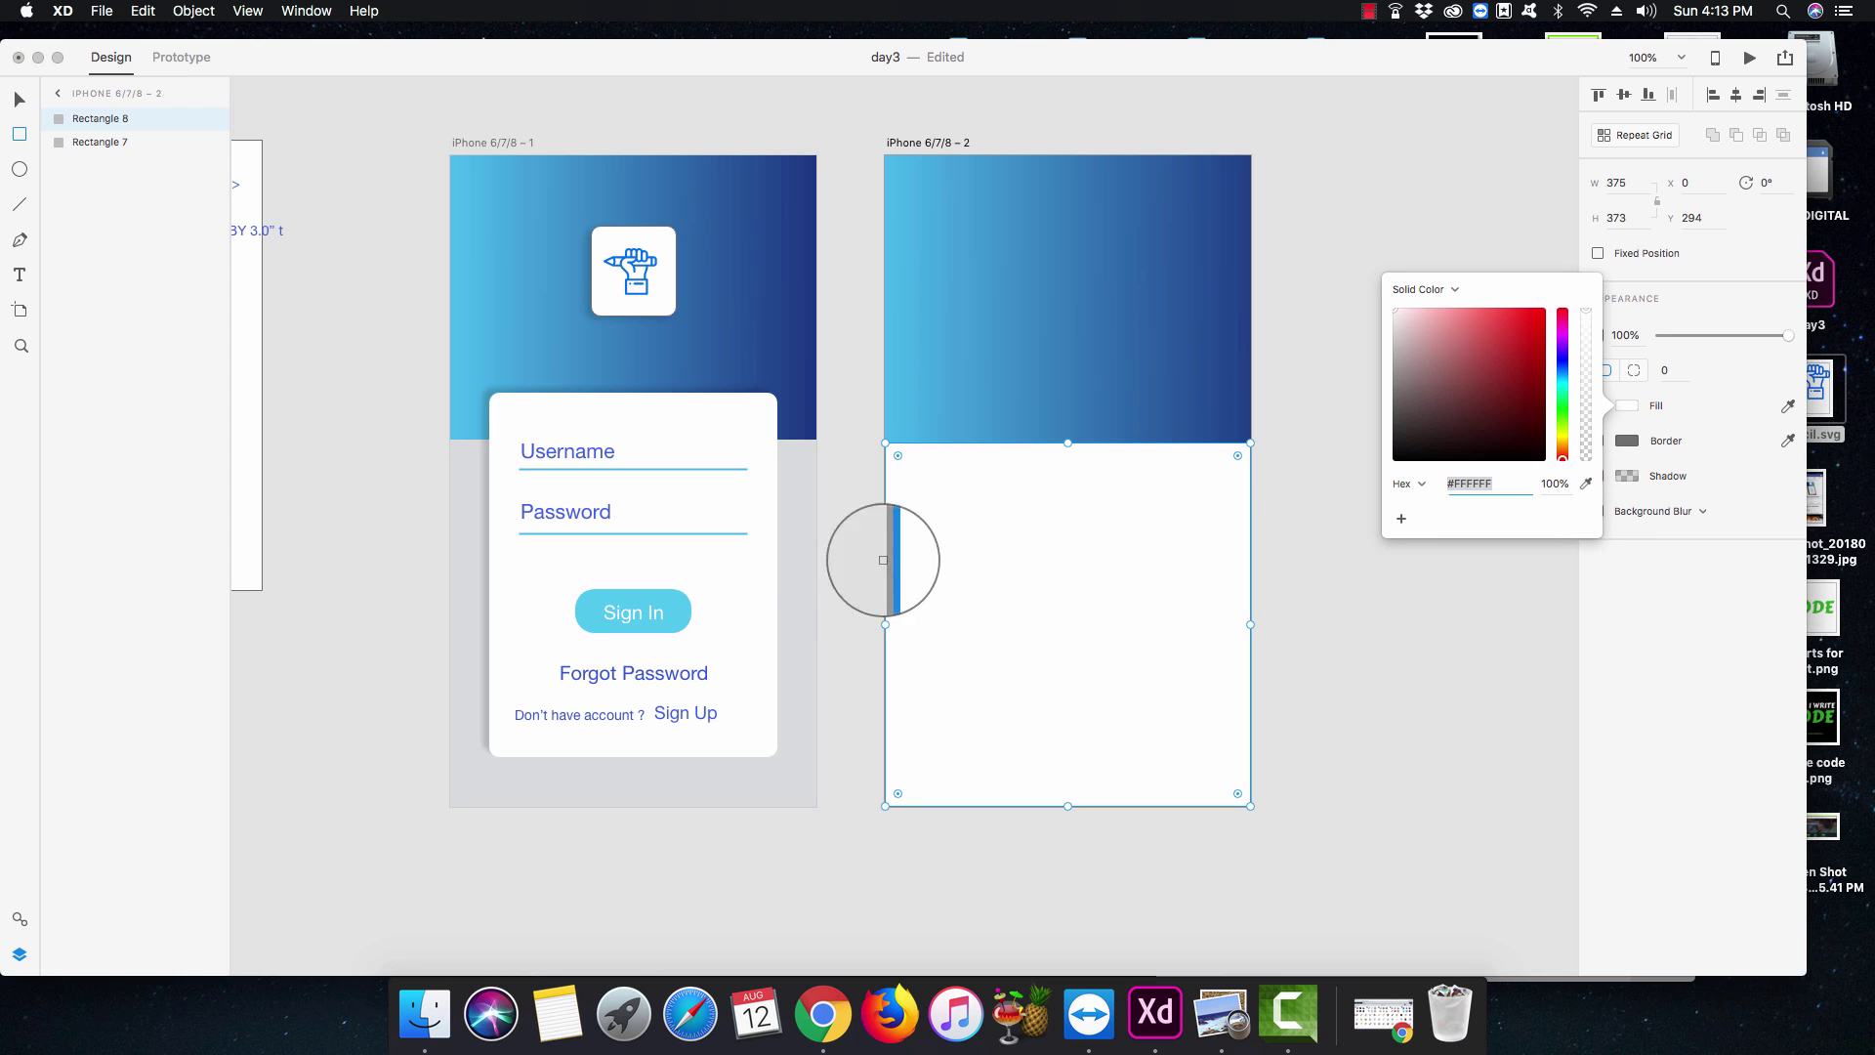
pyautogui.click(796, 551)
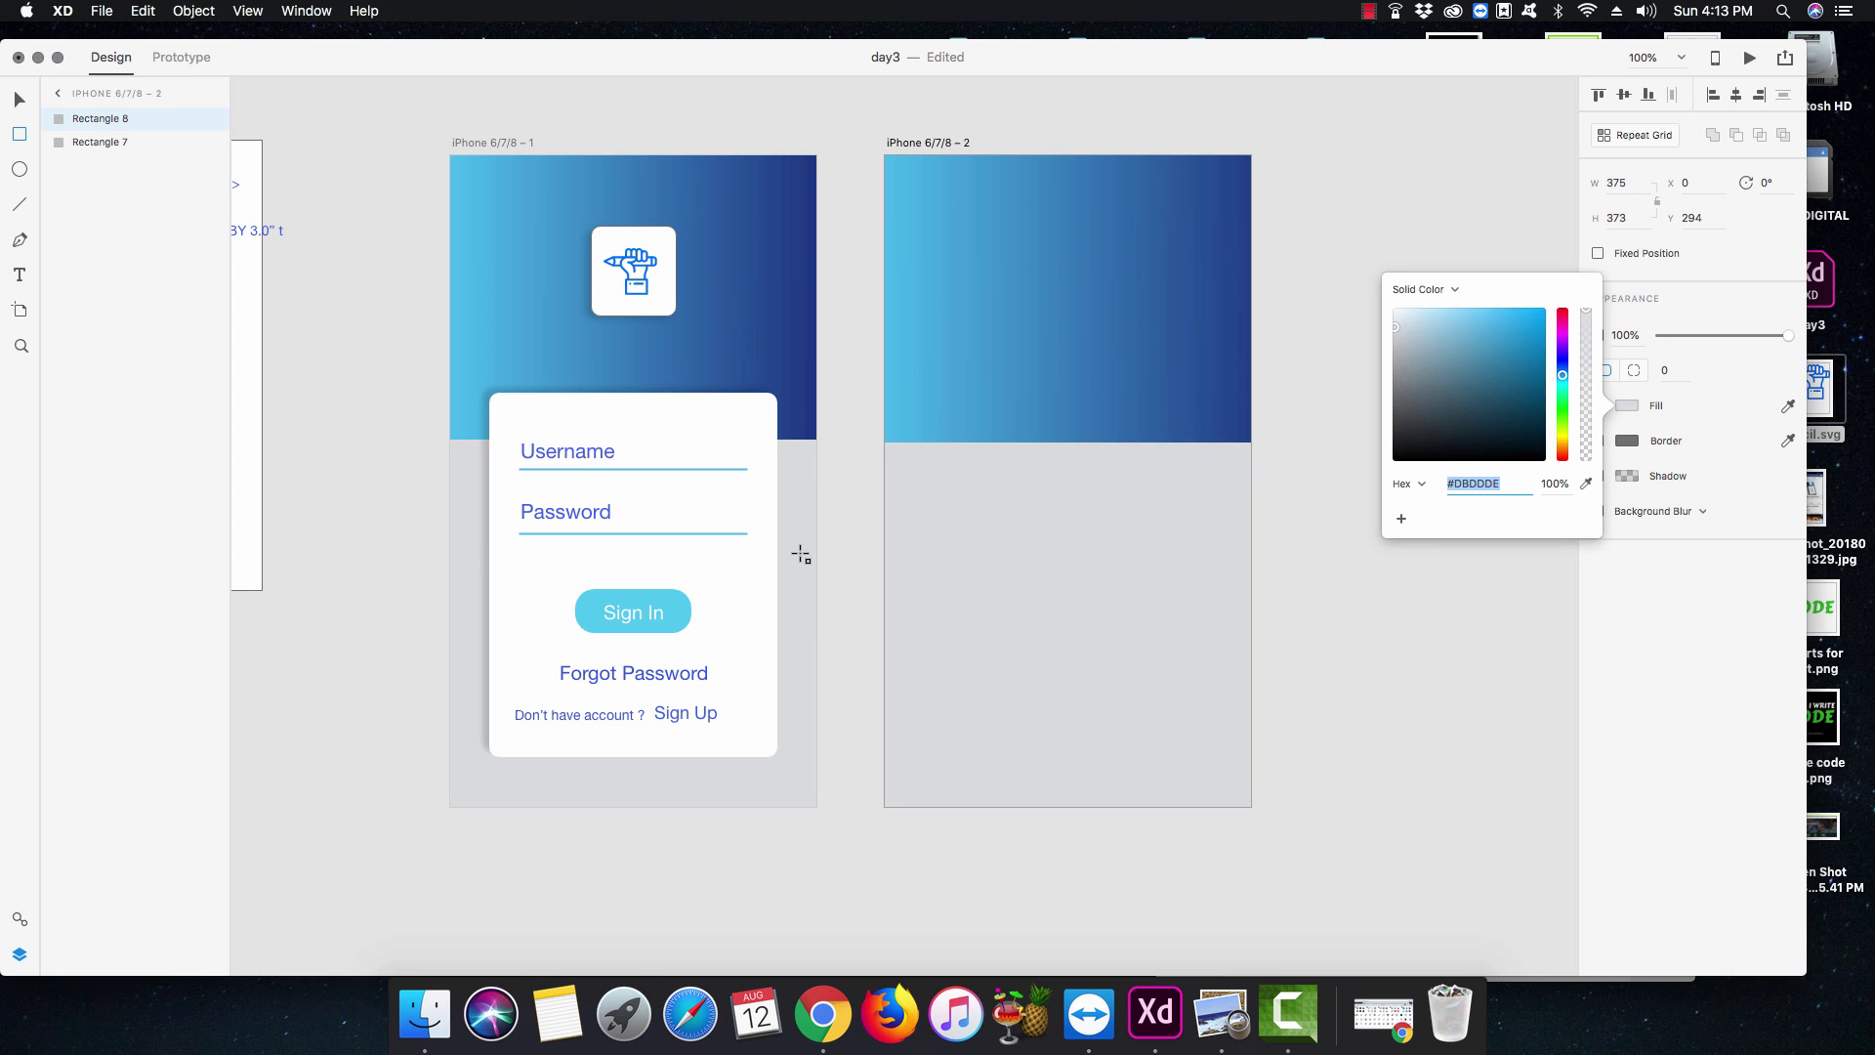
pyautogui.click(861, 469)
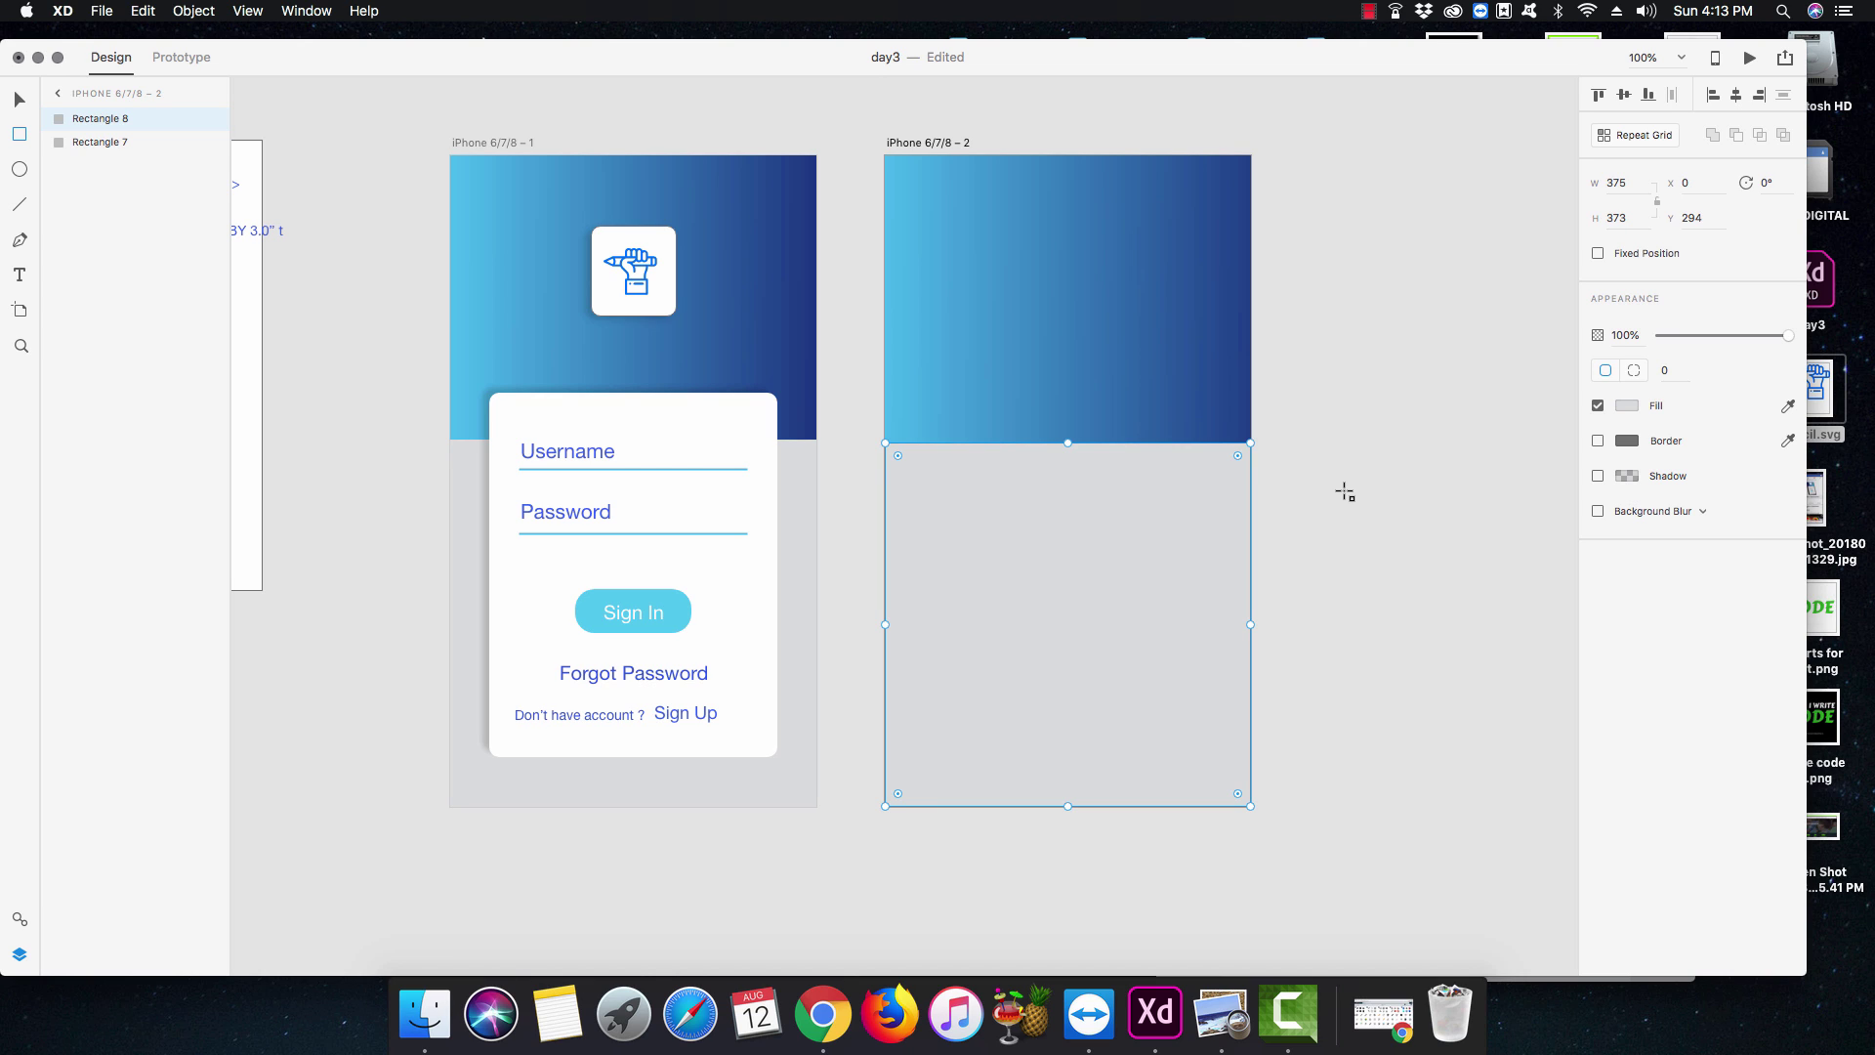
pyautogui.click(1637, 406)
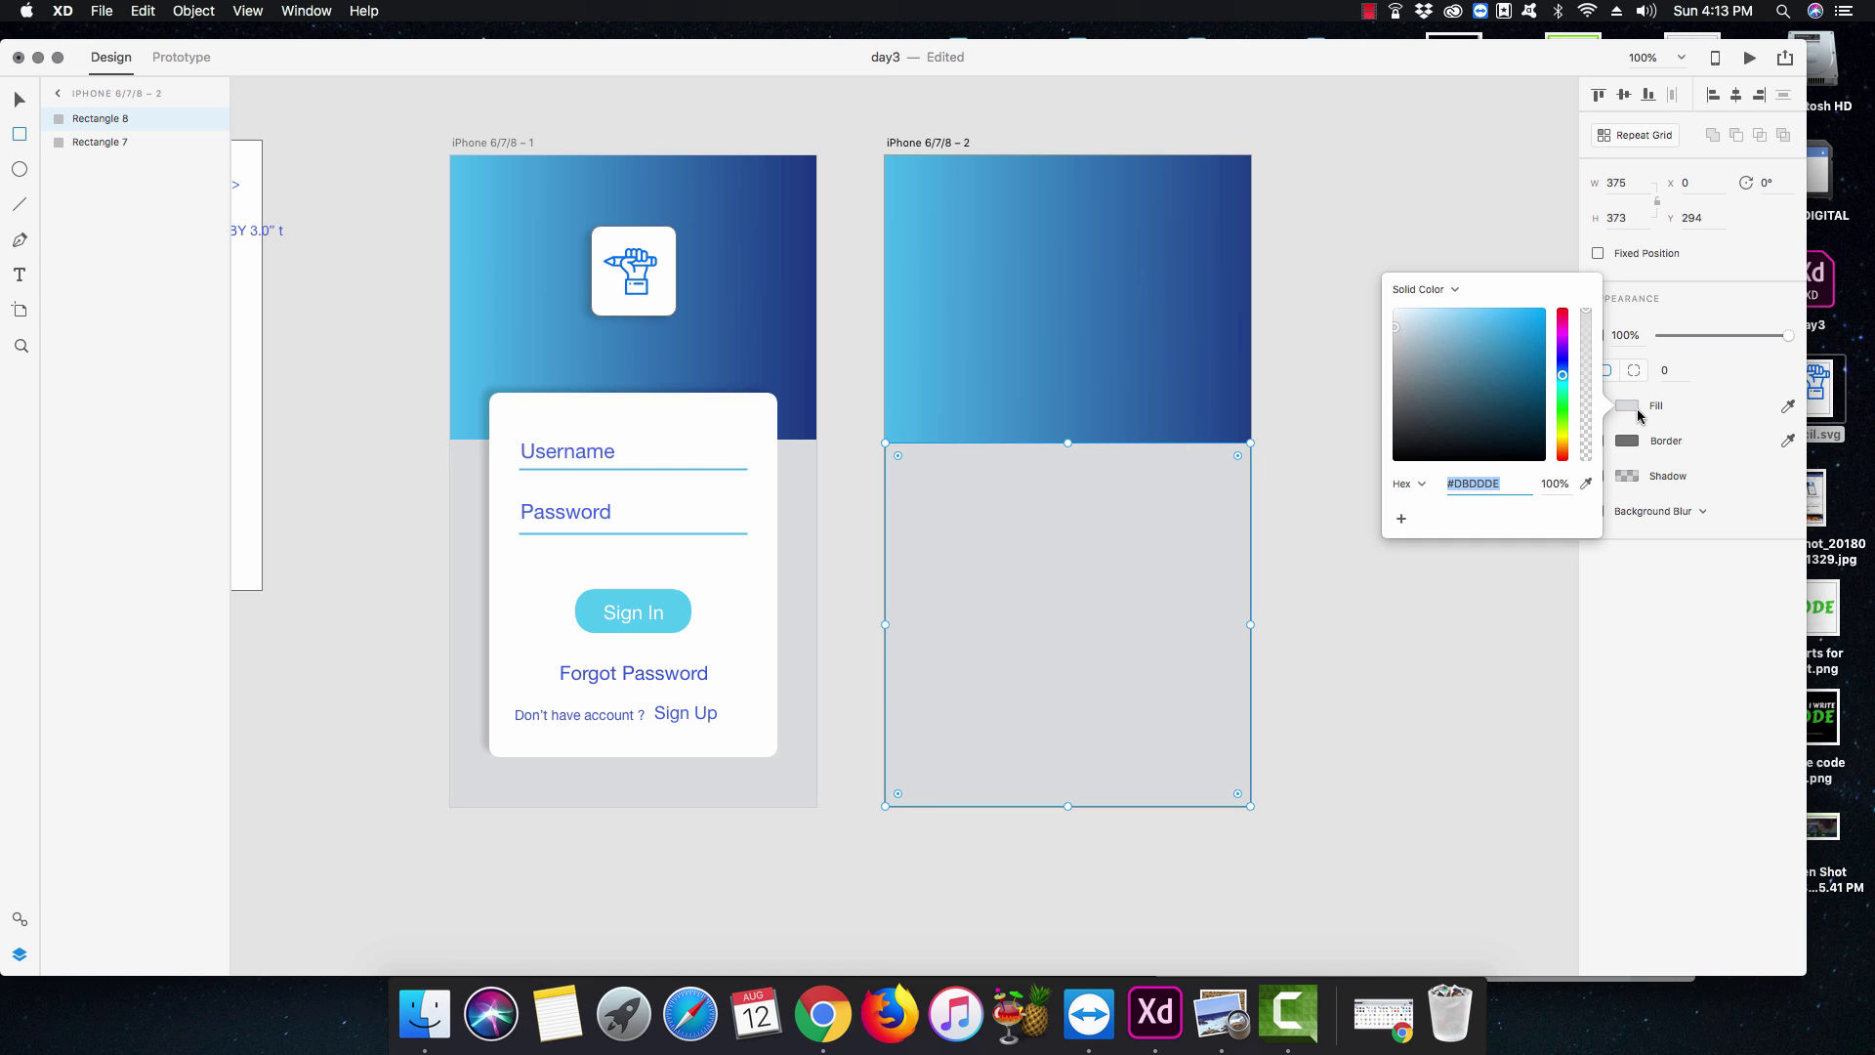
pyautogui.moveTo(1396, 326); pyautogui.dragTo(1393, 320)
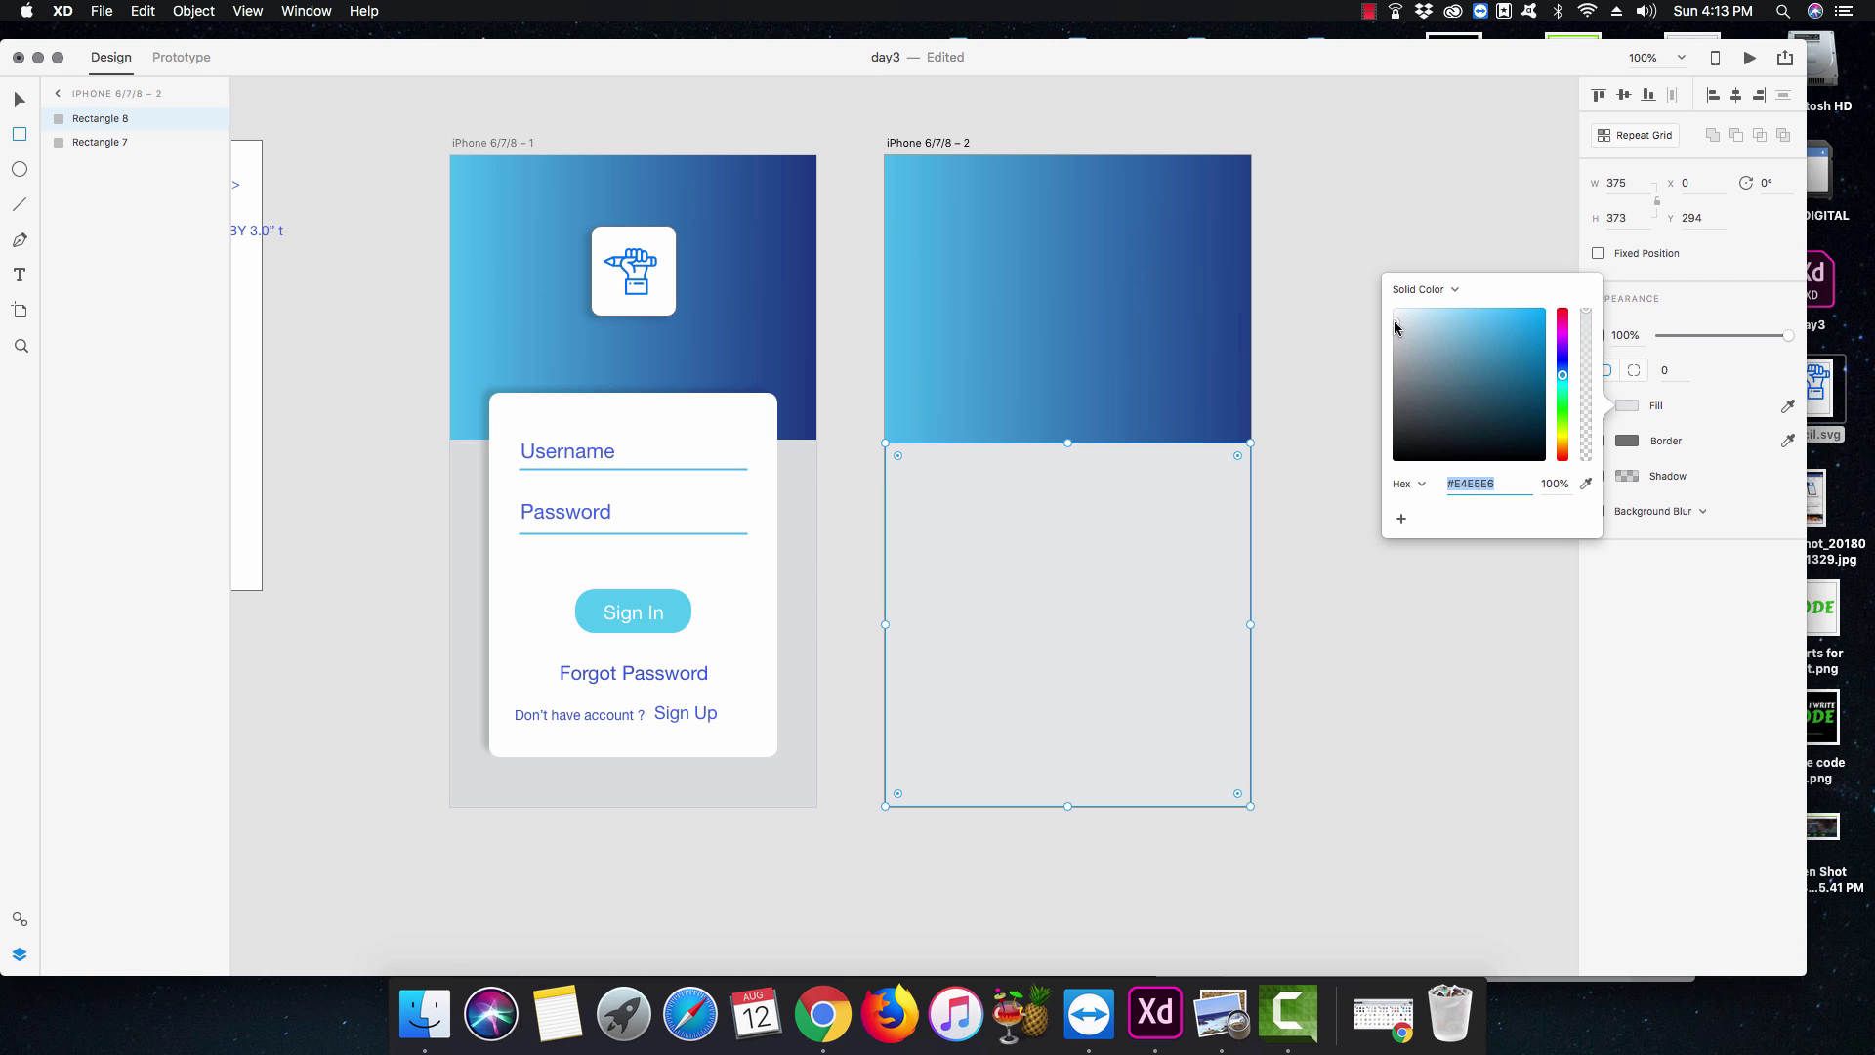
pyautogui.click(1338, 270)
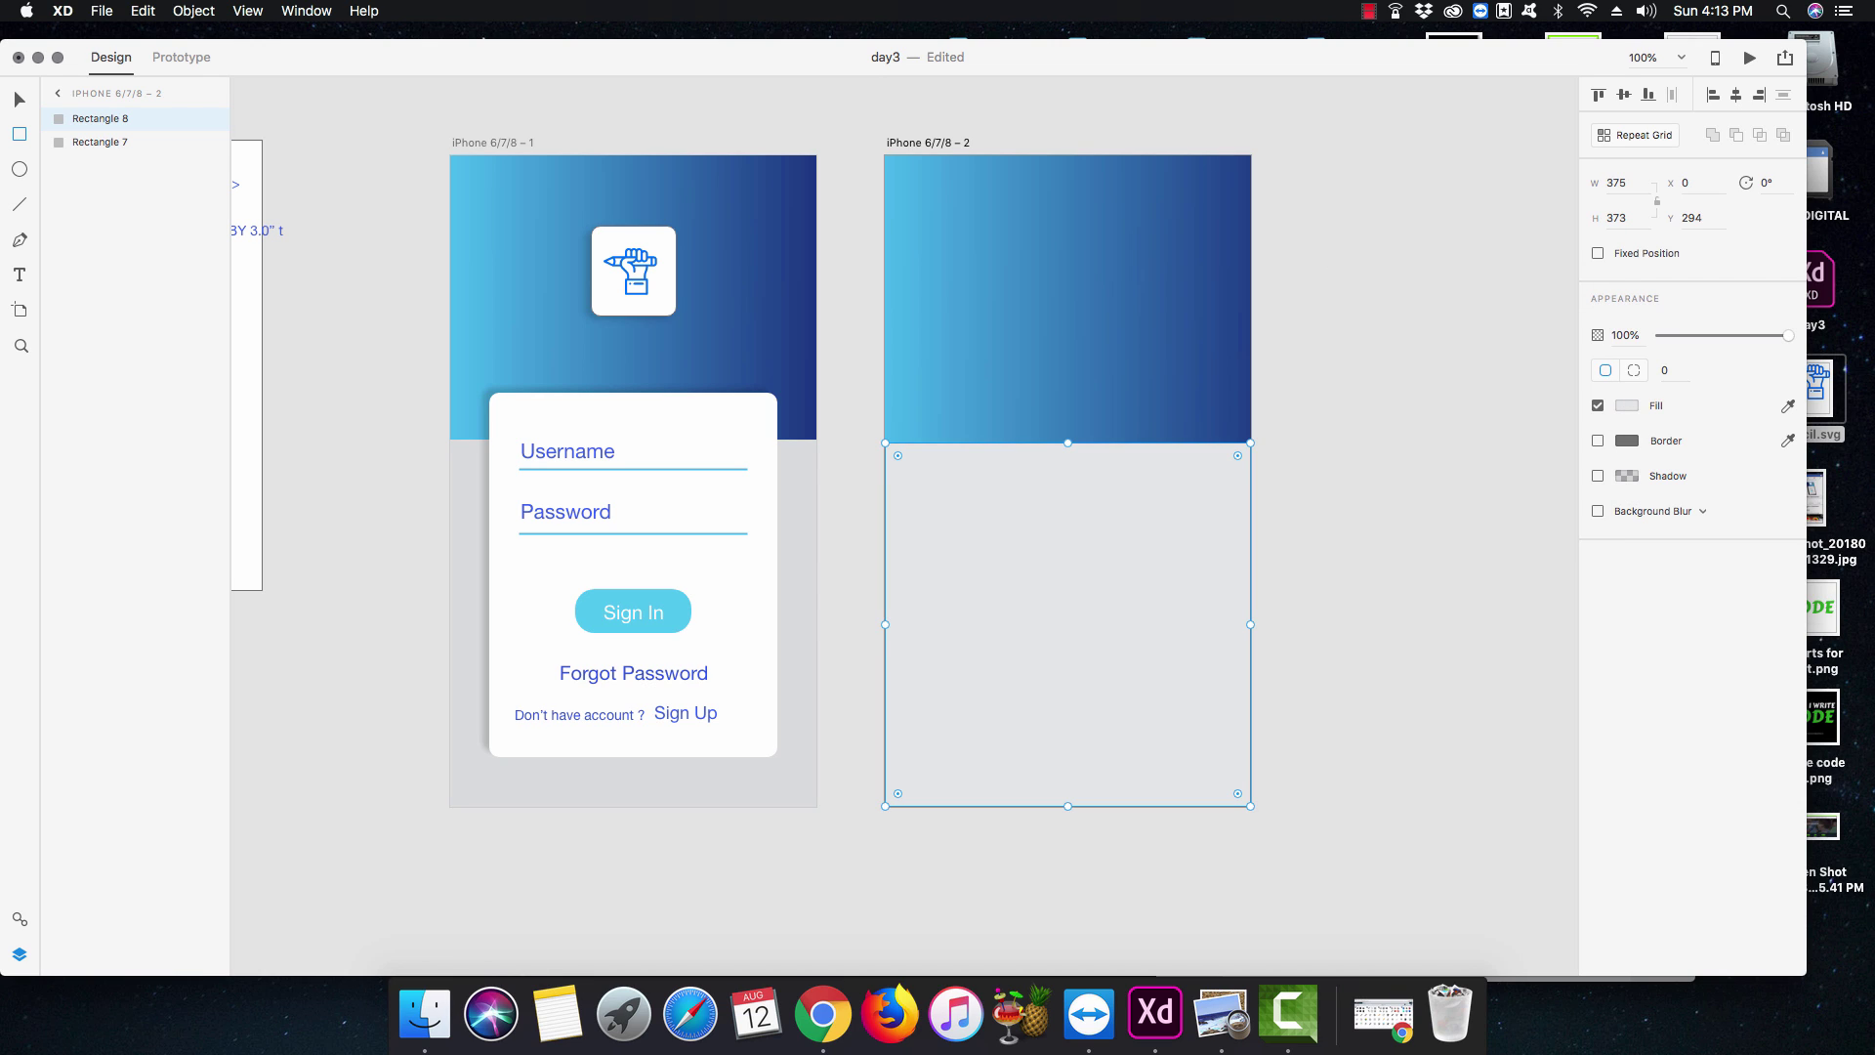
# Draw a white rectangle about 103 × 96 centred in the second screen's gradient header, with its corners rounded to 10.
pyautogui.click(1351, 397)
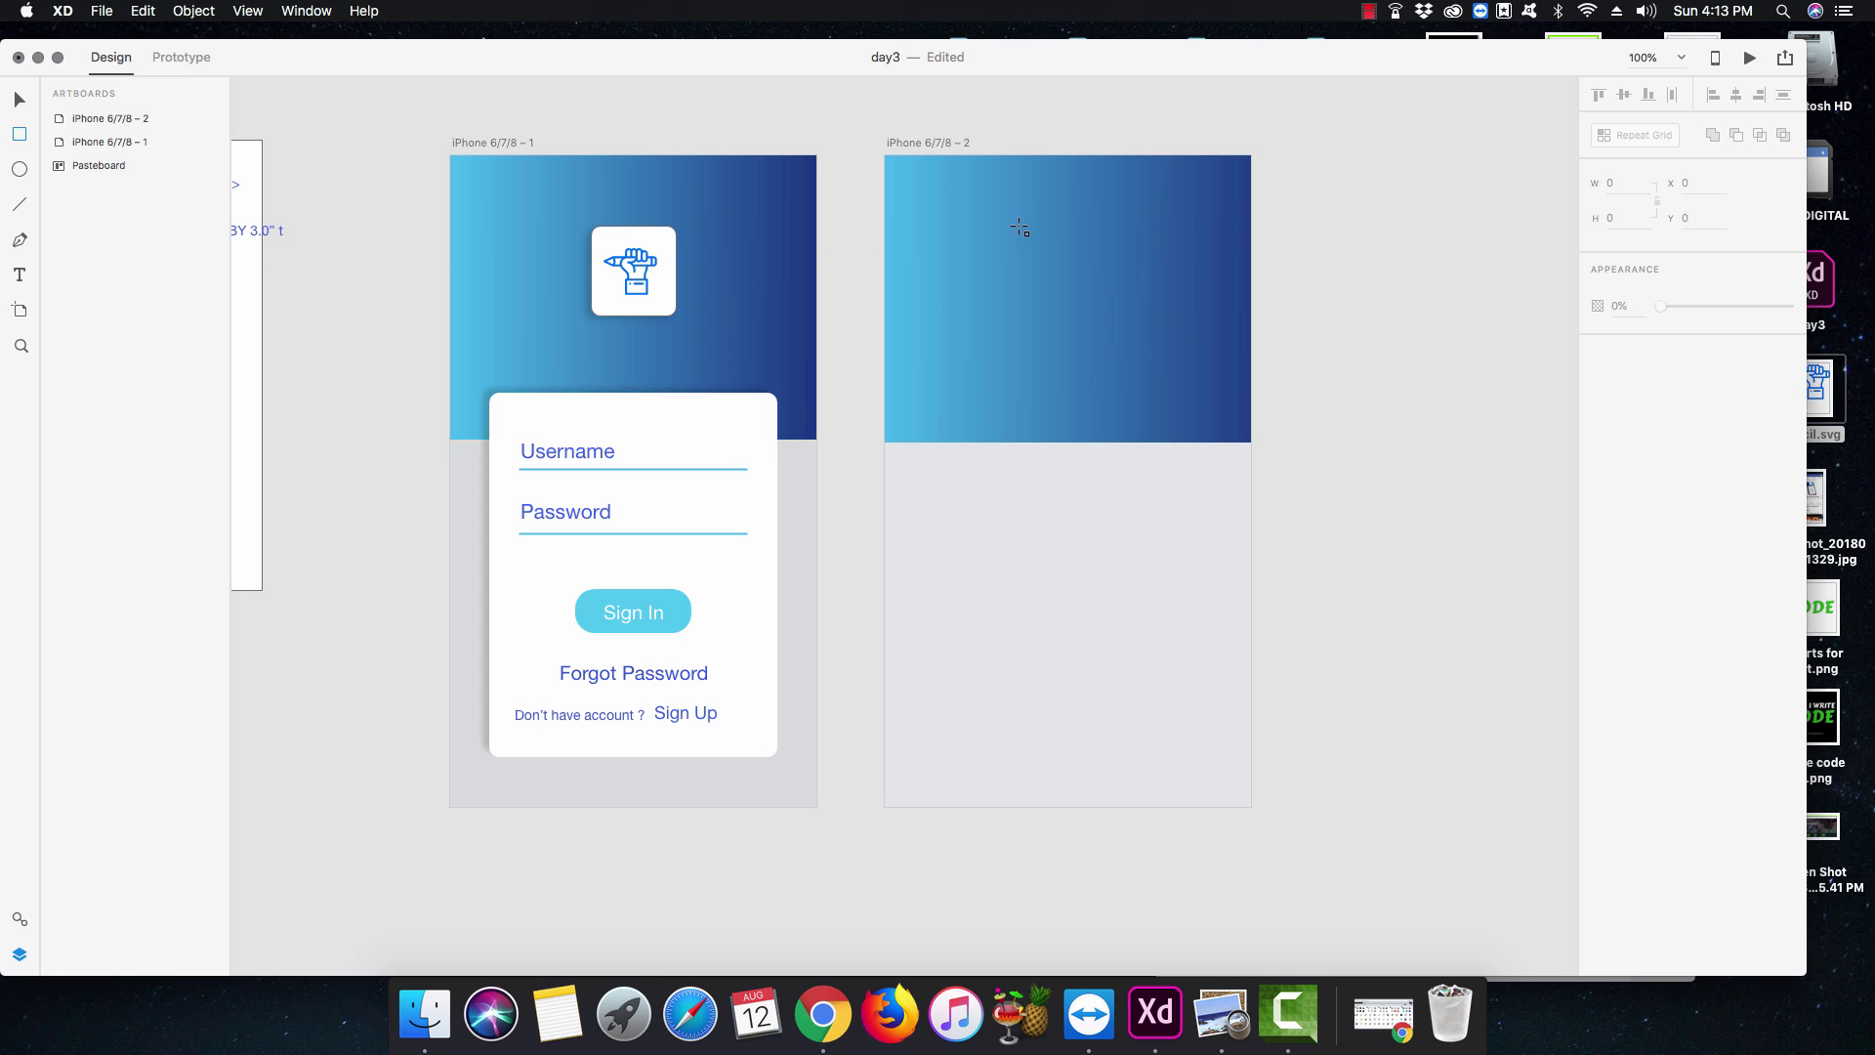
pyautogui.moveTo(1017, 224)
pyautogui.mouseDown()
pyautogui.moveTo(1031, 260)
pyautogui.moveTo(1115, 317)
pyautogui.mouseUp()
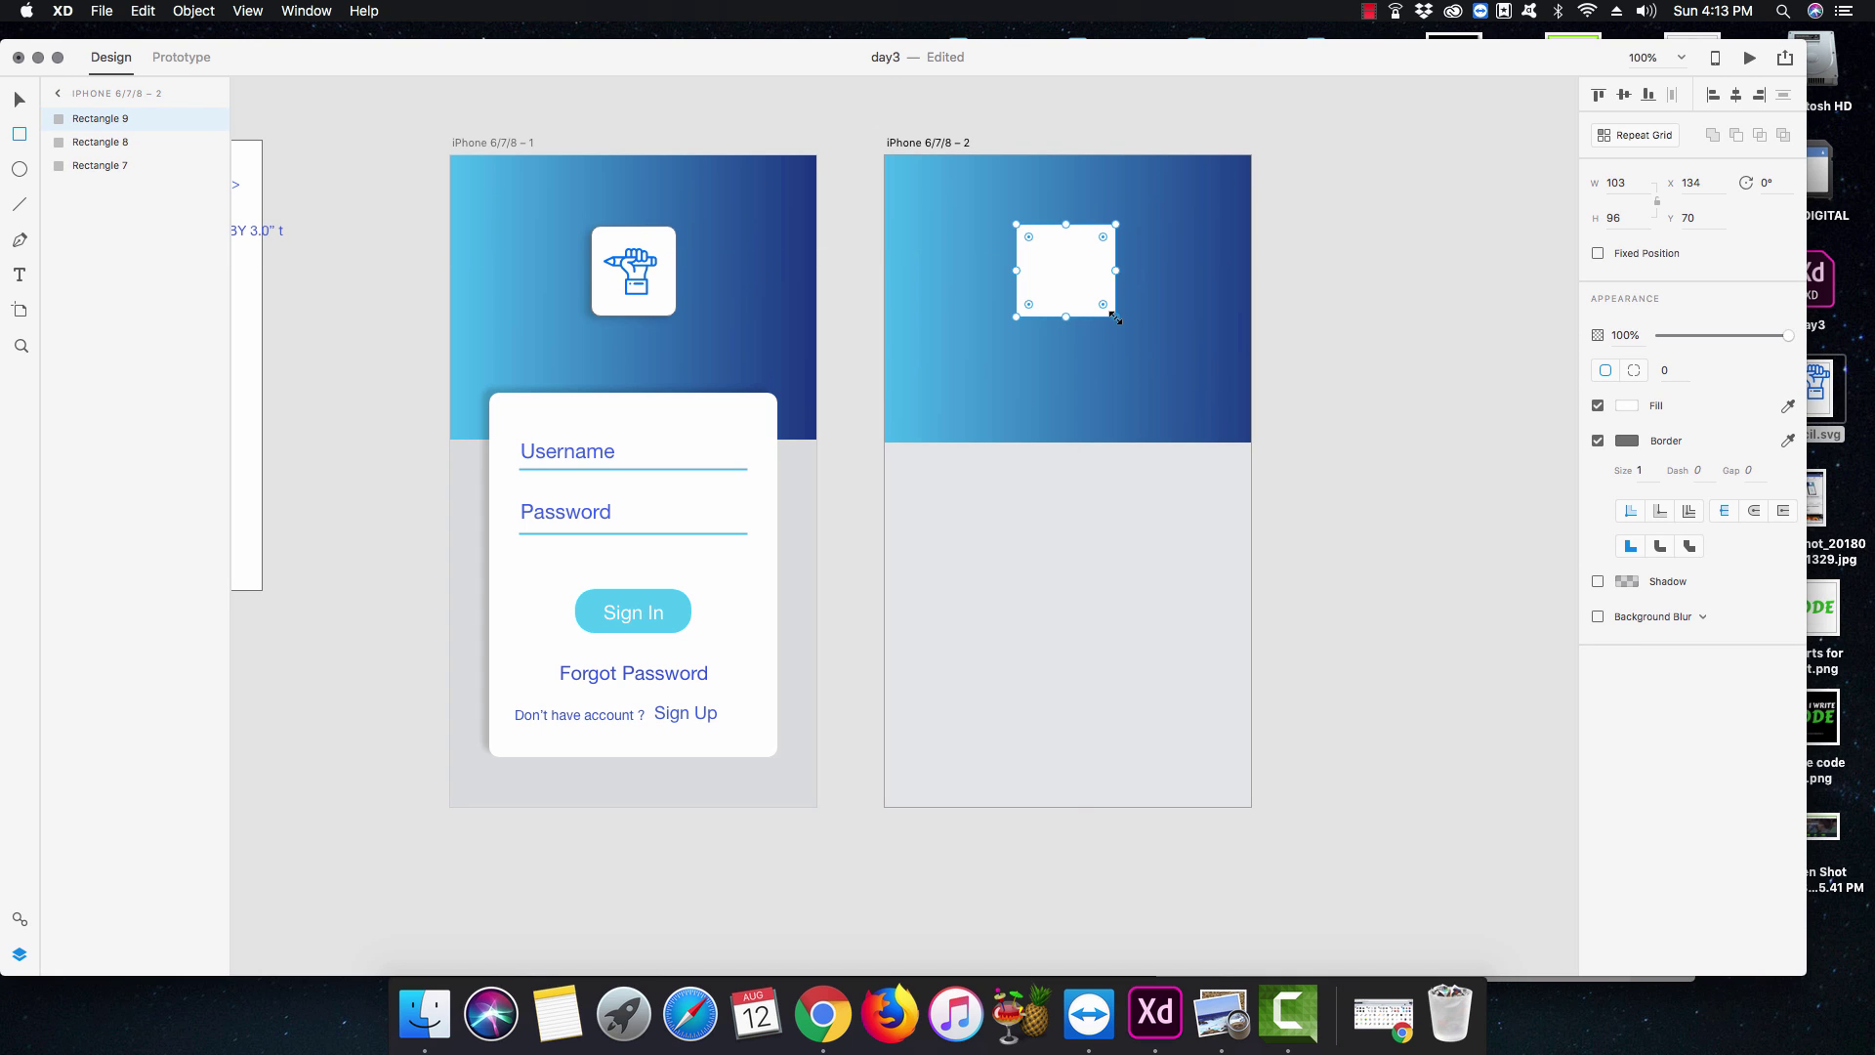
pyautogui.press('v')
pyautogui.moveTo(1058, 270); pyautogui.dragTo(1101, 244)
pyautogui.moveTo(1099, 239); pyautogui.dragTo(1116, 230)
pyautogui.click(1463, 400)
pyautogui.click(1074, 273)
pyautogui.moveTo(1077, 268); pyautogui.dragTo(1073, 272)
pyautogui.click(1328, 317)
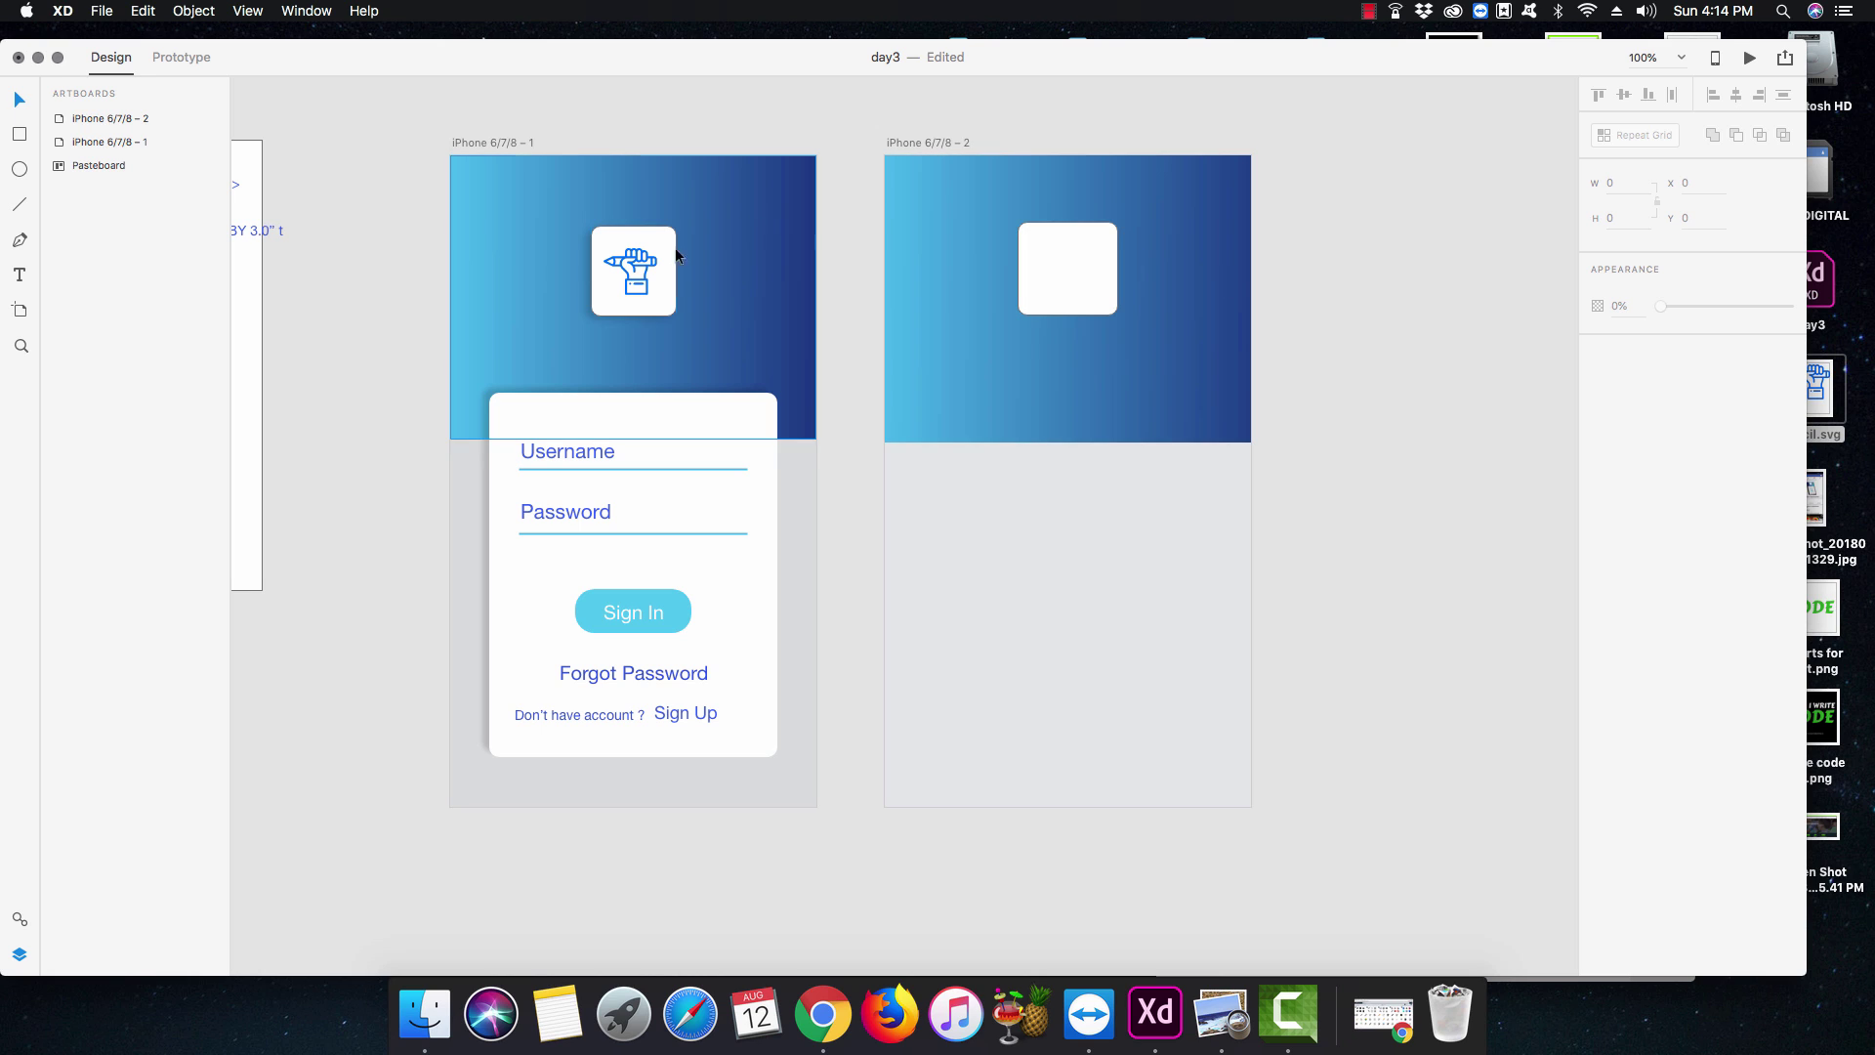
# Copy the pencil icon from the login screen's logo tile onto the white rectangle in the second screen's header.
pyautogui.click(633, 280)
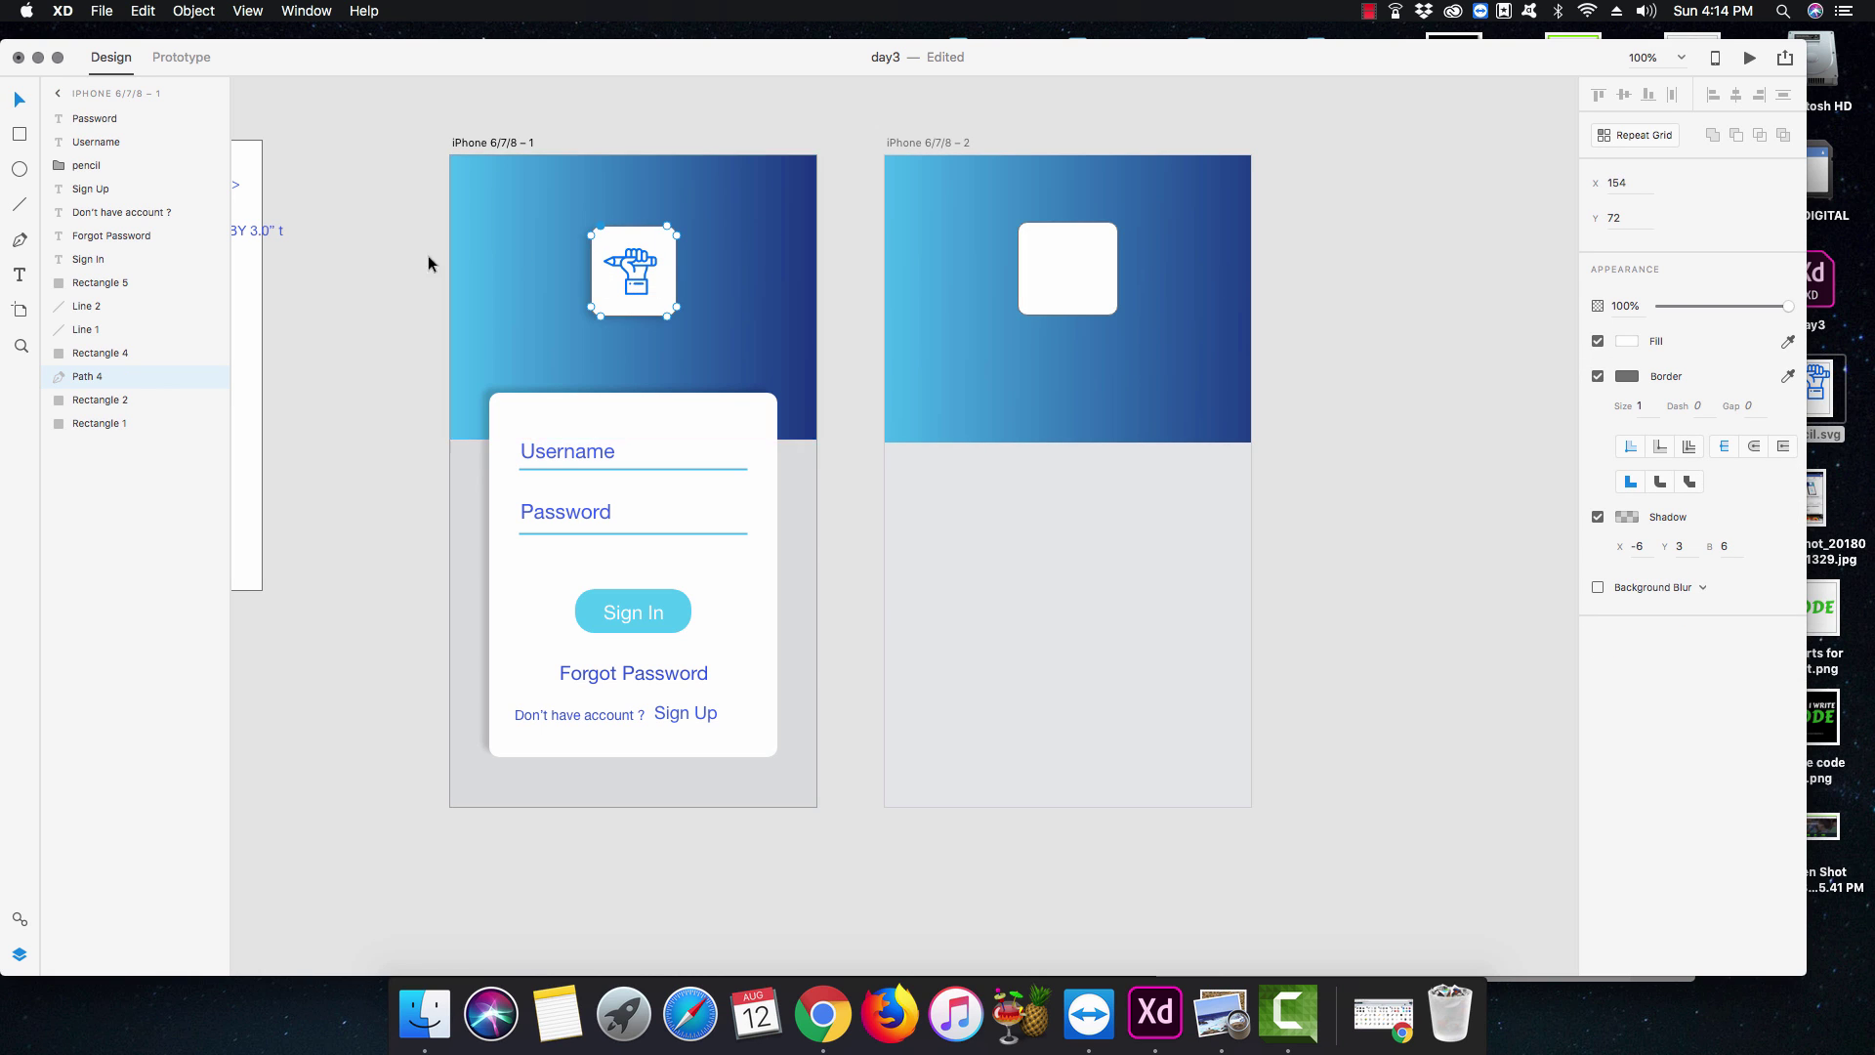
pyautogui.click(637, 280)
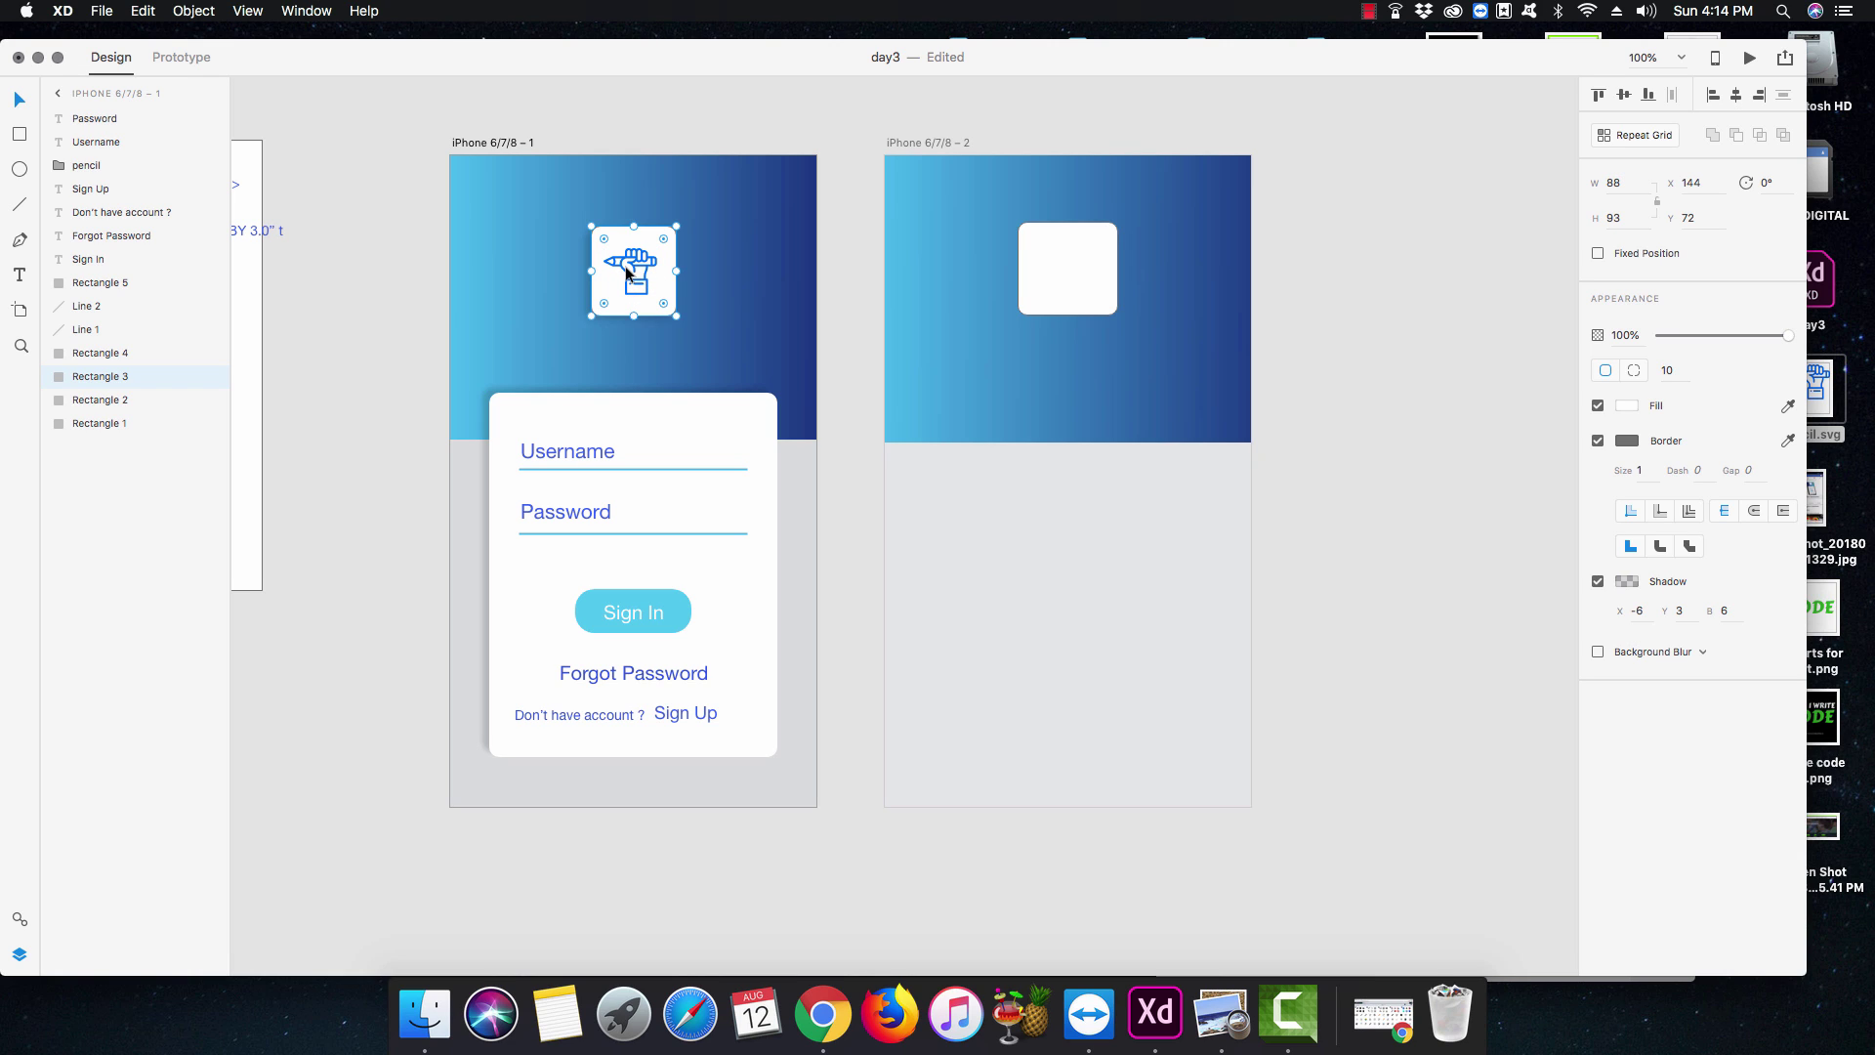
pyautogui.click(625, 276)
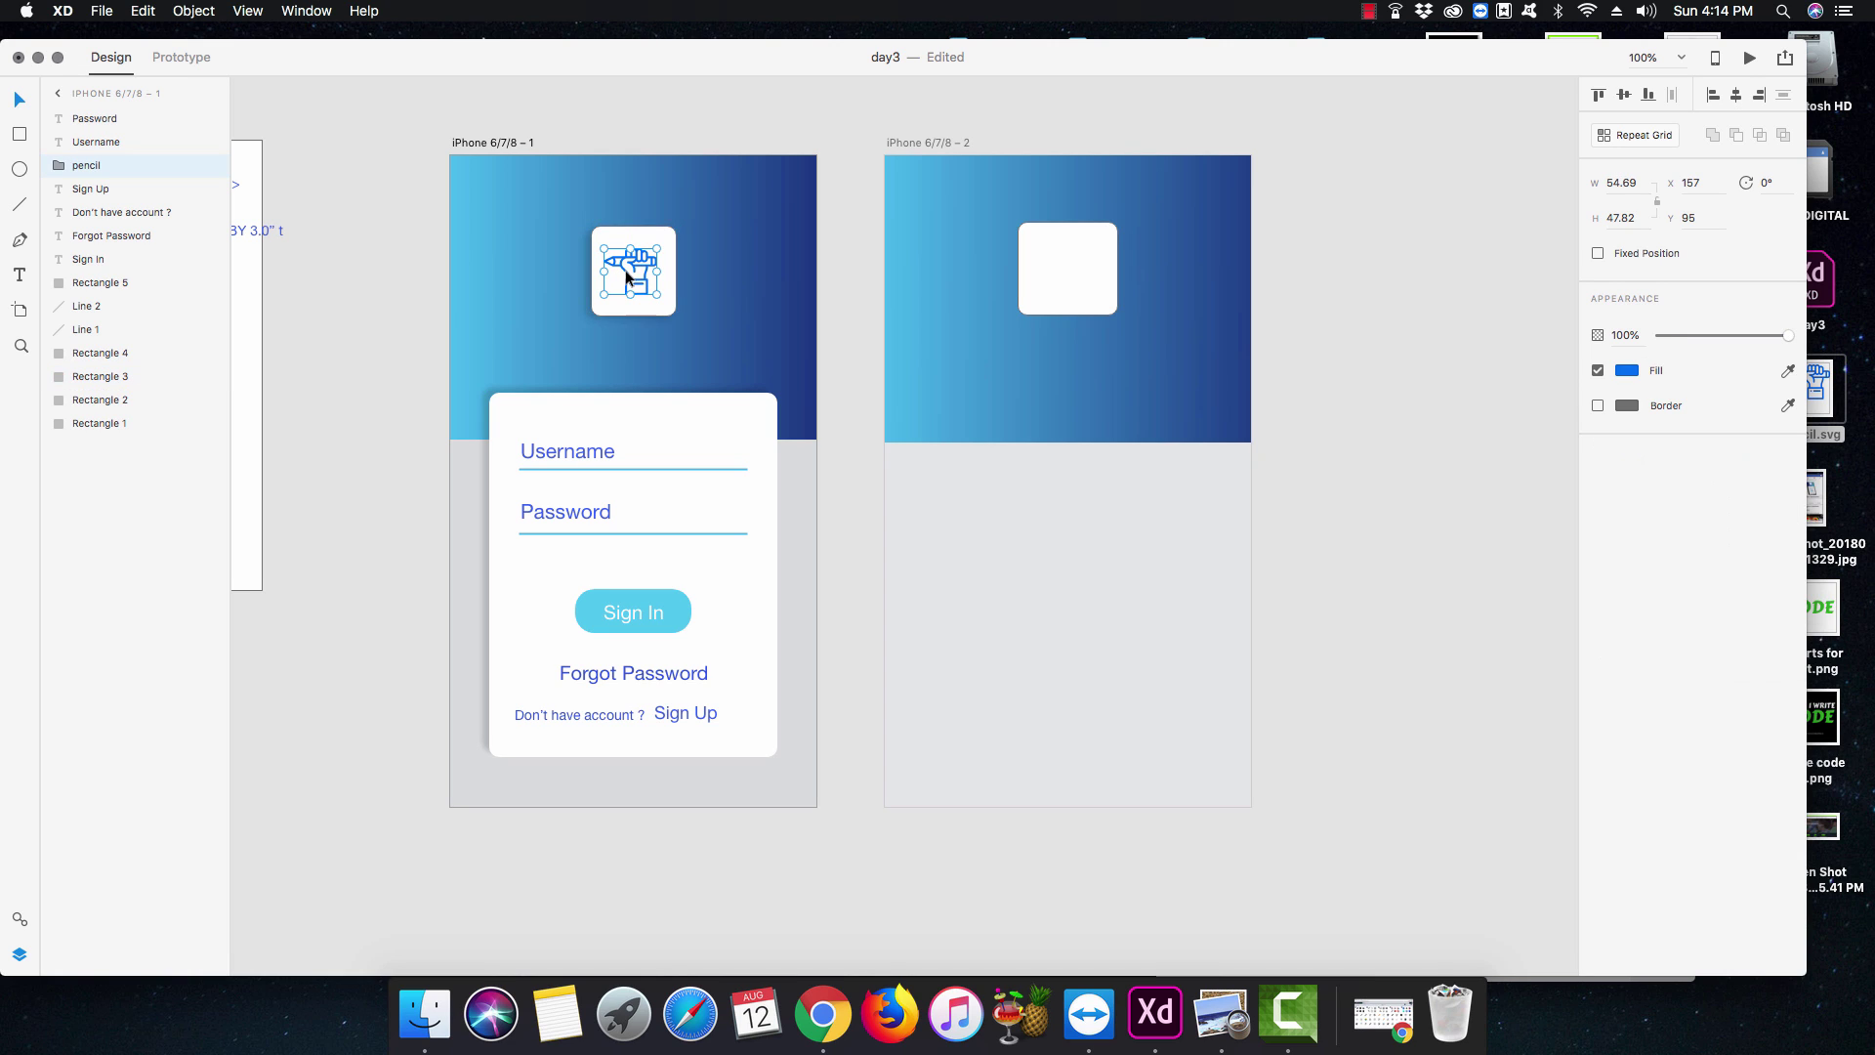
pyautogui.press('super+c')
pyautogui.click(1068, 293)
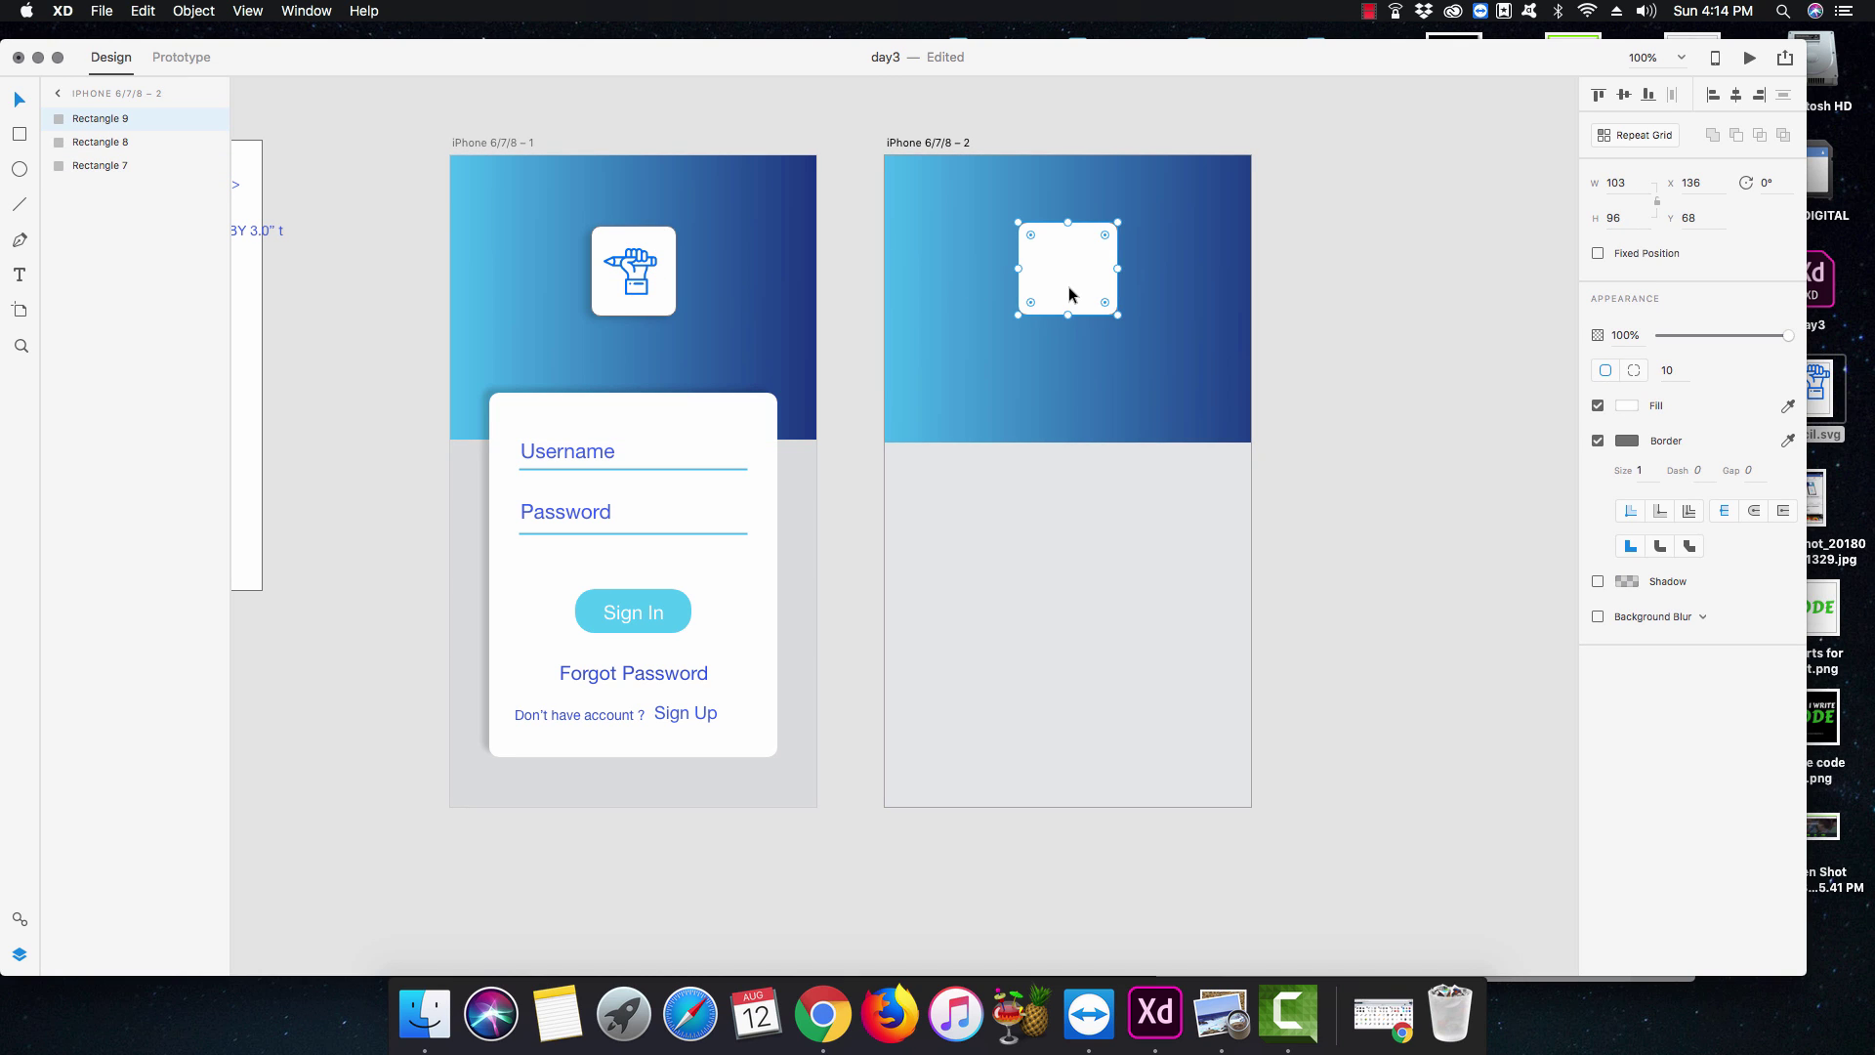
pyautogui.press('super+v')
pyautogui.click(1328, 334)
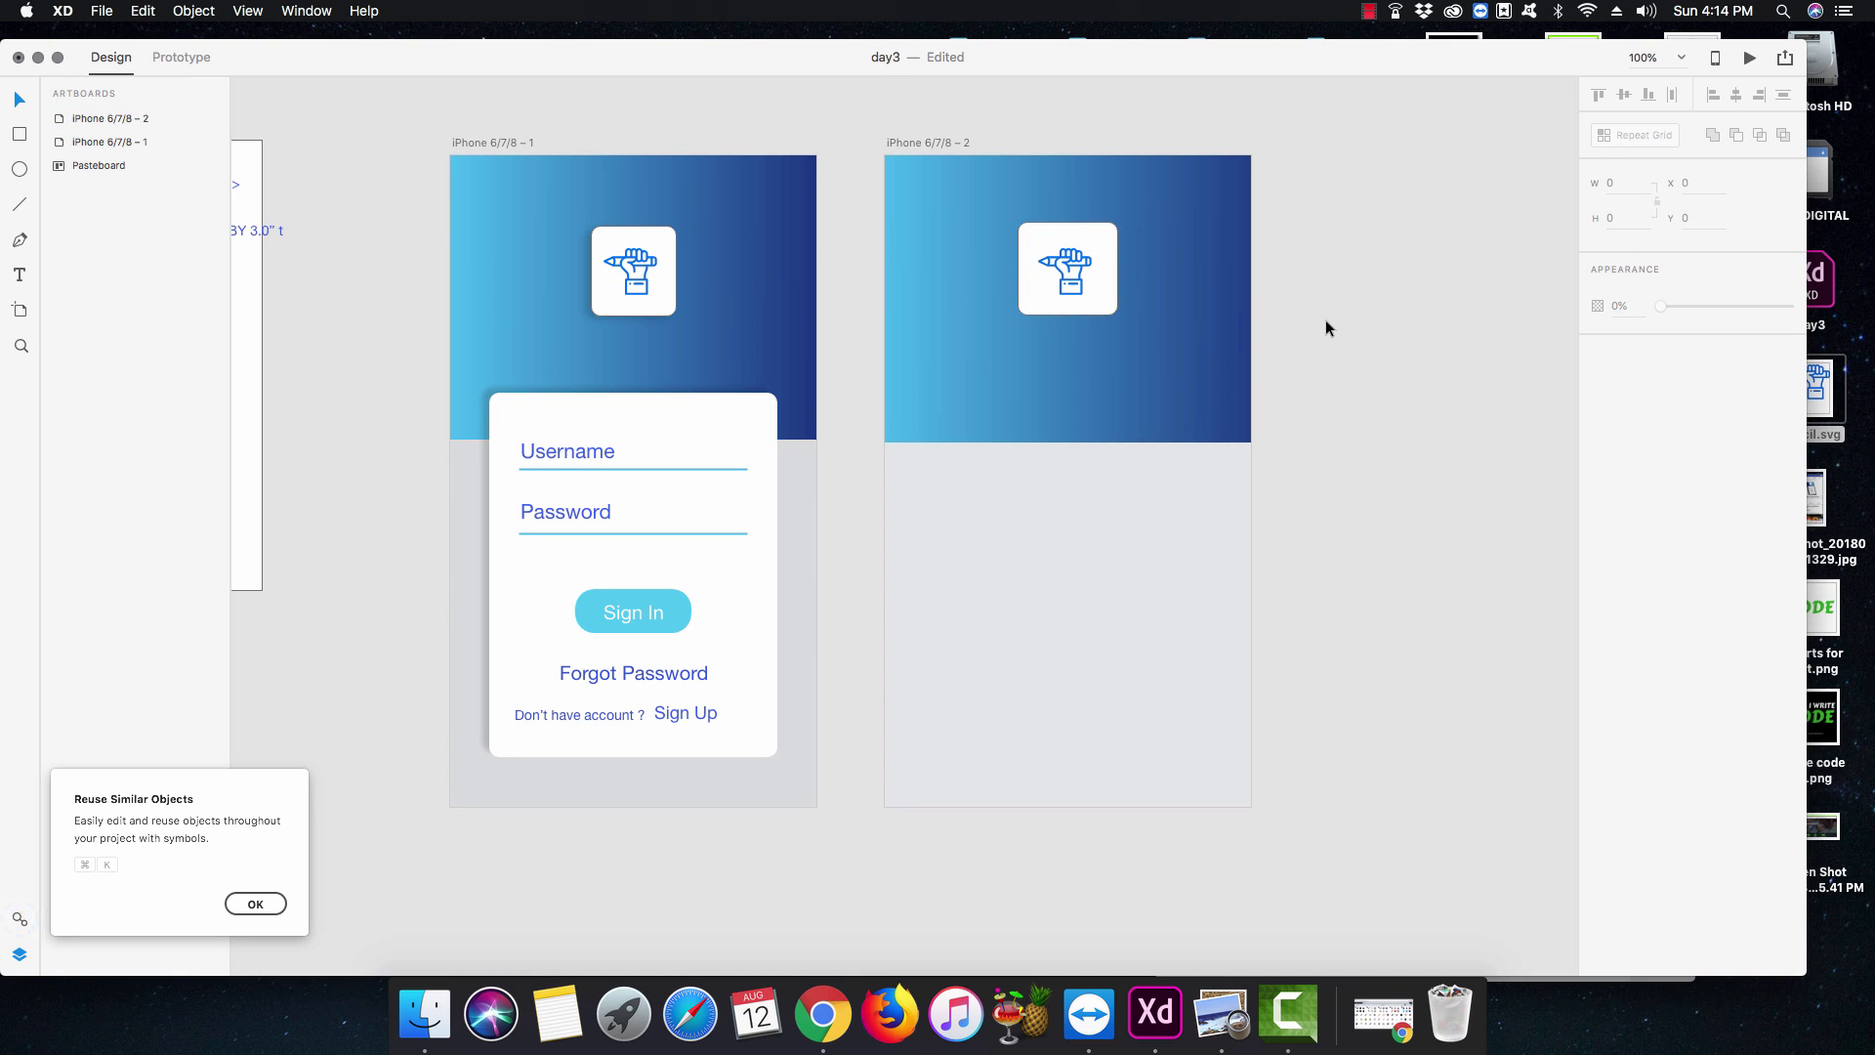
pyautogui.click(259, 903)
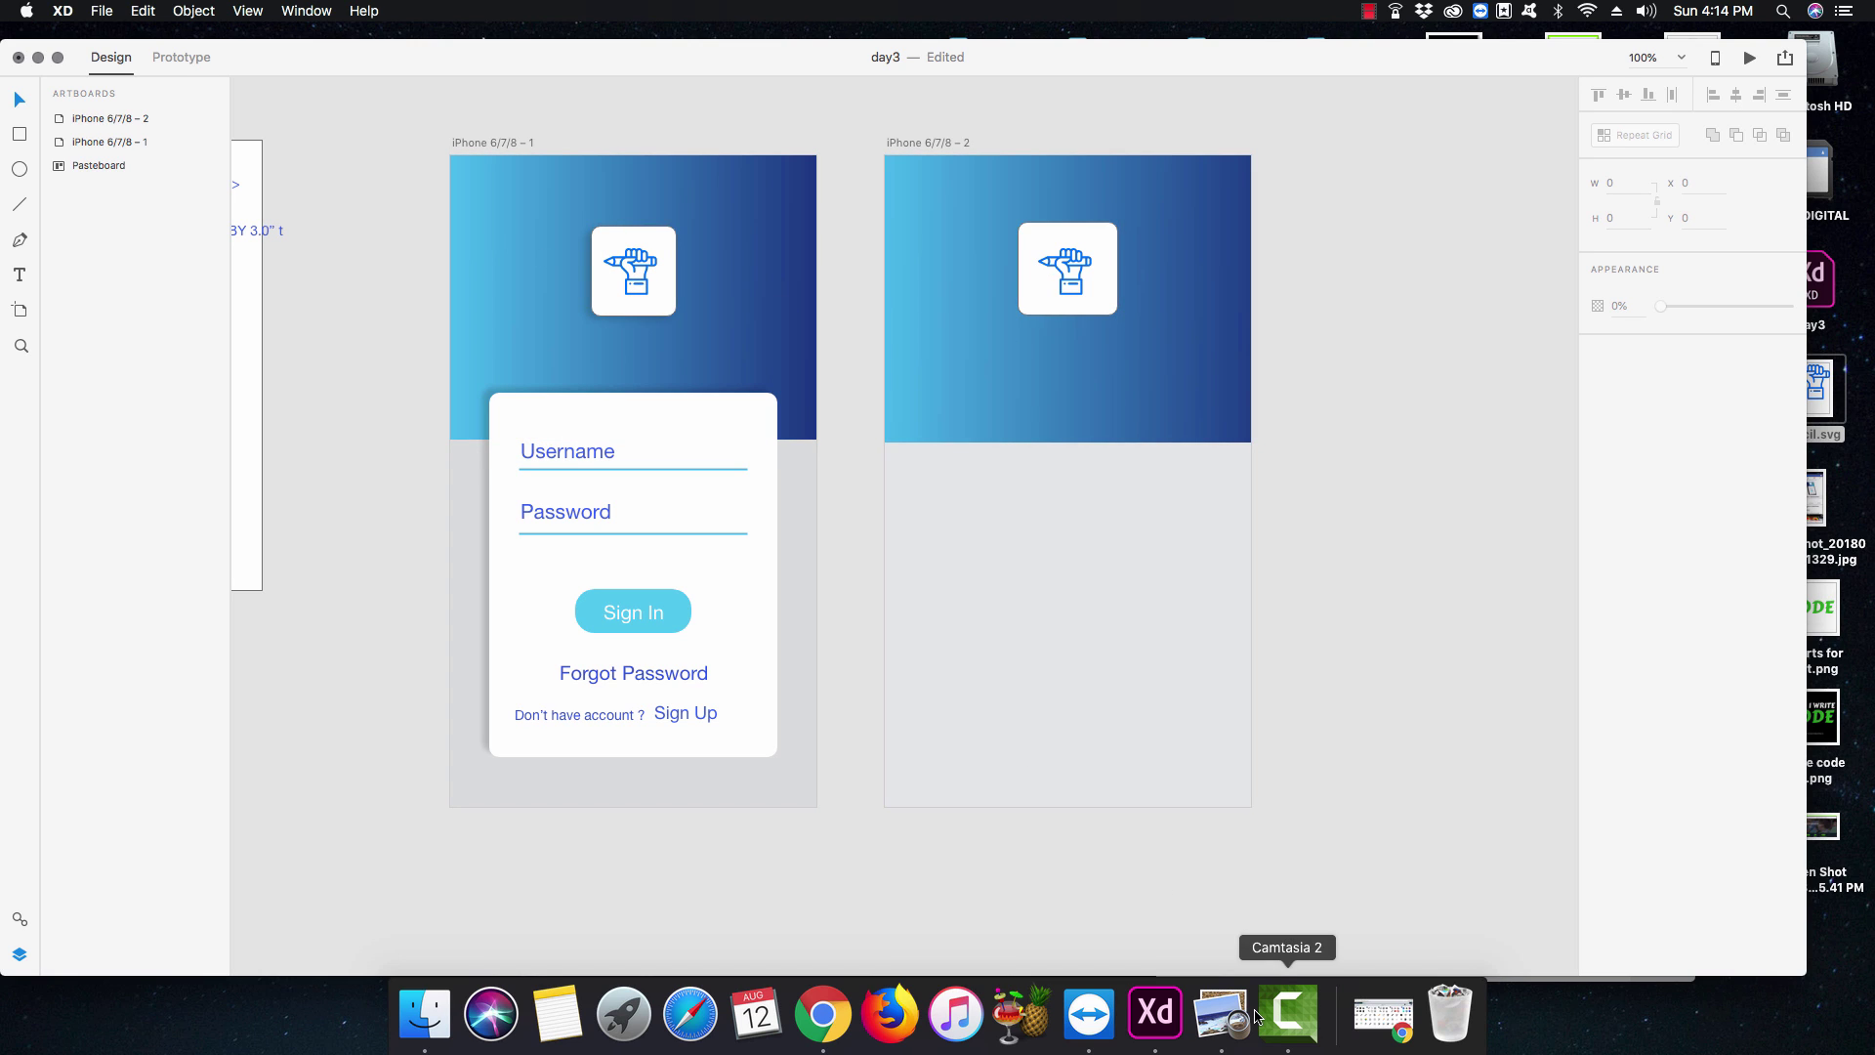
pyautogui.click(1383, 1016)
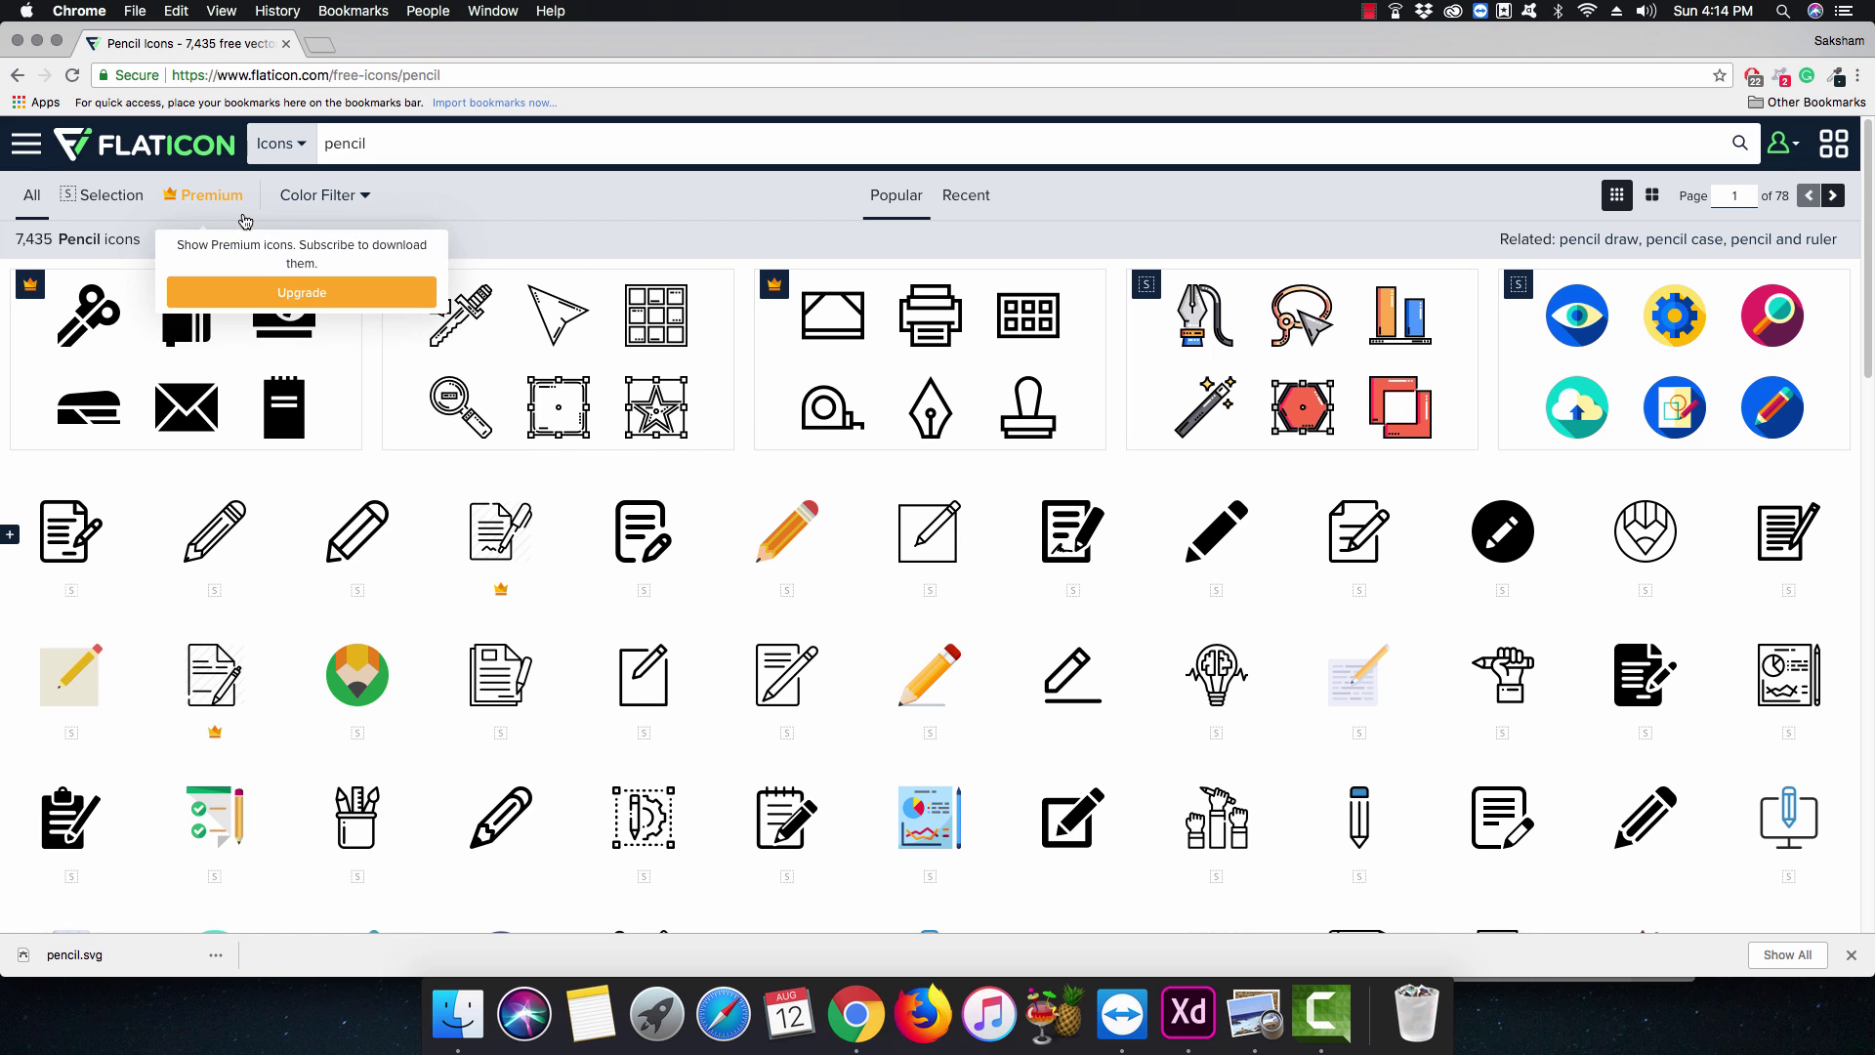
pyautogui.click(37, 45)
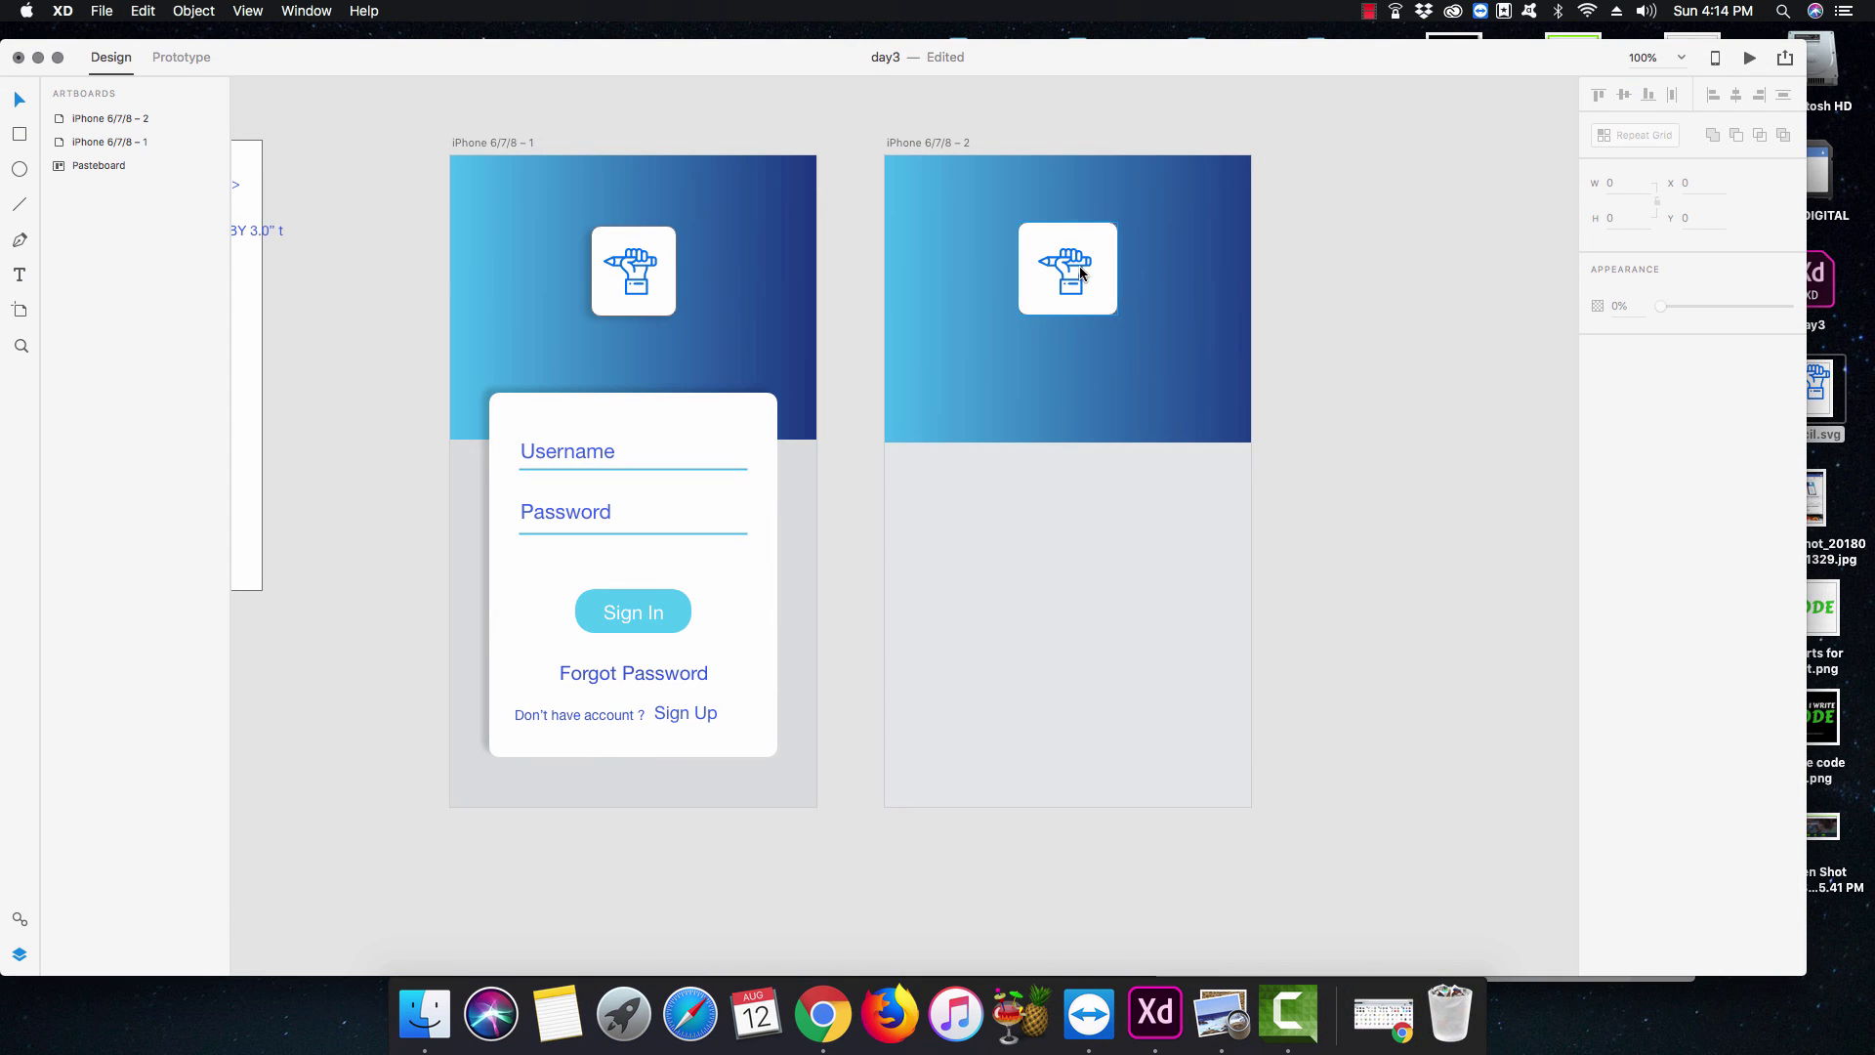
# Nudge the copied pencil icon three increments left to centre it on its white tile.
pyautogui.click(1073, 281)
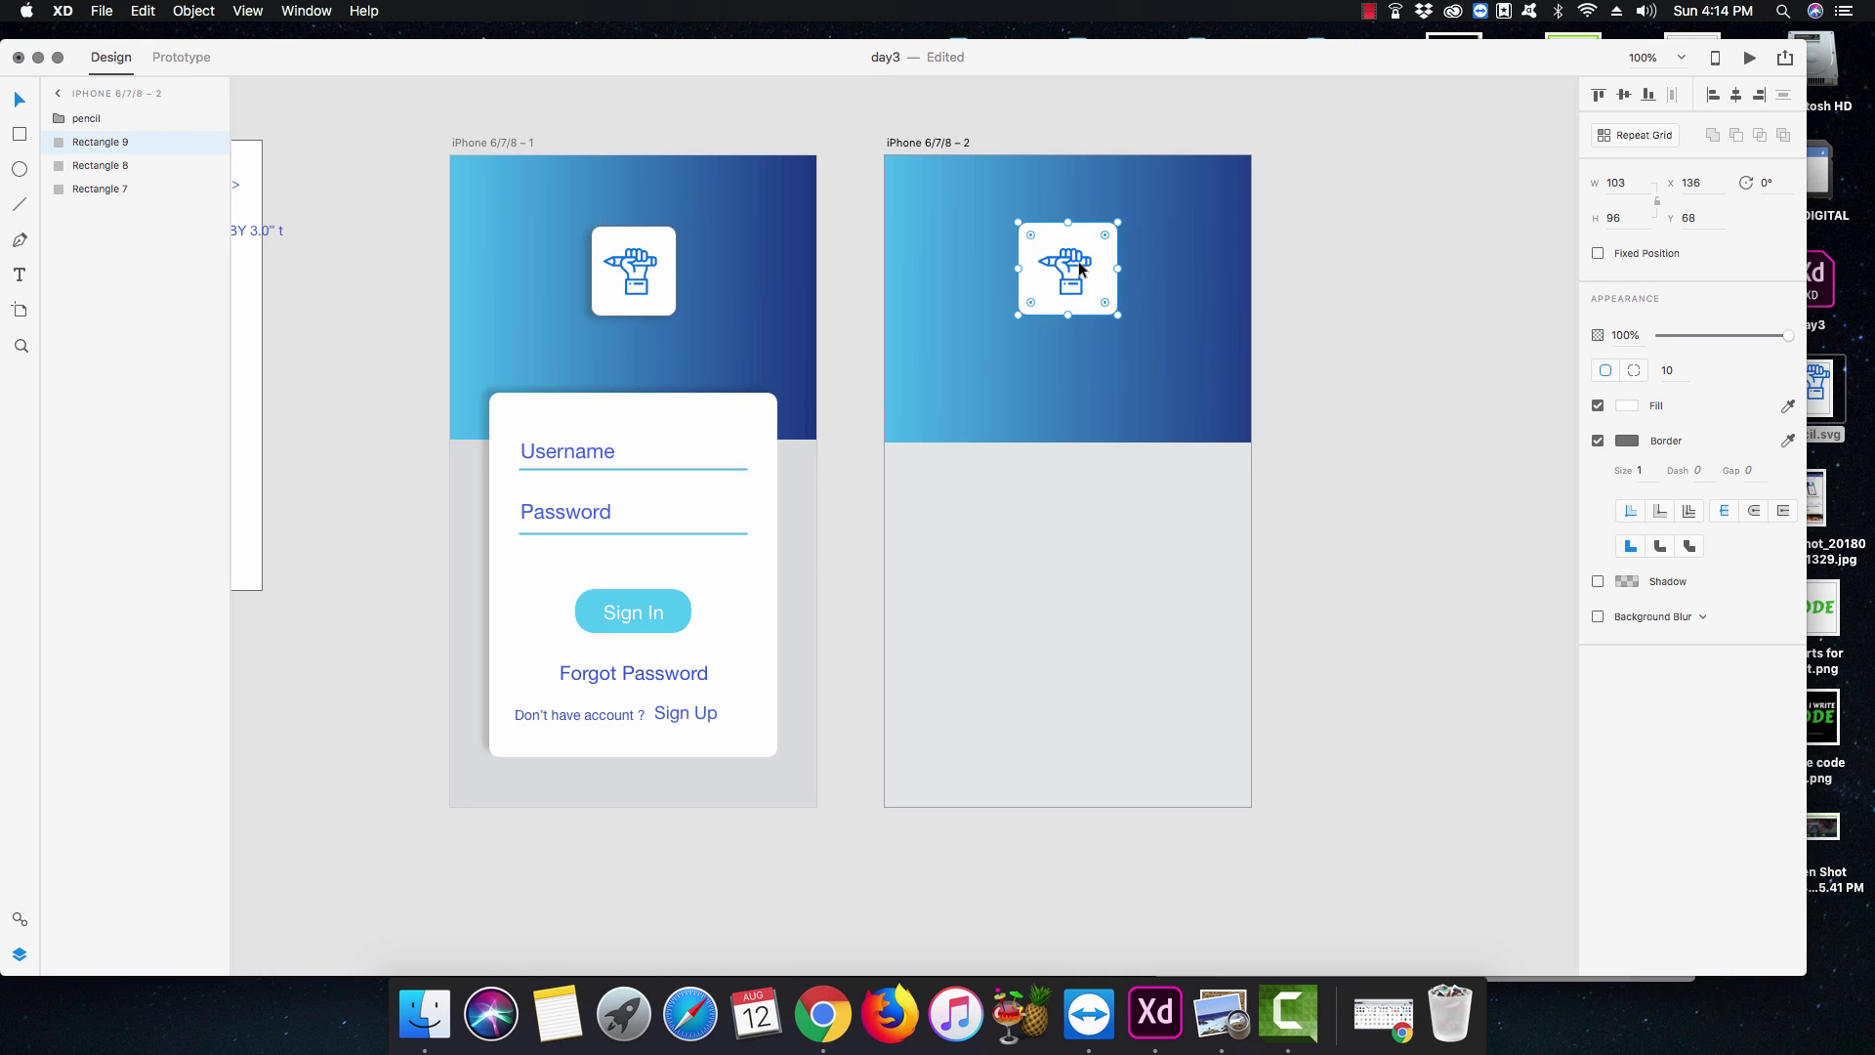
pyautogui.click(1075, 272)
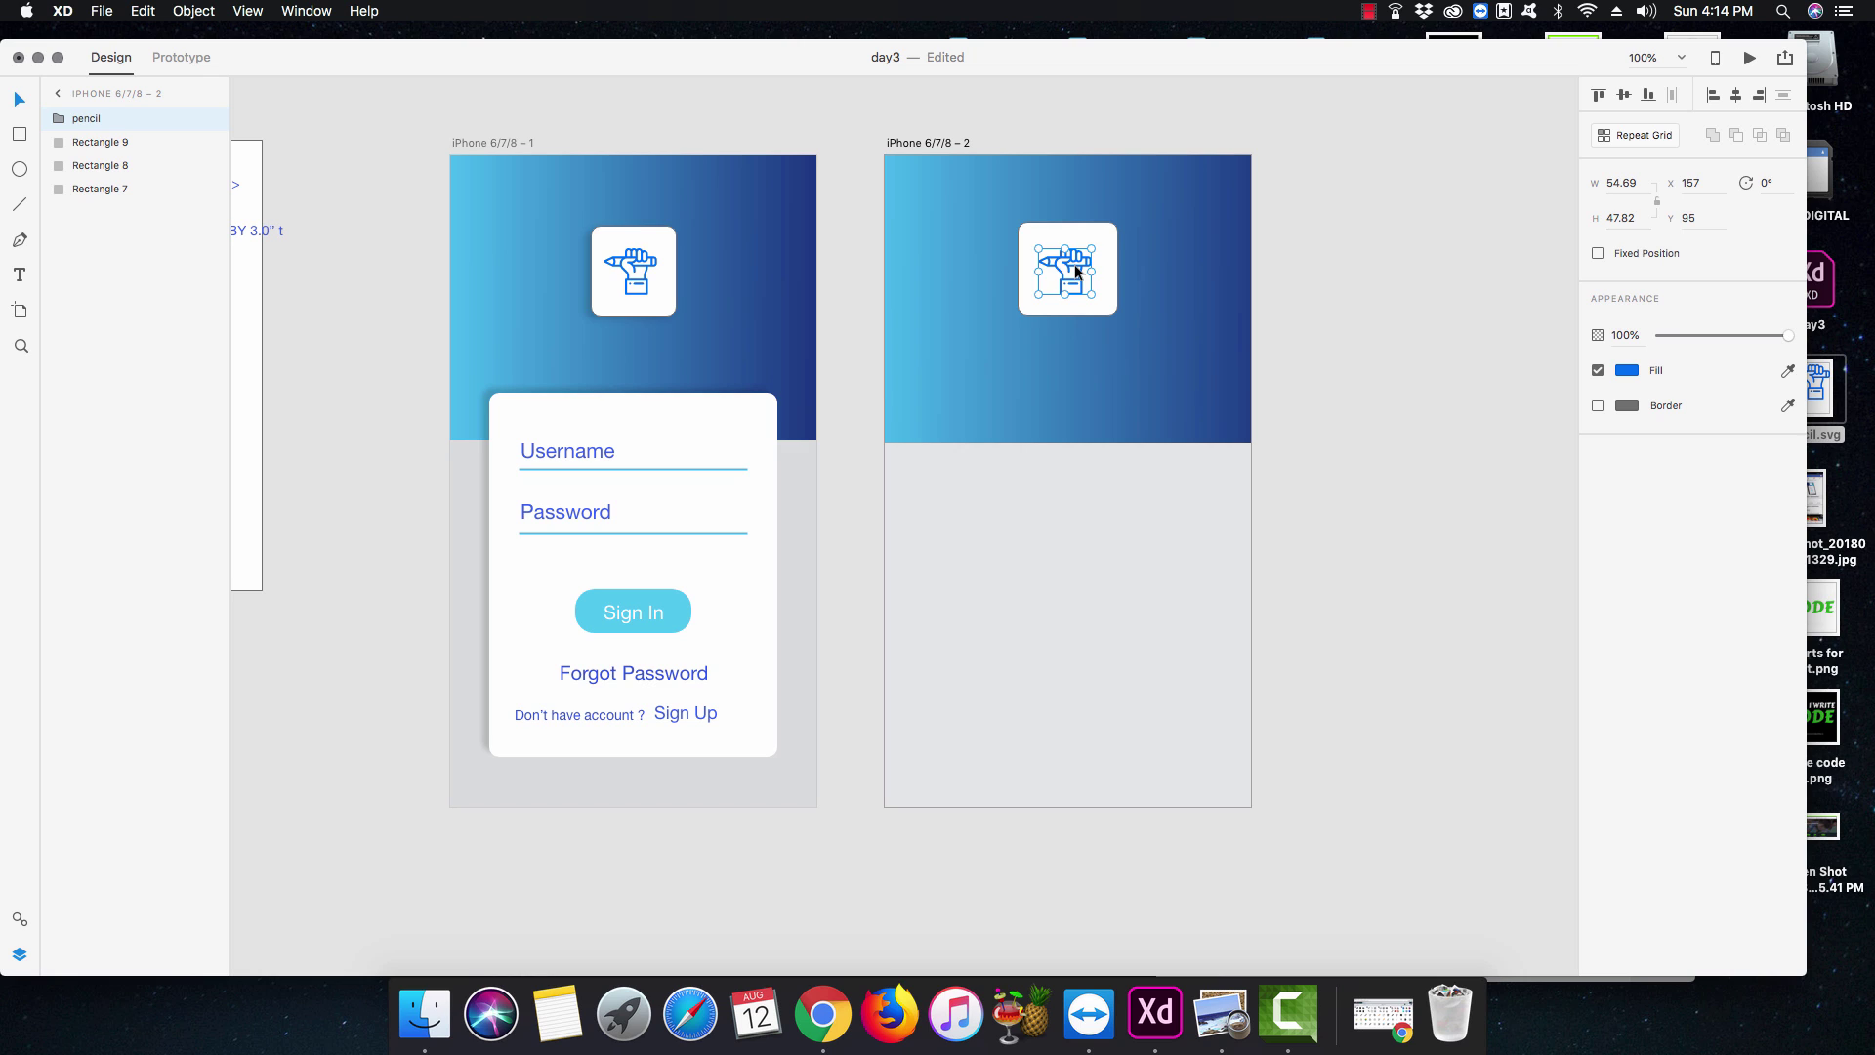
pyautogui.press('Left')
pyautogui.press('Left')
pyautogui.press('Left')
pyautogui.click(1406, 307)
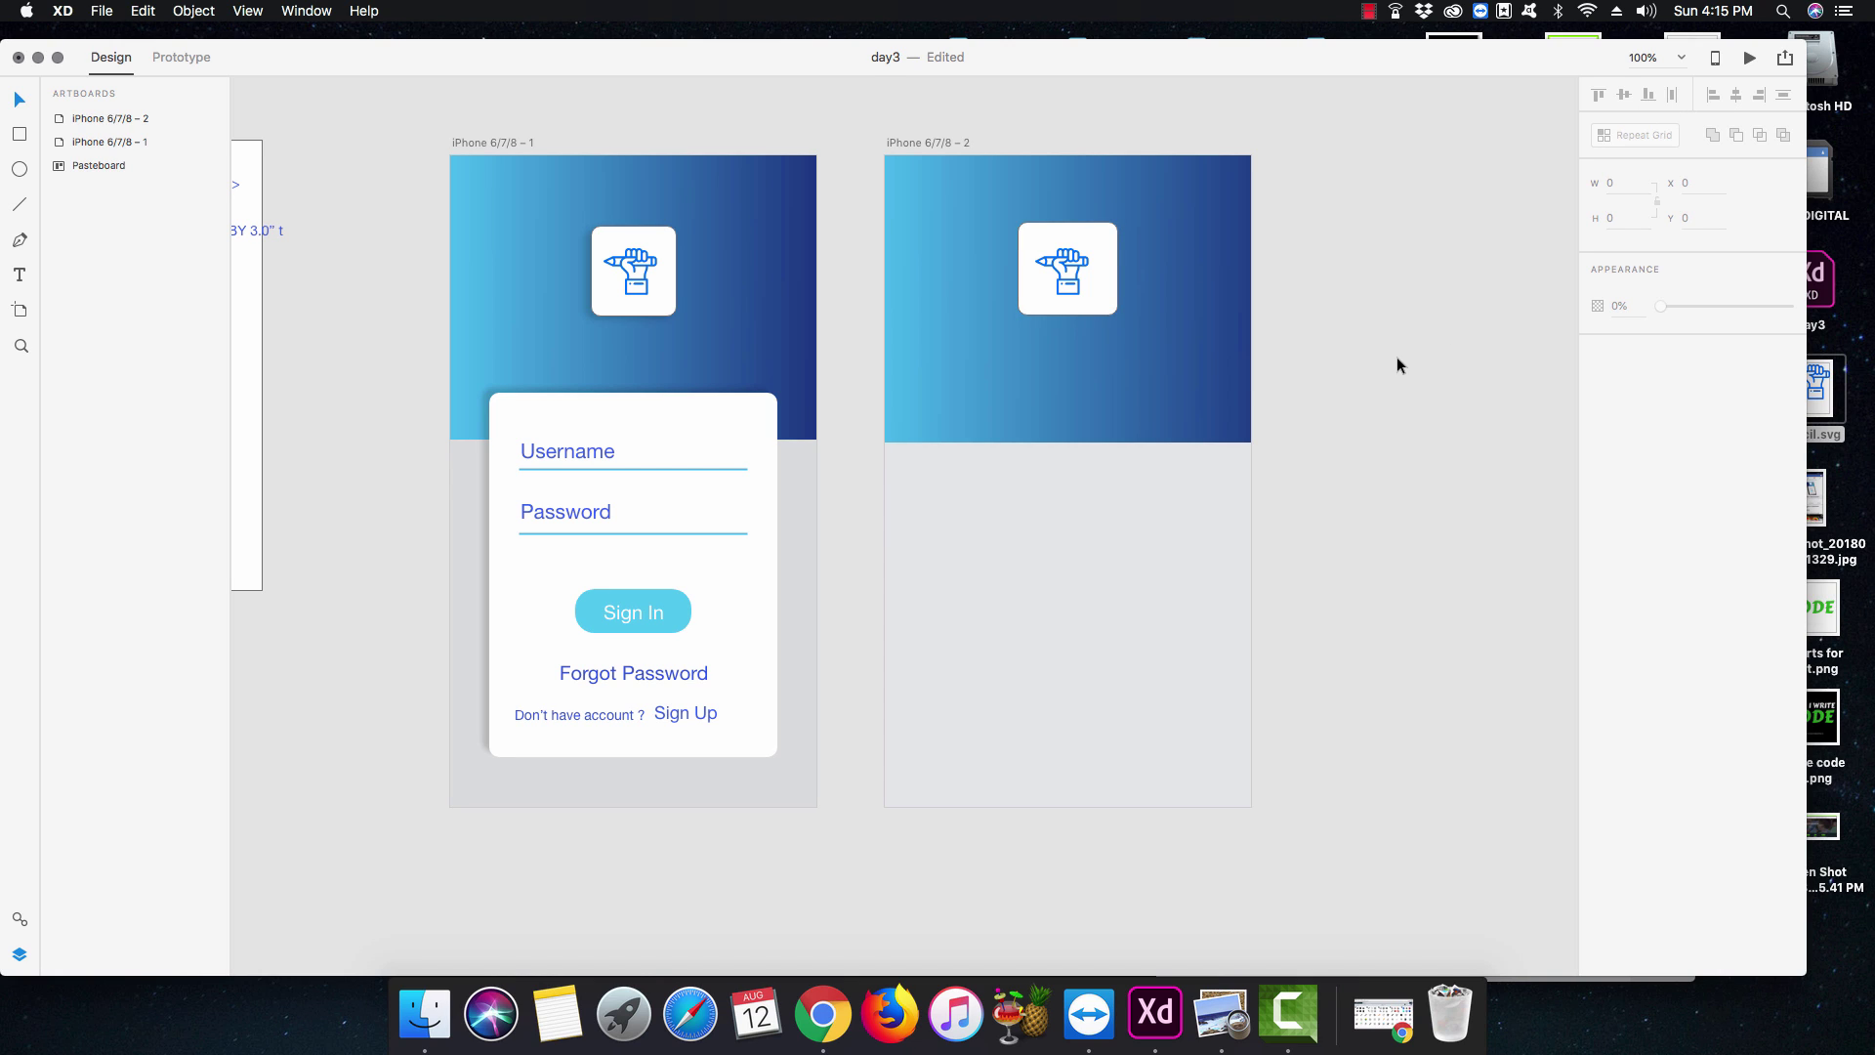
# Add a shadow to the second screen's logo tile with offsets X -6, Y 3 and blur 6, matching the login tile.
pyautogui.click(1080, 232)
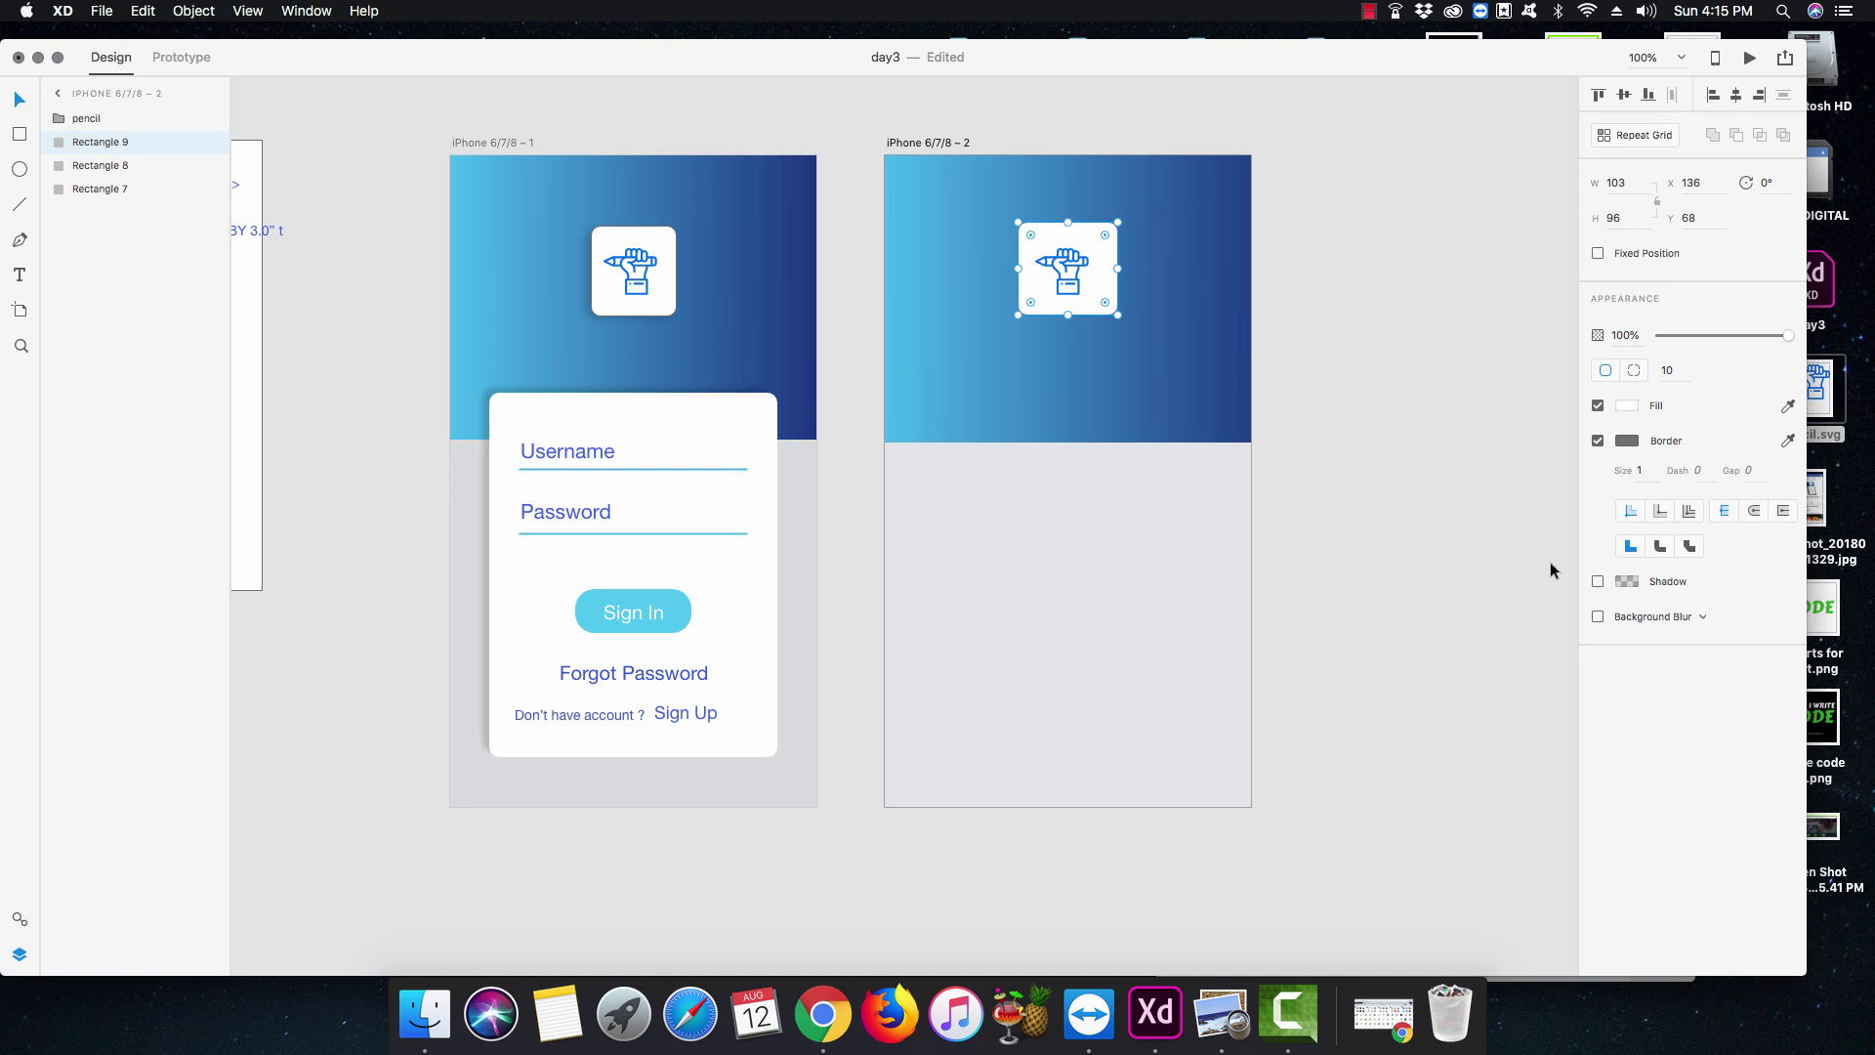
pyautogui.click(1597, 581)
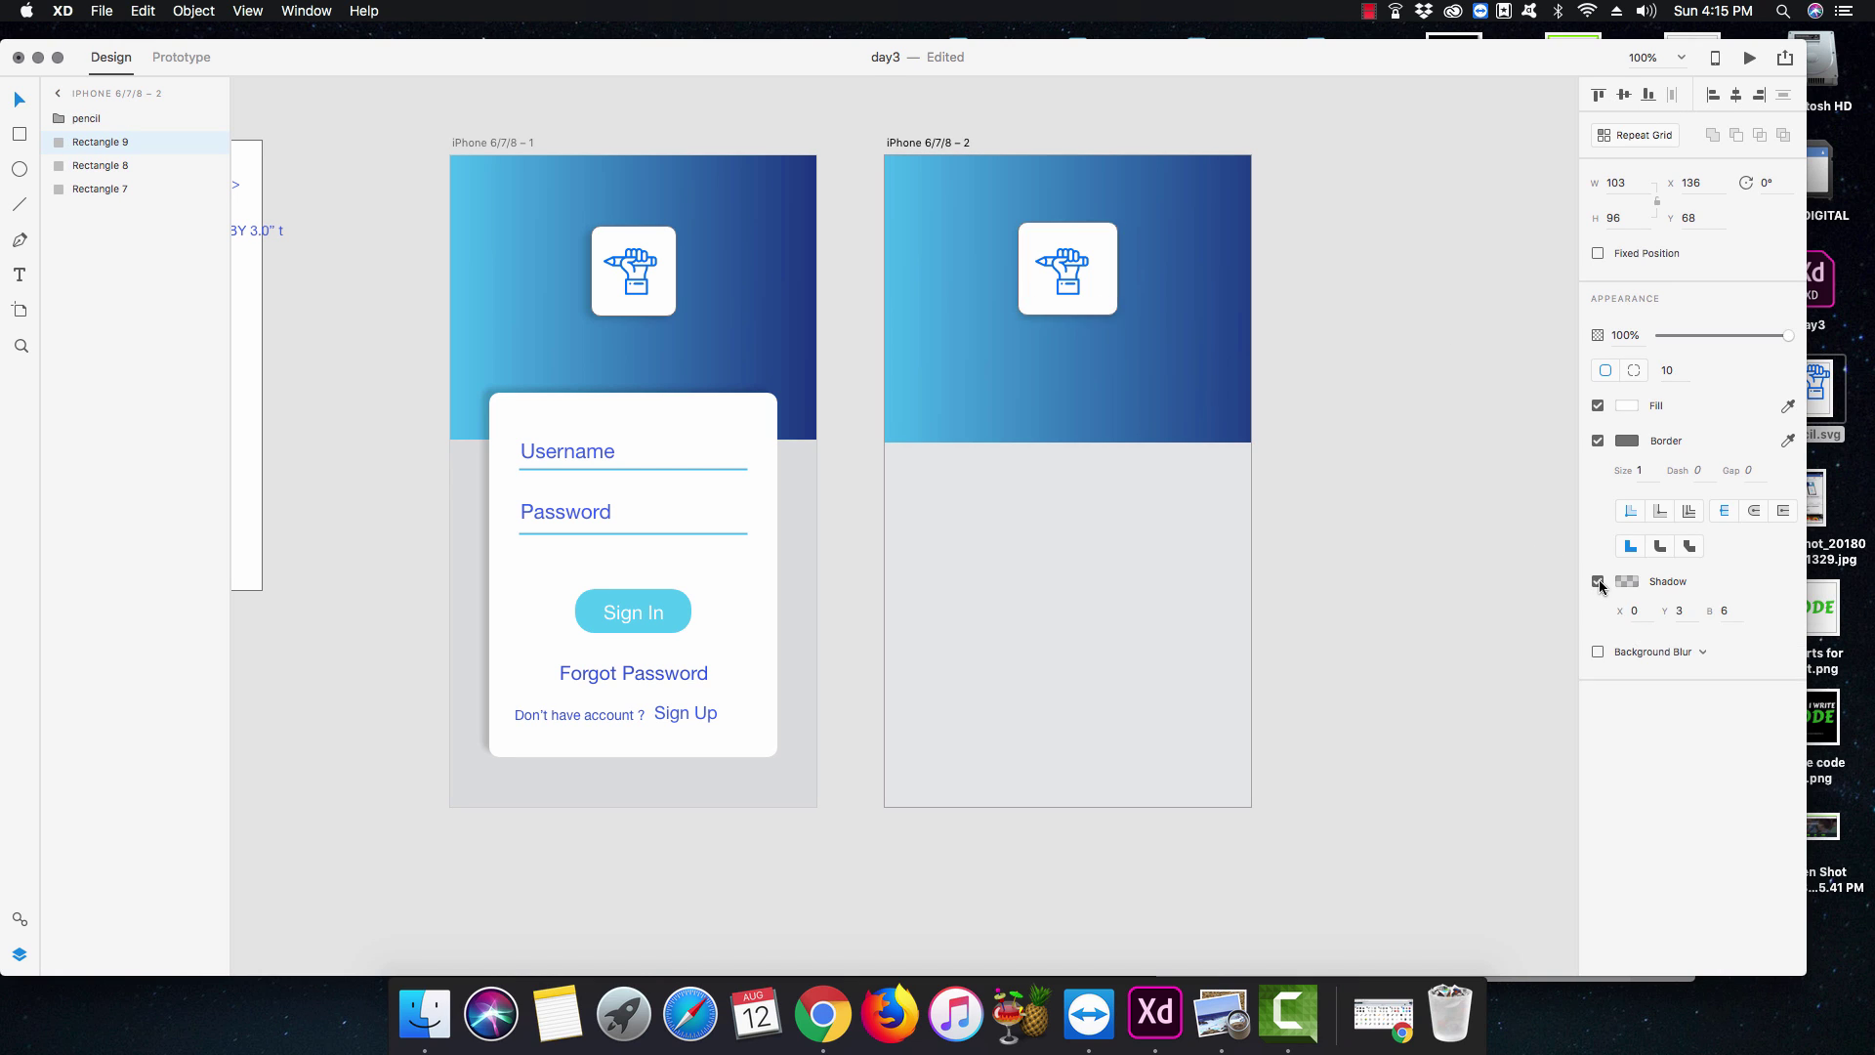
pyautogui.click(670, 311)
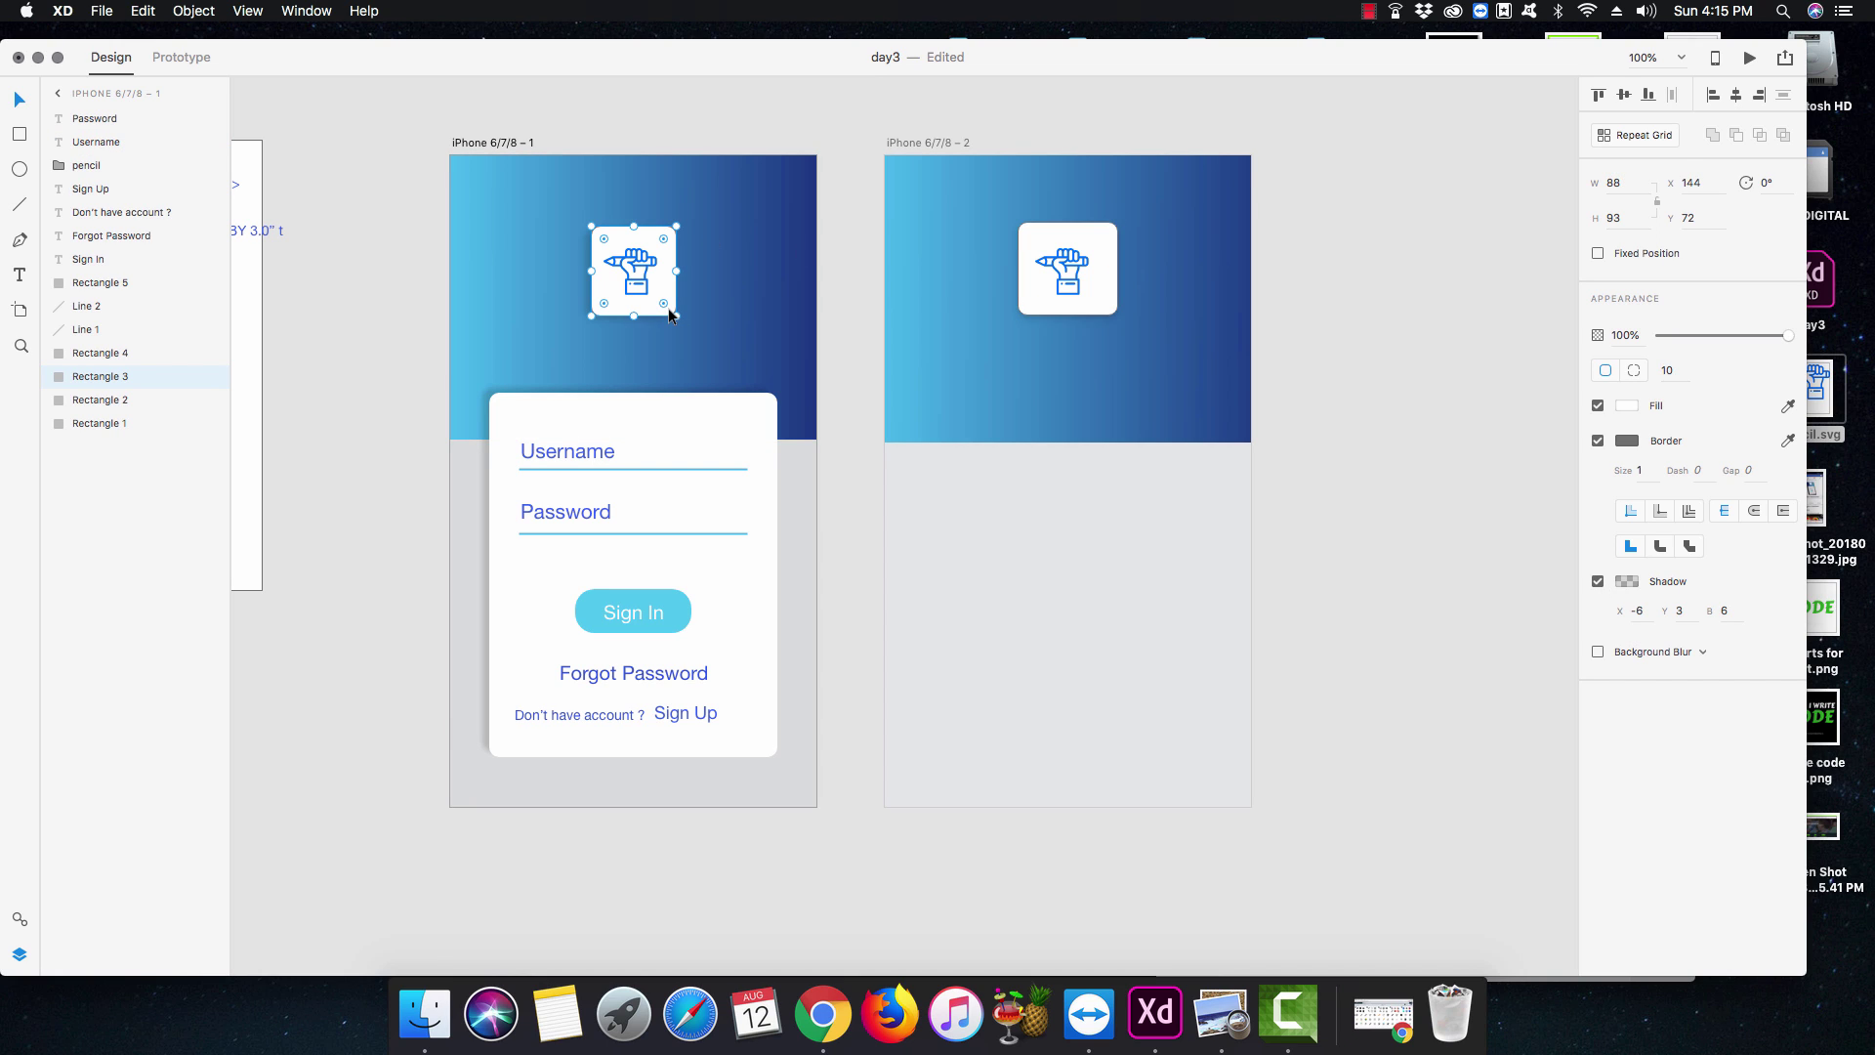
pyautogui.click(1109, 296)
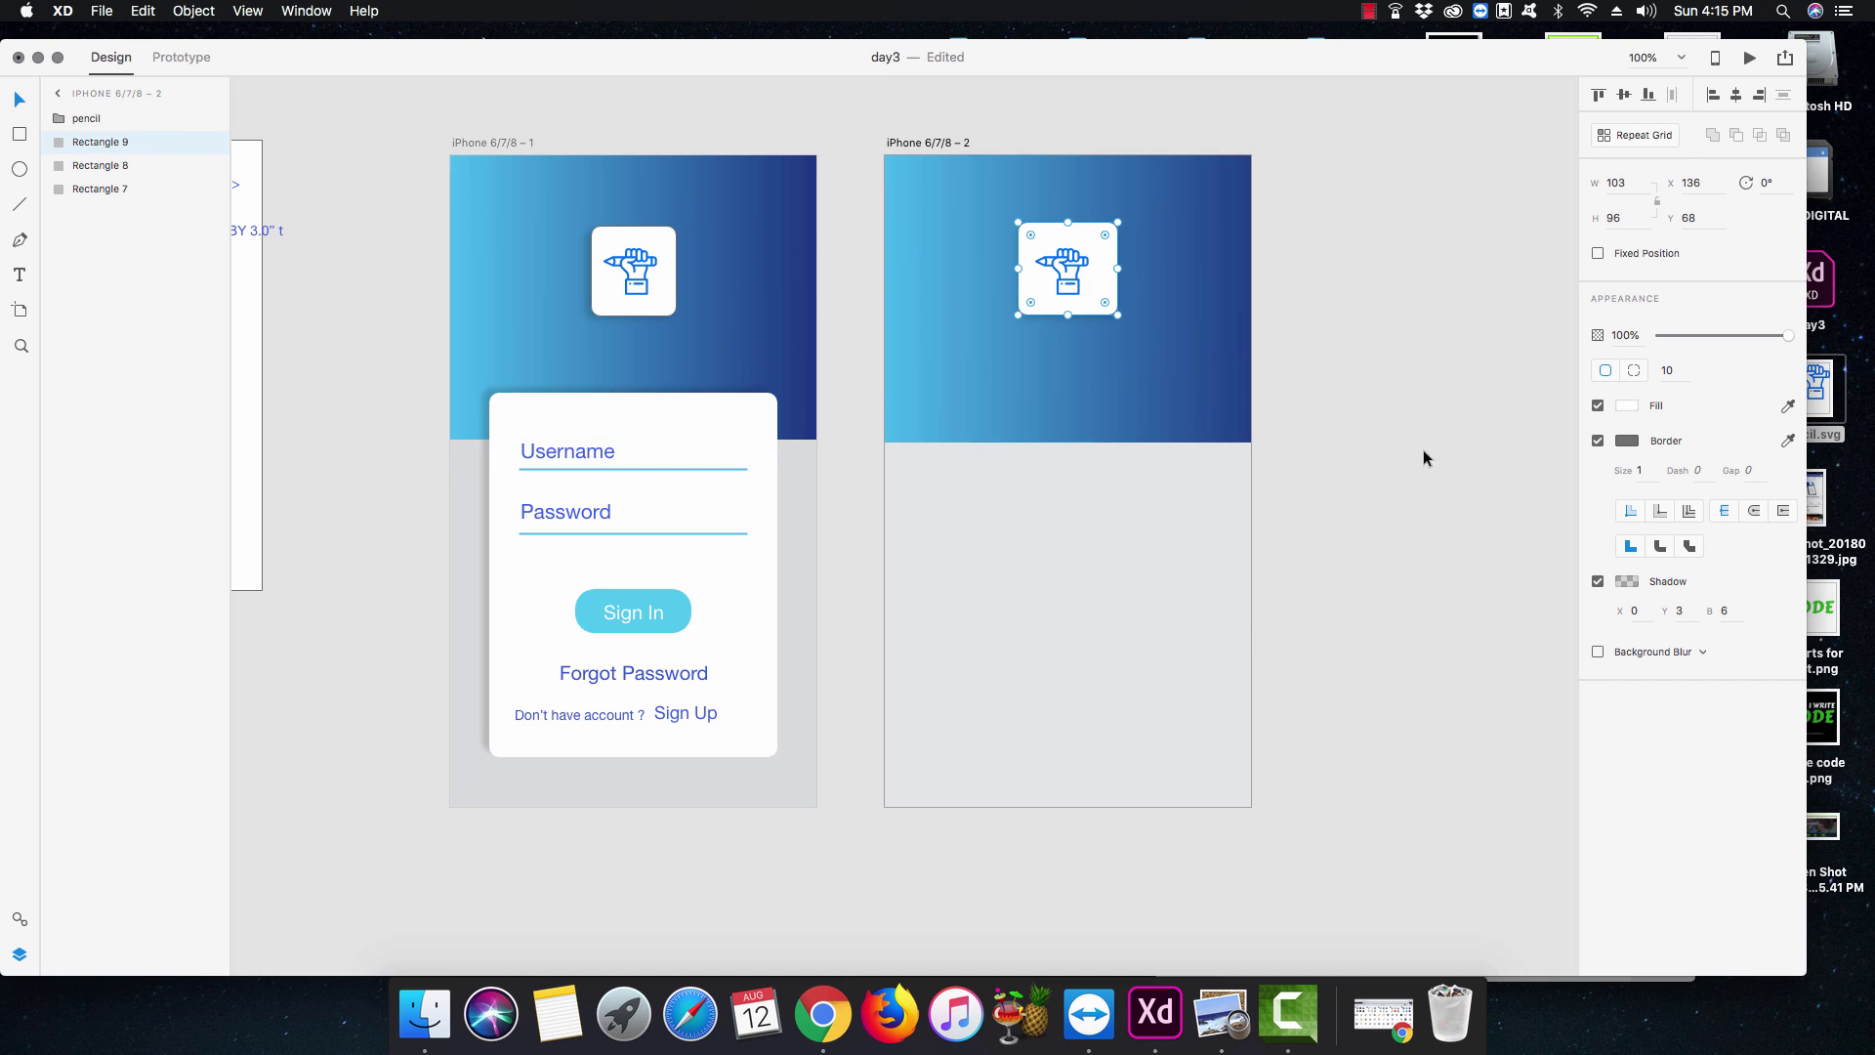
pyautogui.click(1634, 610)
pyautogui.write('-6')
pyautogui.click(1440, 543)
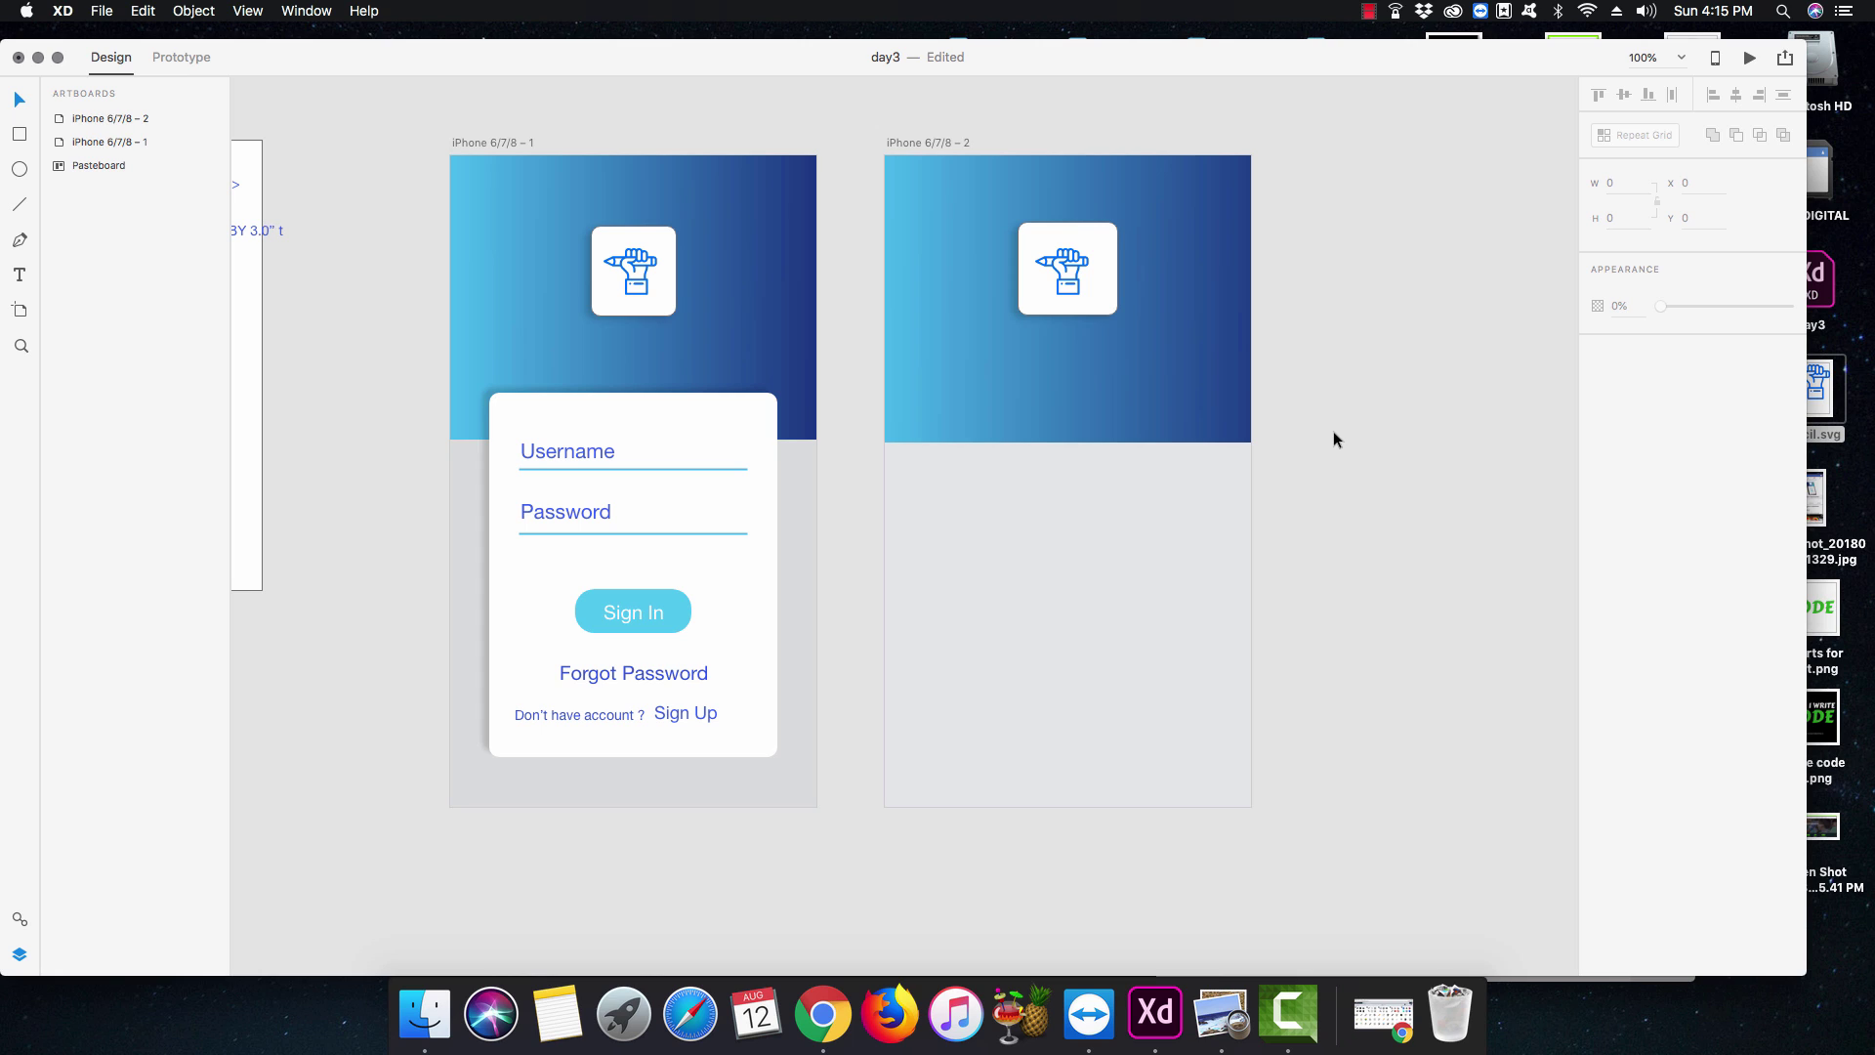
# Resize the second screen's logo tile to about 90 × 103 so it is narrower and taller around the icon.
pyautogui.click(1110, 304)
pyautogui.moveTo(1067, 315)
pyautogui.mouseDown()
pyautogui.moveTo(1111, 271)
pyautogui.moveTo(1022, 270)
pyautogui.moveTo(1066, 323)
pyautogui.mouseUp()
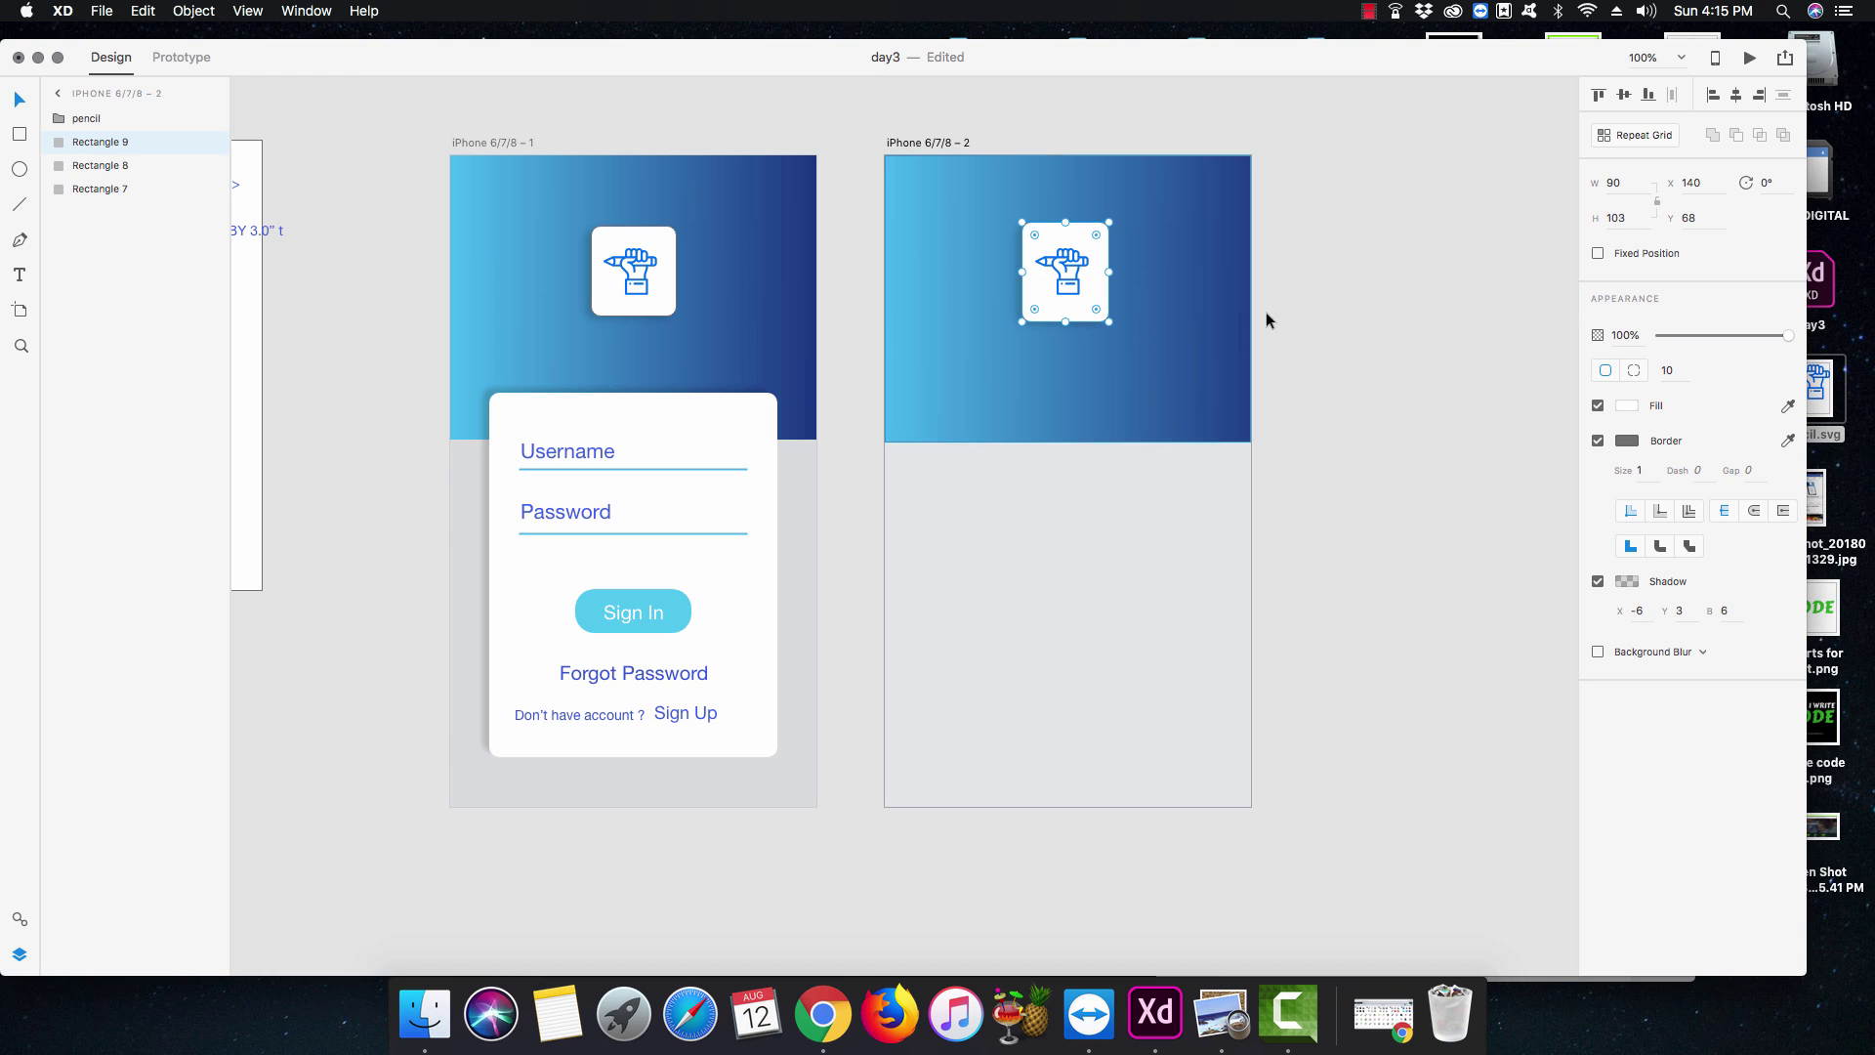
pyautogui.click(1287, 308)
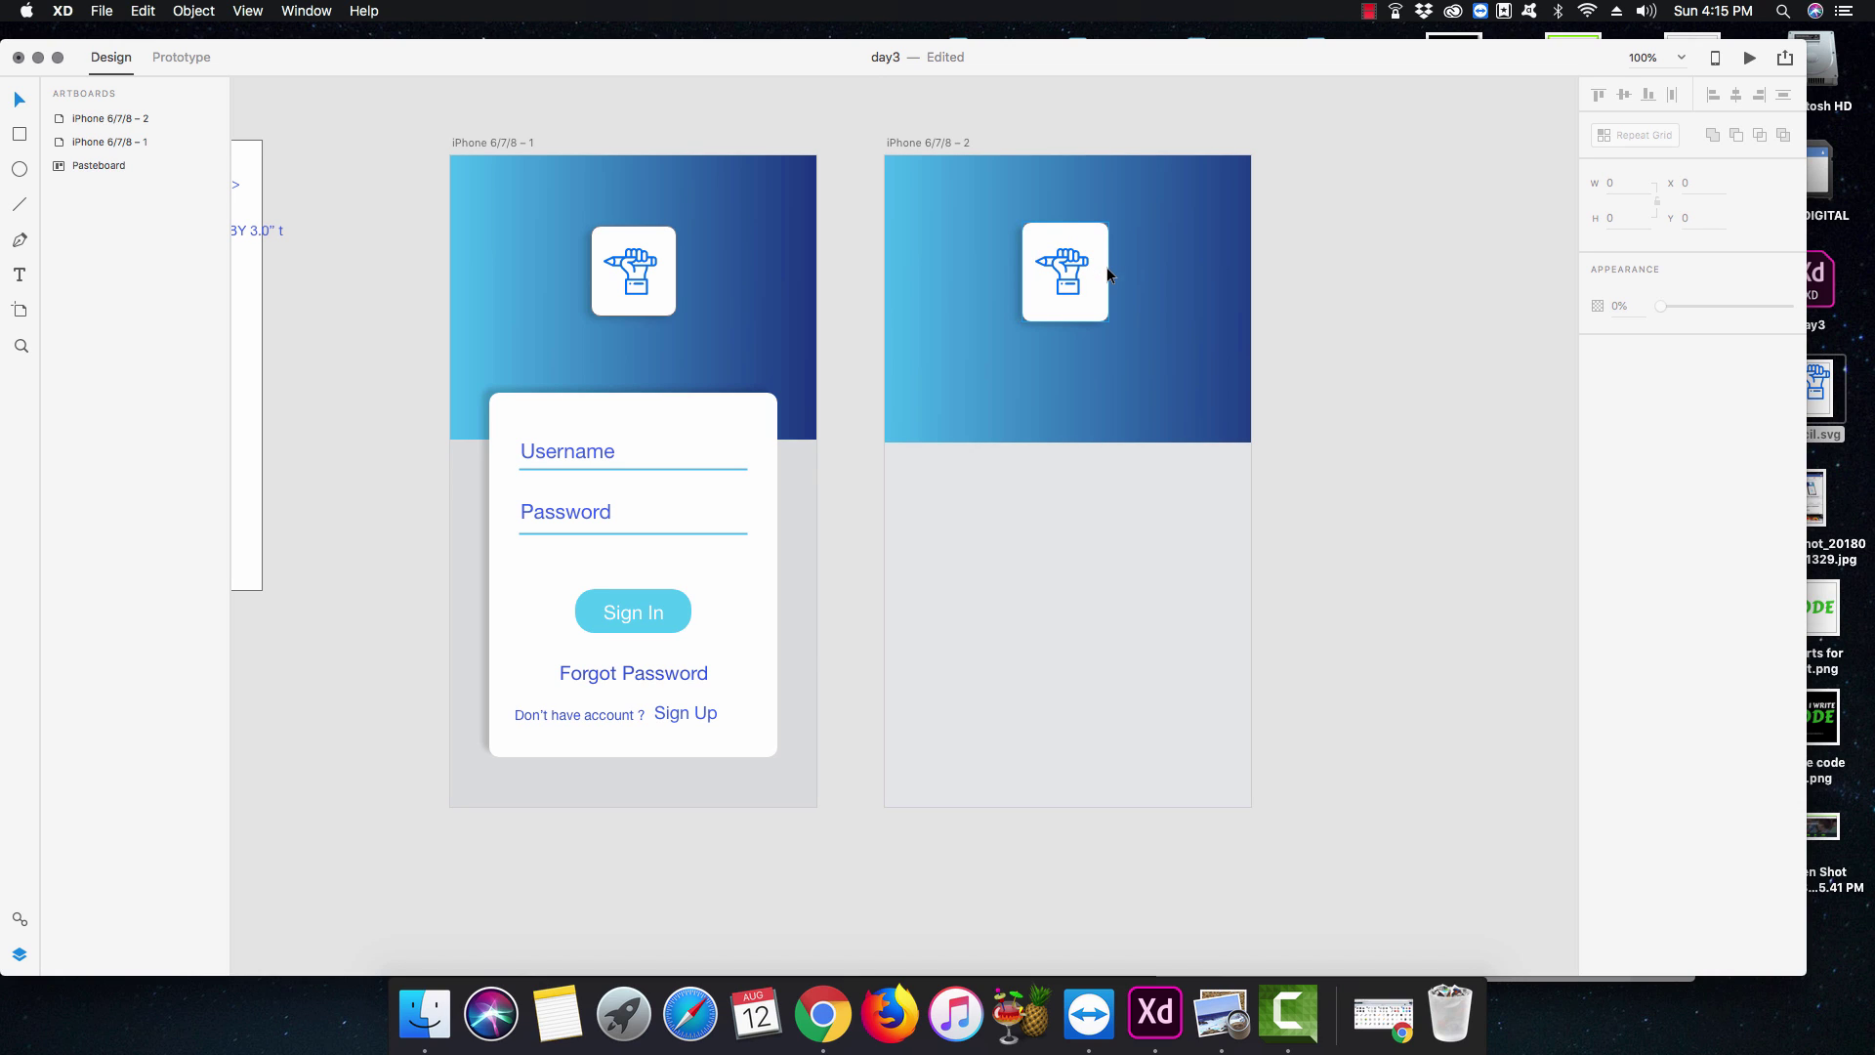
pyautogui.click(1084, 225)
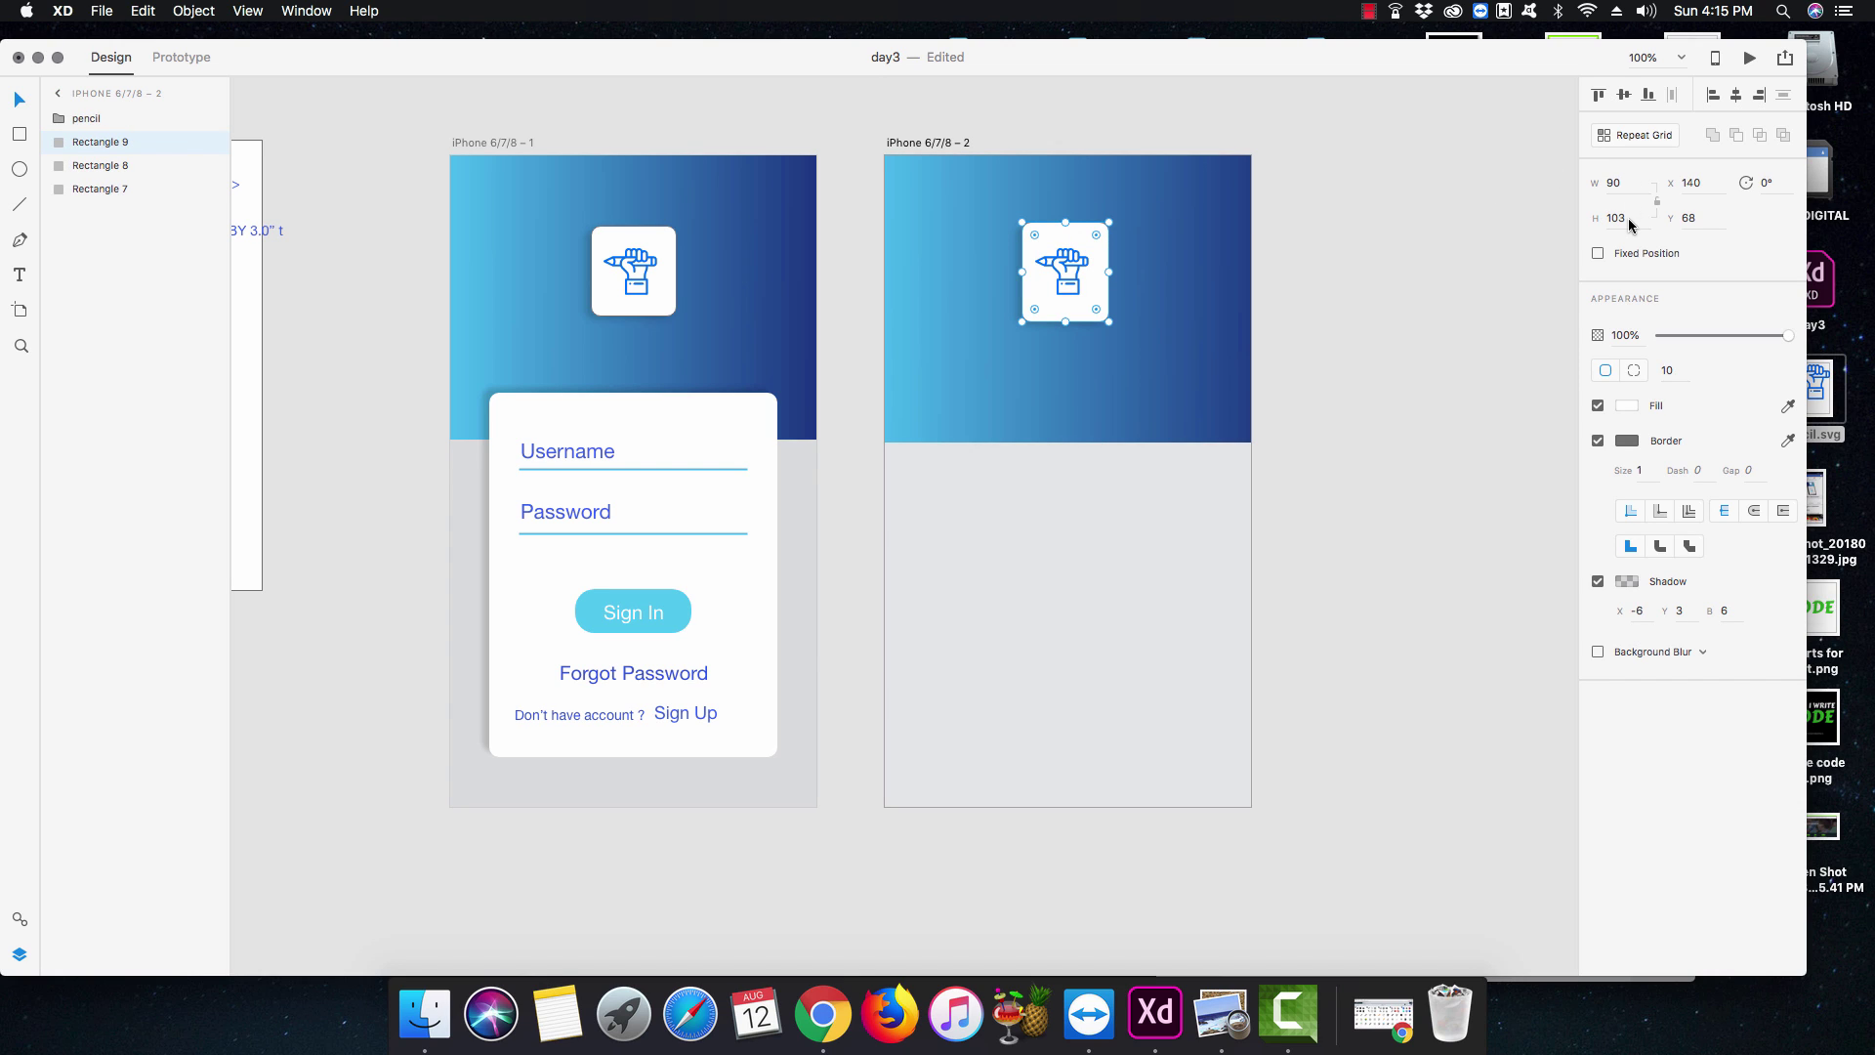
pyautogui.click(1327, 281)
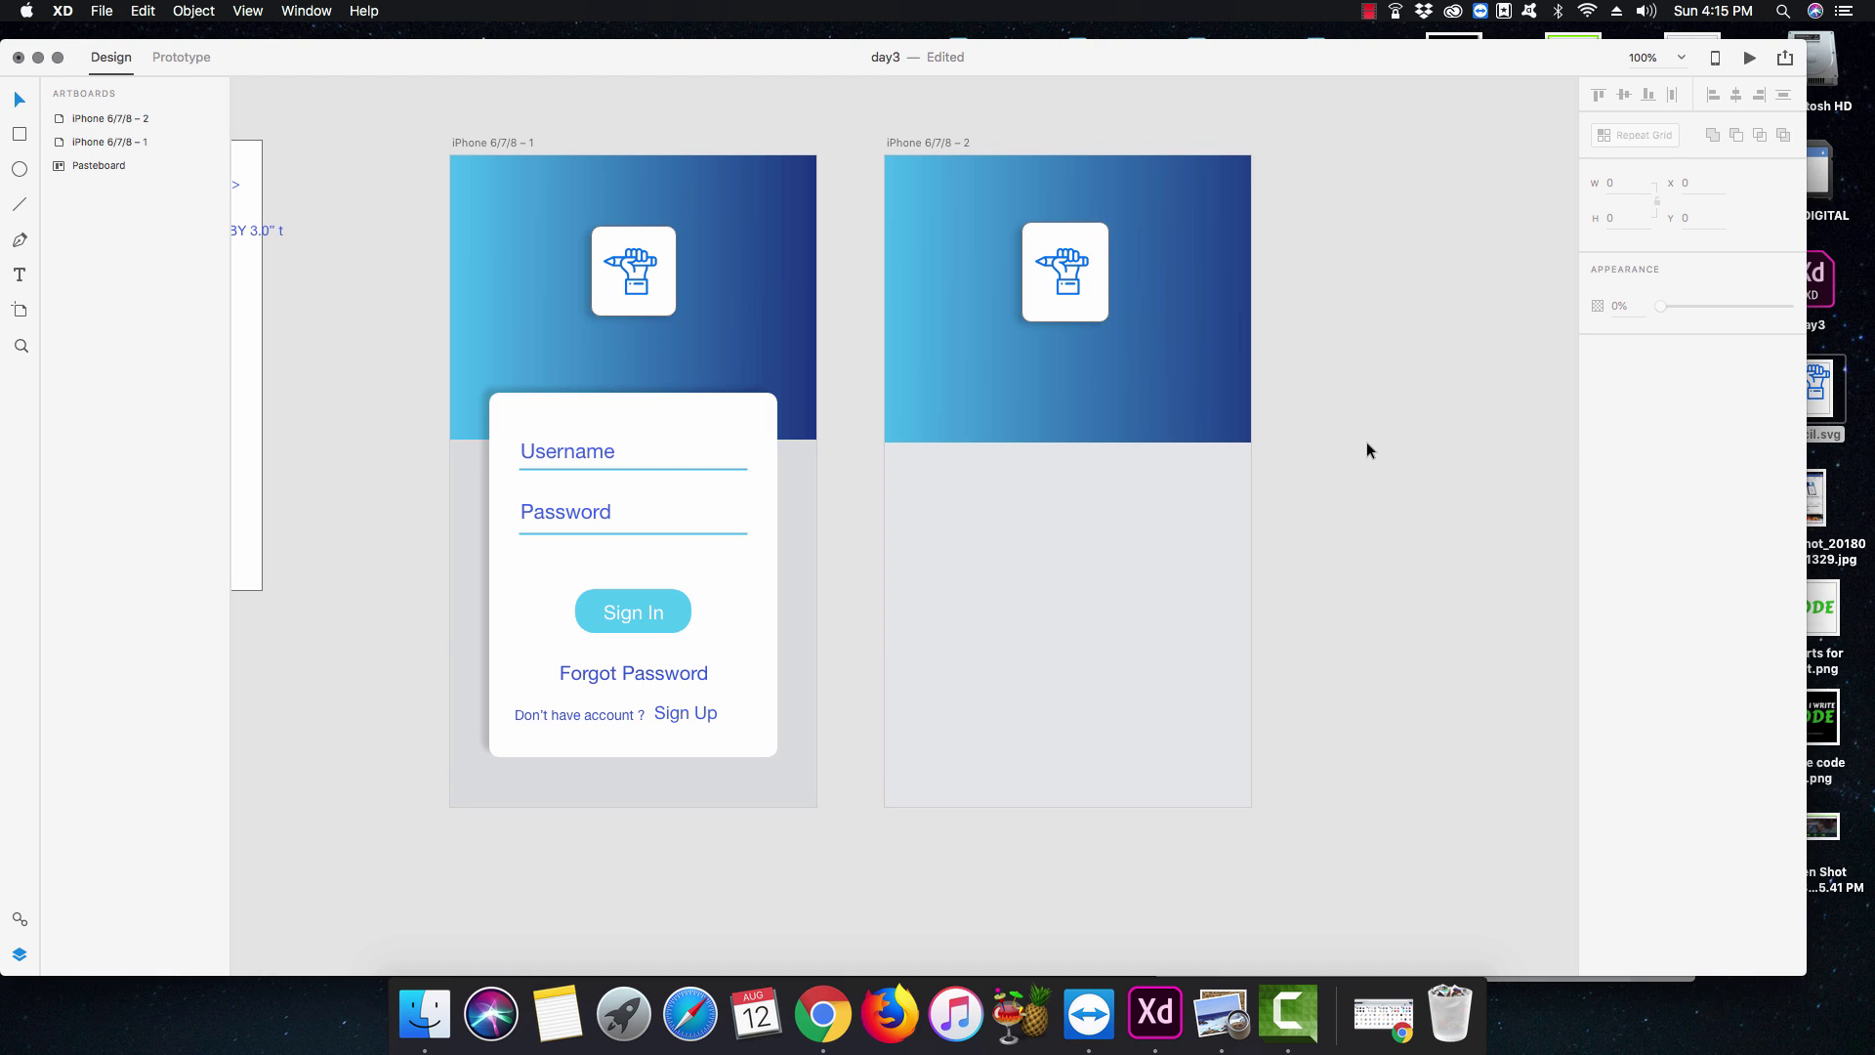
# Draw a white card rectangle about 306 × 378 below the logo tile, overlapping the header and the grey background.
pyautogui.press('r')
pyautogui.moveTo(934, 407)
pyautogui.mouseDown()
pyautogui.moveTo(1139, 736)
pyautogui.moveTo(1217, 775)
pyautogui.mouseUp()
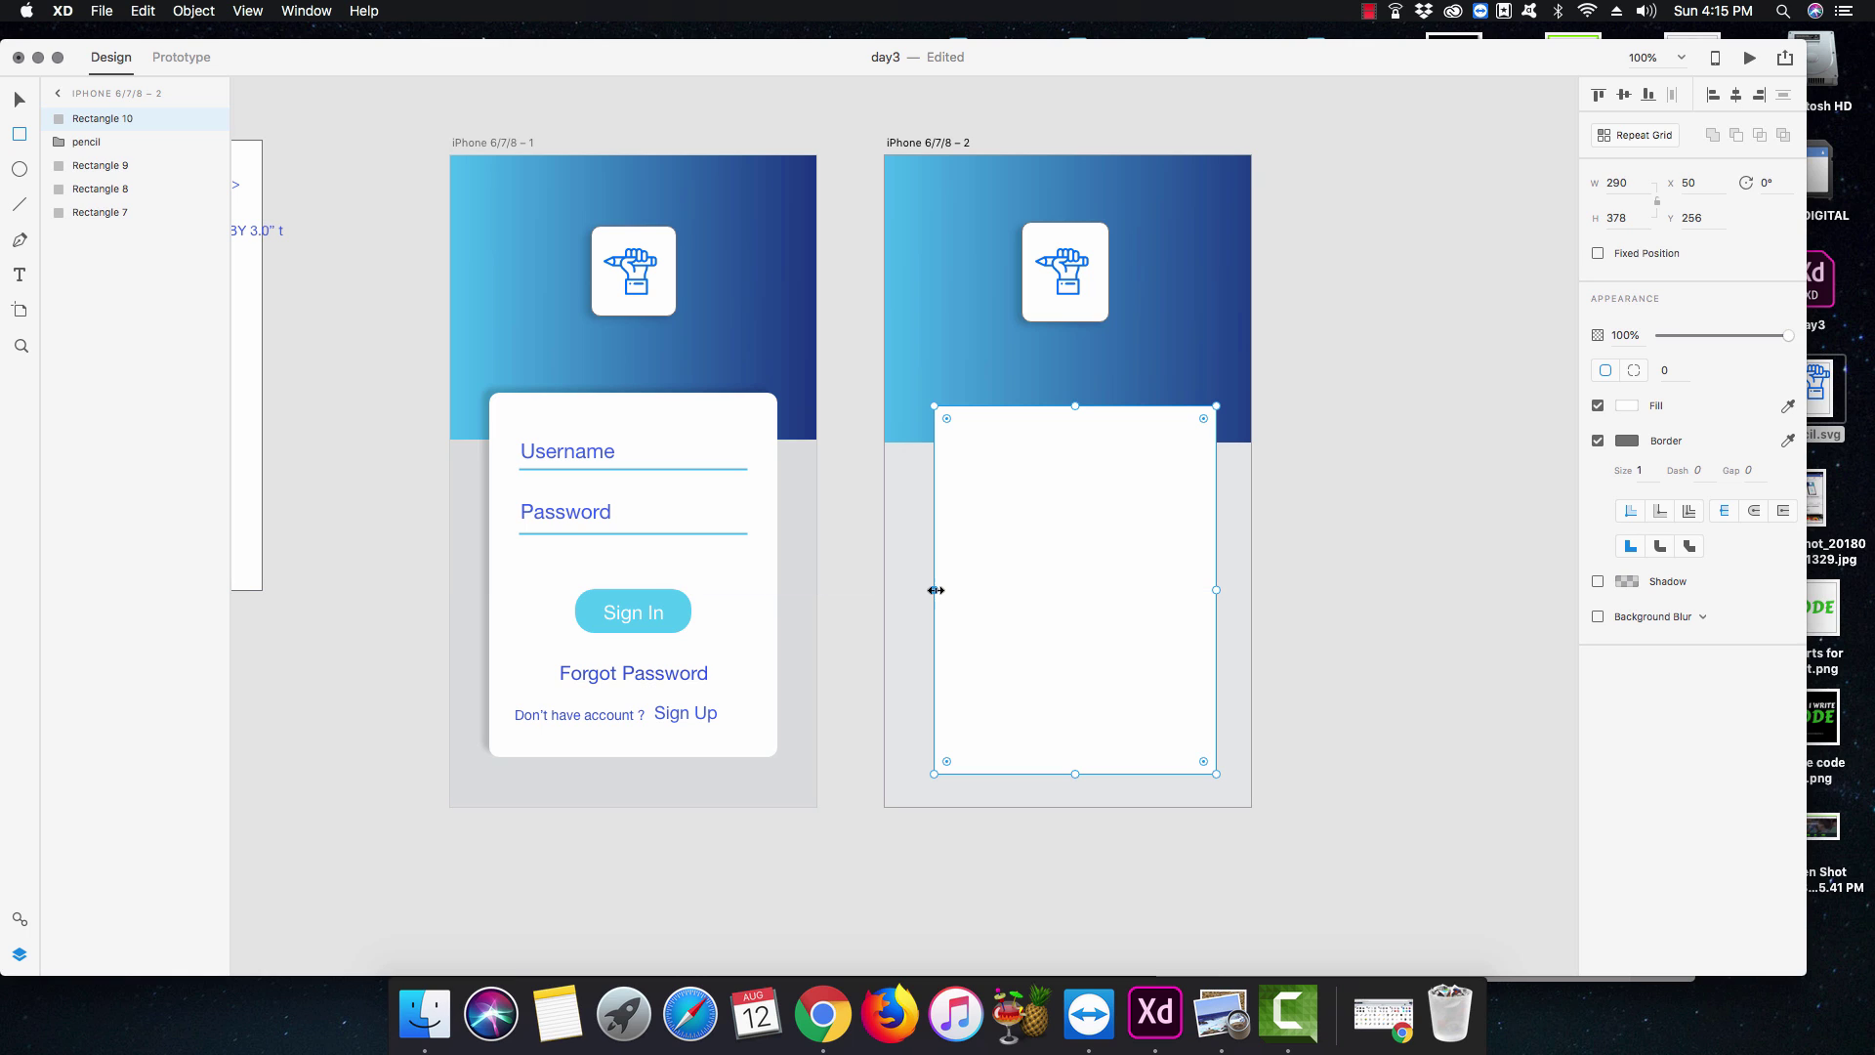
pyautogui.moveTo(935, 590); pyautogui.dragTo(917, 590)
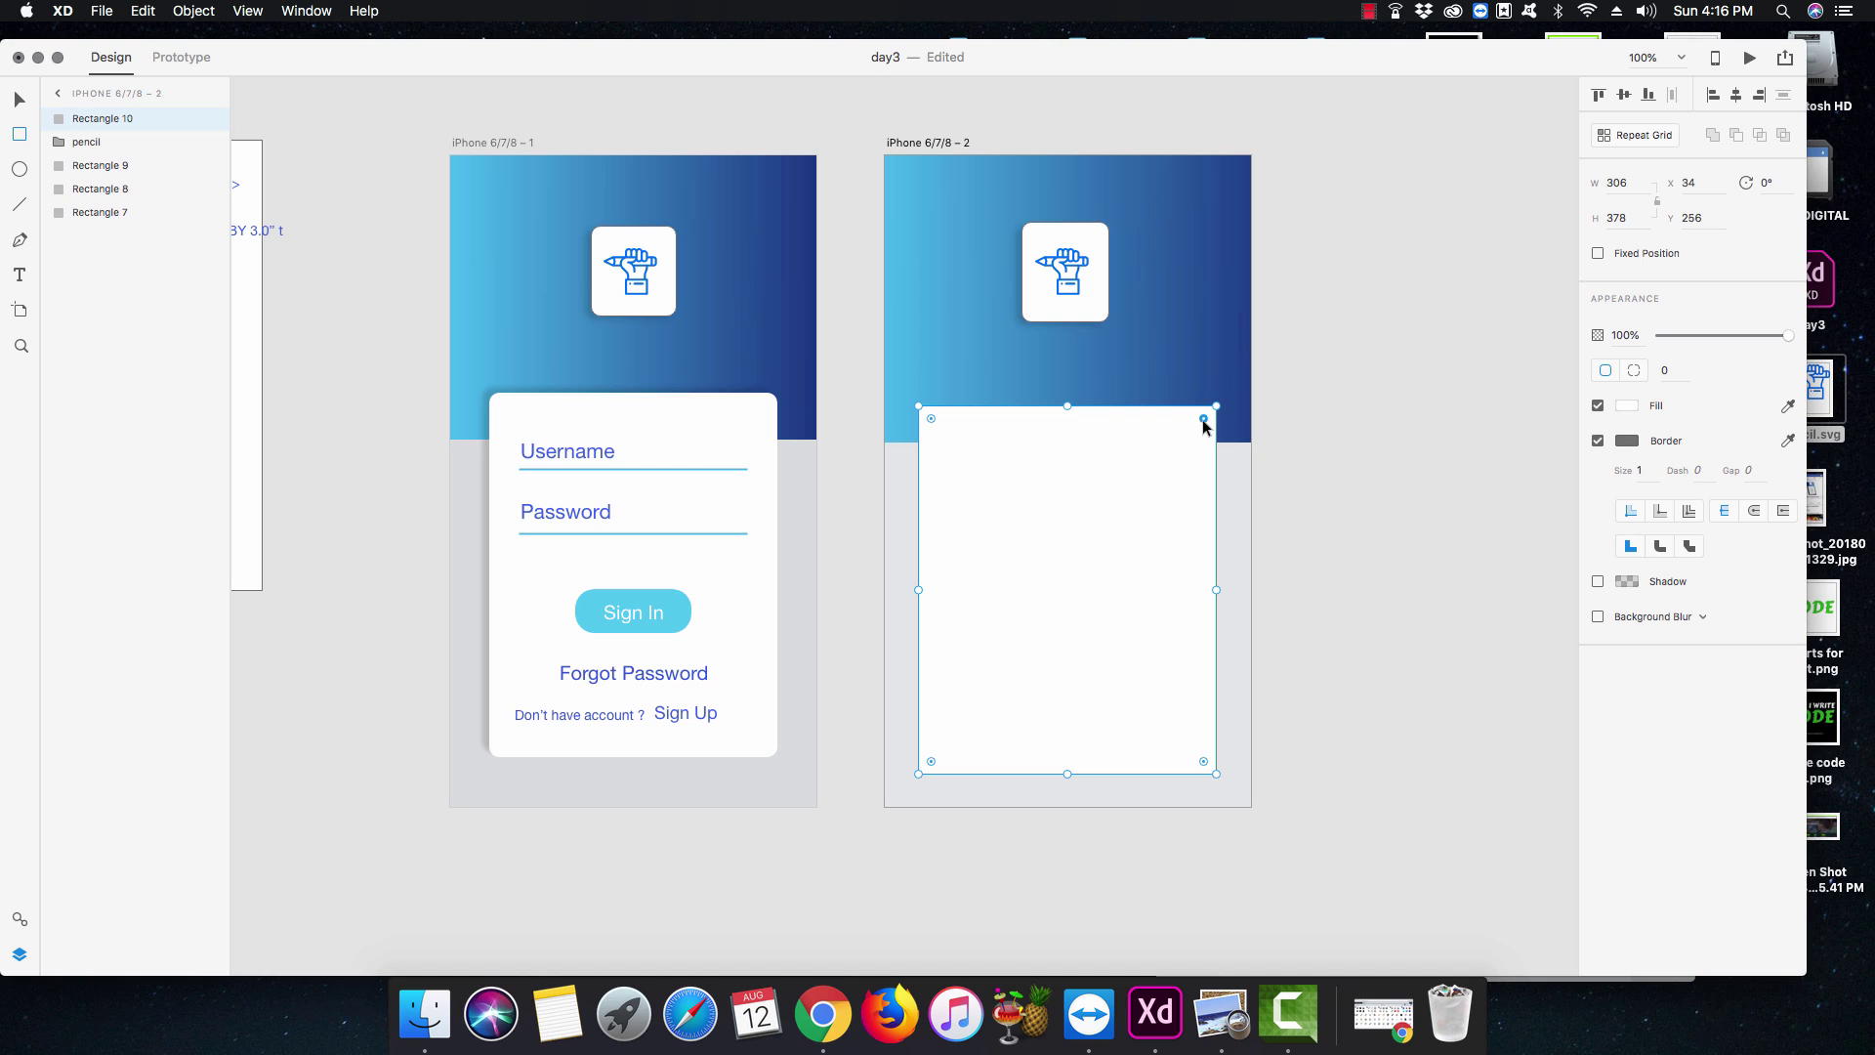
# Round the white card's corners to a radius of 10, matching the login screen's card.
pyautogui.moveTo(1203, 420); pyautogui.dragTo(1199, 424)
pyautogui.moveTo(1201, 424); pyautogui.dragTo(1202, 424)
pyautogui.press('v')
pyautogui.click(698, 408)
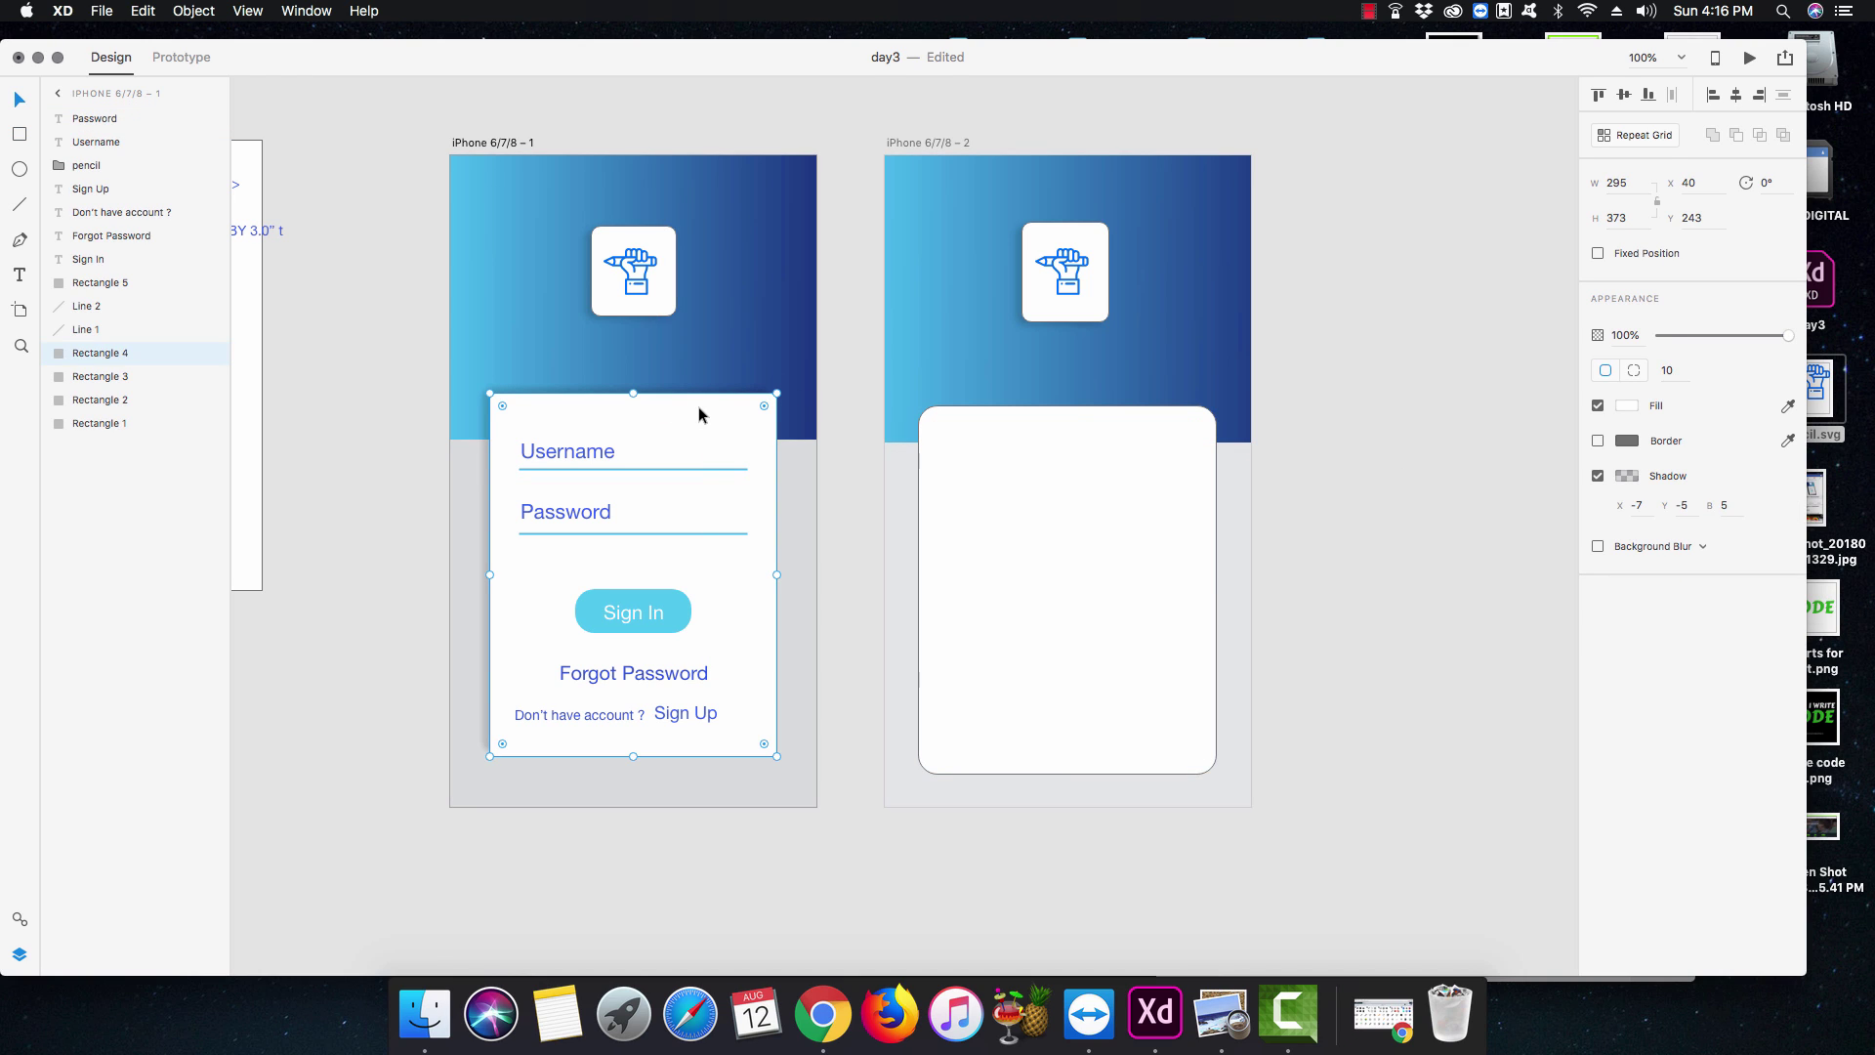
pyautogui.click(1125, 502)
pyautogui.click(1670, 370)
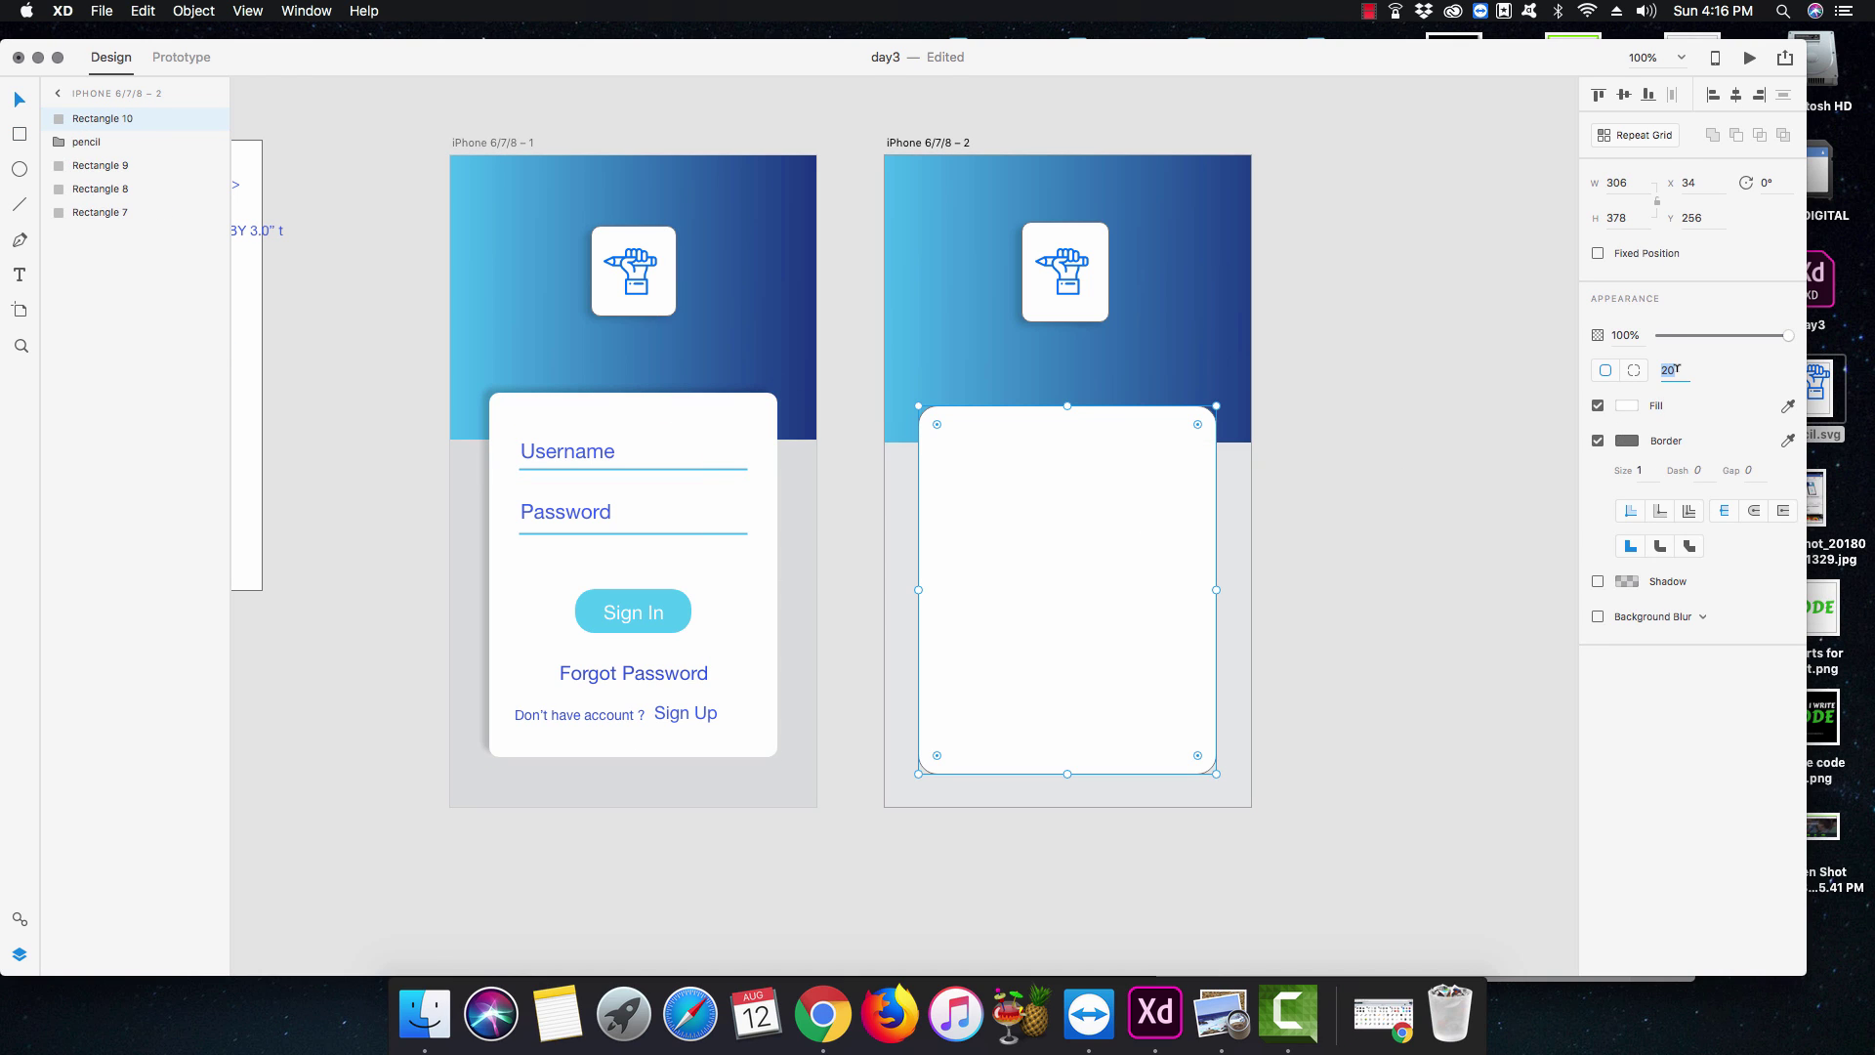
pyautogui.write('10')
pyautogui.press('Return')
pyautogui.click(1363, 477)
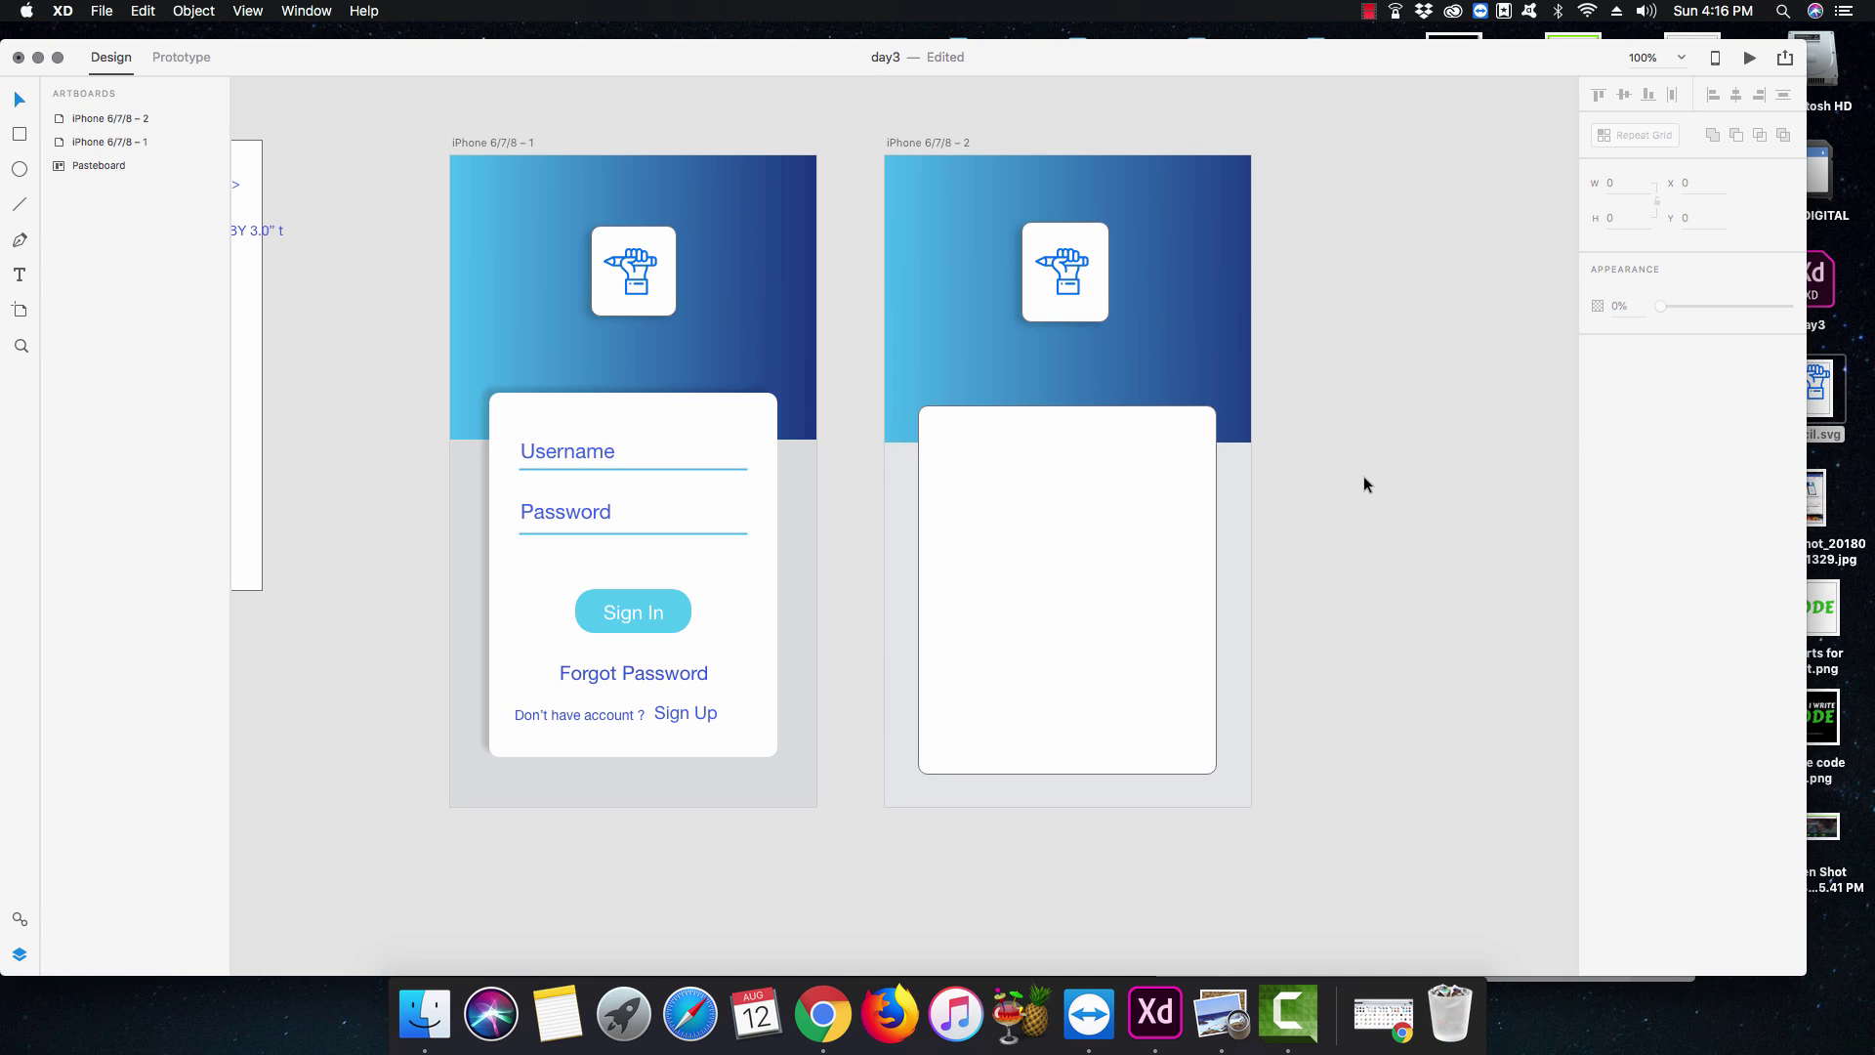
# Remove the white card's border and give it a shadow with an X offset of -6.
pyautogui.click(1160, 504)
pyautogui.click(1597, 441)
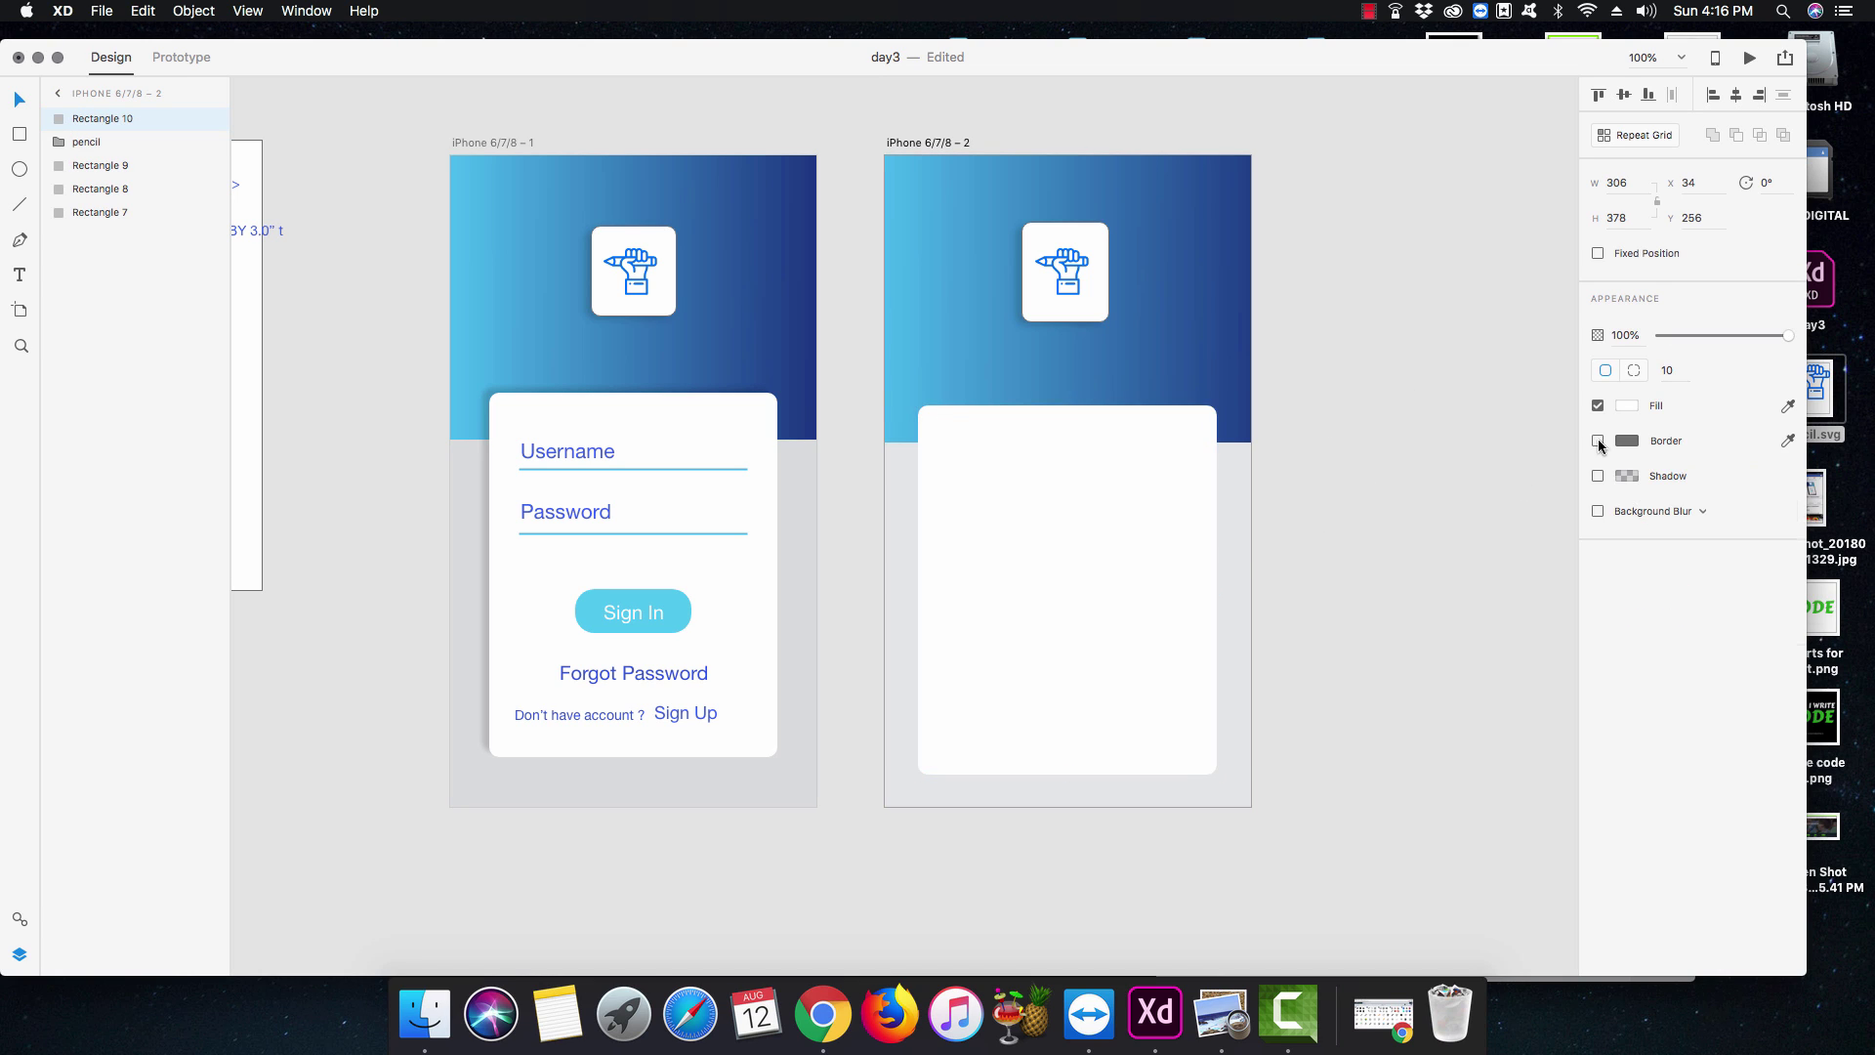
pyautogui.click(1379, 473)
pyautogui.click(1115, 507)
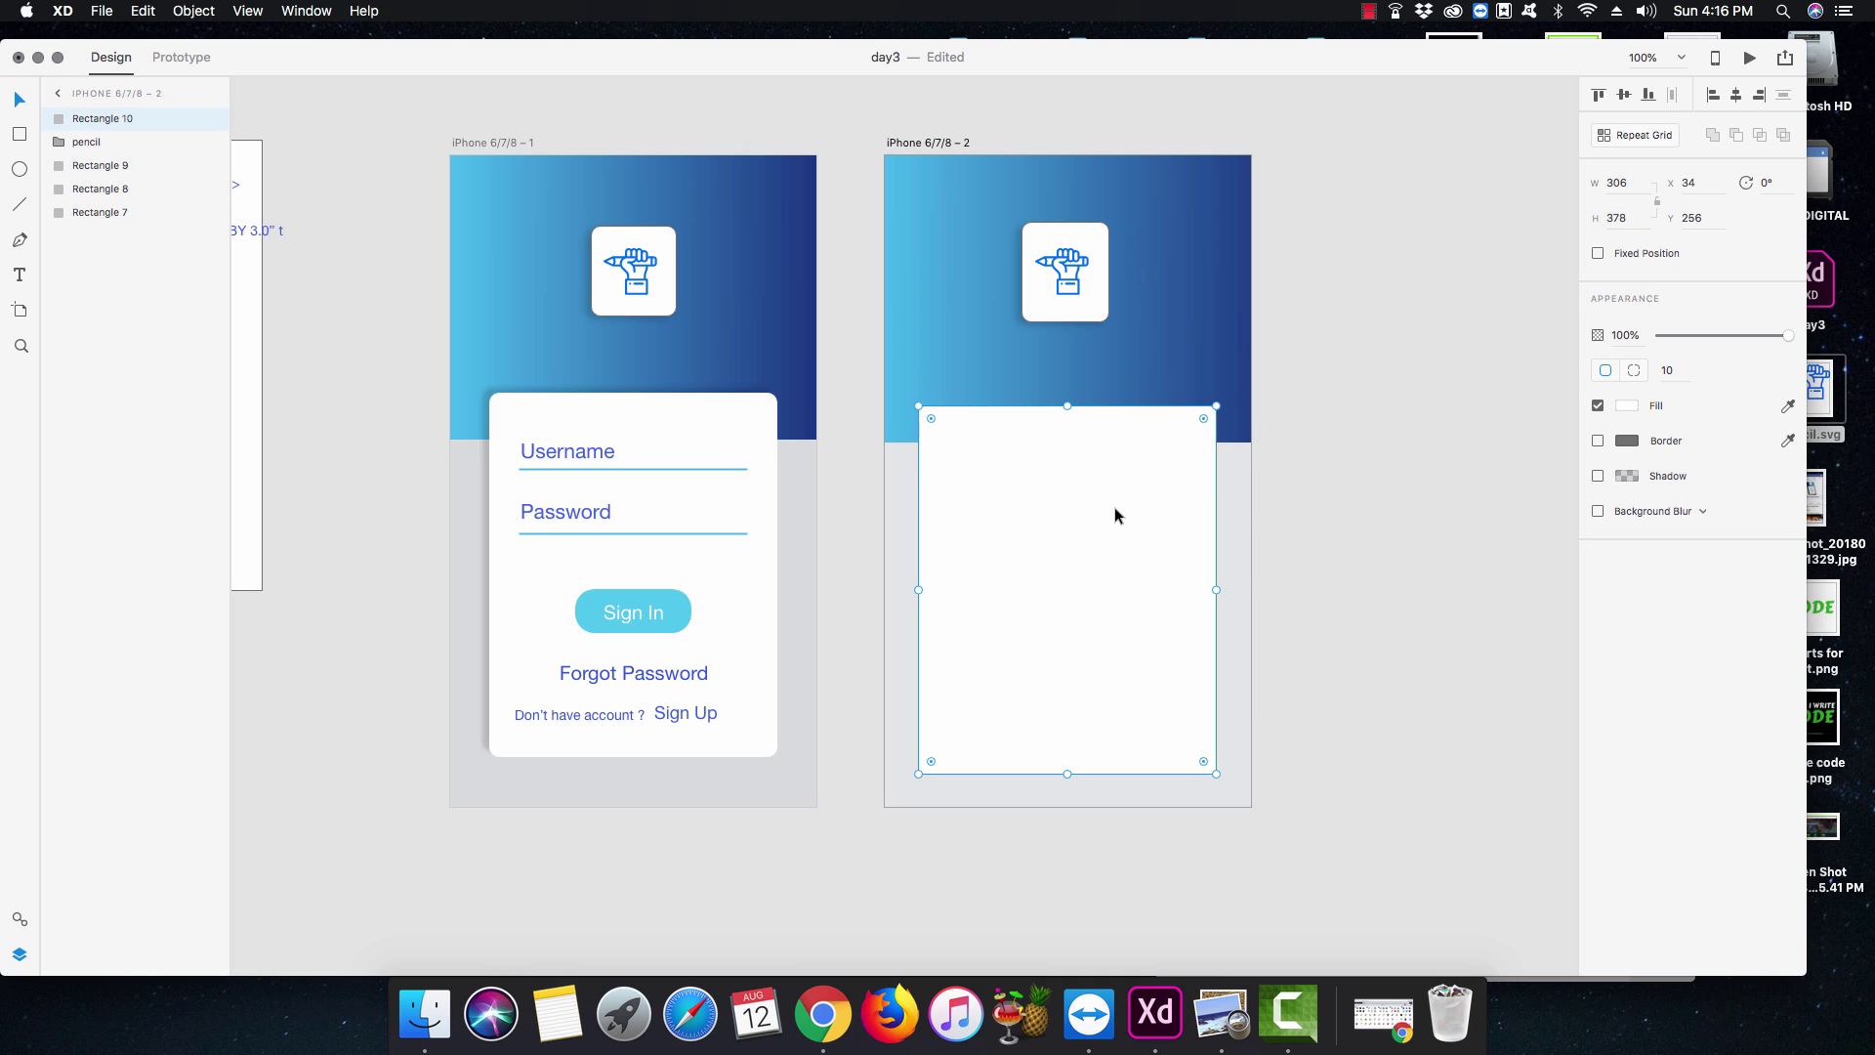
pyautogui.click(1597, 476)
pyautogui.click(1634, 505)
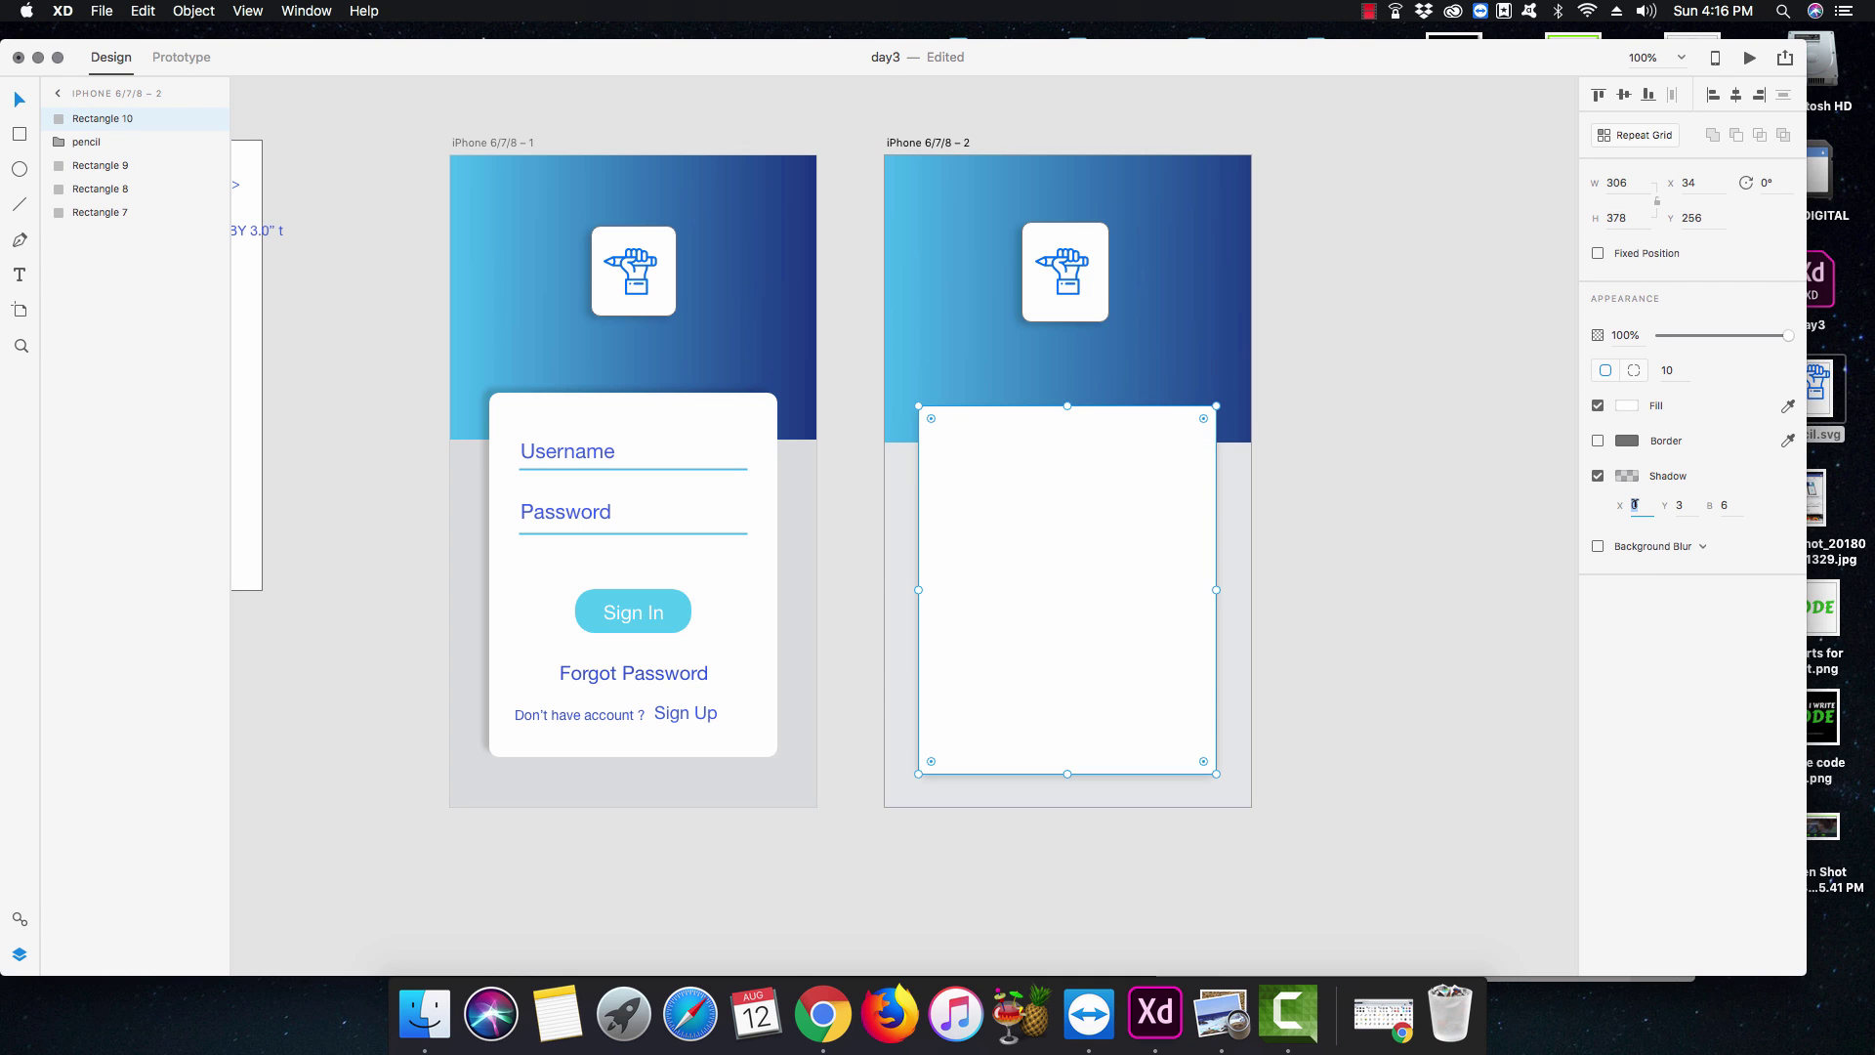
pyautogui.write('-6')
pyautogui.click(1462, 502)
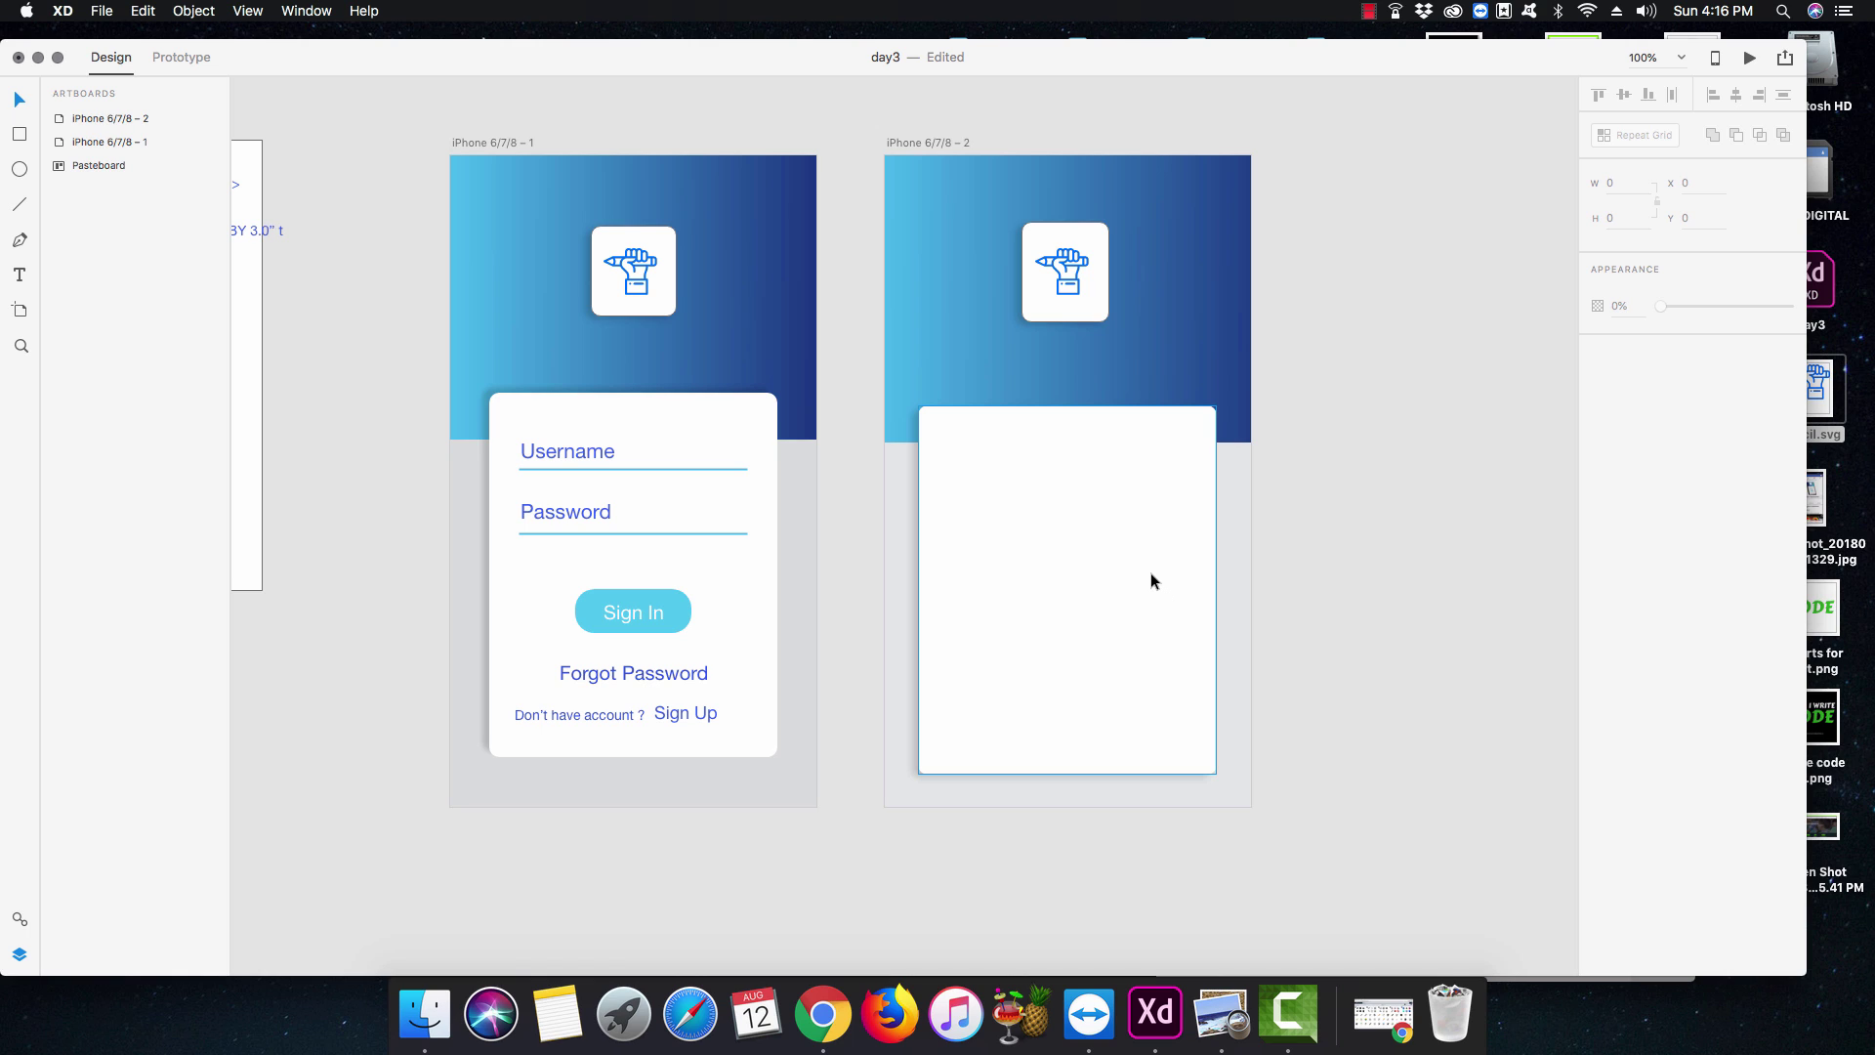
# Draw a horizontal line about 252 long across the upper part of the white card and set its border size to 3.
pyautogui.press('l')
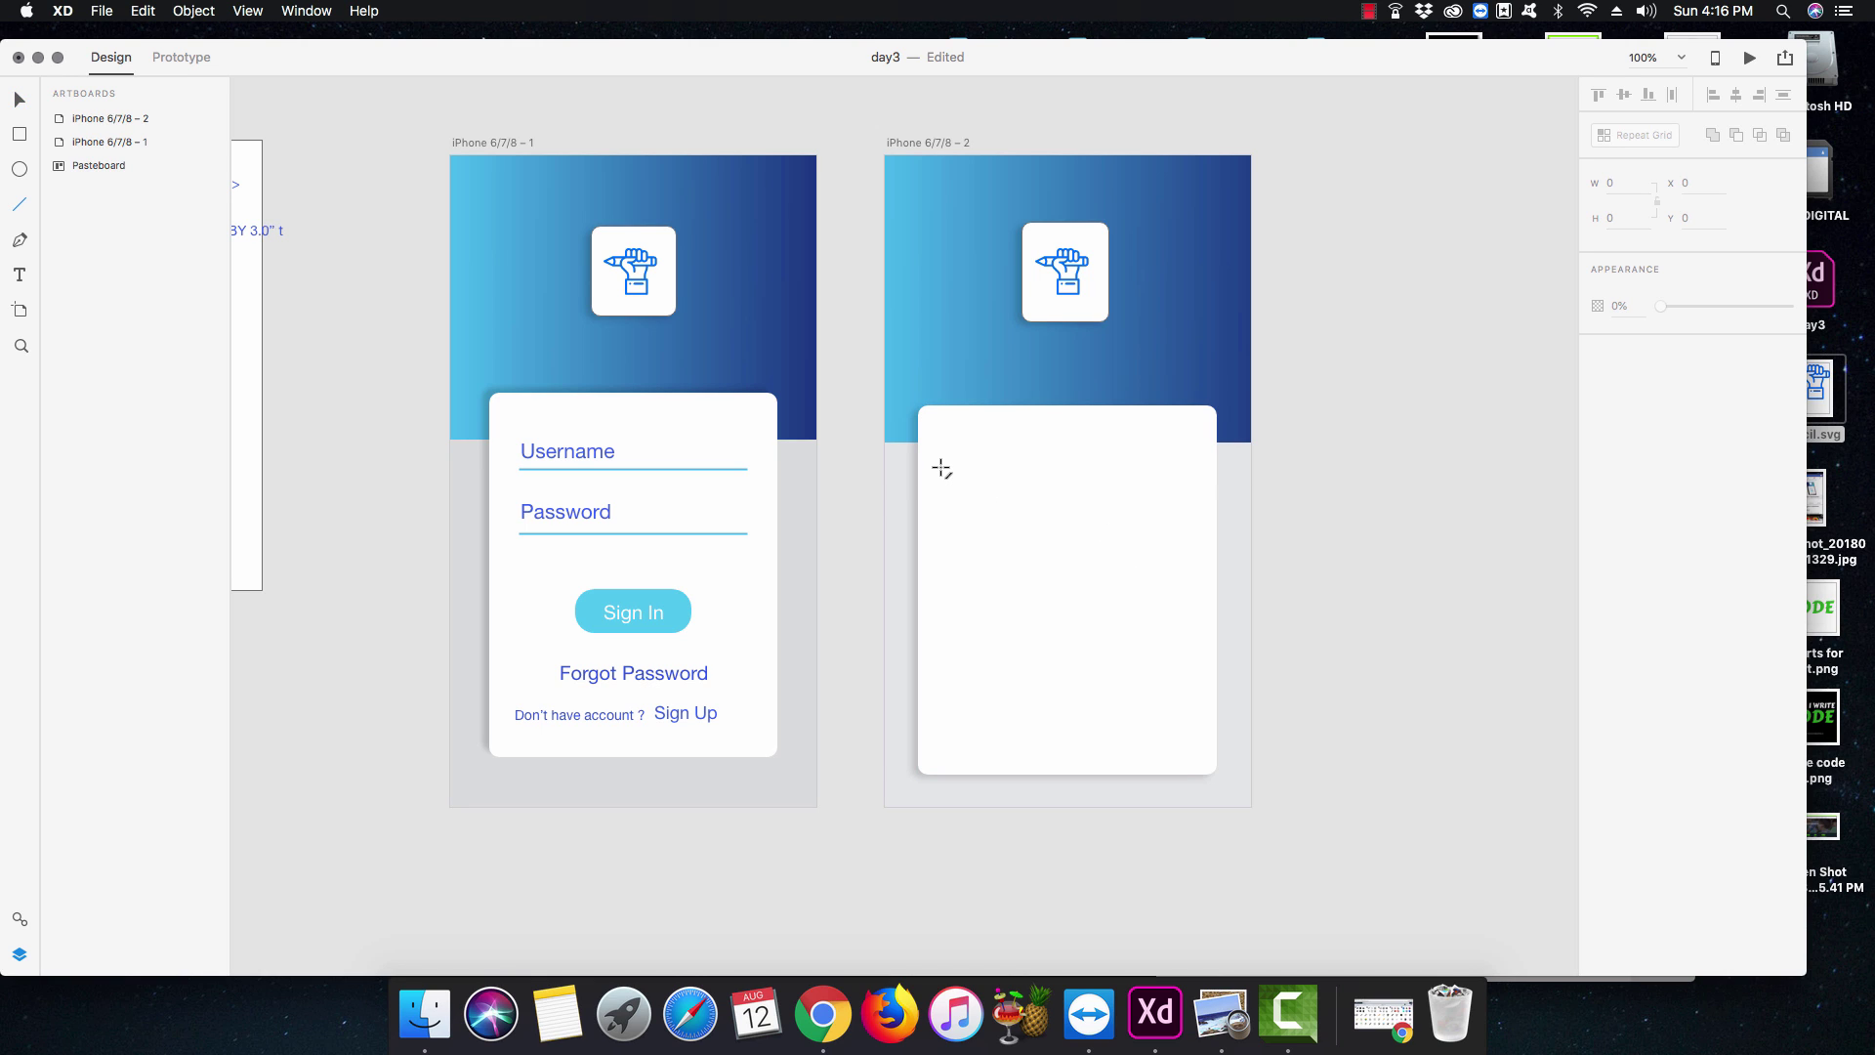
pyautogui.moveTo(940, 469); pyautogui.dragTo(1187, 487)
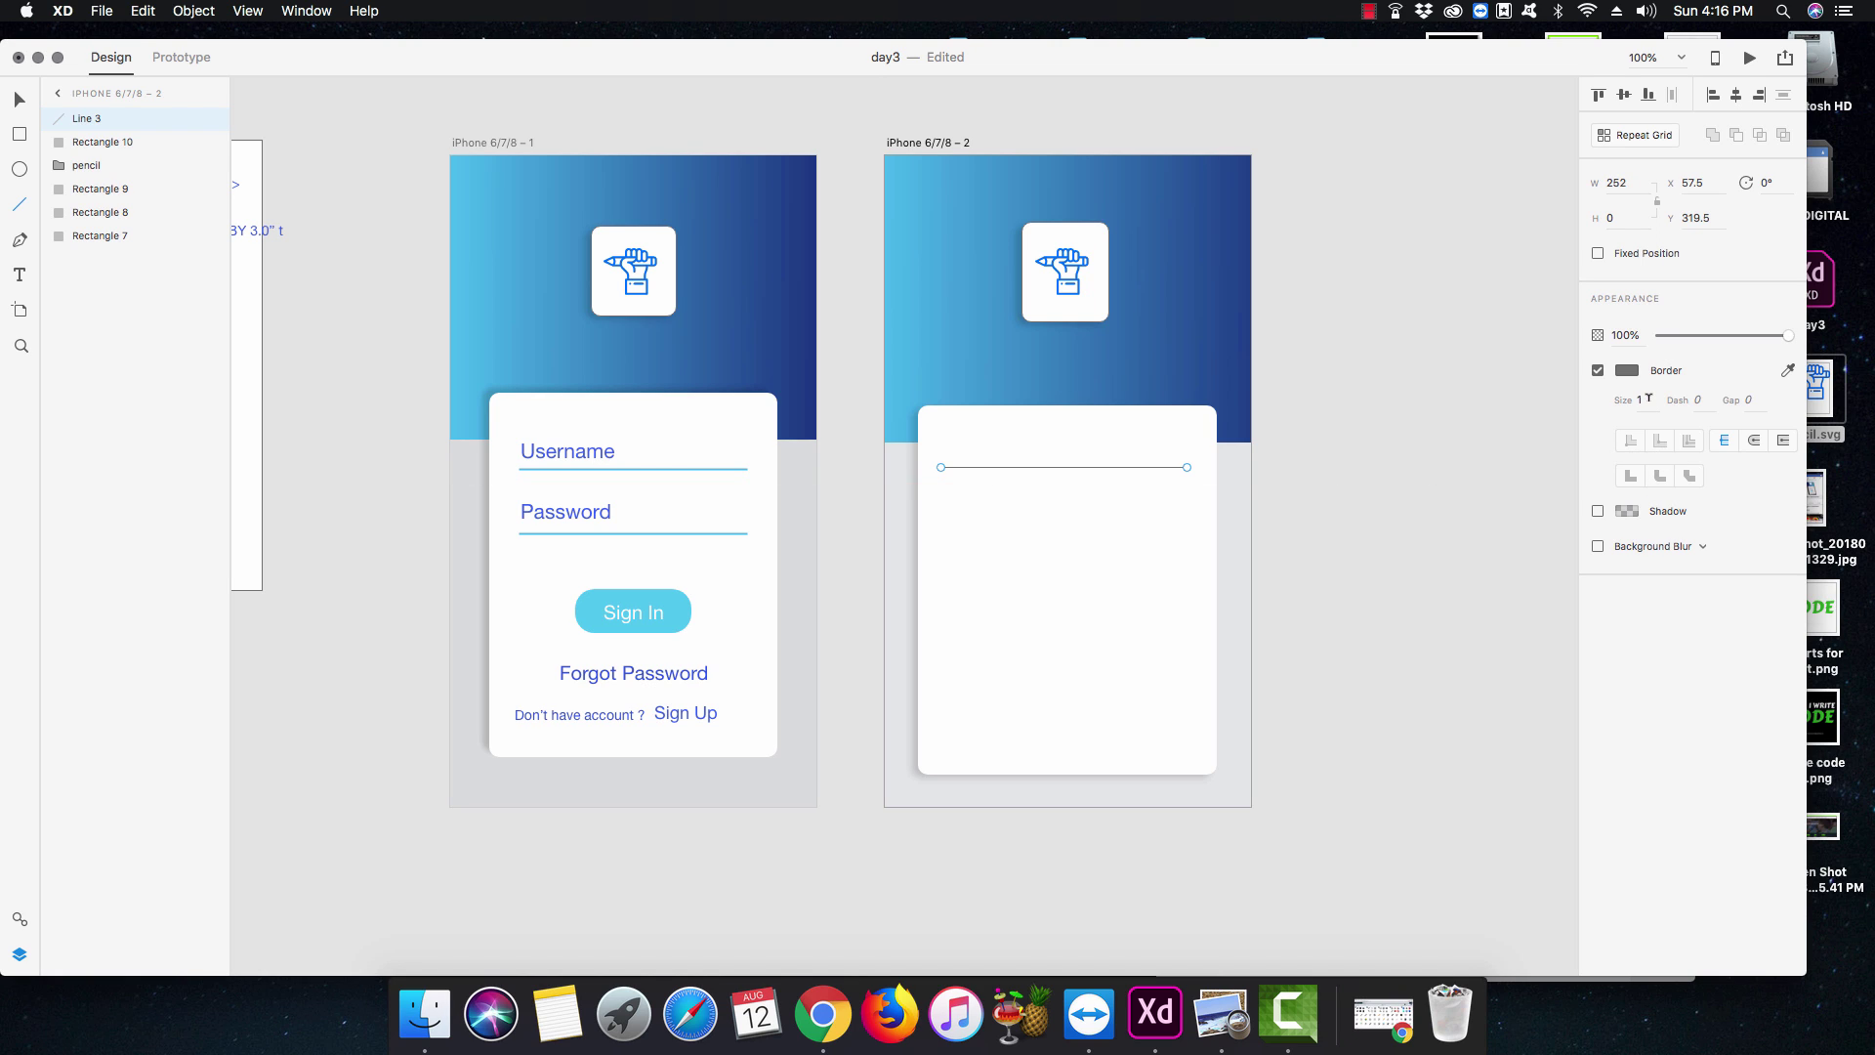
pyautogui.click(1650, 397)
pyautogui.write('3')
pyautogui.press('Return')
# Recolour the line on the second screen's card with the blue sampled from the login screen's Username field line.
pyautogui.click(1632, 367)
pyautogui.click(1583, 437)
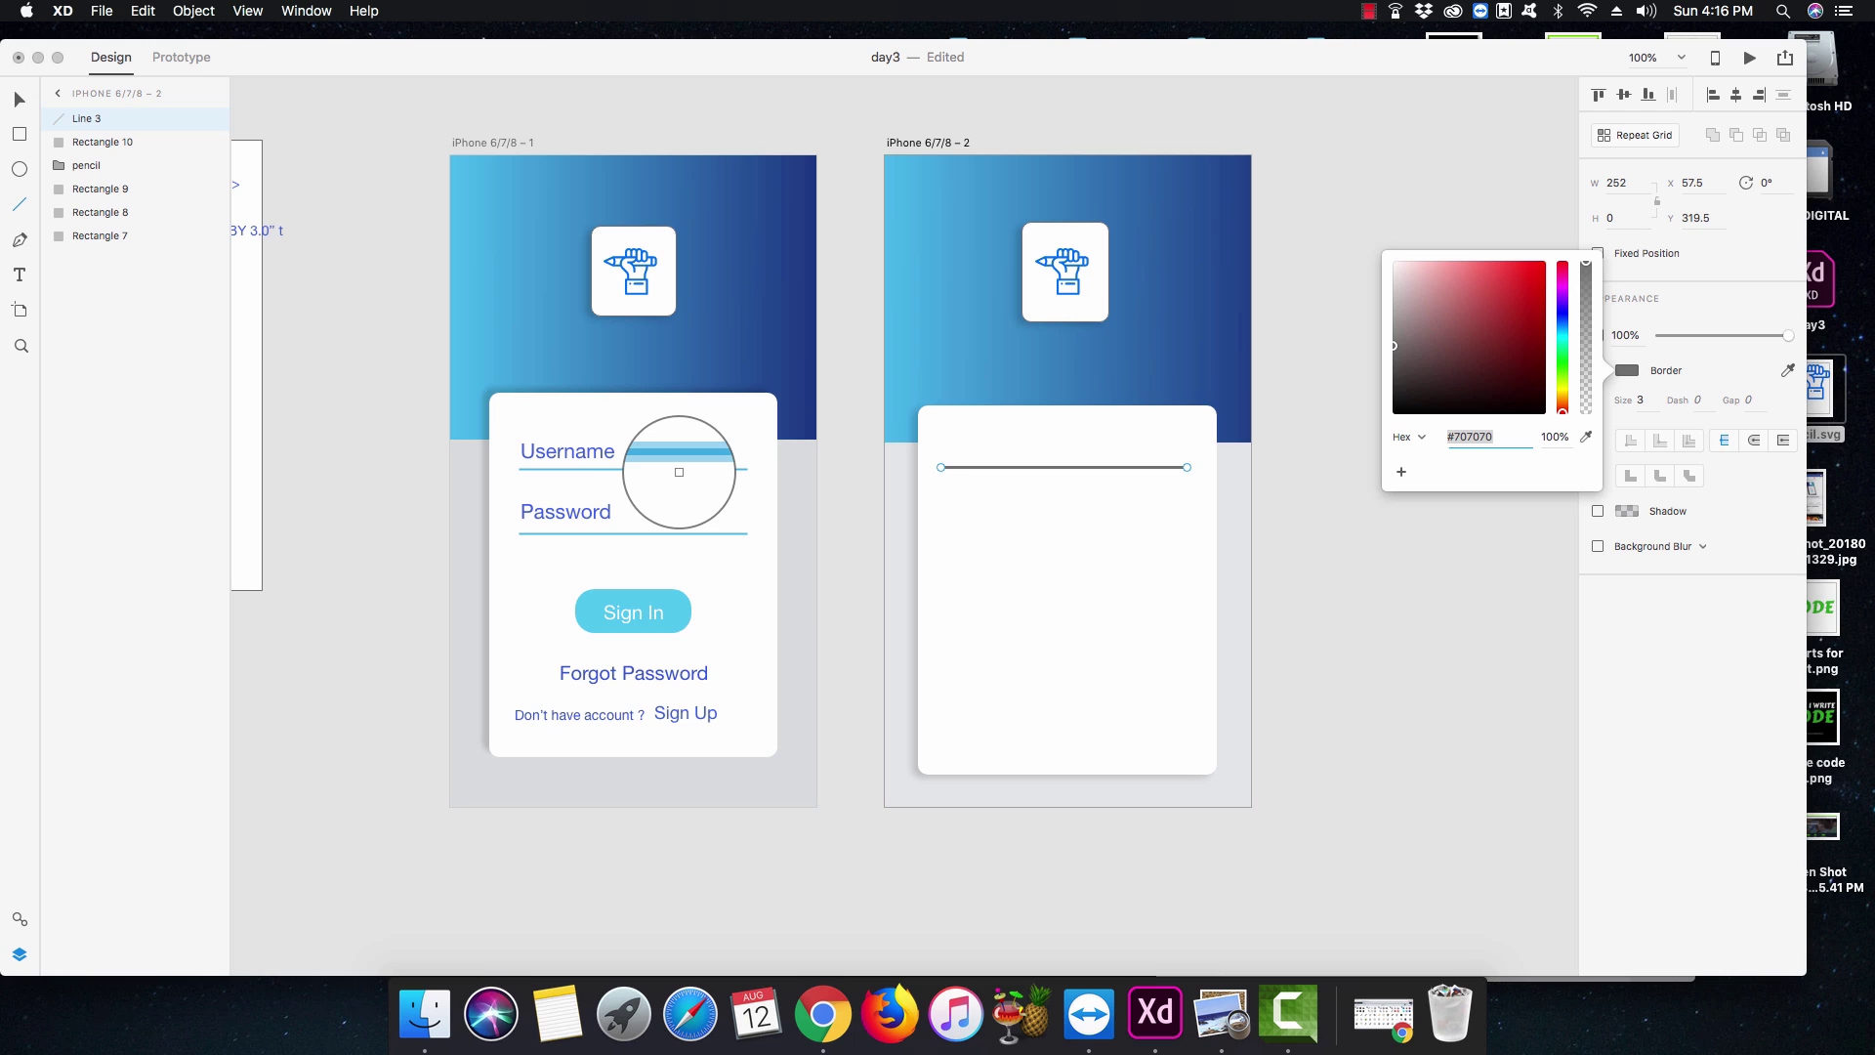
pyautogui.click(681, 470)
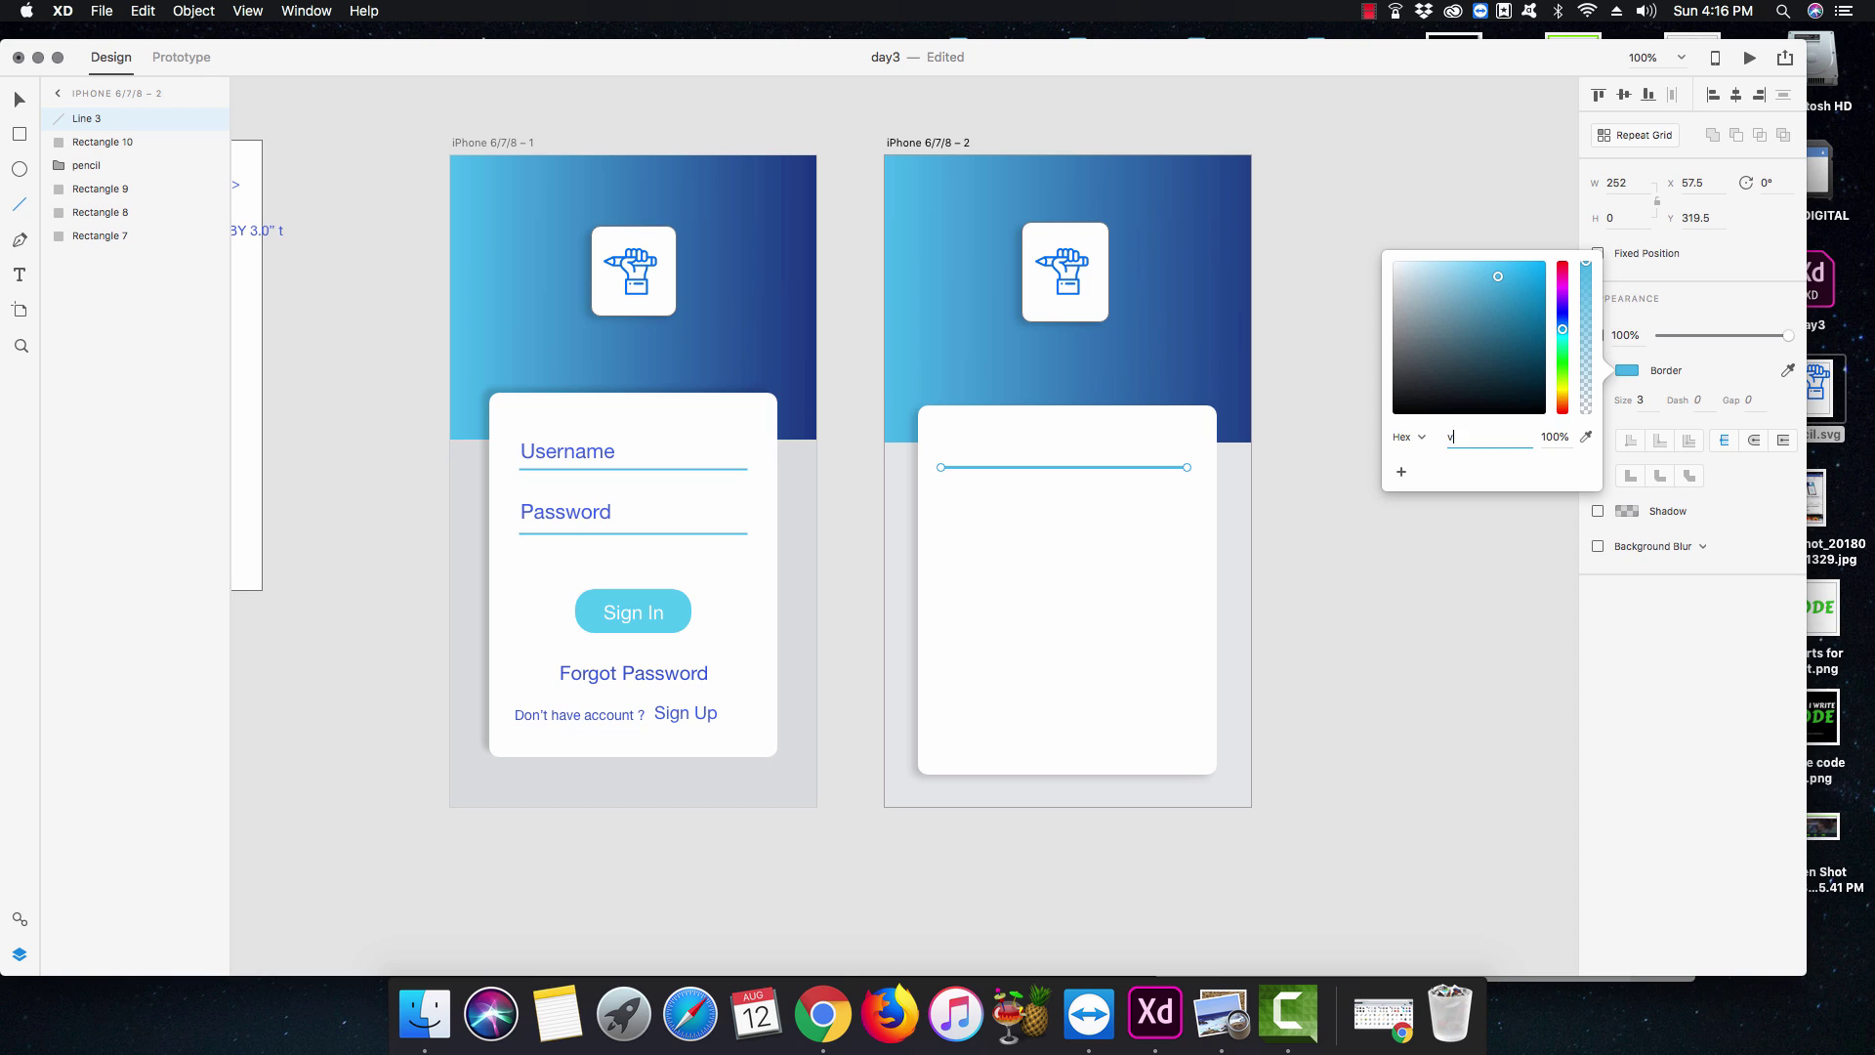
pyautogui.press('Escape')
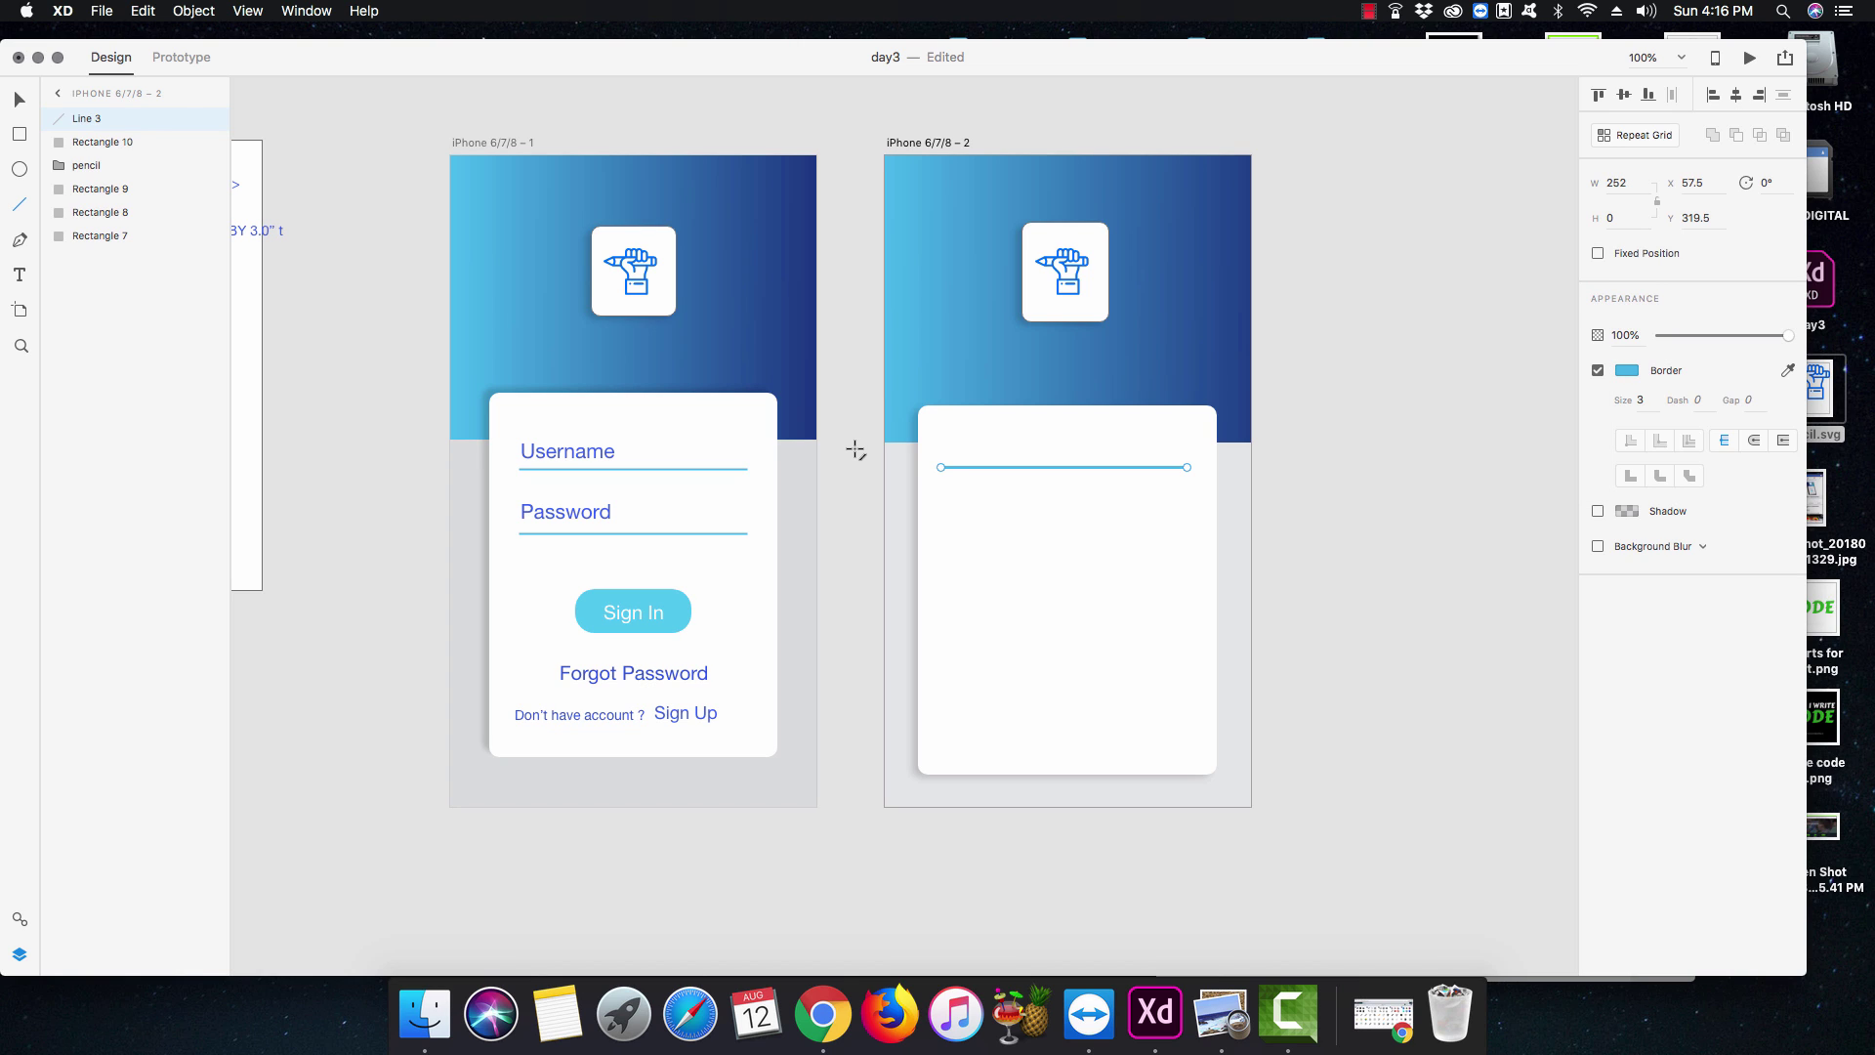
pyautogui.click(856, 449)
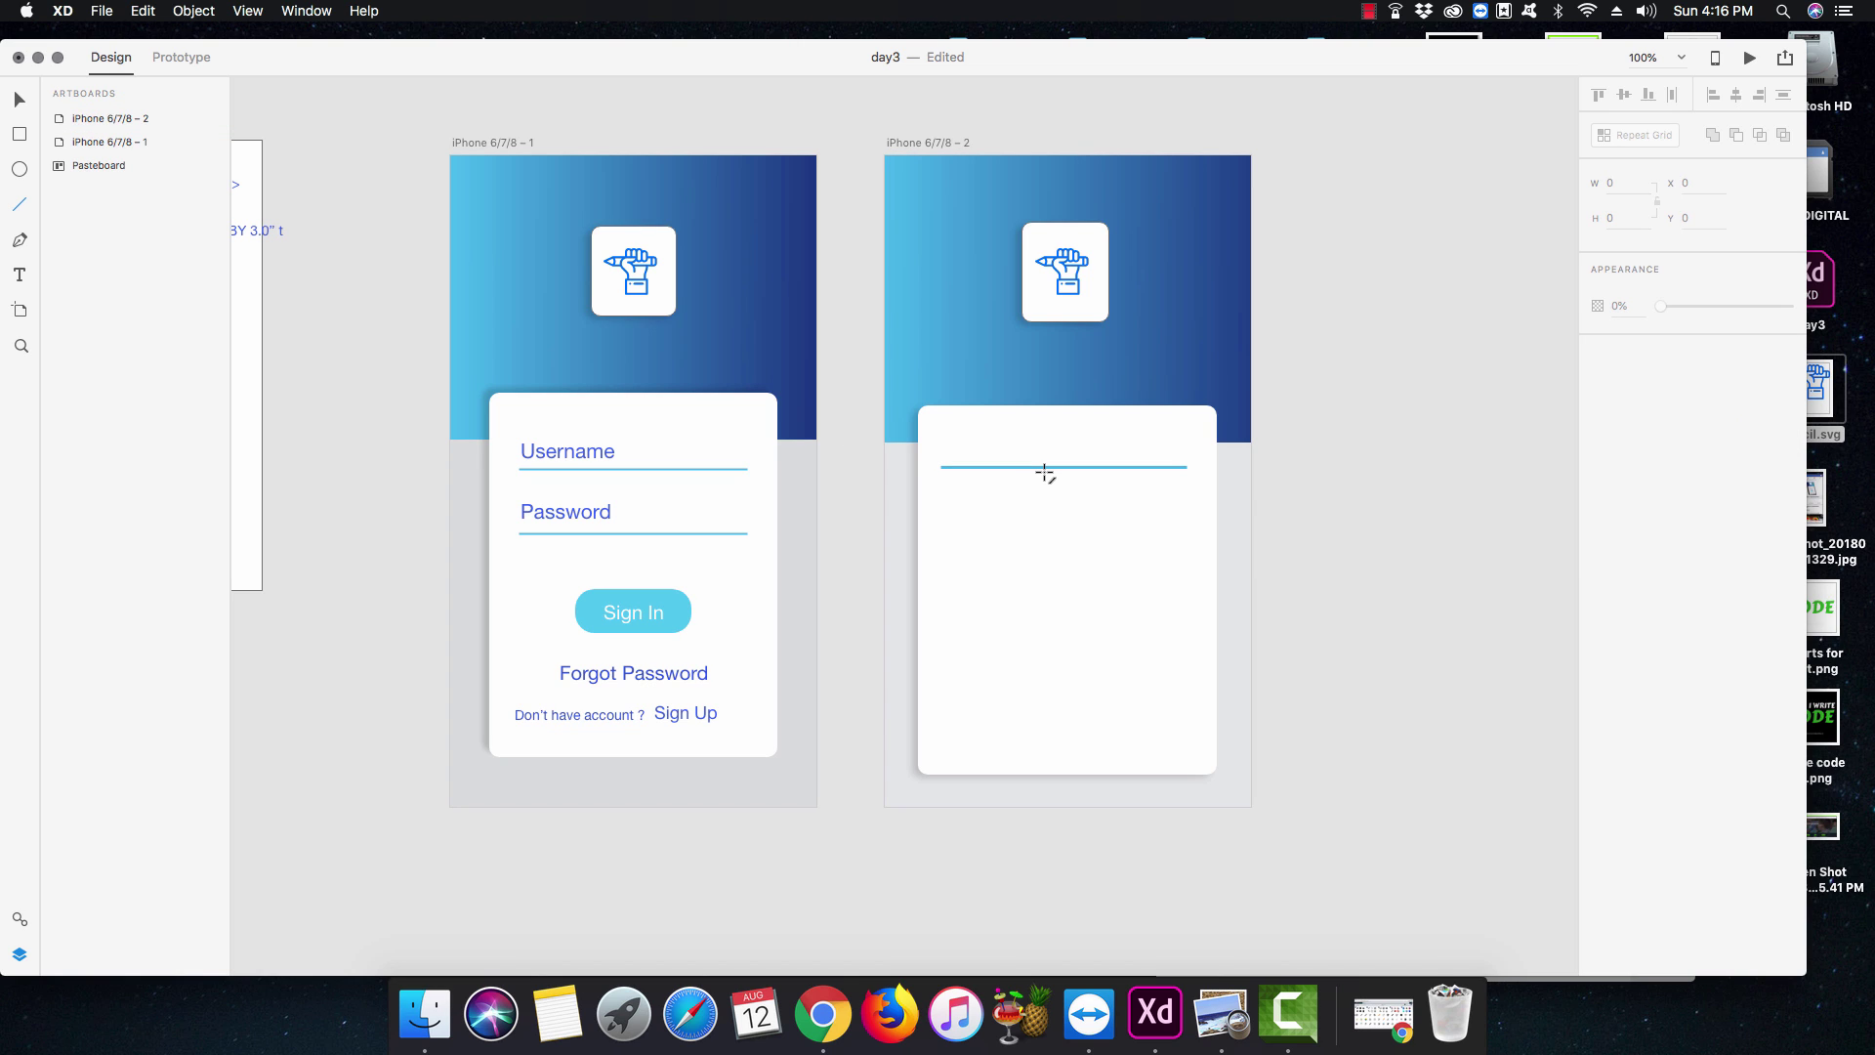
# Duplicate the blue line a short distance below the first one on the card as a second field line.
pyautogui.press('v')
pyautogui.moveTo(1058, 467); pyautogui.dragTo(1053, 524)
pyautogui.click(1365, 532)
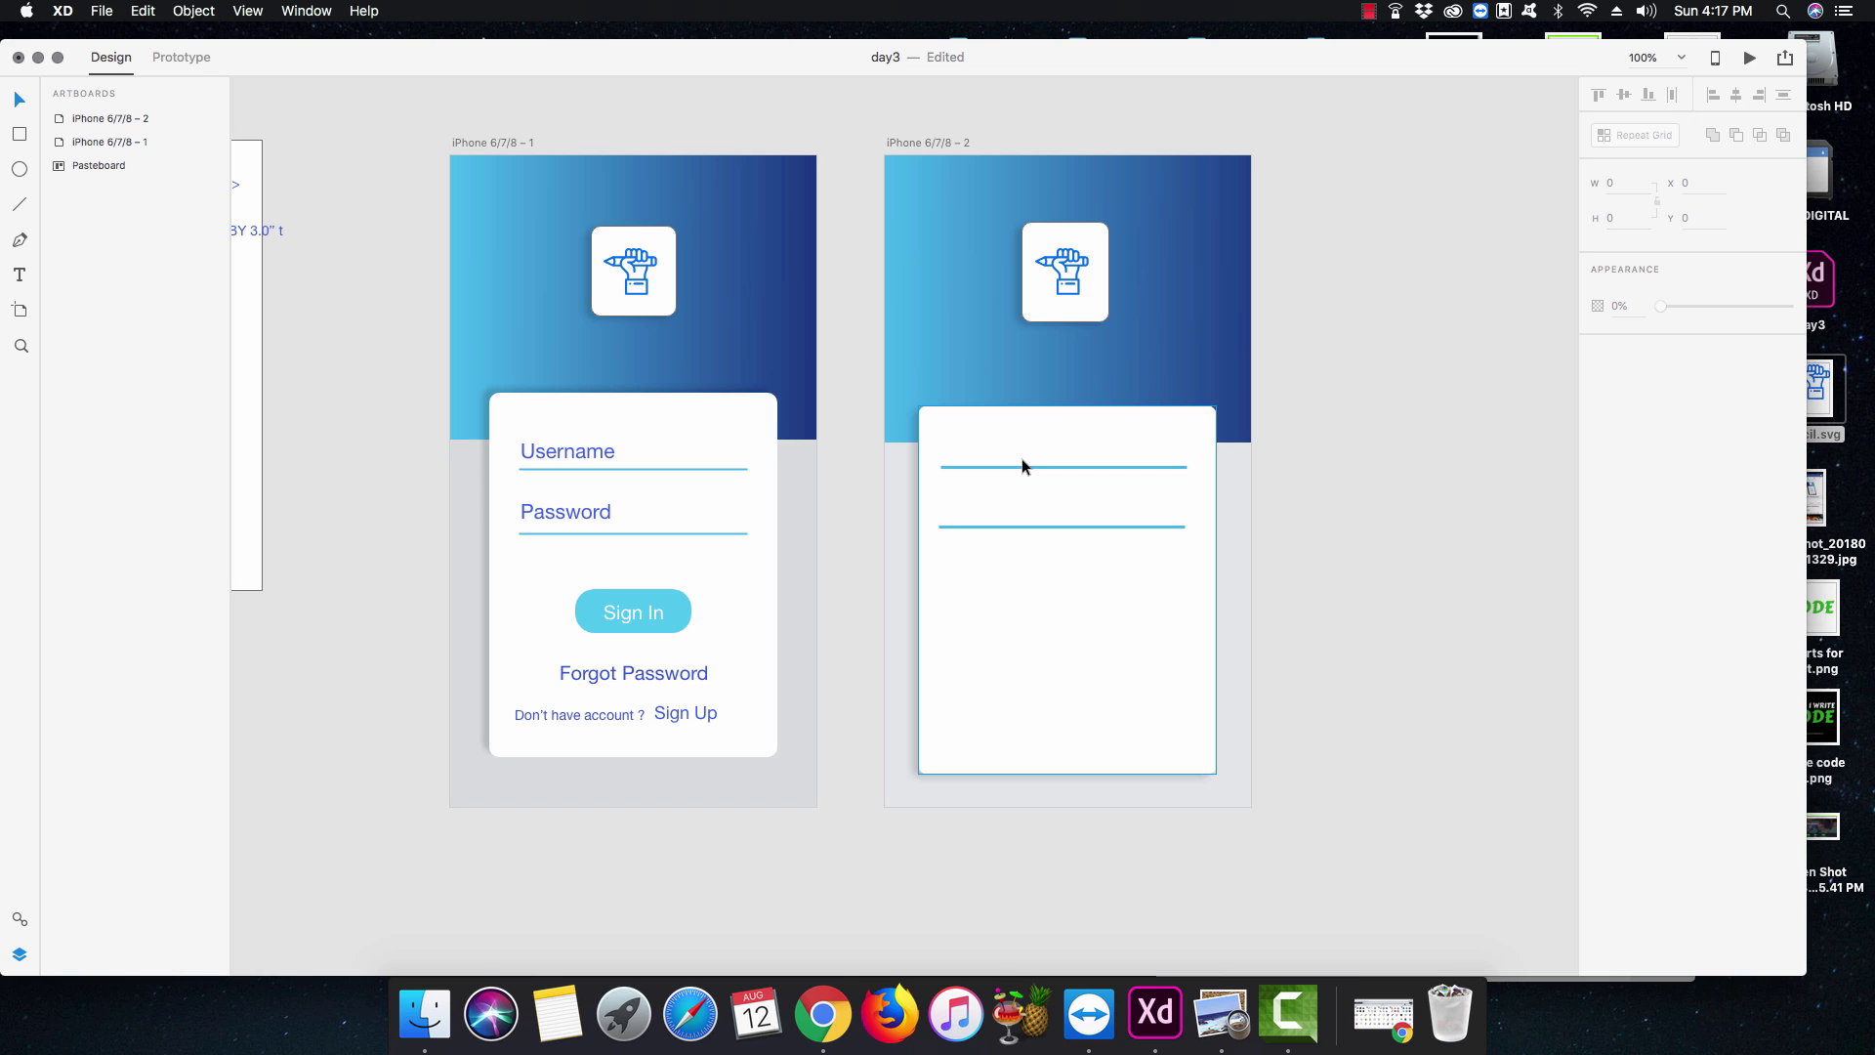
# Draw a pill-shaped button rectangle about 151 × 51 with a corner radius of about 26 below the two field lines.
pyautogui.press('r')
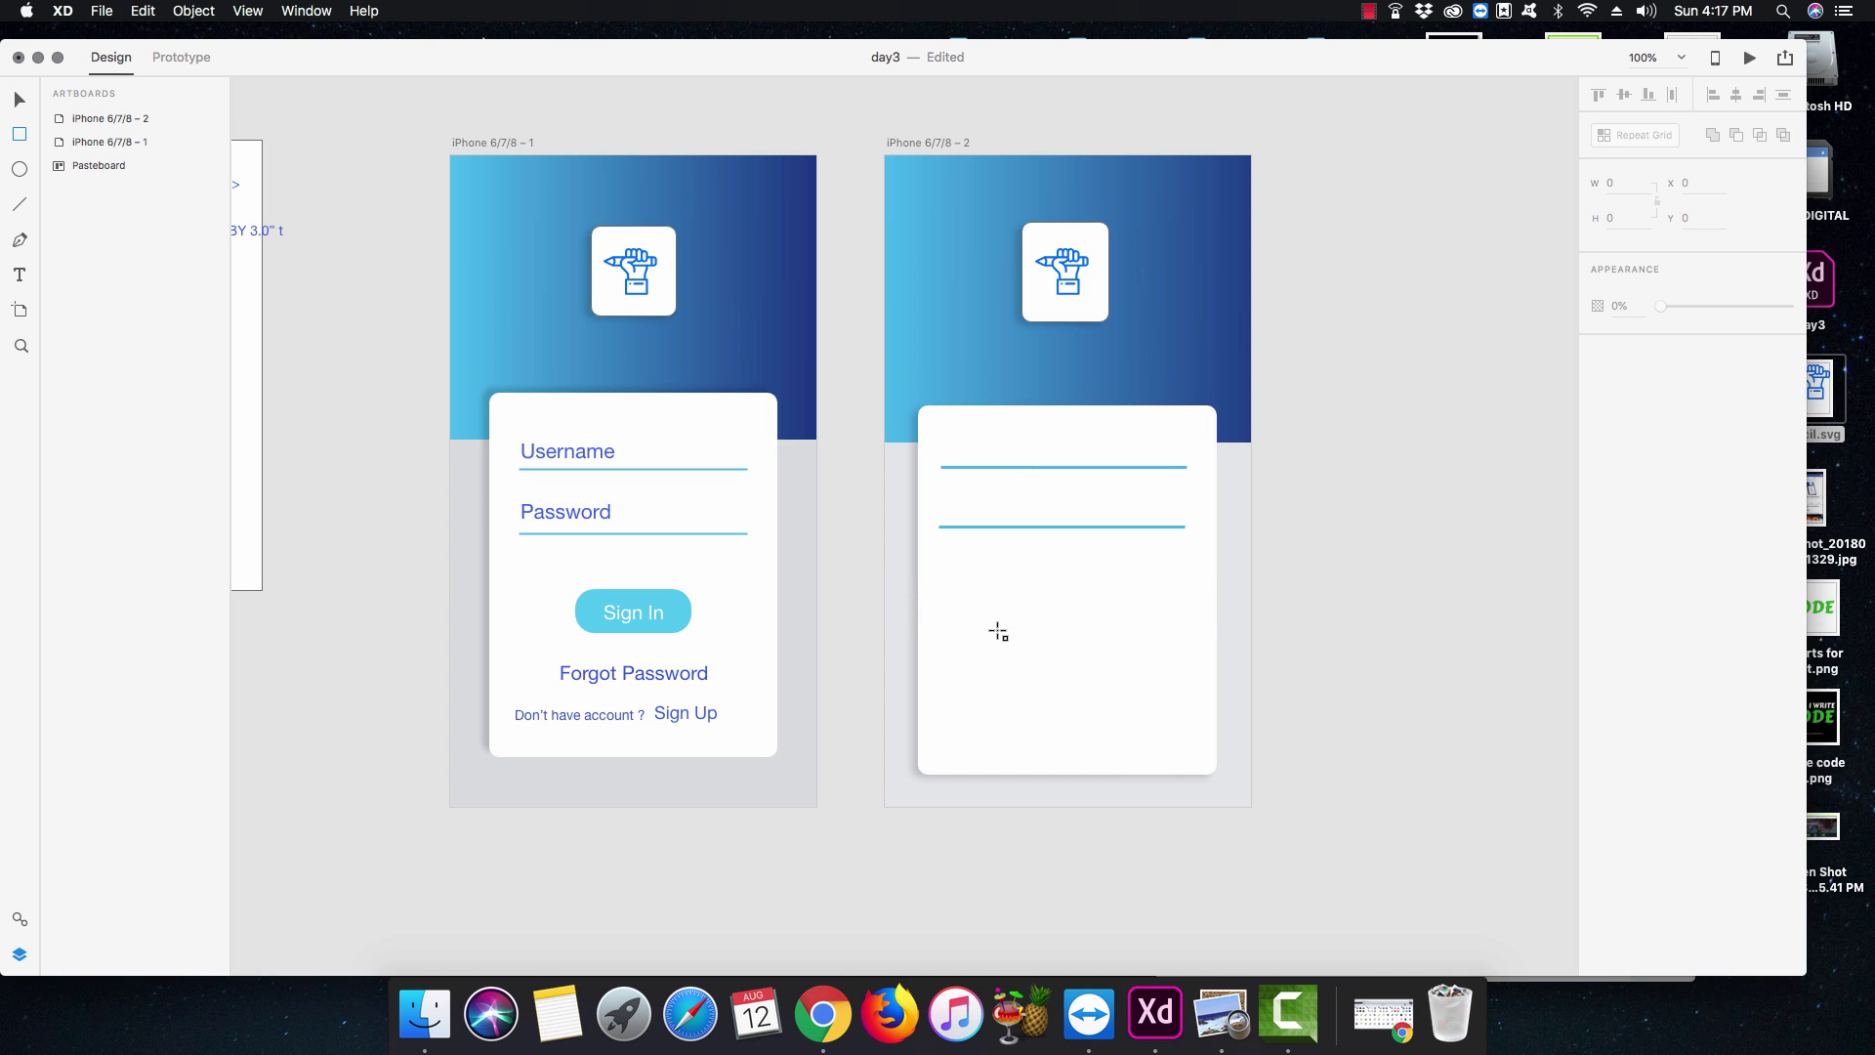
pyautogui.moveTo(1001, 604)
pyautogui.mouseDown()
pyautogui.moveTo(1149, 654)
pyautogui.moveTo(1119, 627)
pyautogui.mouseUp()
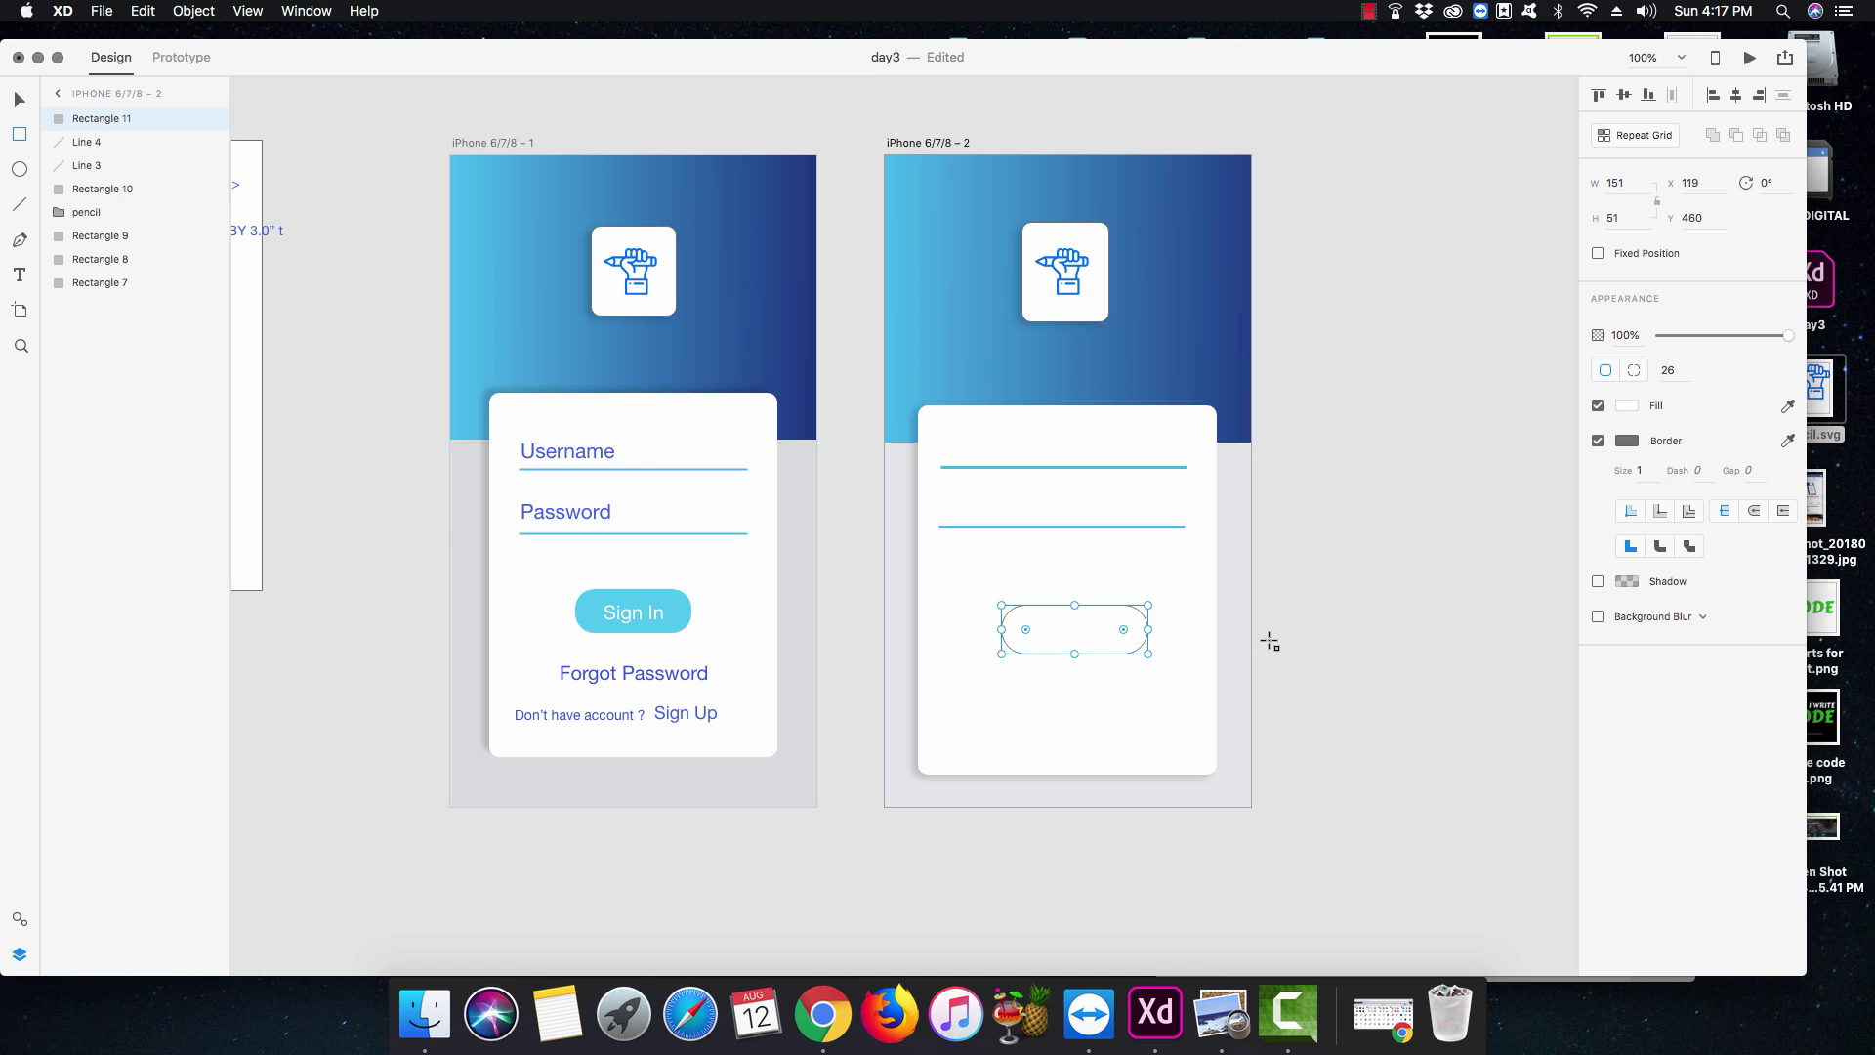
pyautogui.click(1321, 616)
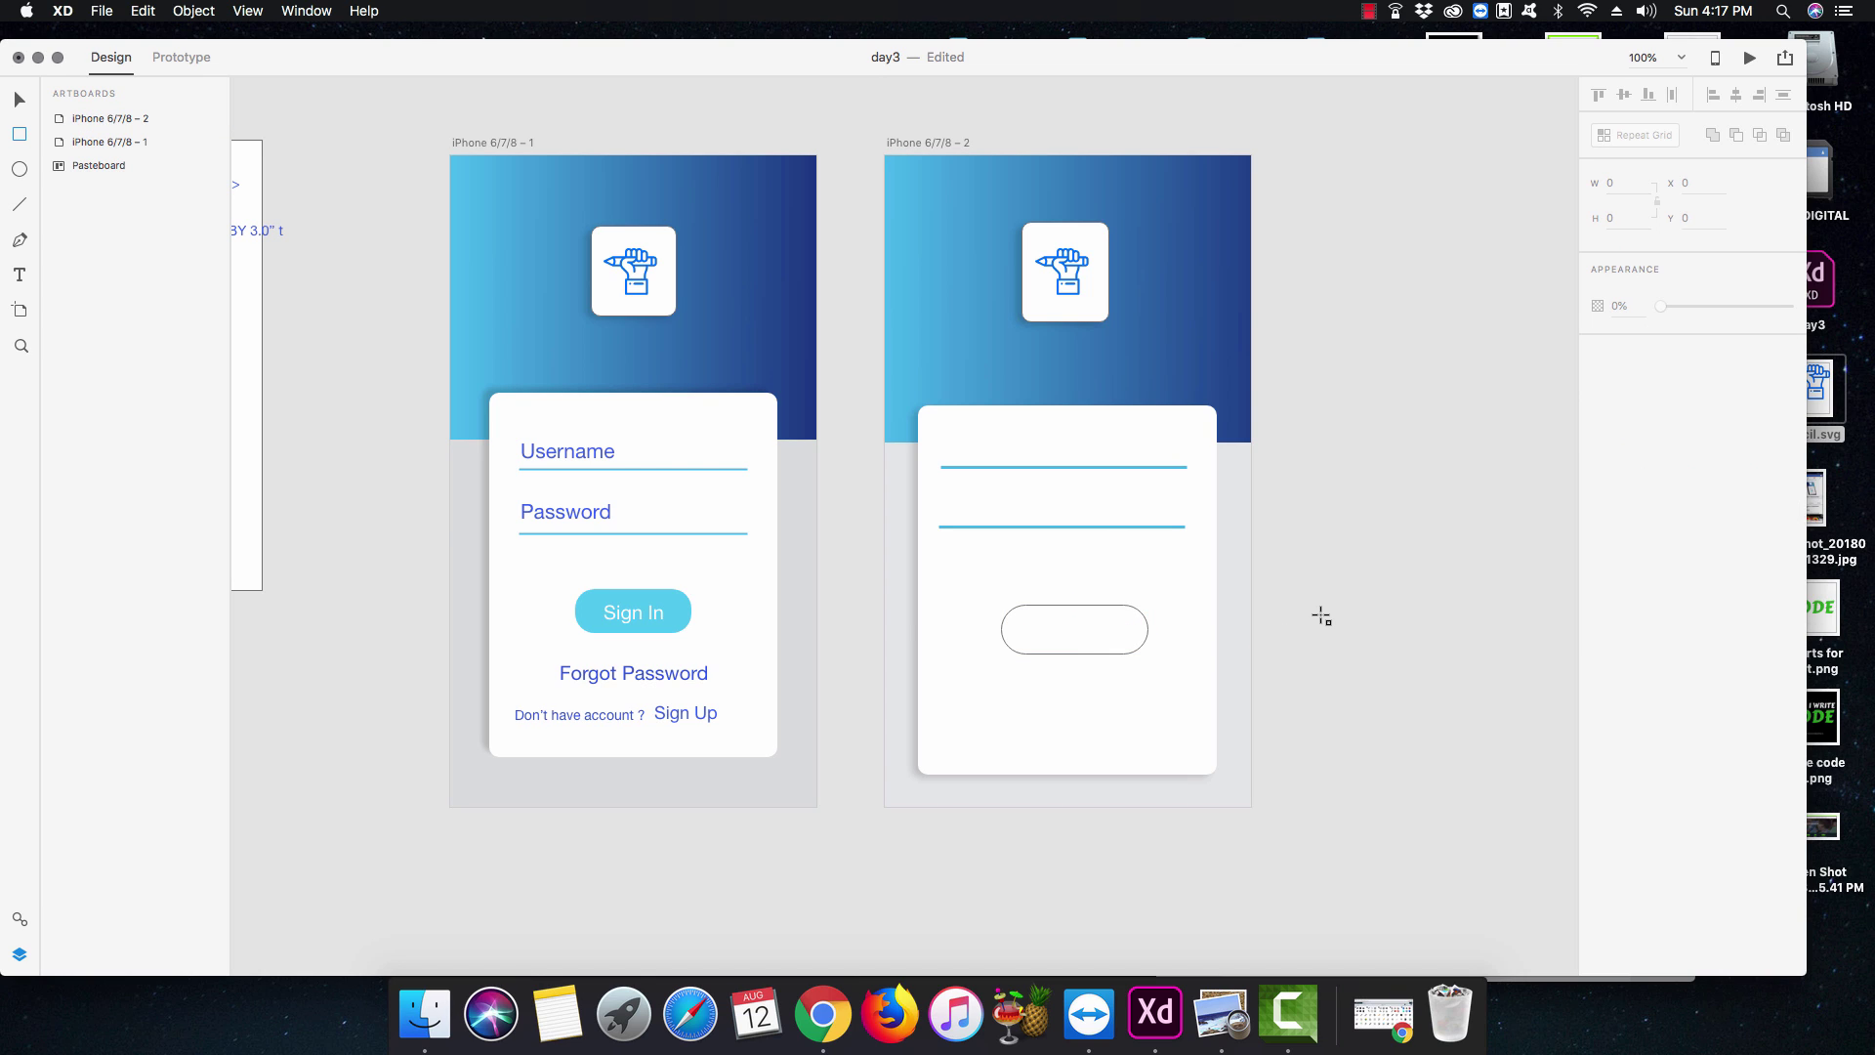
# Remove the pill-shaped button's border and fill it with the light blue sampled from the login screen's Sign In button.
pyautogui.press('v')
pyautogui.click(1101, 603)
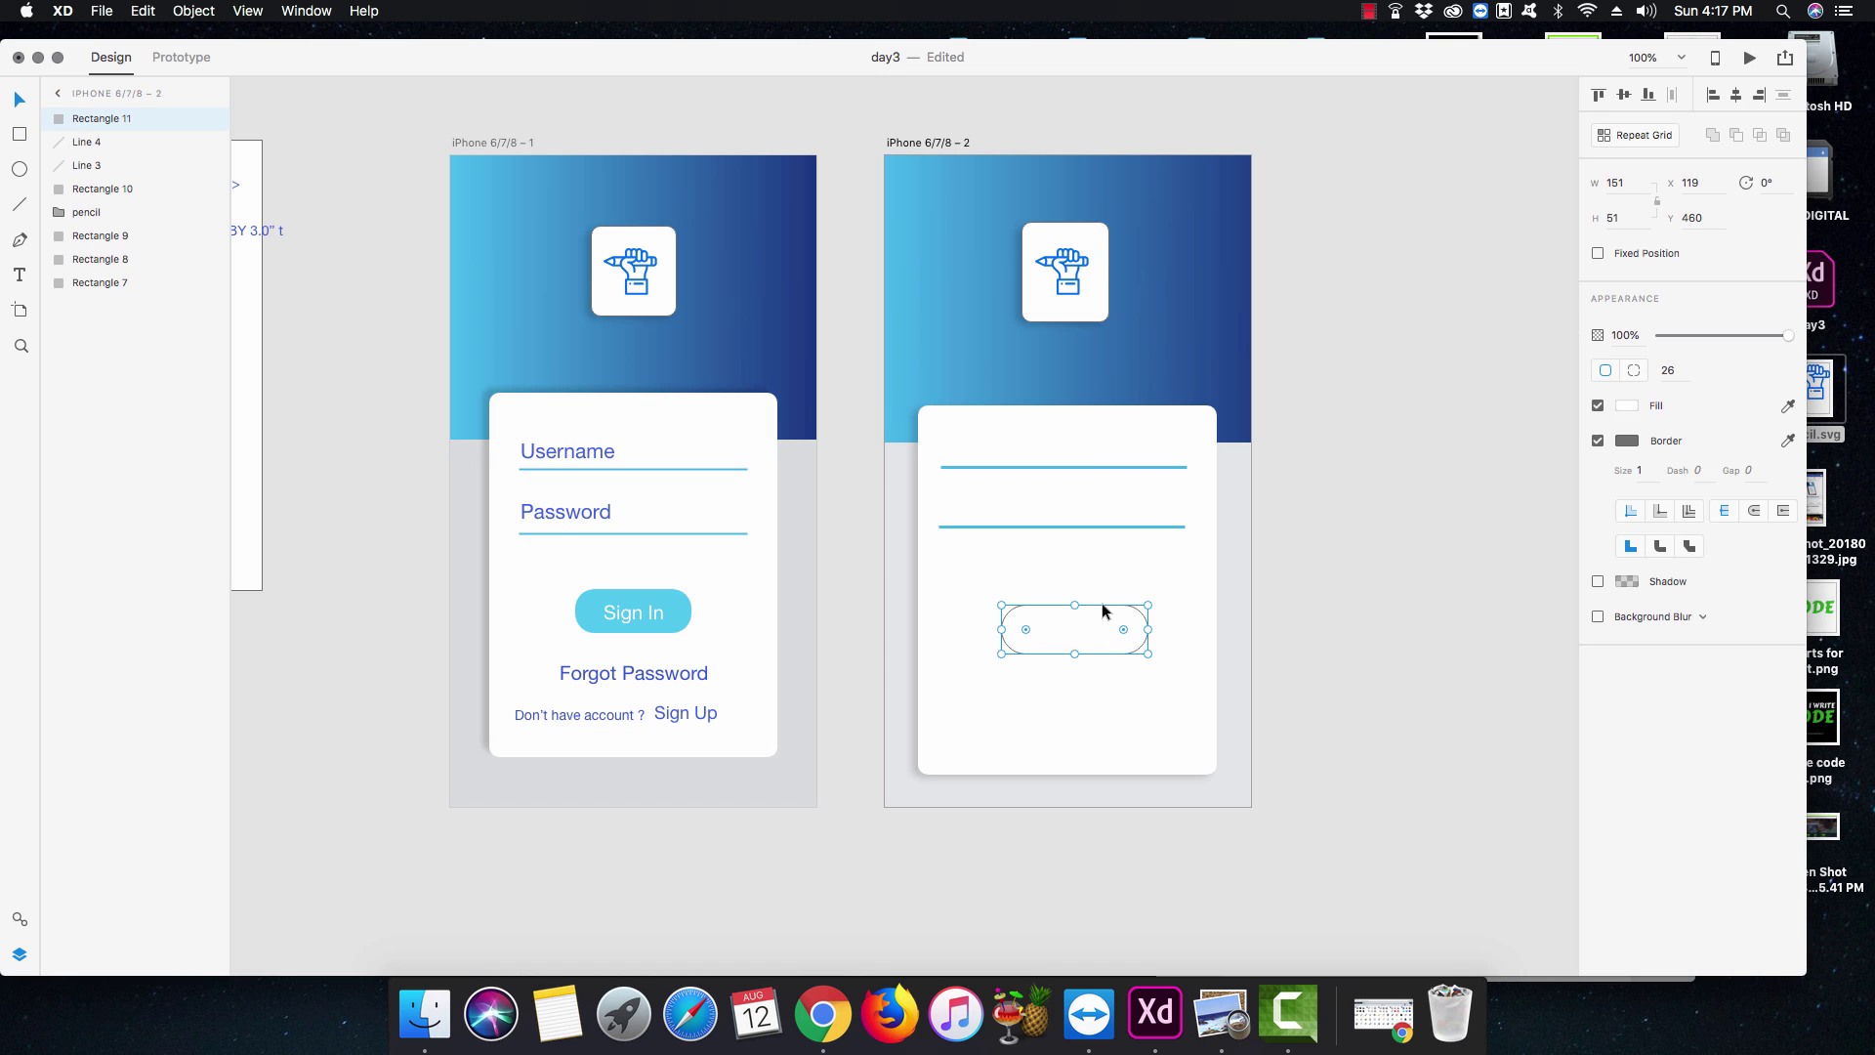
pyautogui.click(1597, 442)
pyautogui.click(1635, 408)
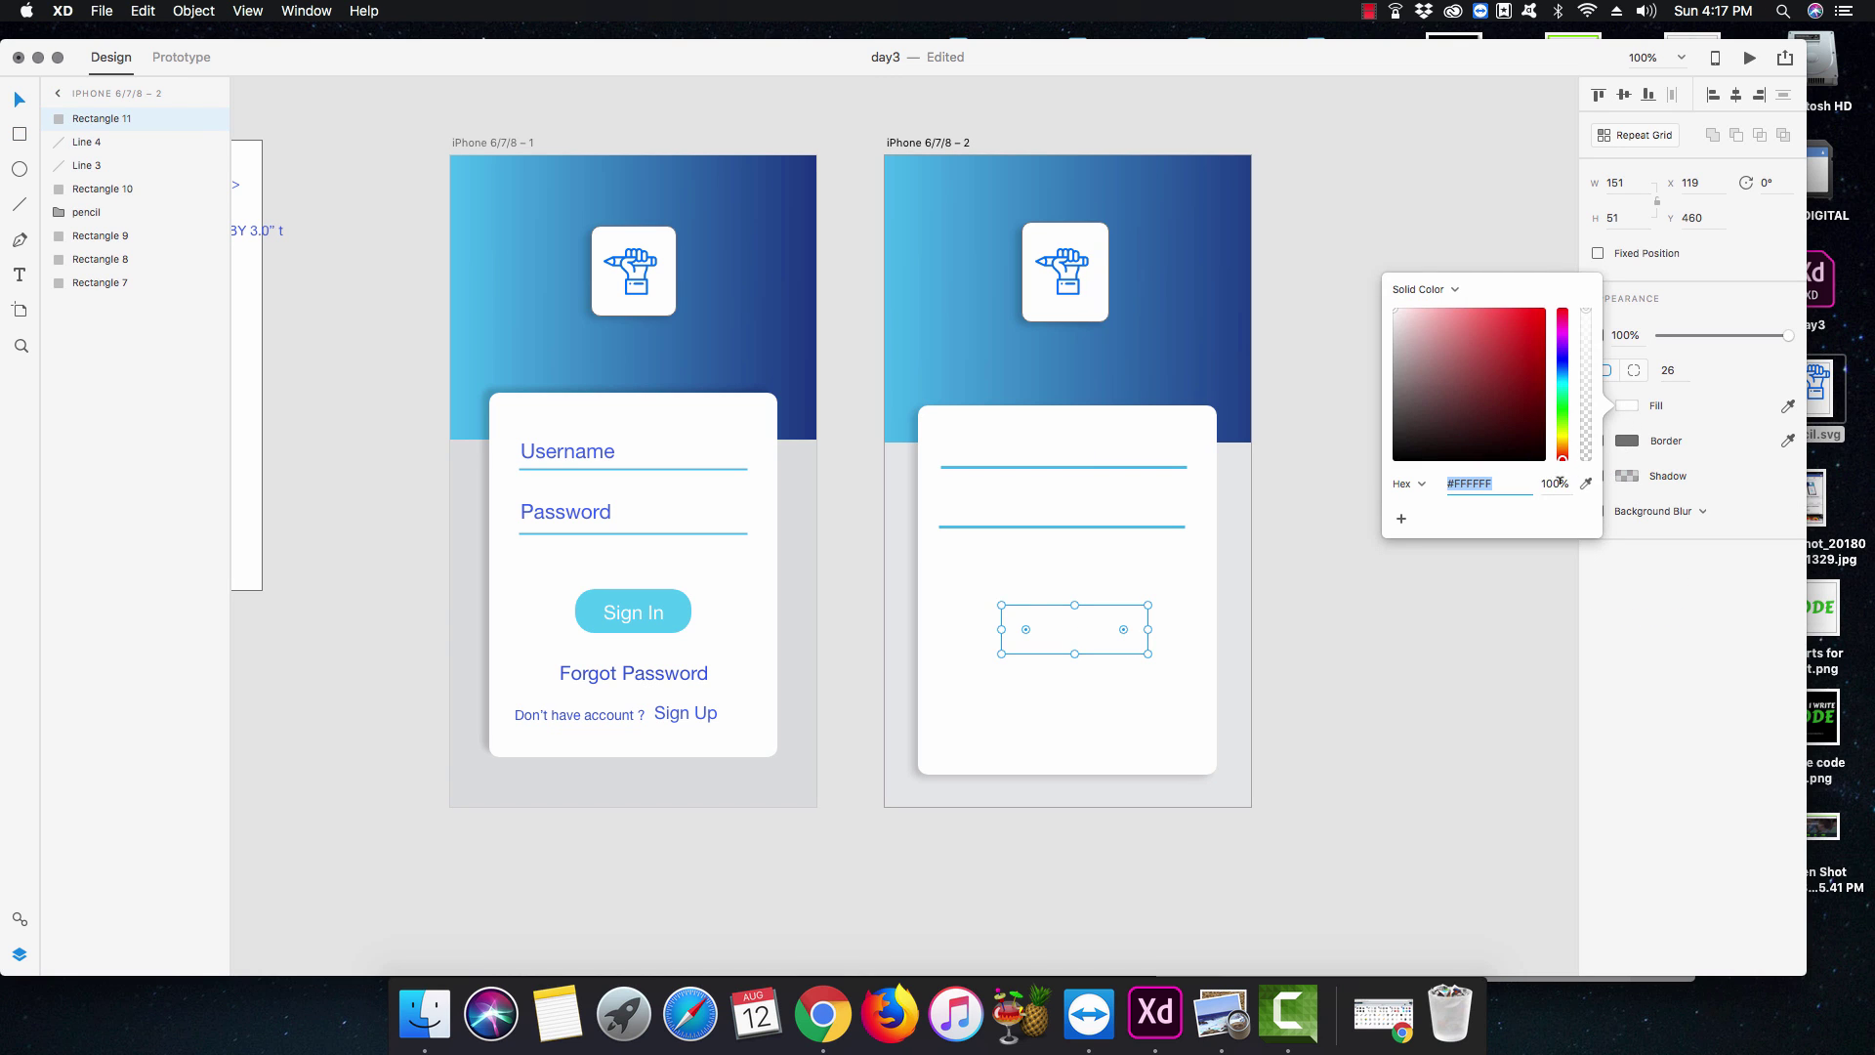
pyautogui.click(1589, 486)
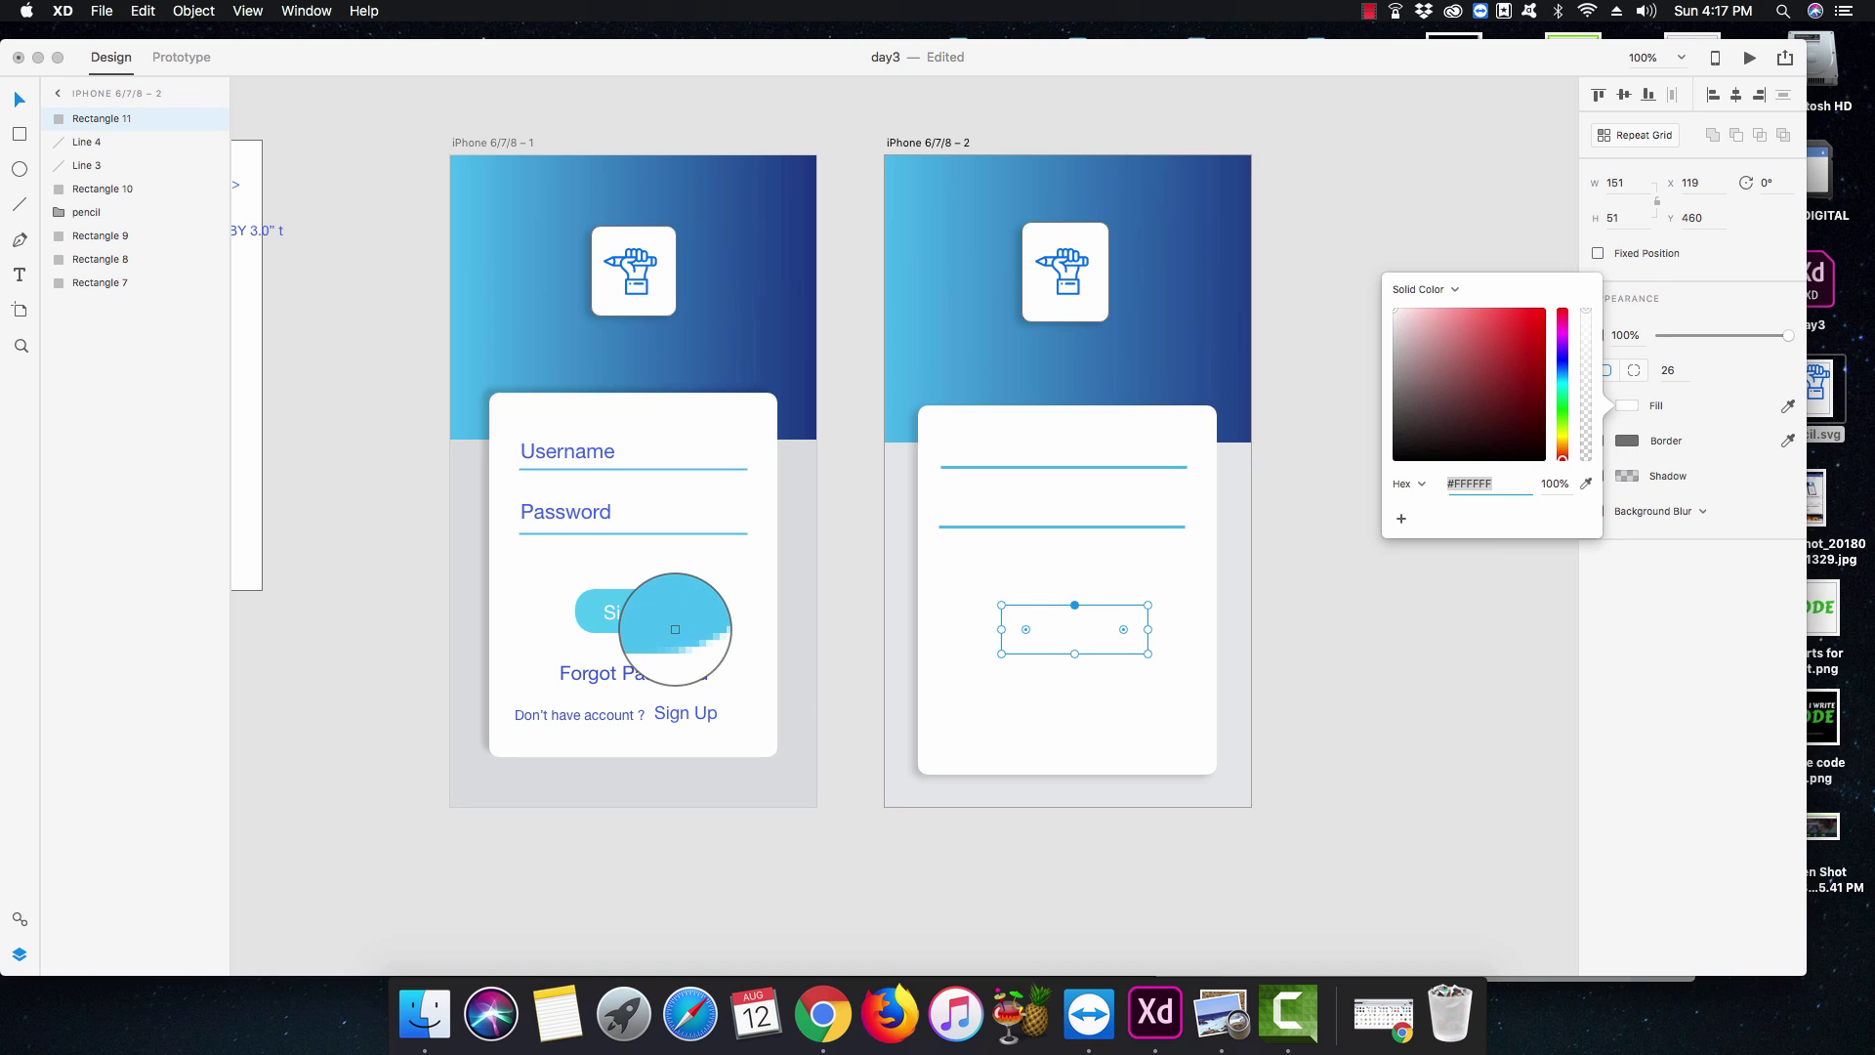
pyautogui.click(676, 623)
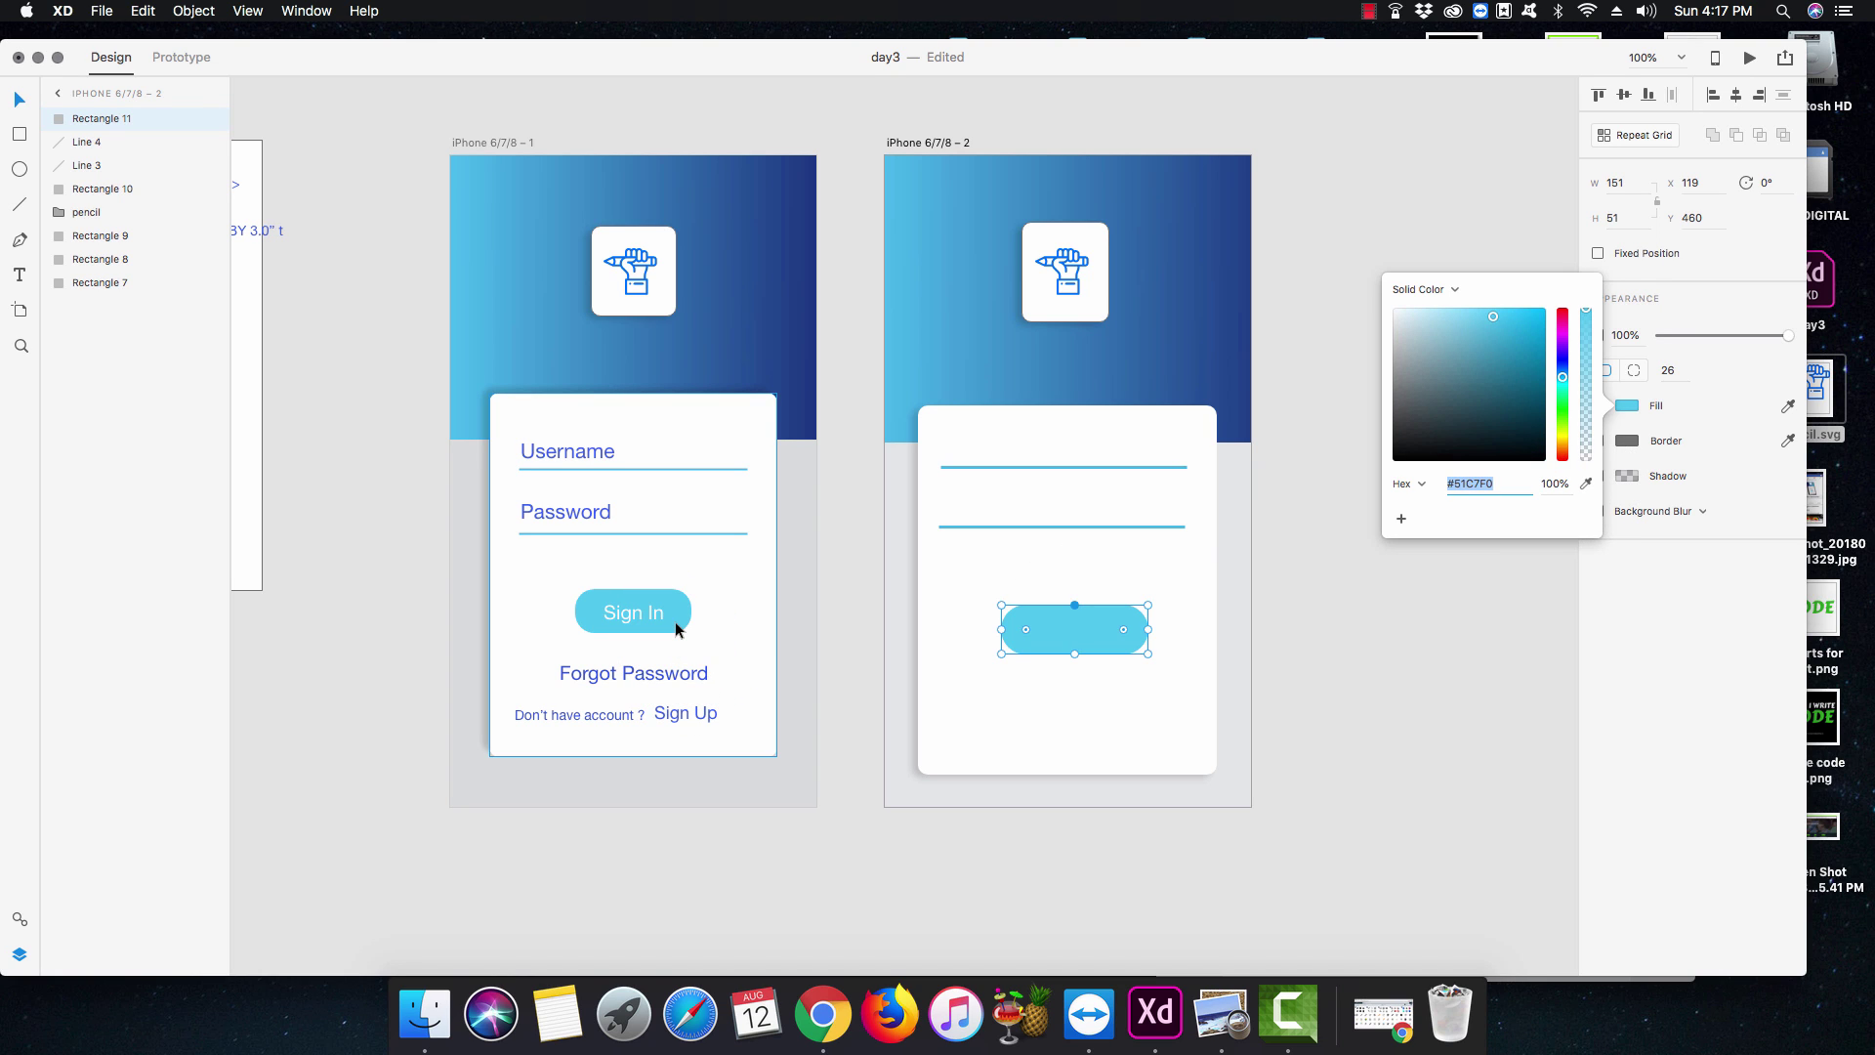
pyautogui.click(842, 598)
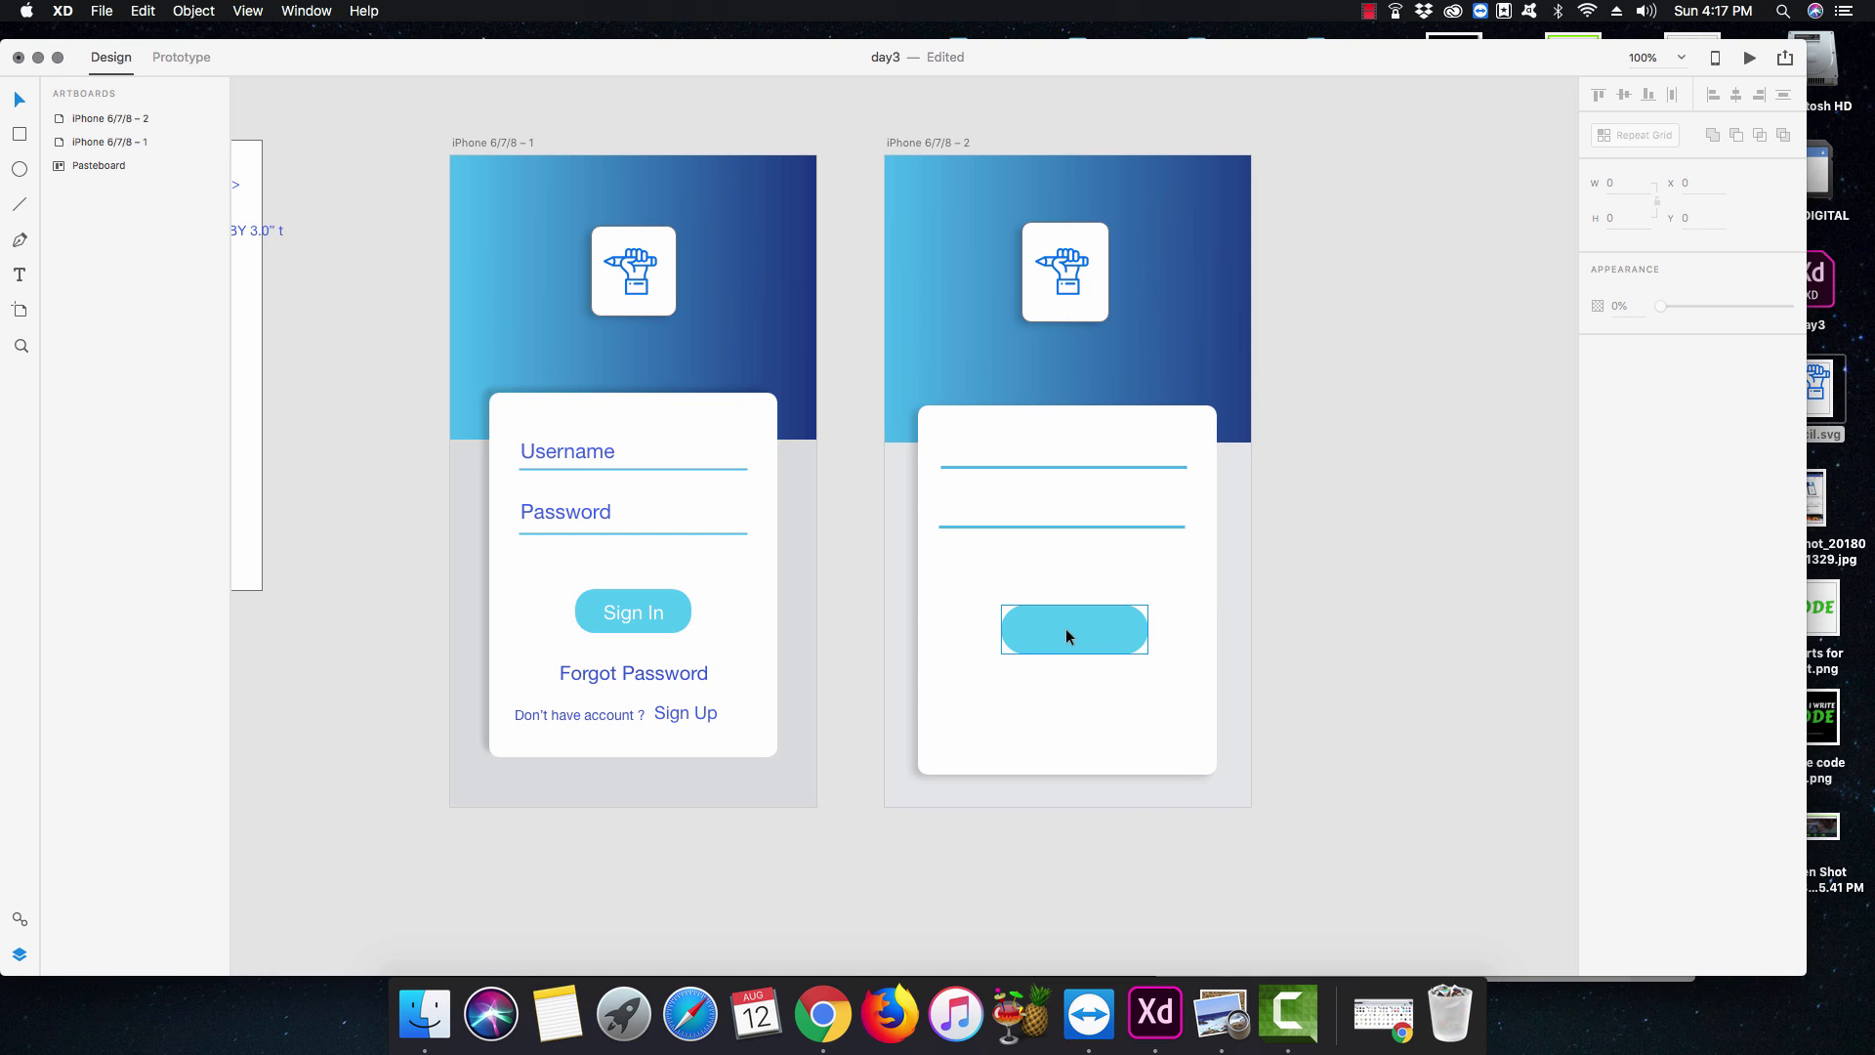
# Add the text "Sign In" on the light blue button and give it a near-white fill, #FCFCFC.
pyautogui.press('t')
pyautogui.click(1053, 629)
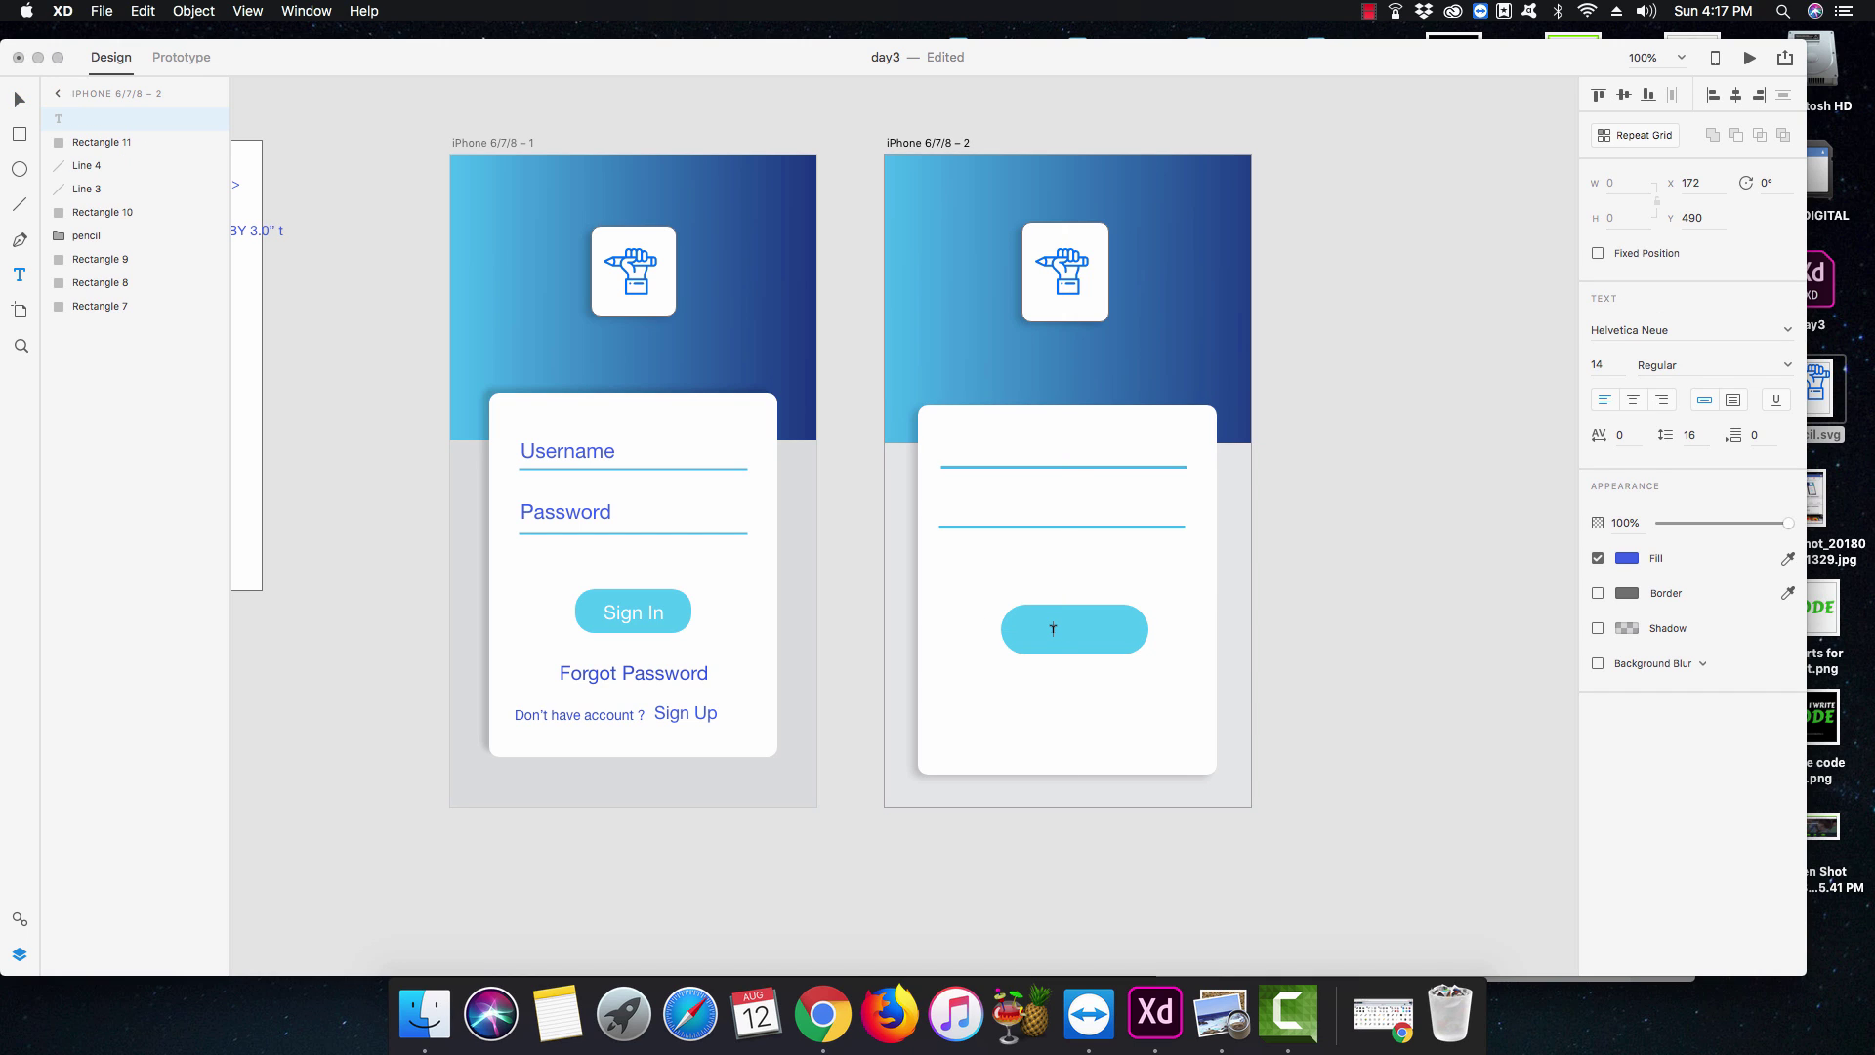
pyautogui.write('Sign In')
pyautogui.press('super+a')
pyautogui.click(1626, 558)
pyautogui.click(1394, 450)
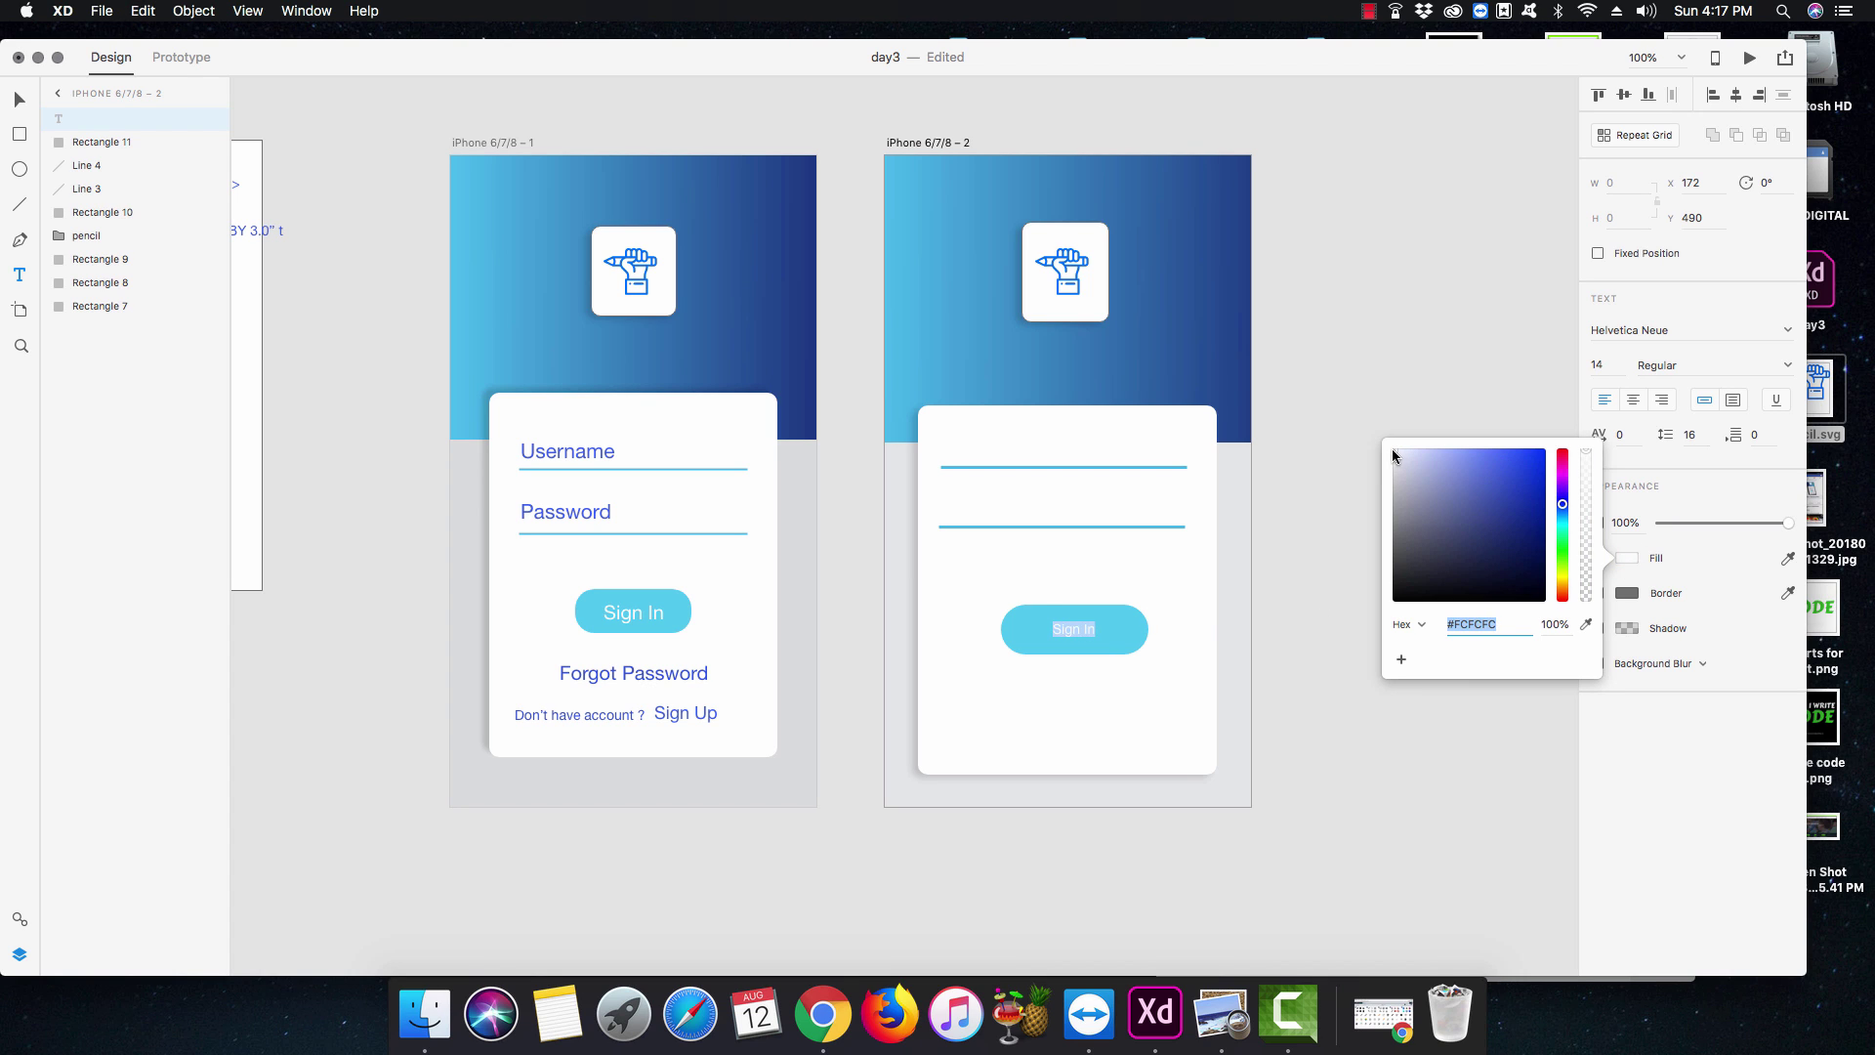
pyautogui.click(1344, 436)
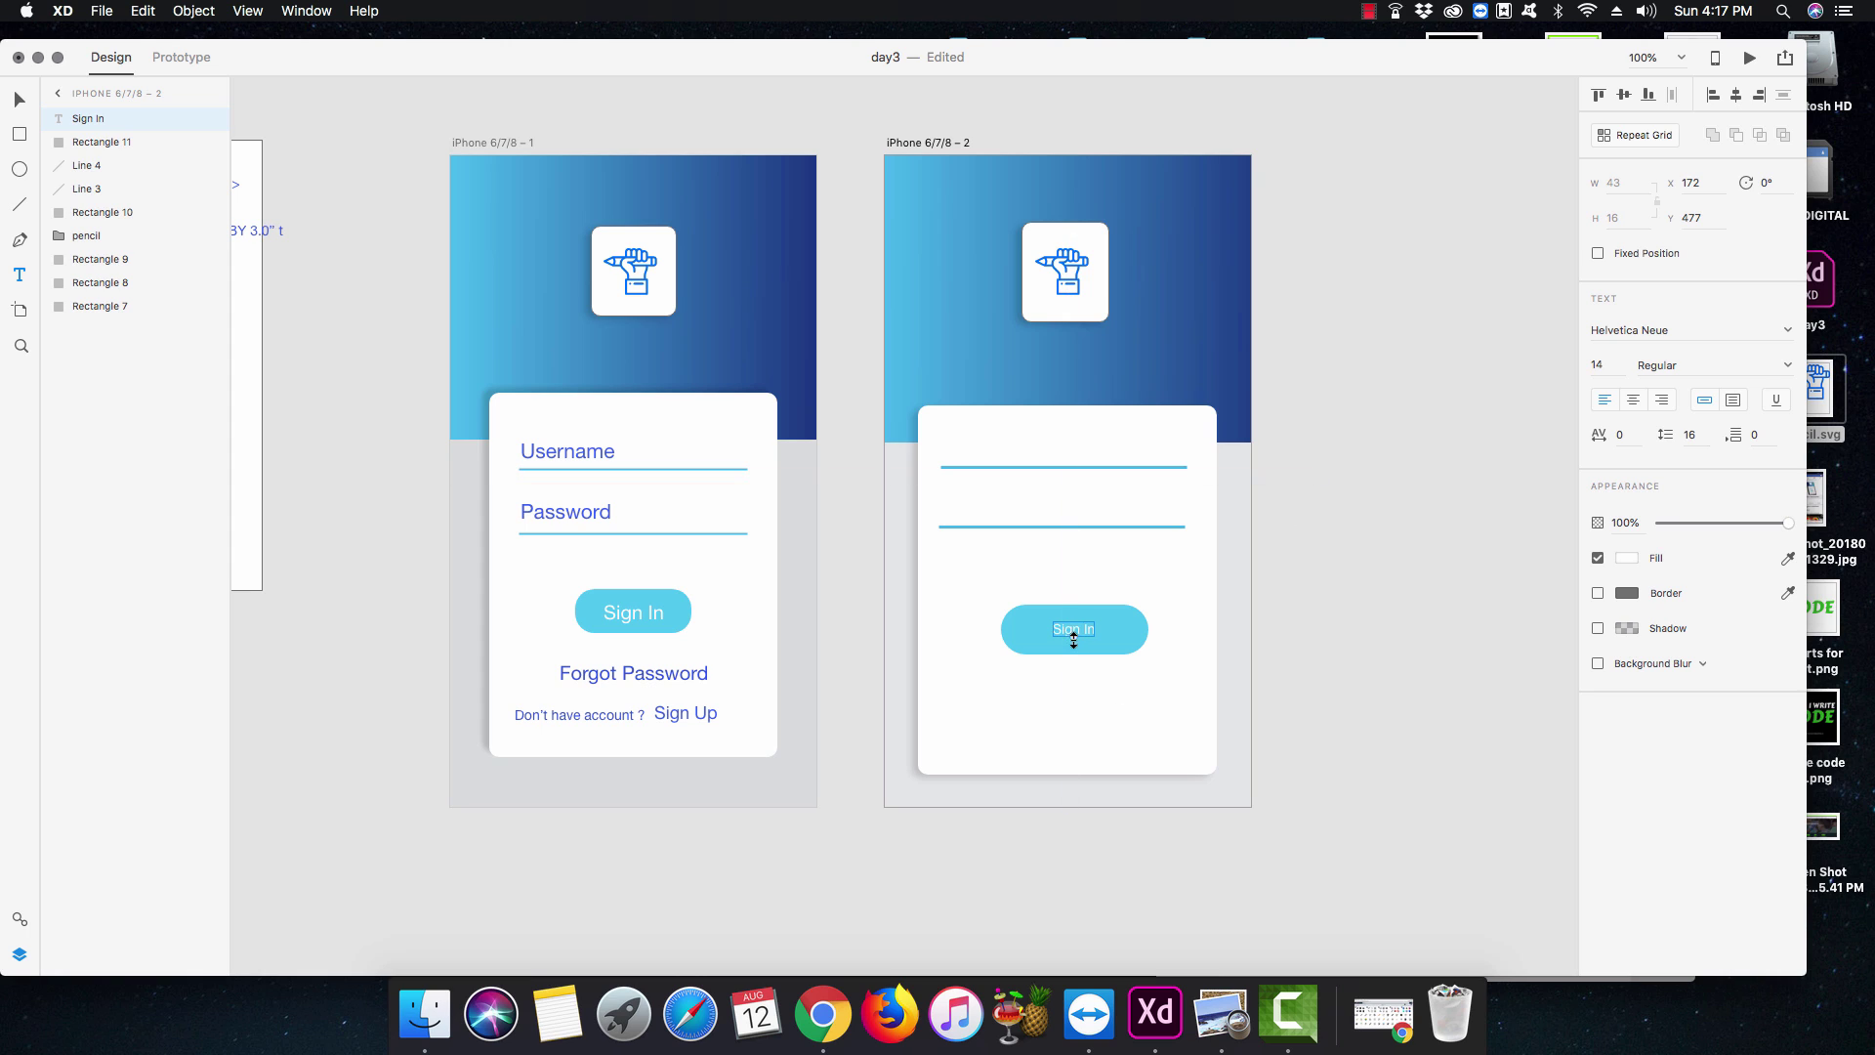
# Enlarge the Sign In label to size 20 and centre it on its button.
pyautogui.moveTo(1073, 640); pyautogui.dragTo(1072, 644)
pyautogui.click(1339, 661)
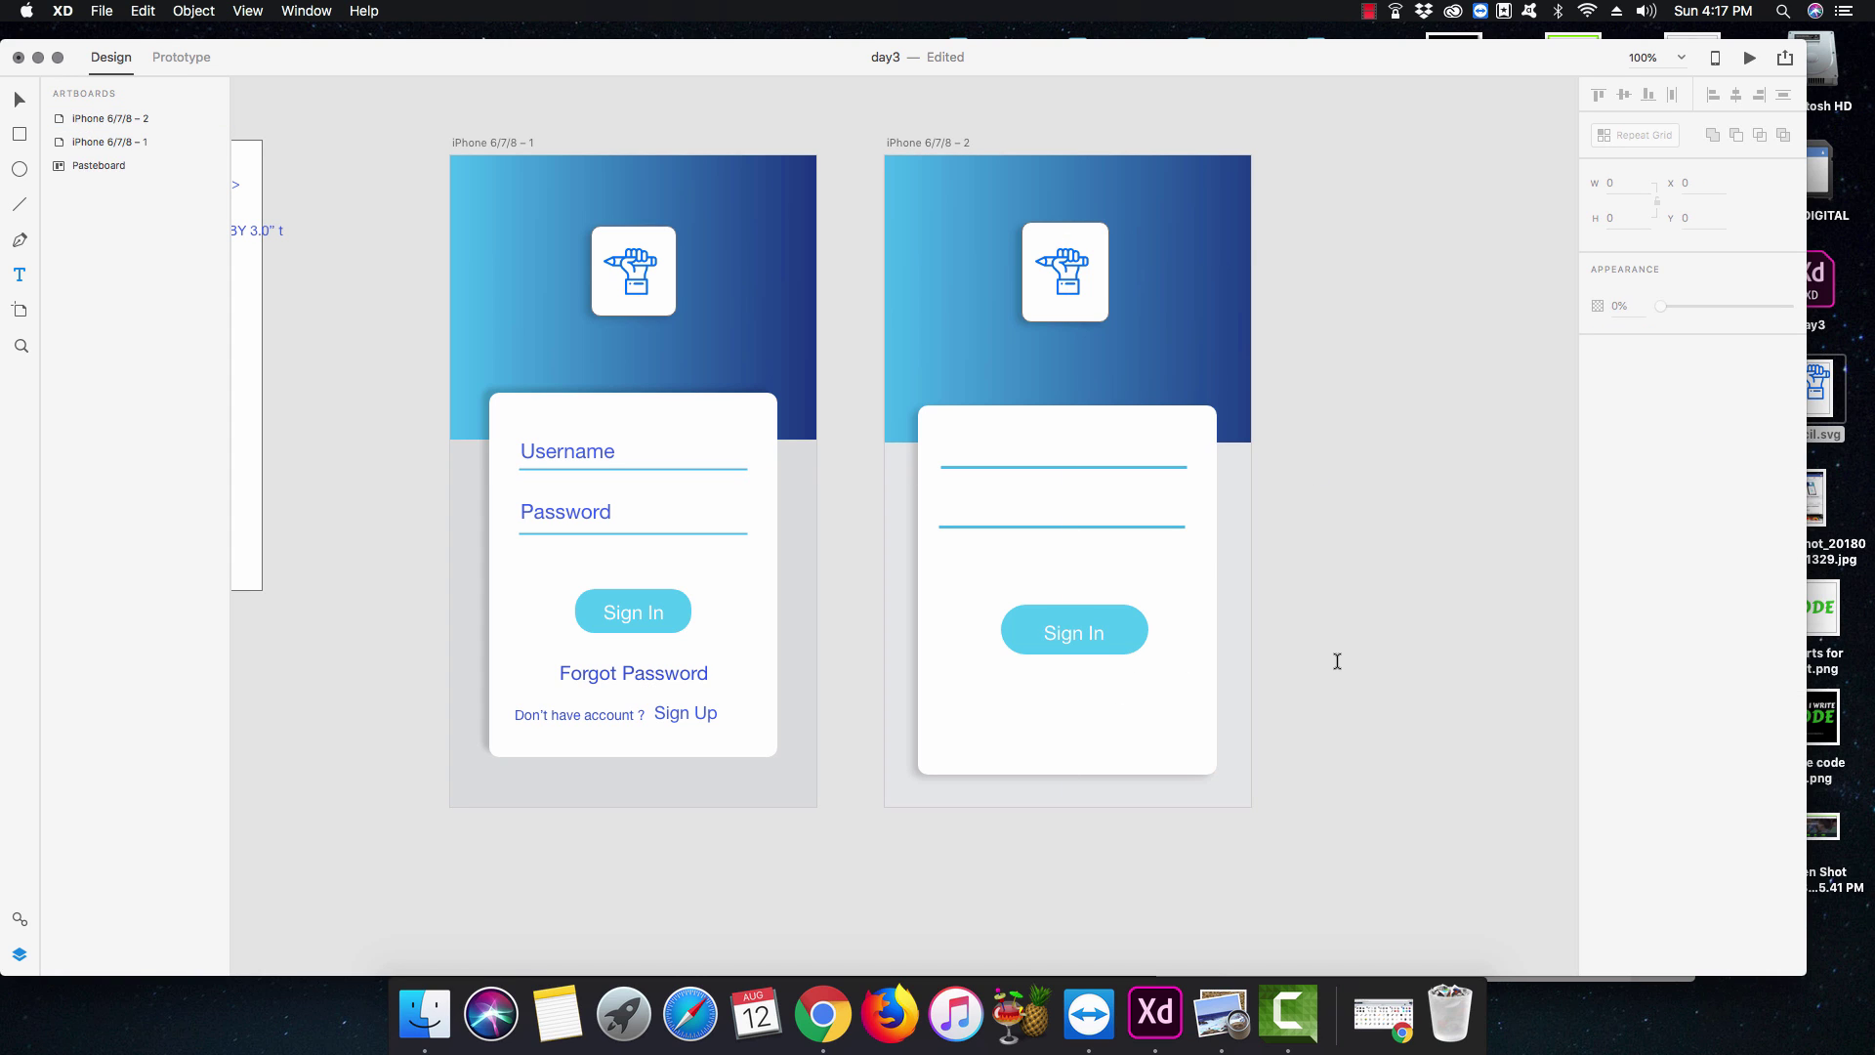
pyautogui.moveTo(1082, 635); pyautogui.dragTo(1086, 629)
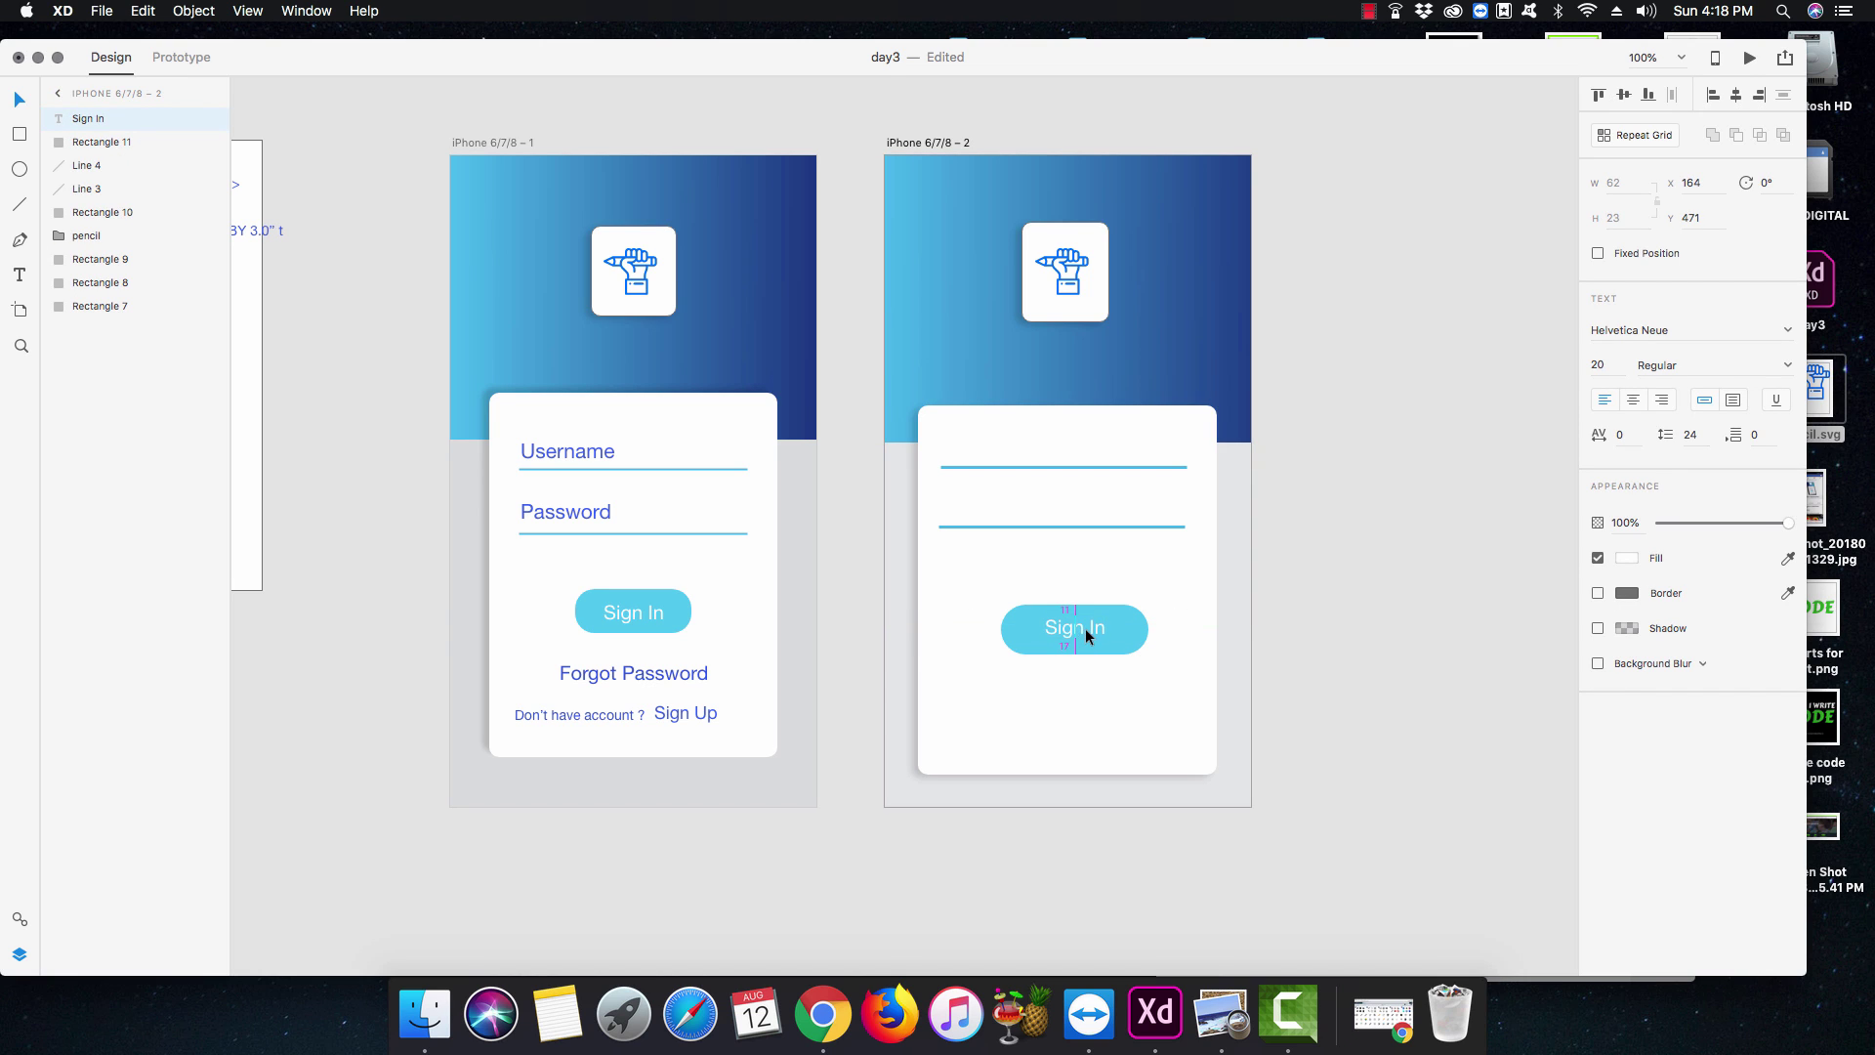
pyautogui.click(1407, 636)
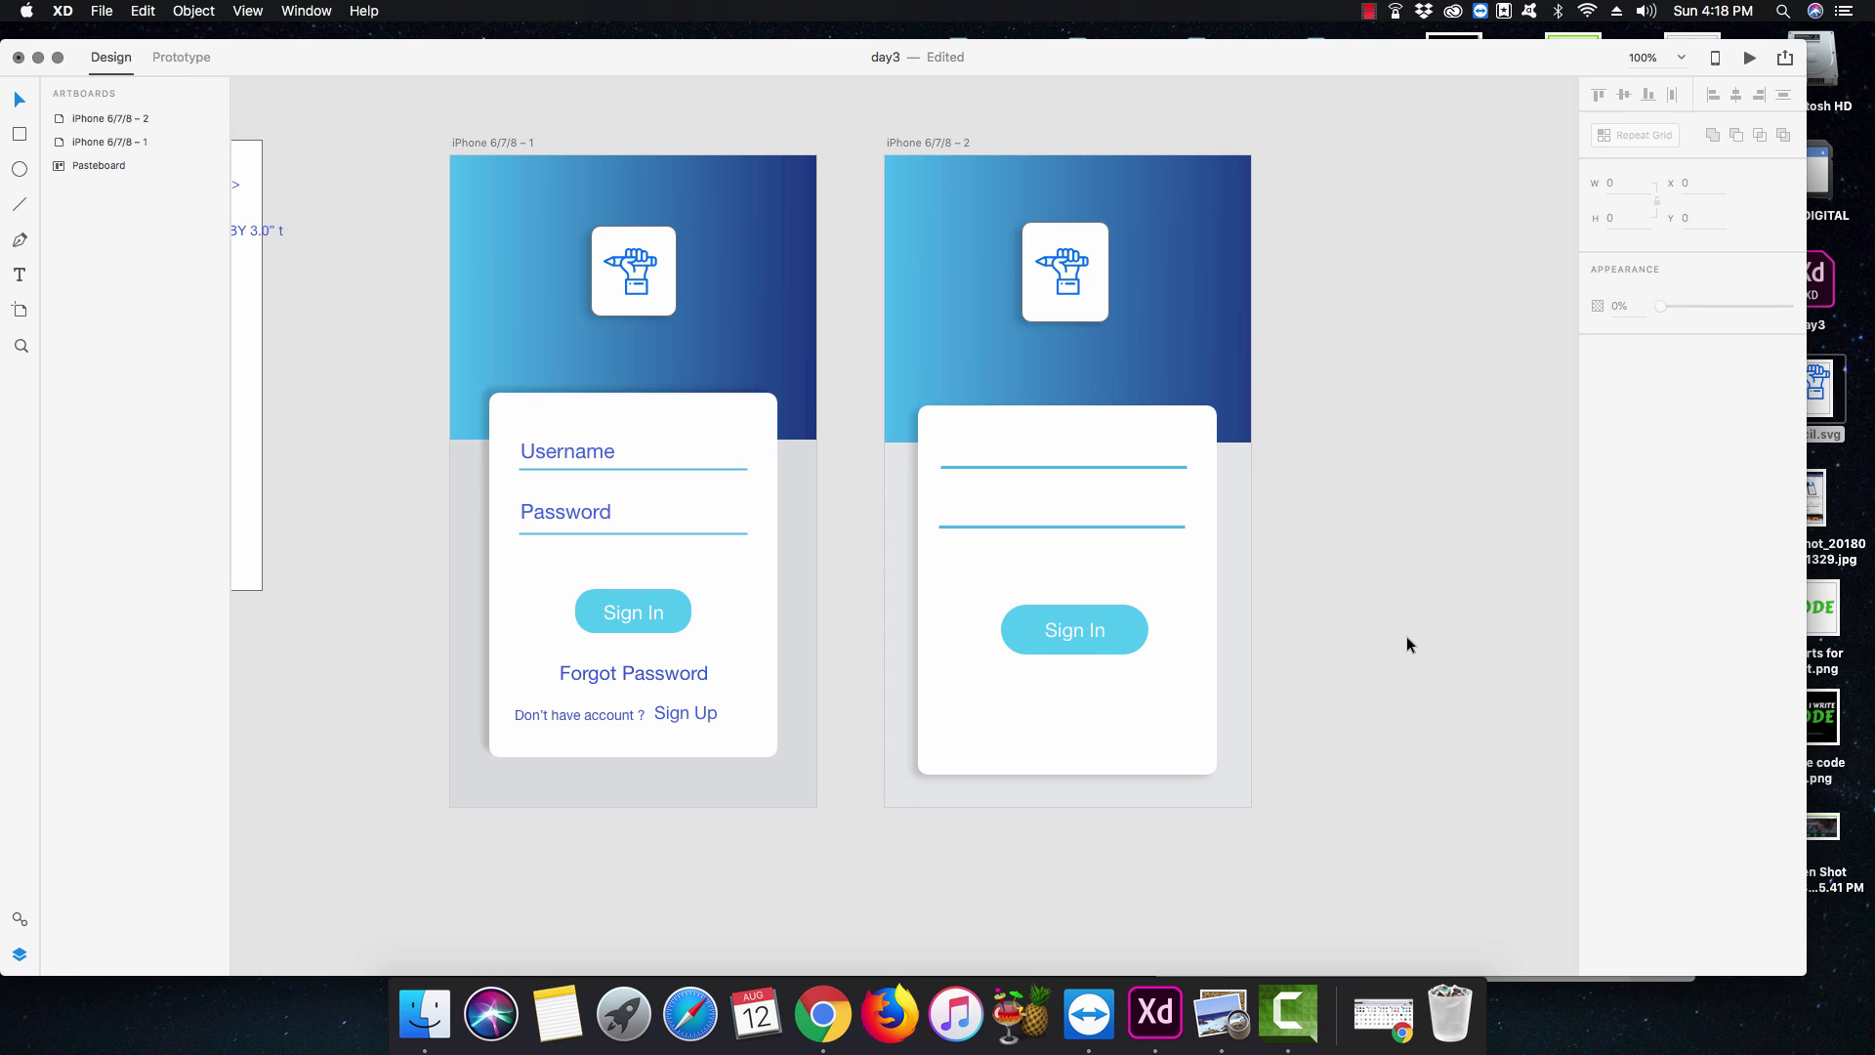
pyautogui.click(1093, 625)
pyautogui.keyDown('shift'); pyautogui.click(1123, 627); pyautogui.keyUp('shift')
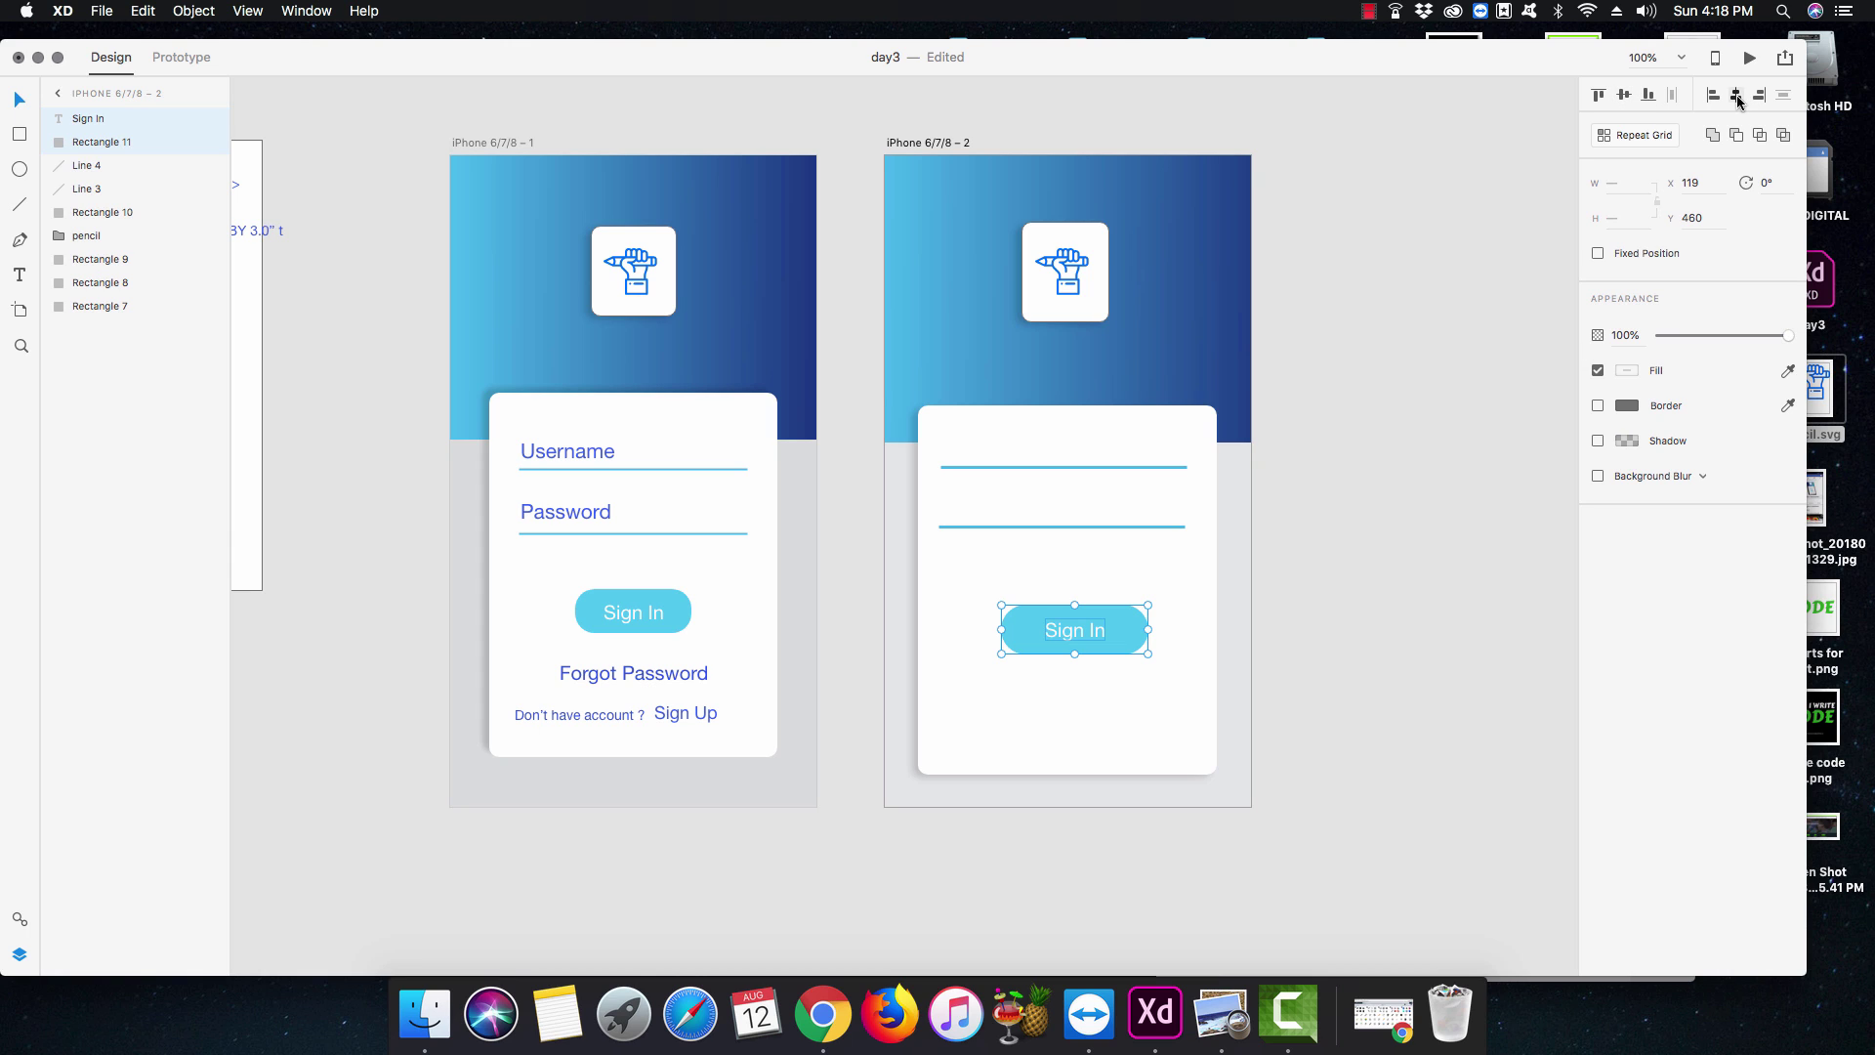
pyautogui.click(1404, 584)
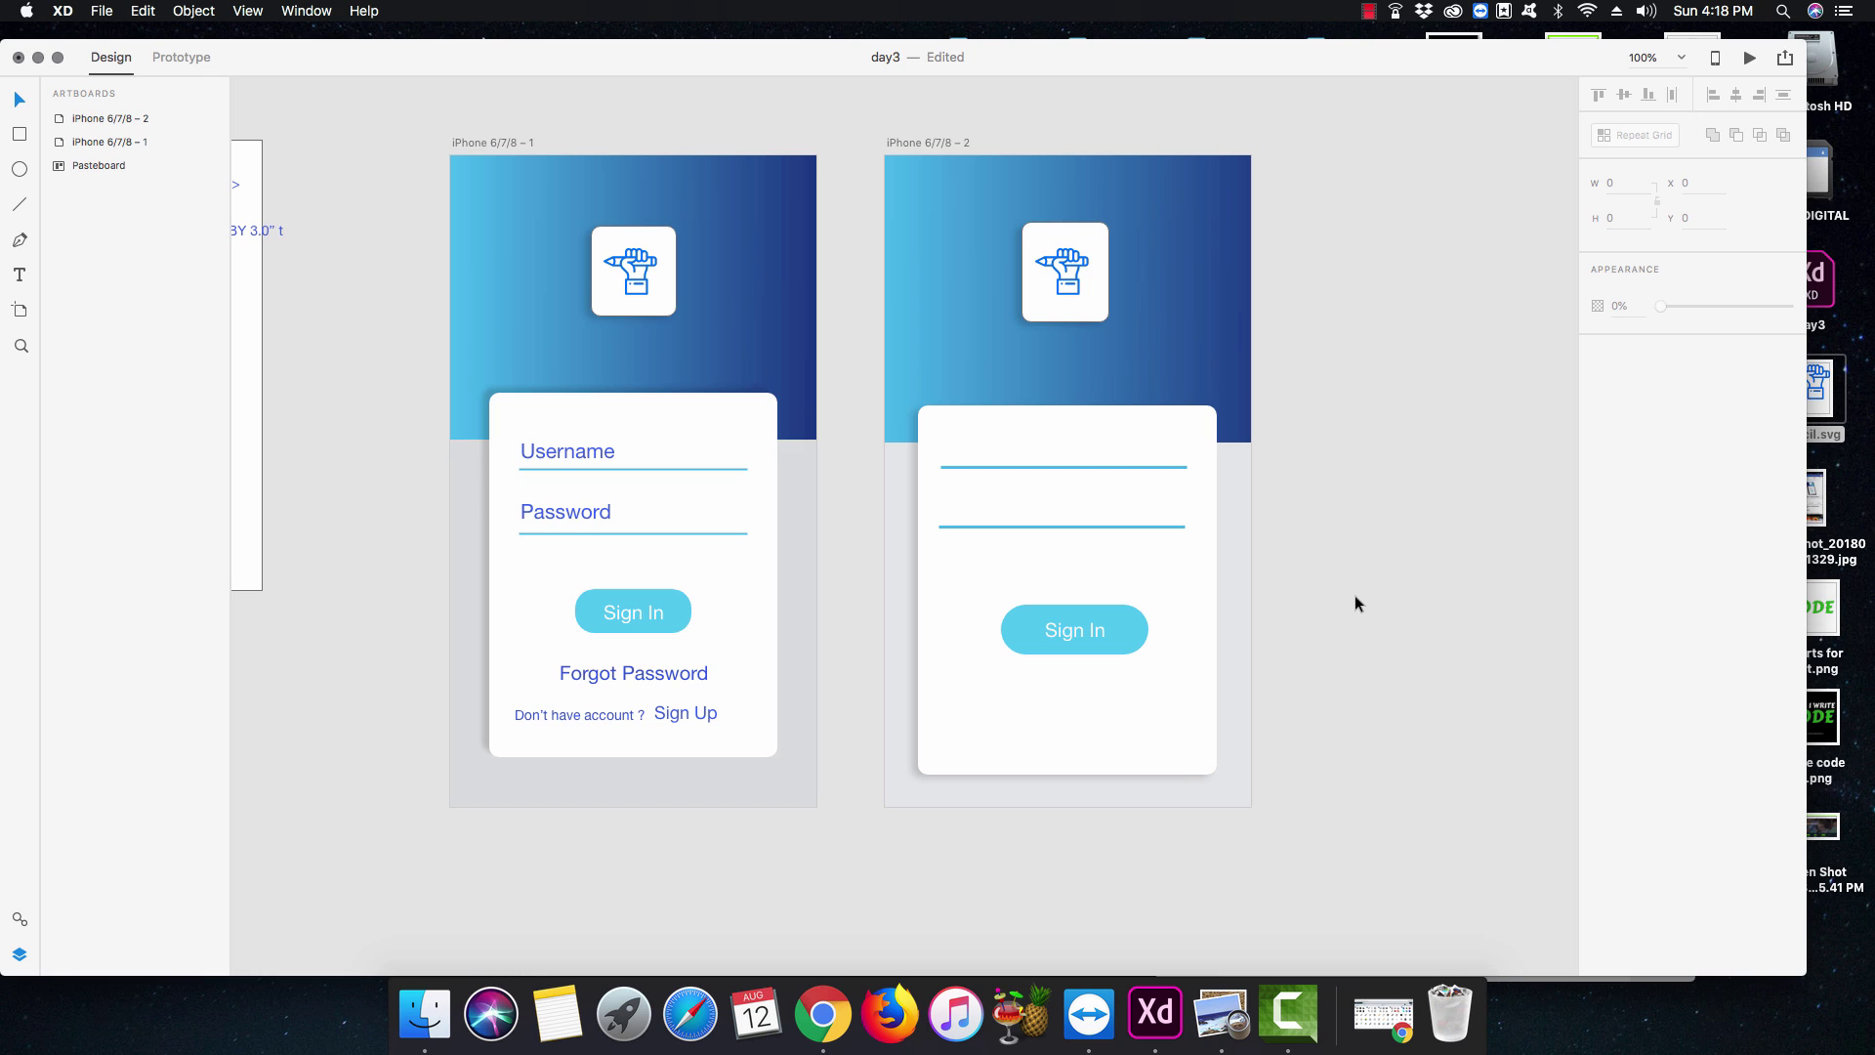
# Add the text "Username" above the upper field line, filled with the blue sampled from the login screen's Password label.
pyautogui.press('t')
pyautogui.click(954, 449)
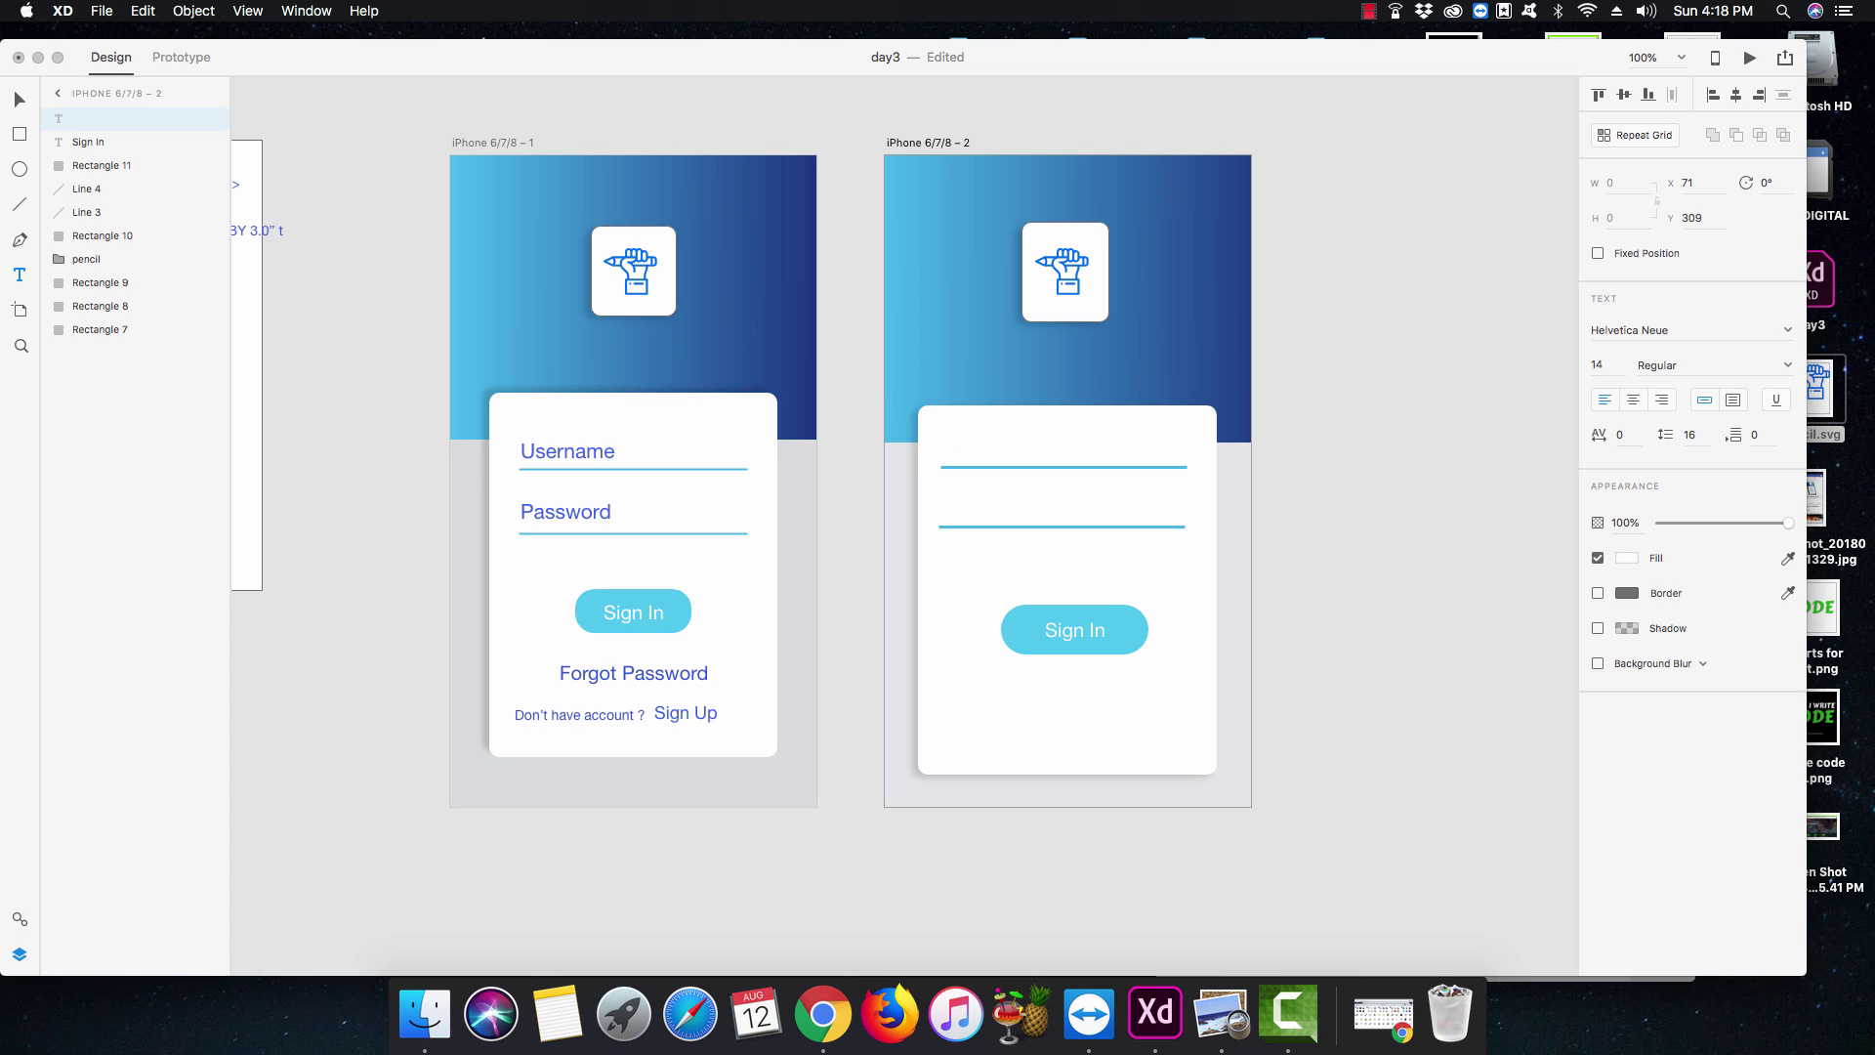
pyautogui.press('super+a')
pyautogui.click(1627, 558)
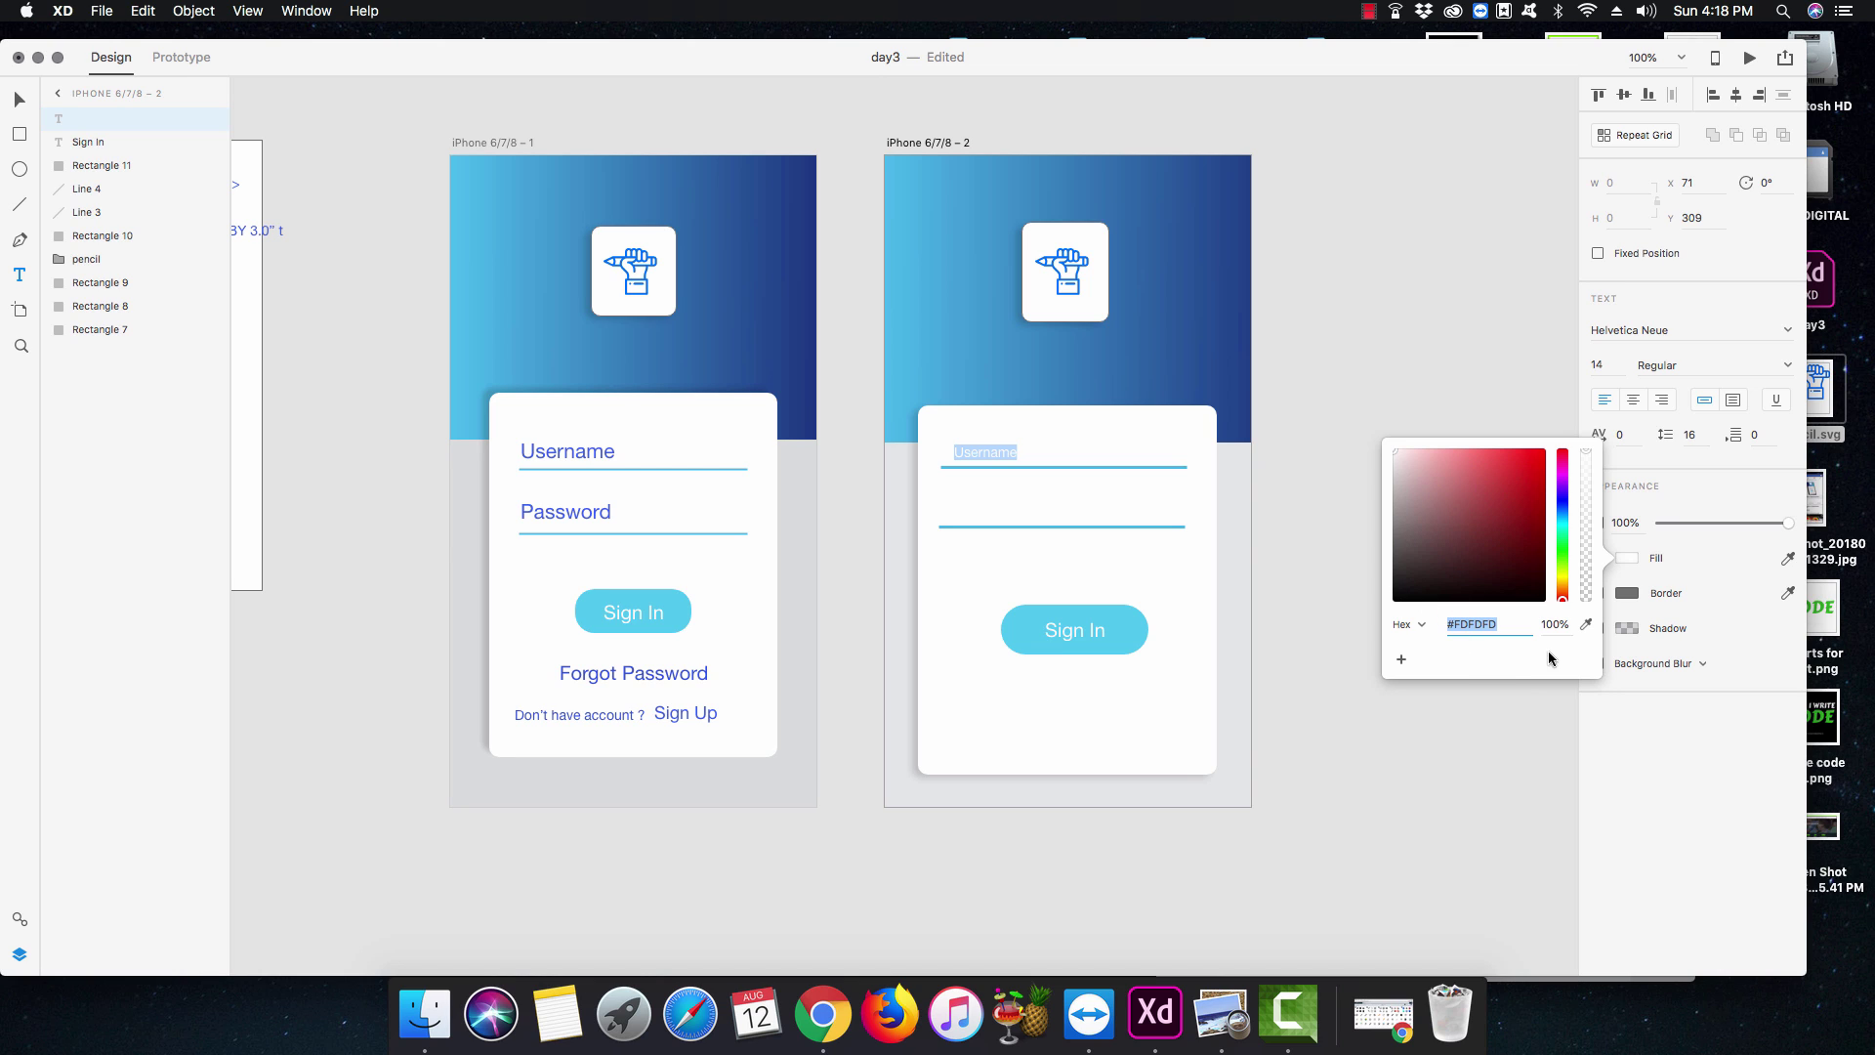
pyautogui.click(1584, 624)
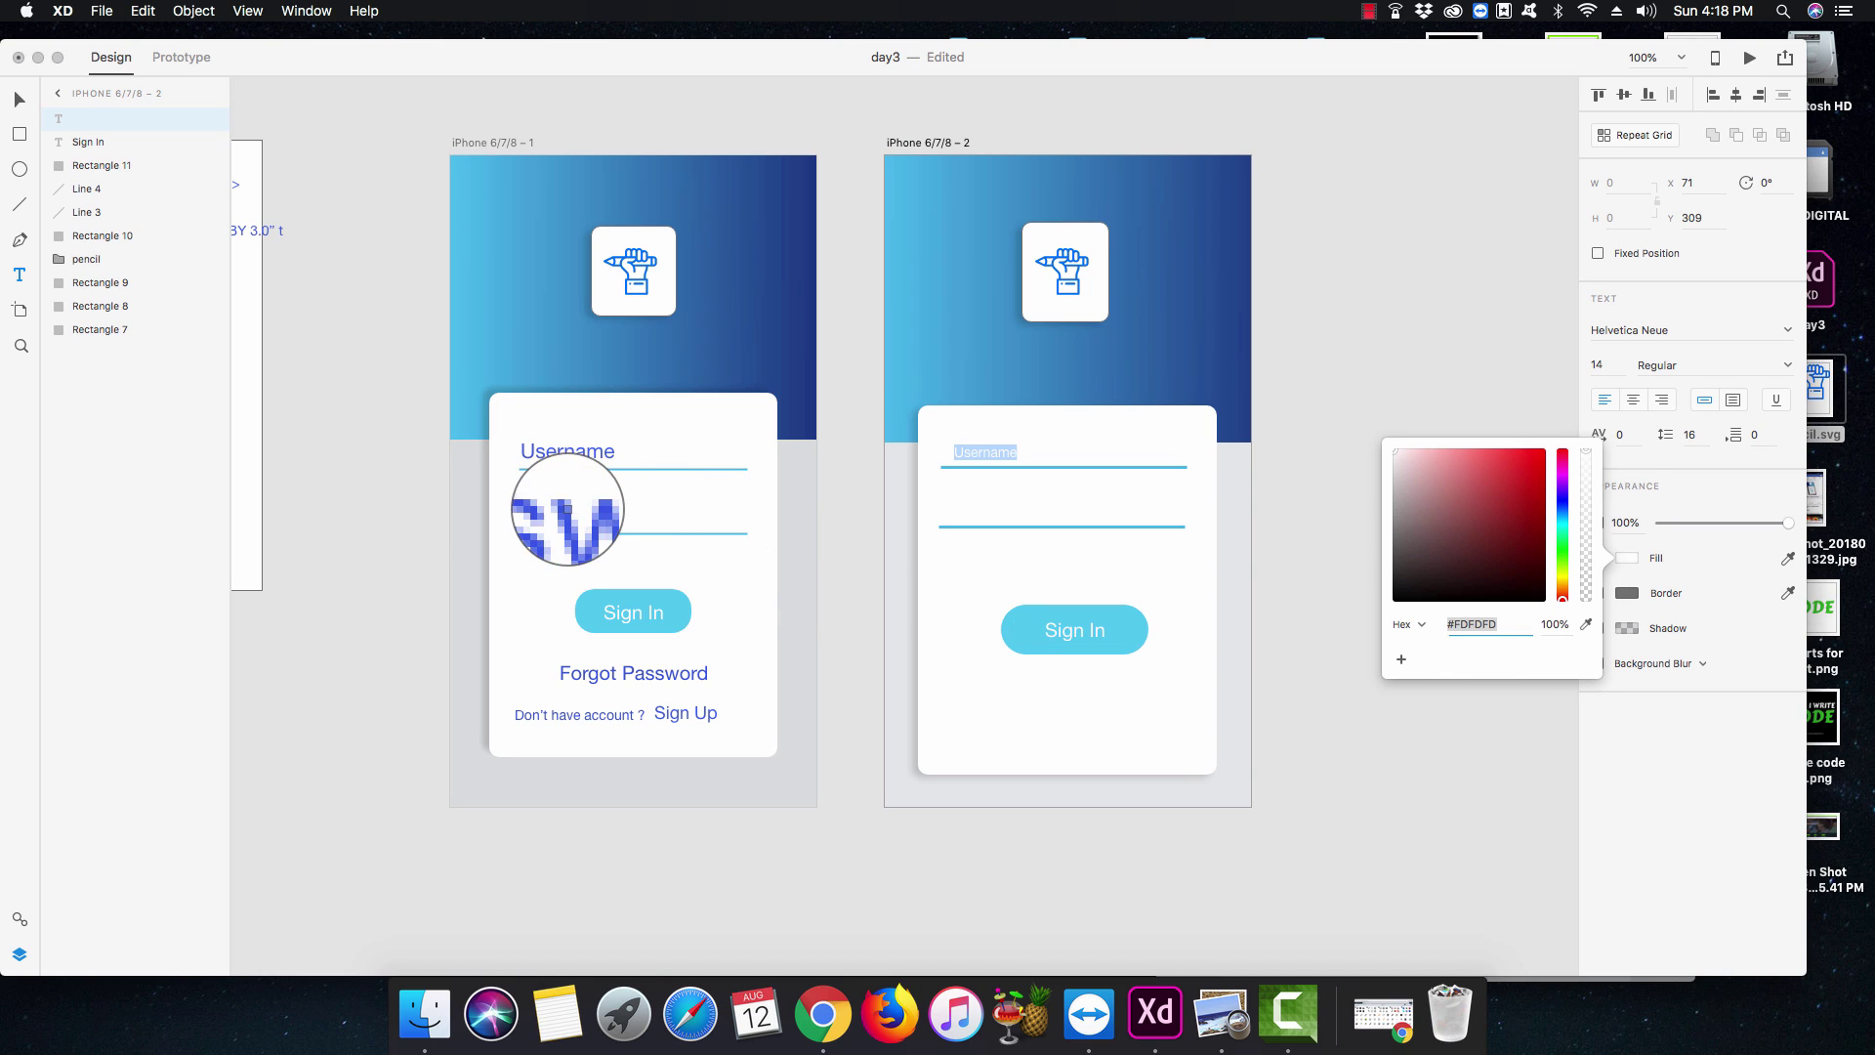
pyautogui.click(567, 509)
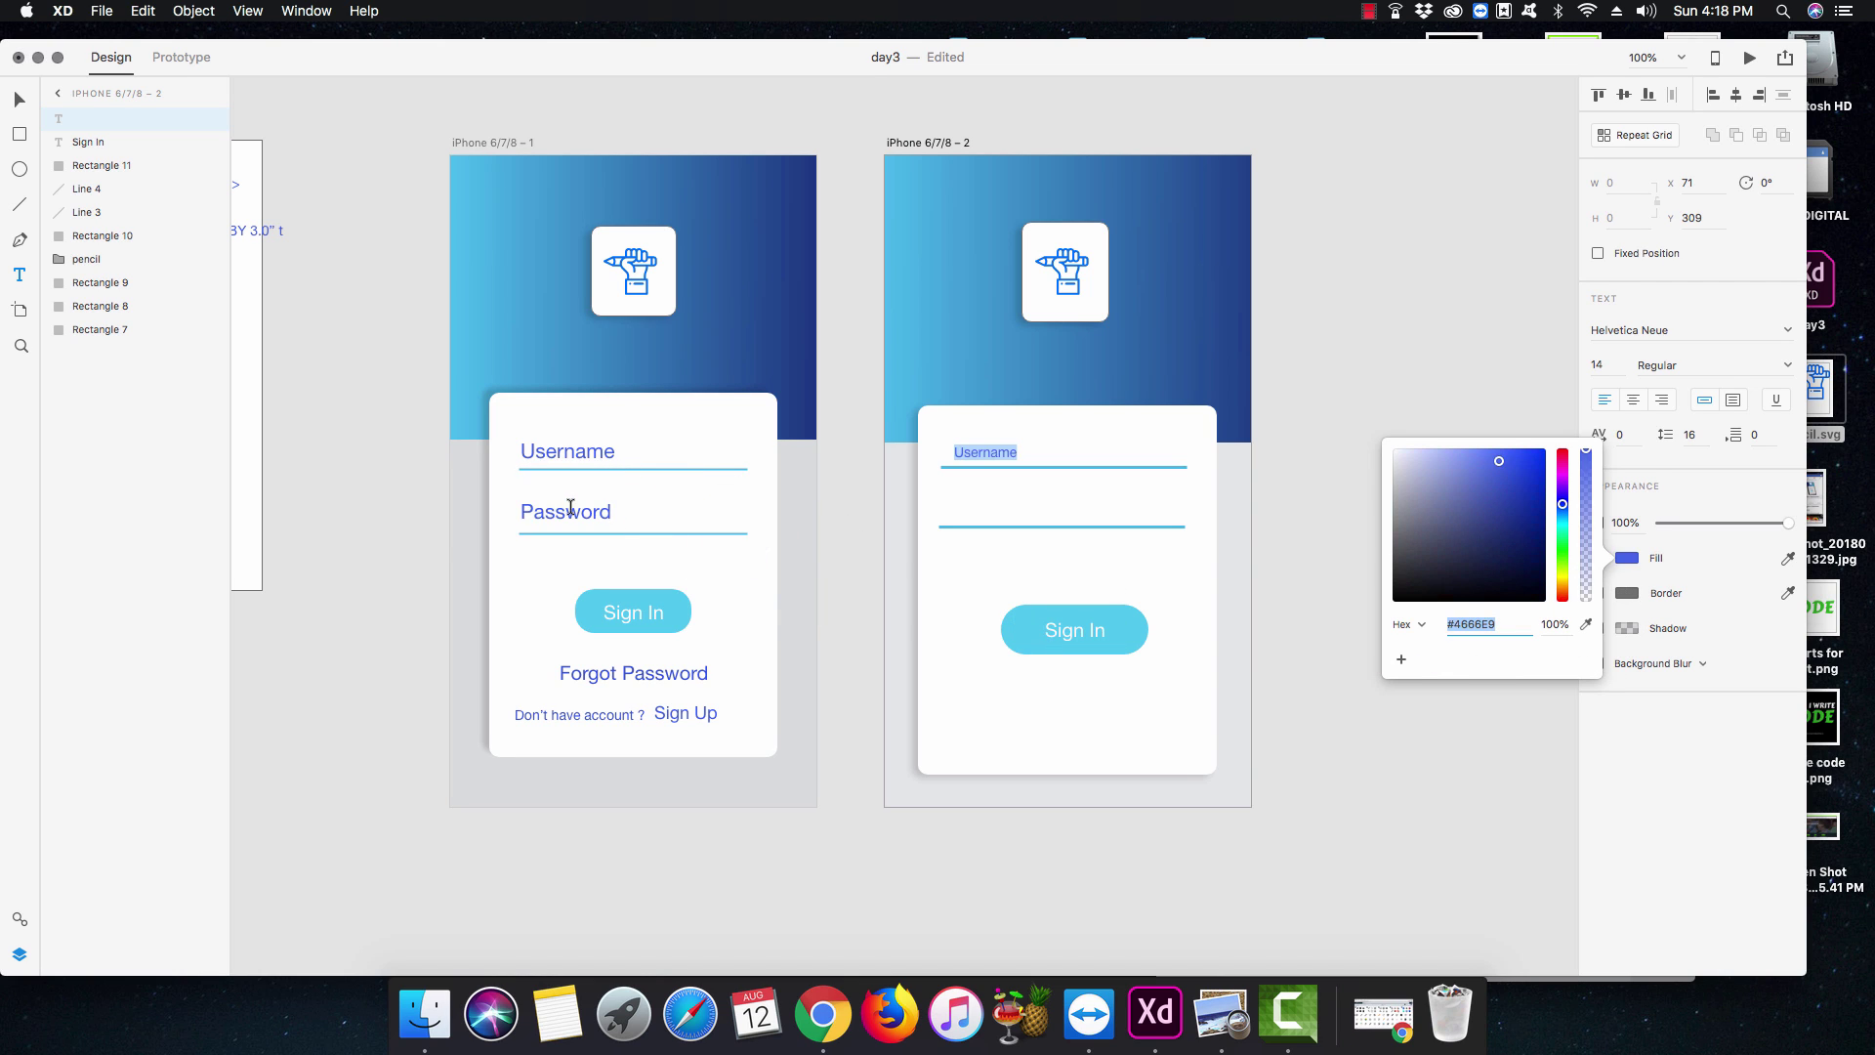
pyautogui.press('Escape')
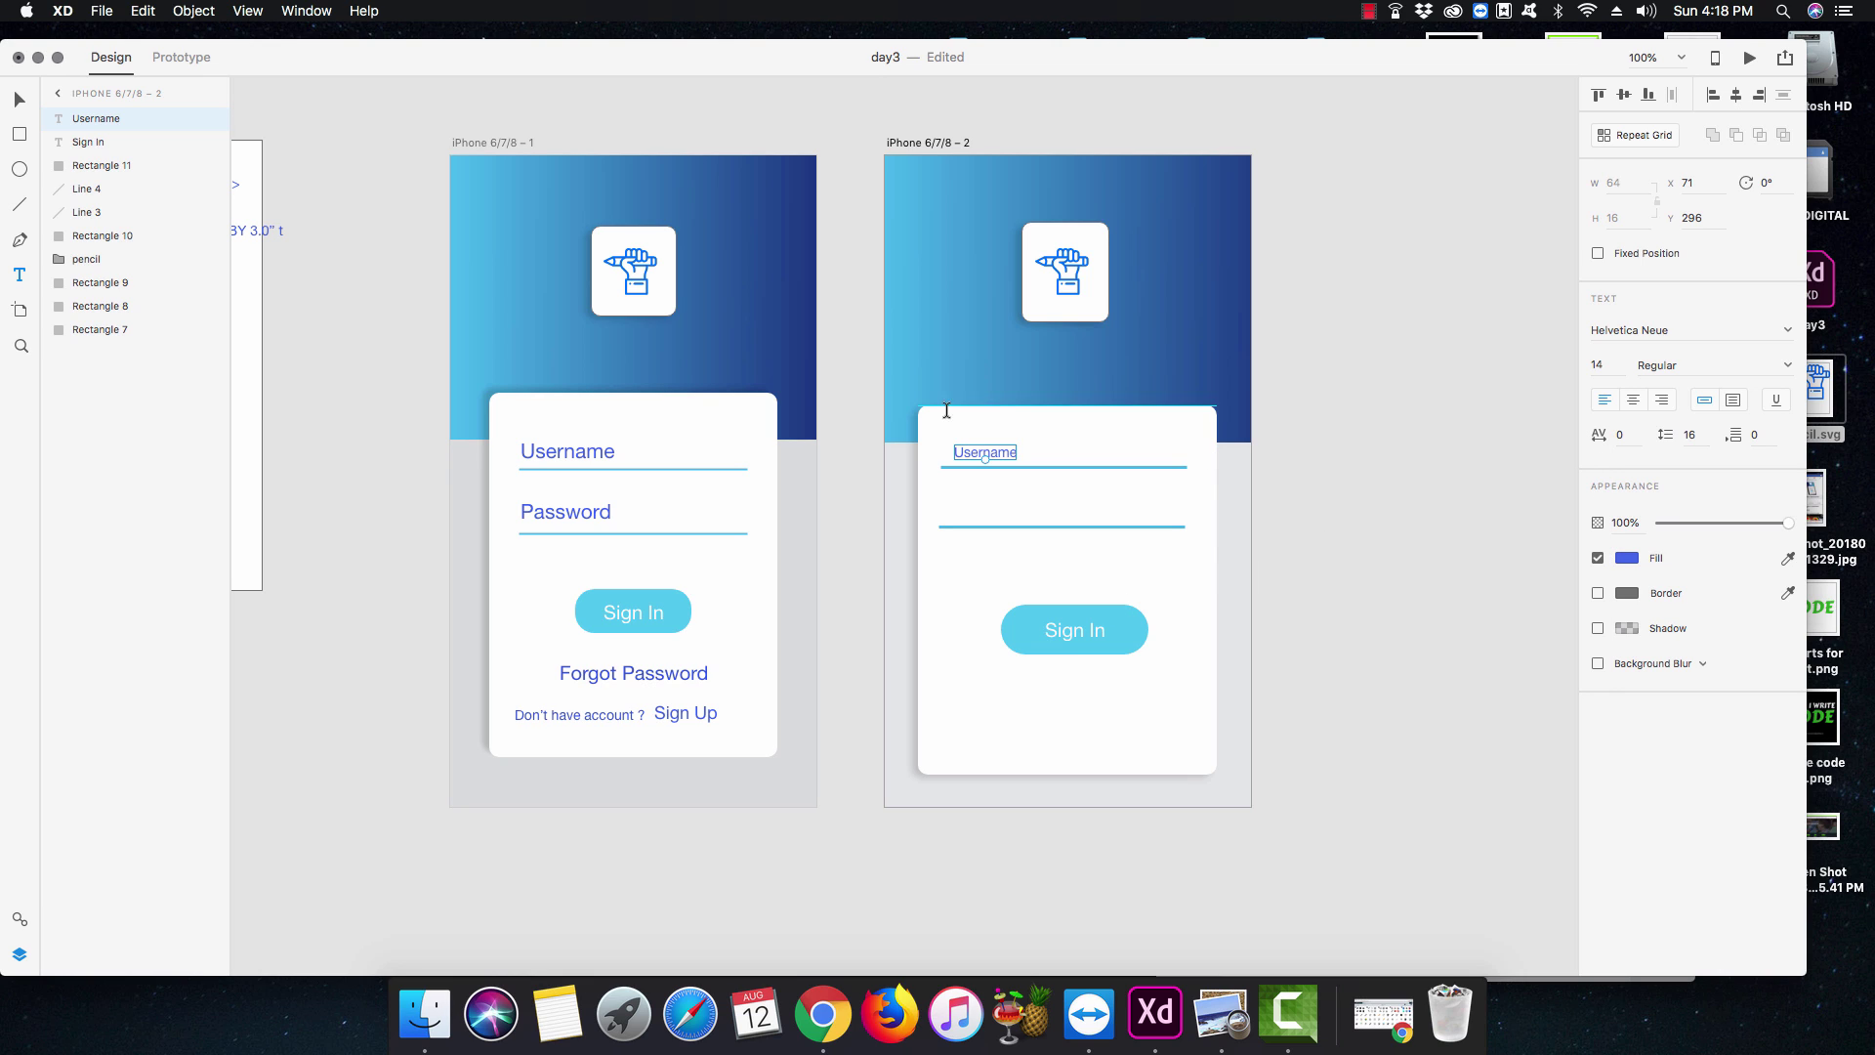
# Enlarge the Username label to size 21 and align it with the start of the upper field line, just above it.
pyautogui.moveTo(987, 463); pyautogui.dragTo(991, 469)
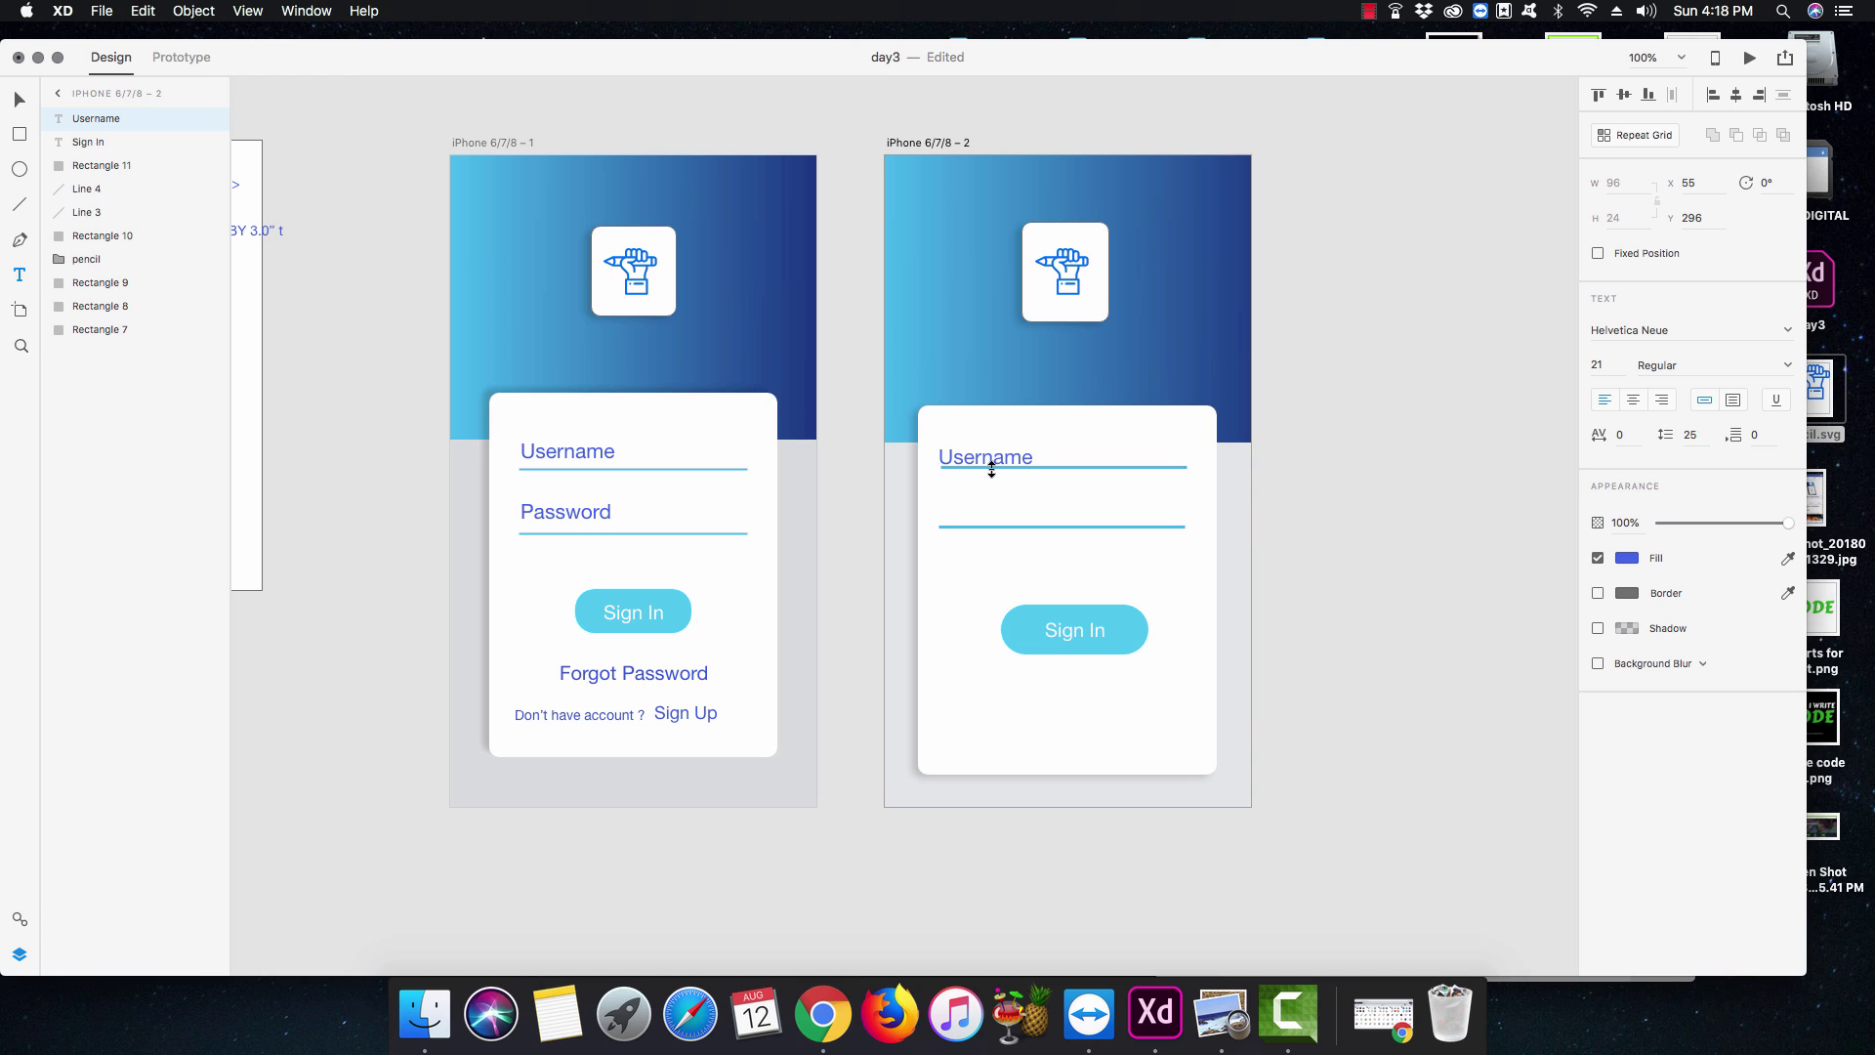
pyautogui.press('Escape')
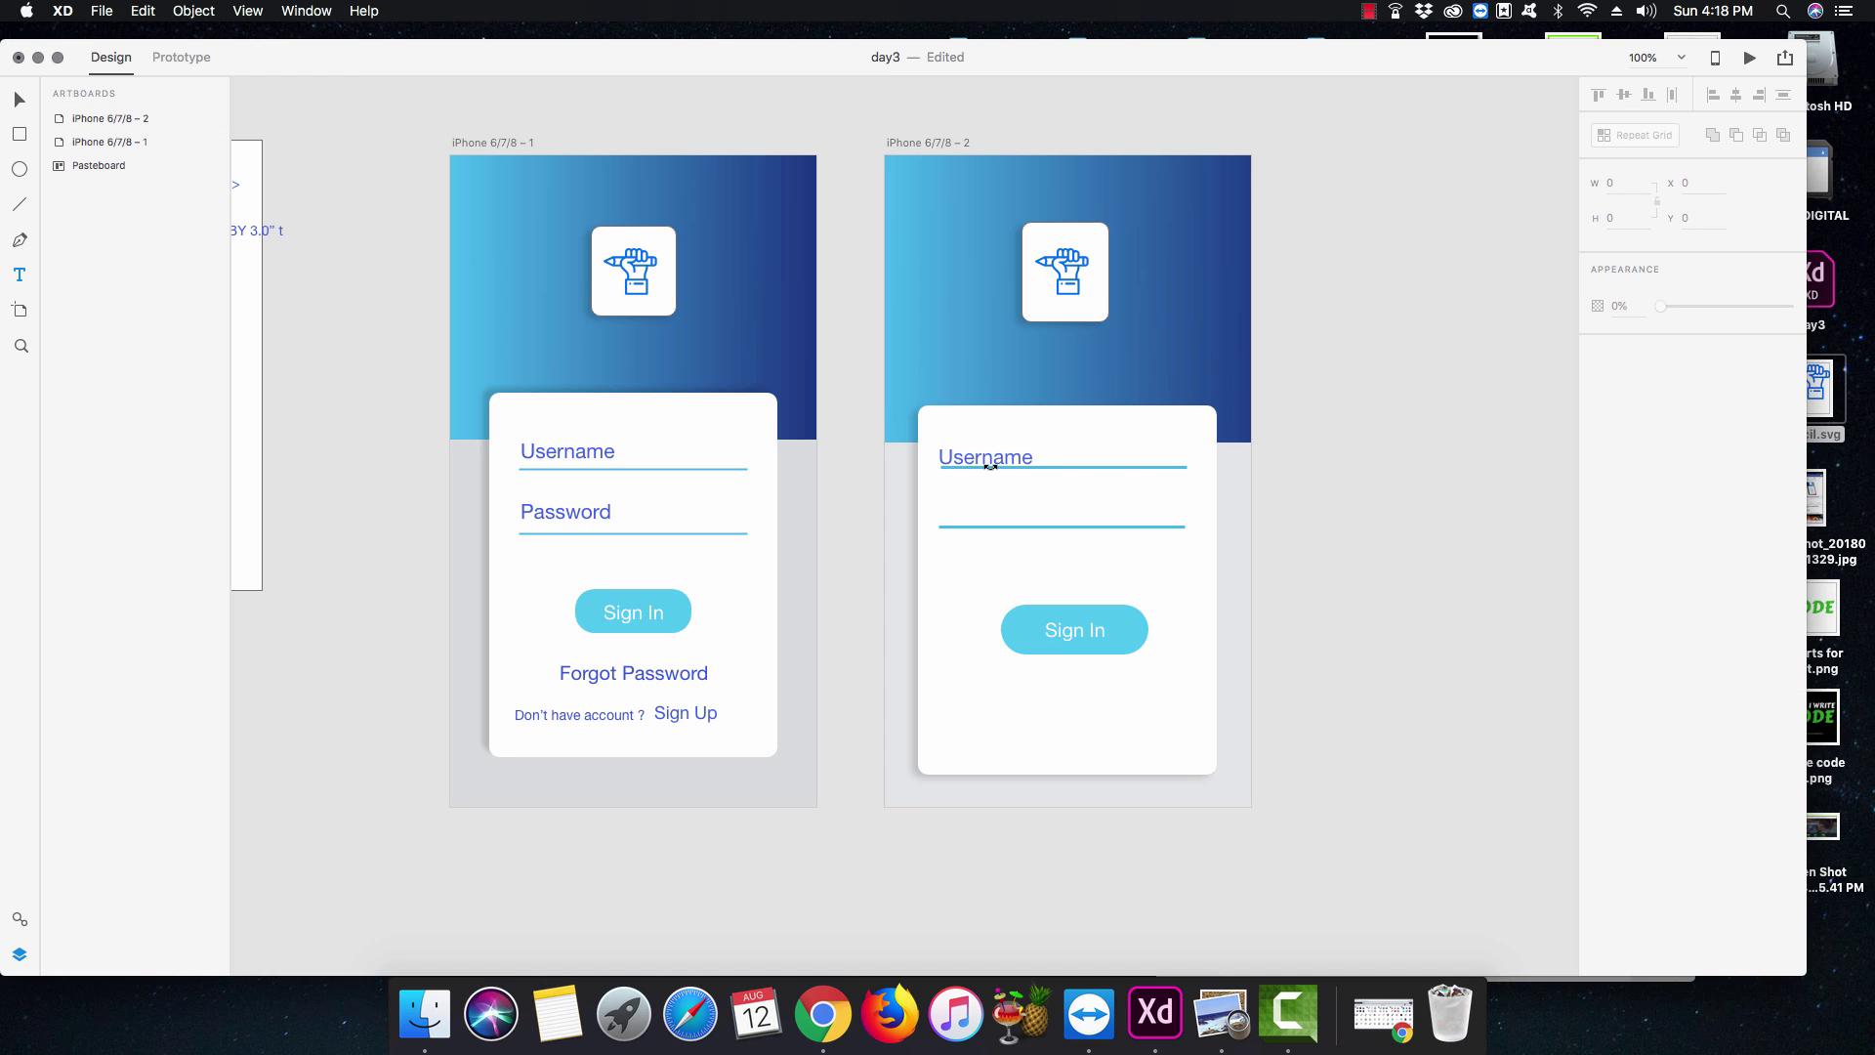
pyautogui.moveTo(986, 451); pyautogui.dragTo(994, 444)
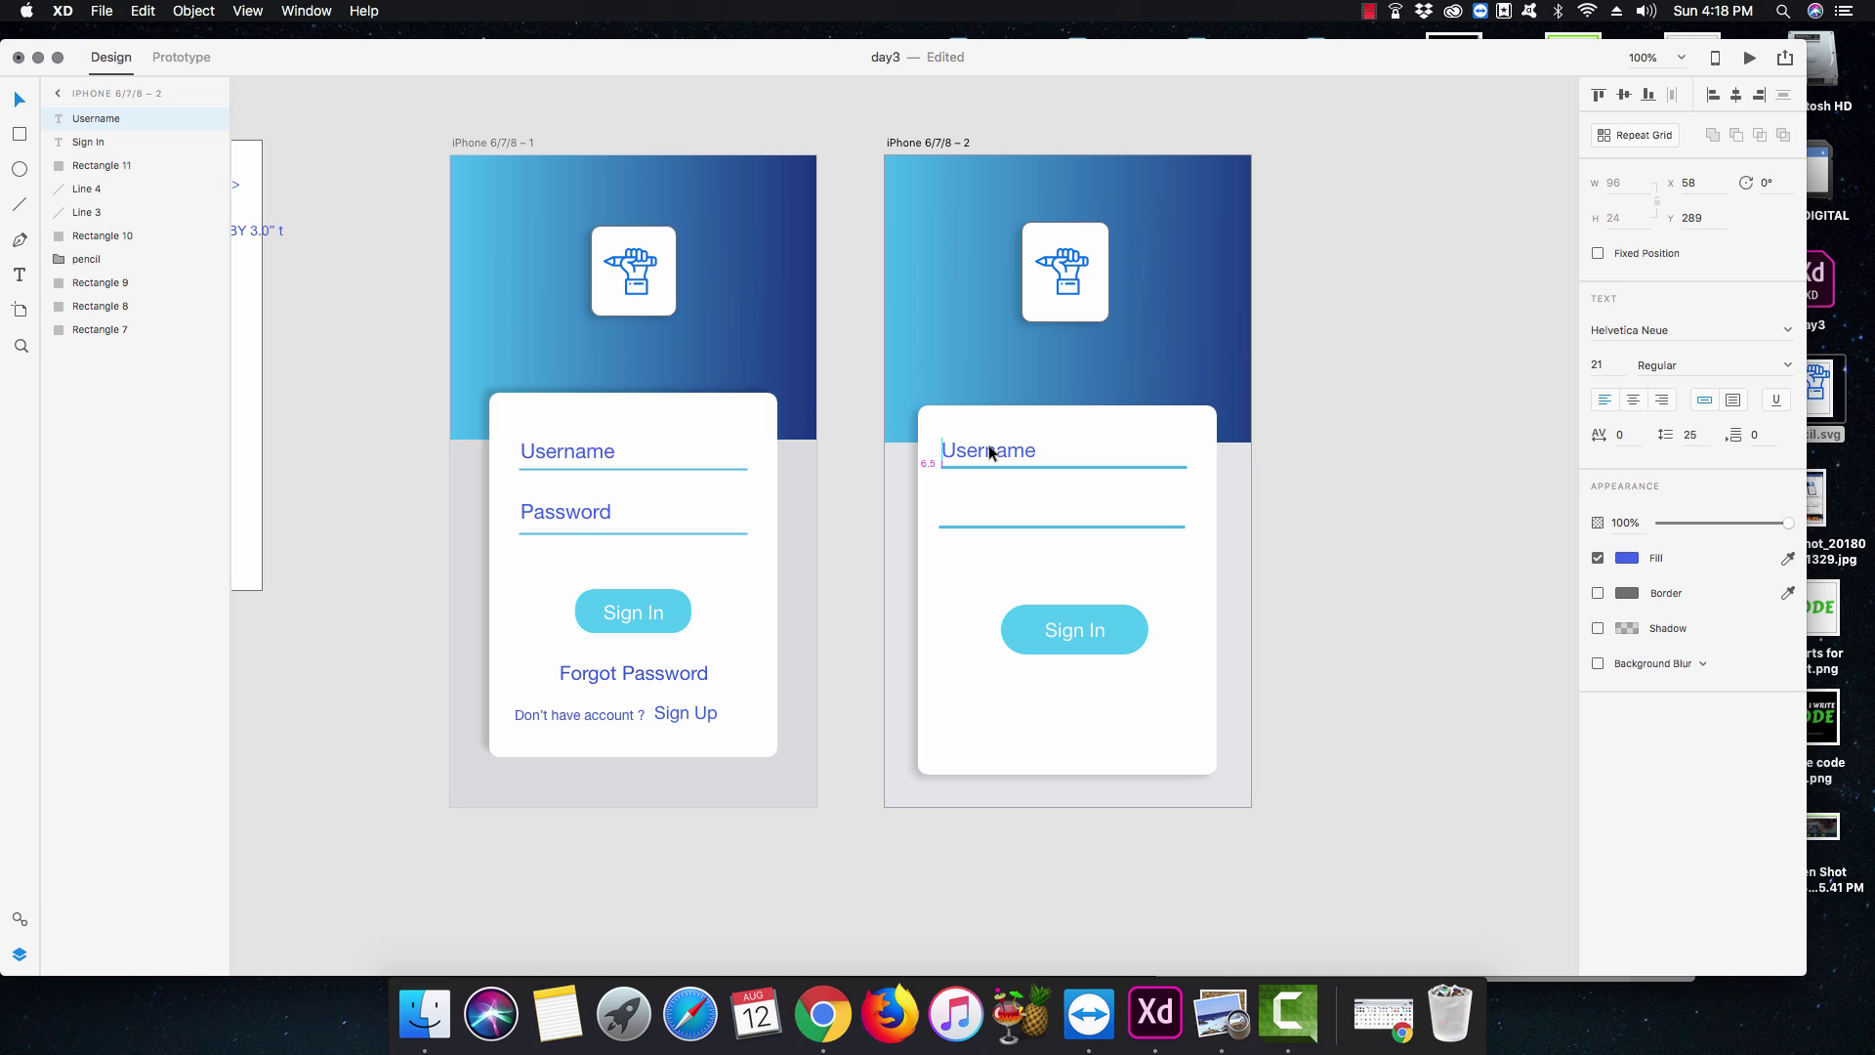
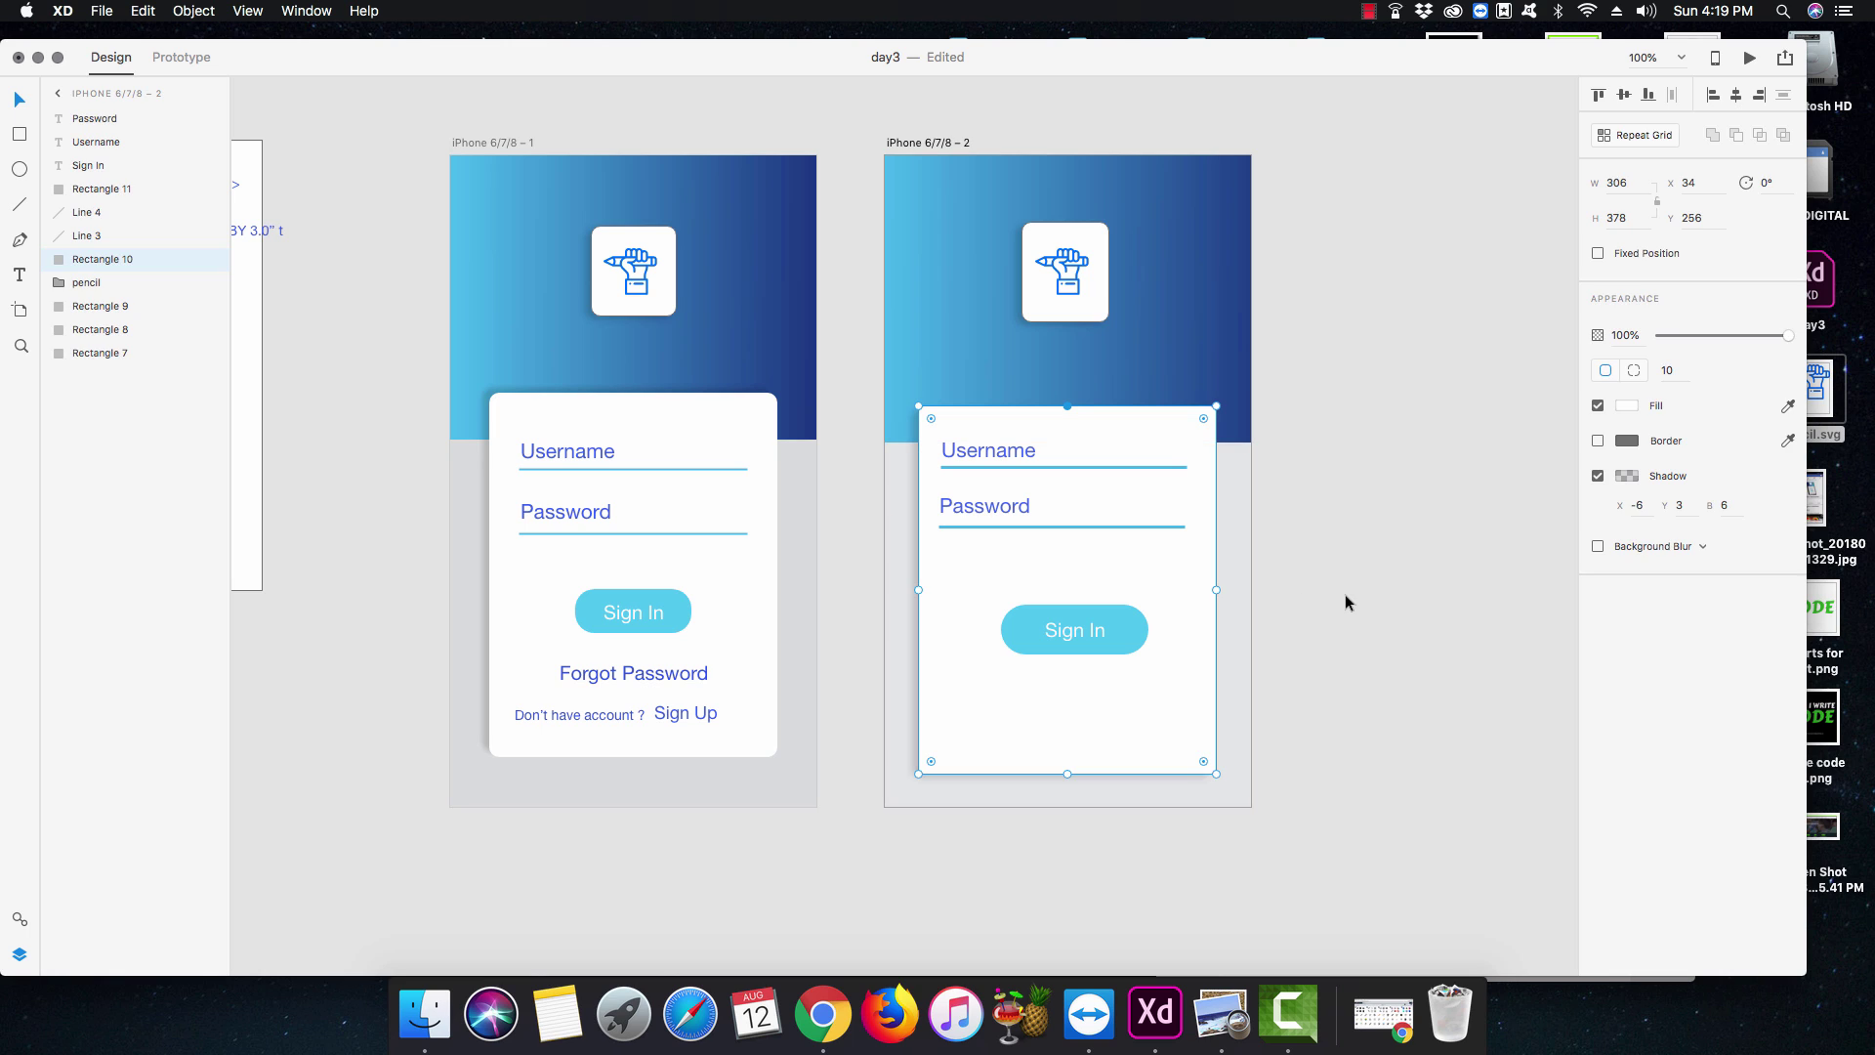
# Add the text "Forgot Password ?" at size 21 and place it centred just below the Sign In button.
pyautogui.click(1345, 596)
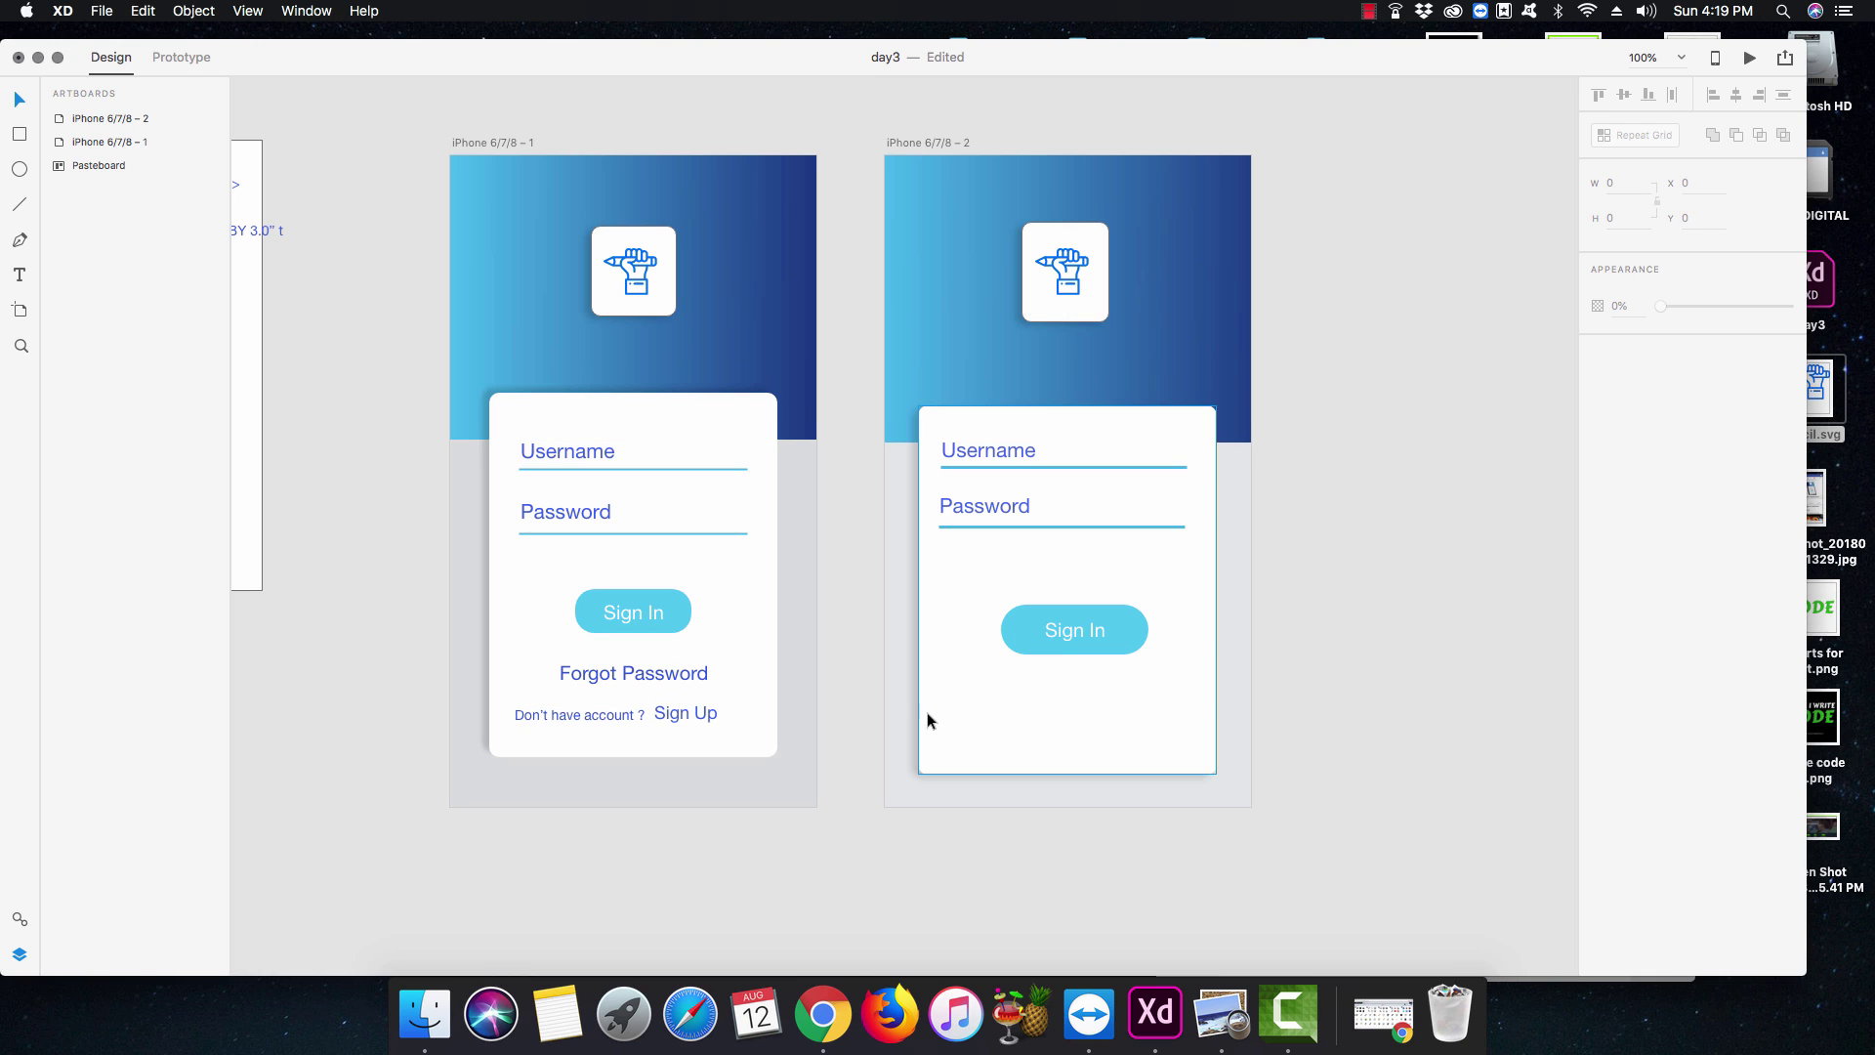
pyautogui.press('t')
pyautogui.click(1013, 695)
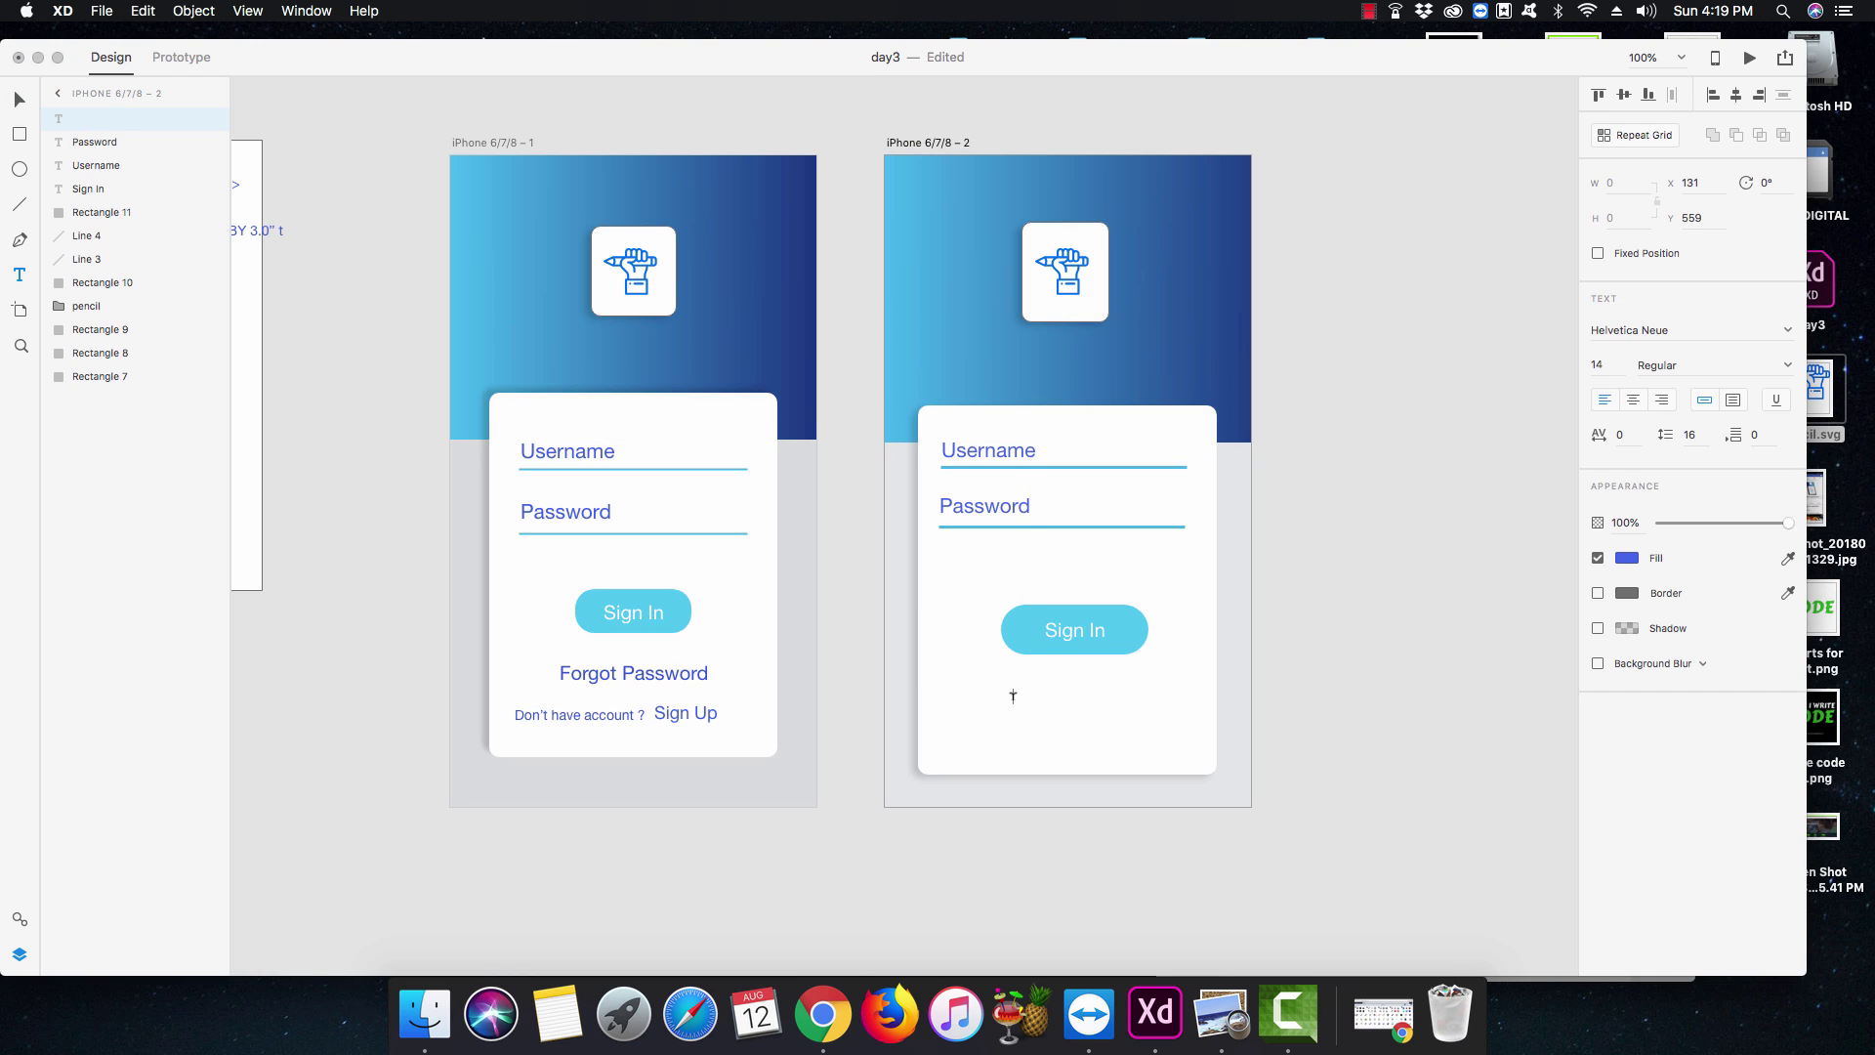
pyautogui.write('Forgot Password ?')
pyautogui.press('Escape')
pyautogui.moveTo(1071, 705); pyautogui.dragTo(1071, 713)
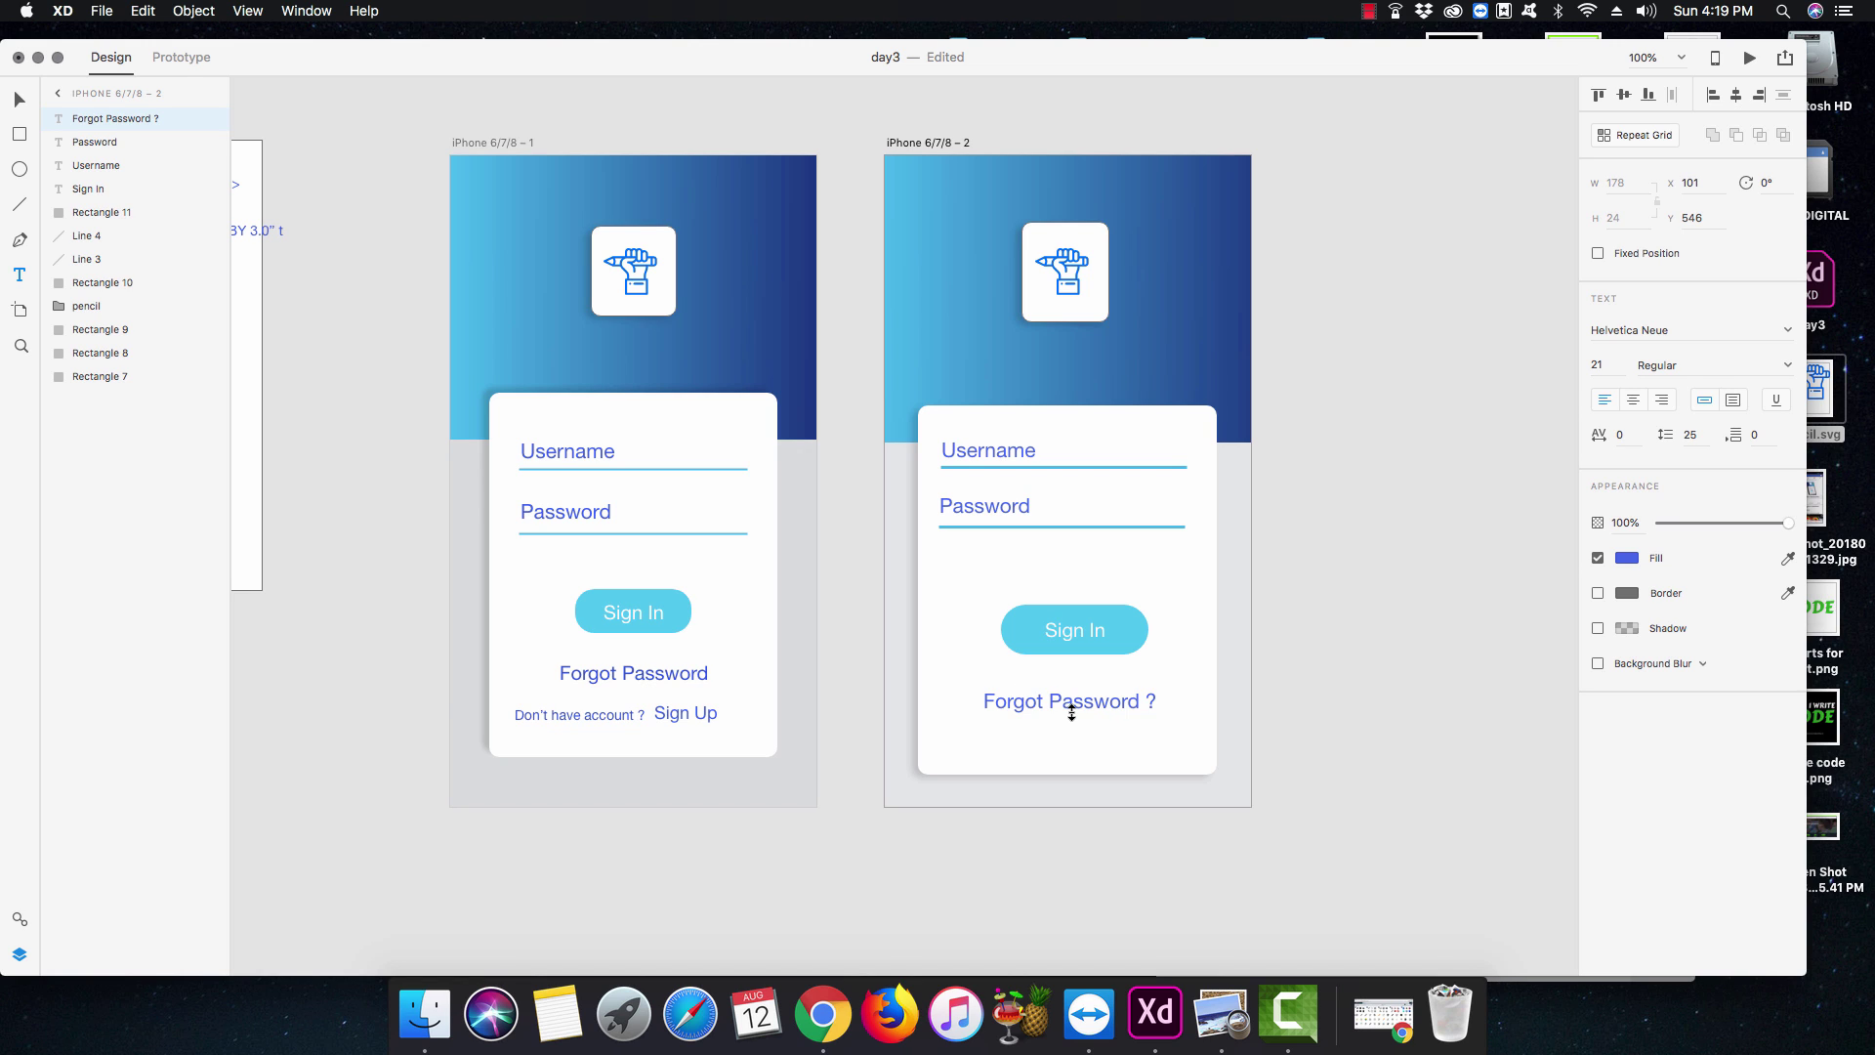
pyautogui.press('Escape')
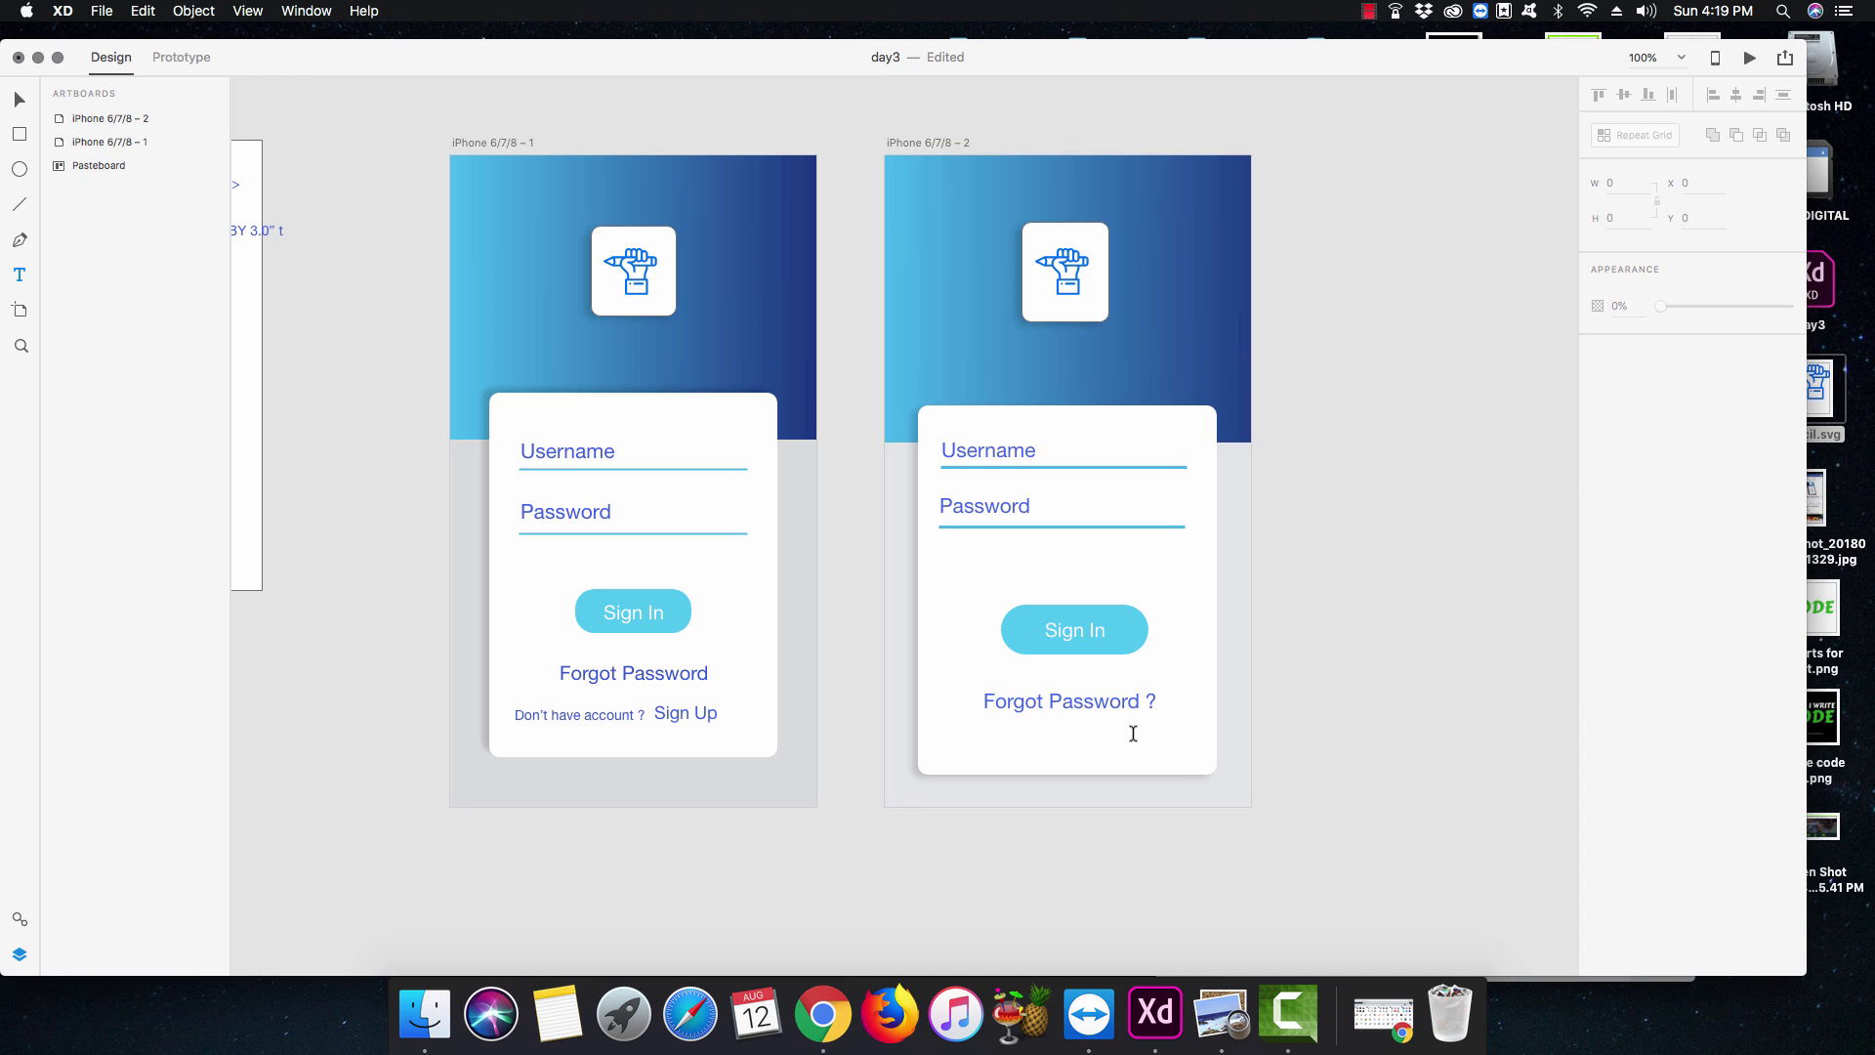
pyautogui.moveTo(1105, 699); pyautogui.dragTo(1102, 686)
pyautogui.click(1127, 730)
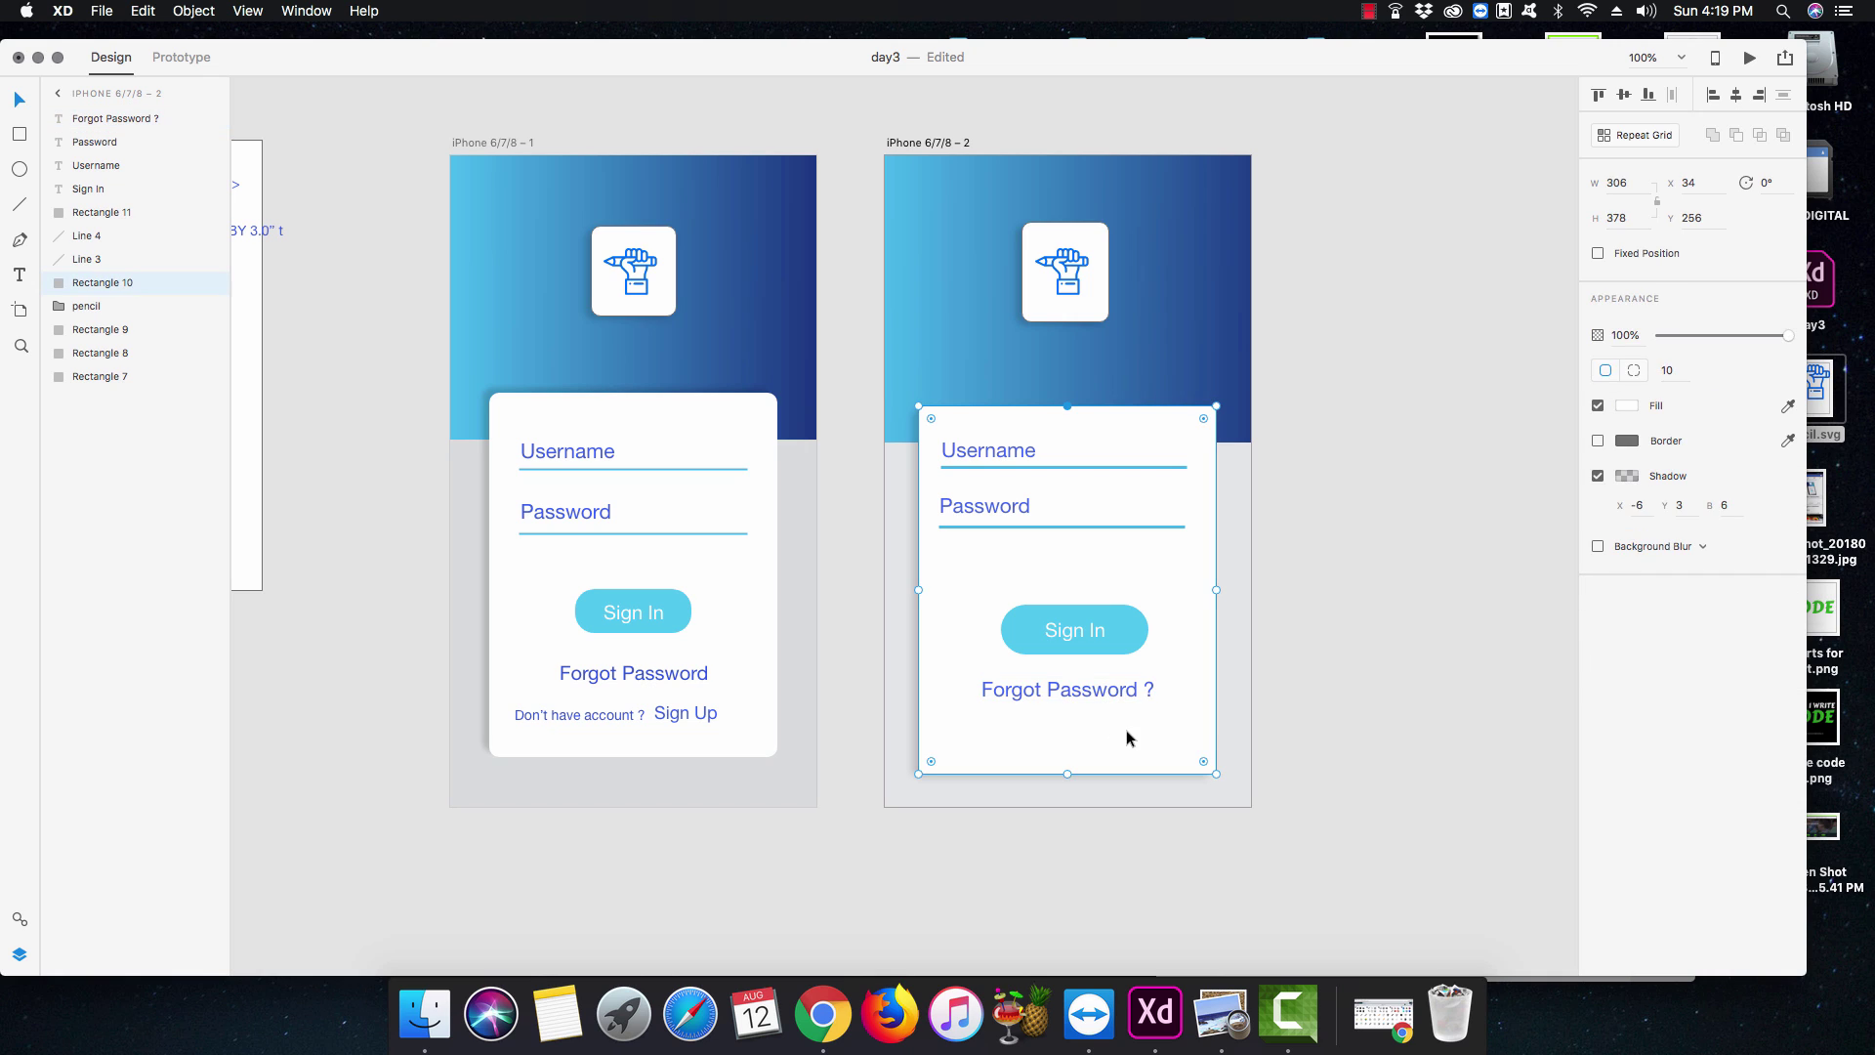
# Add the text "Don't have account ?" at size 14 below Forgot Password ?, near the start of the card on the second screen.
pyautogui.click(1318, 724)
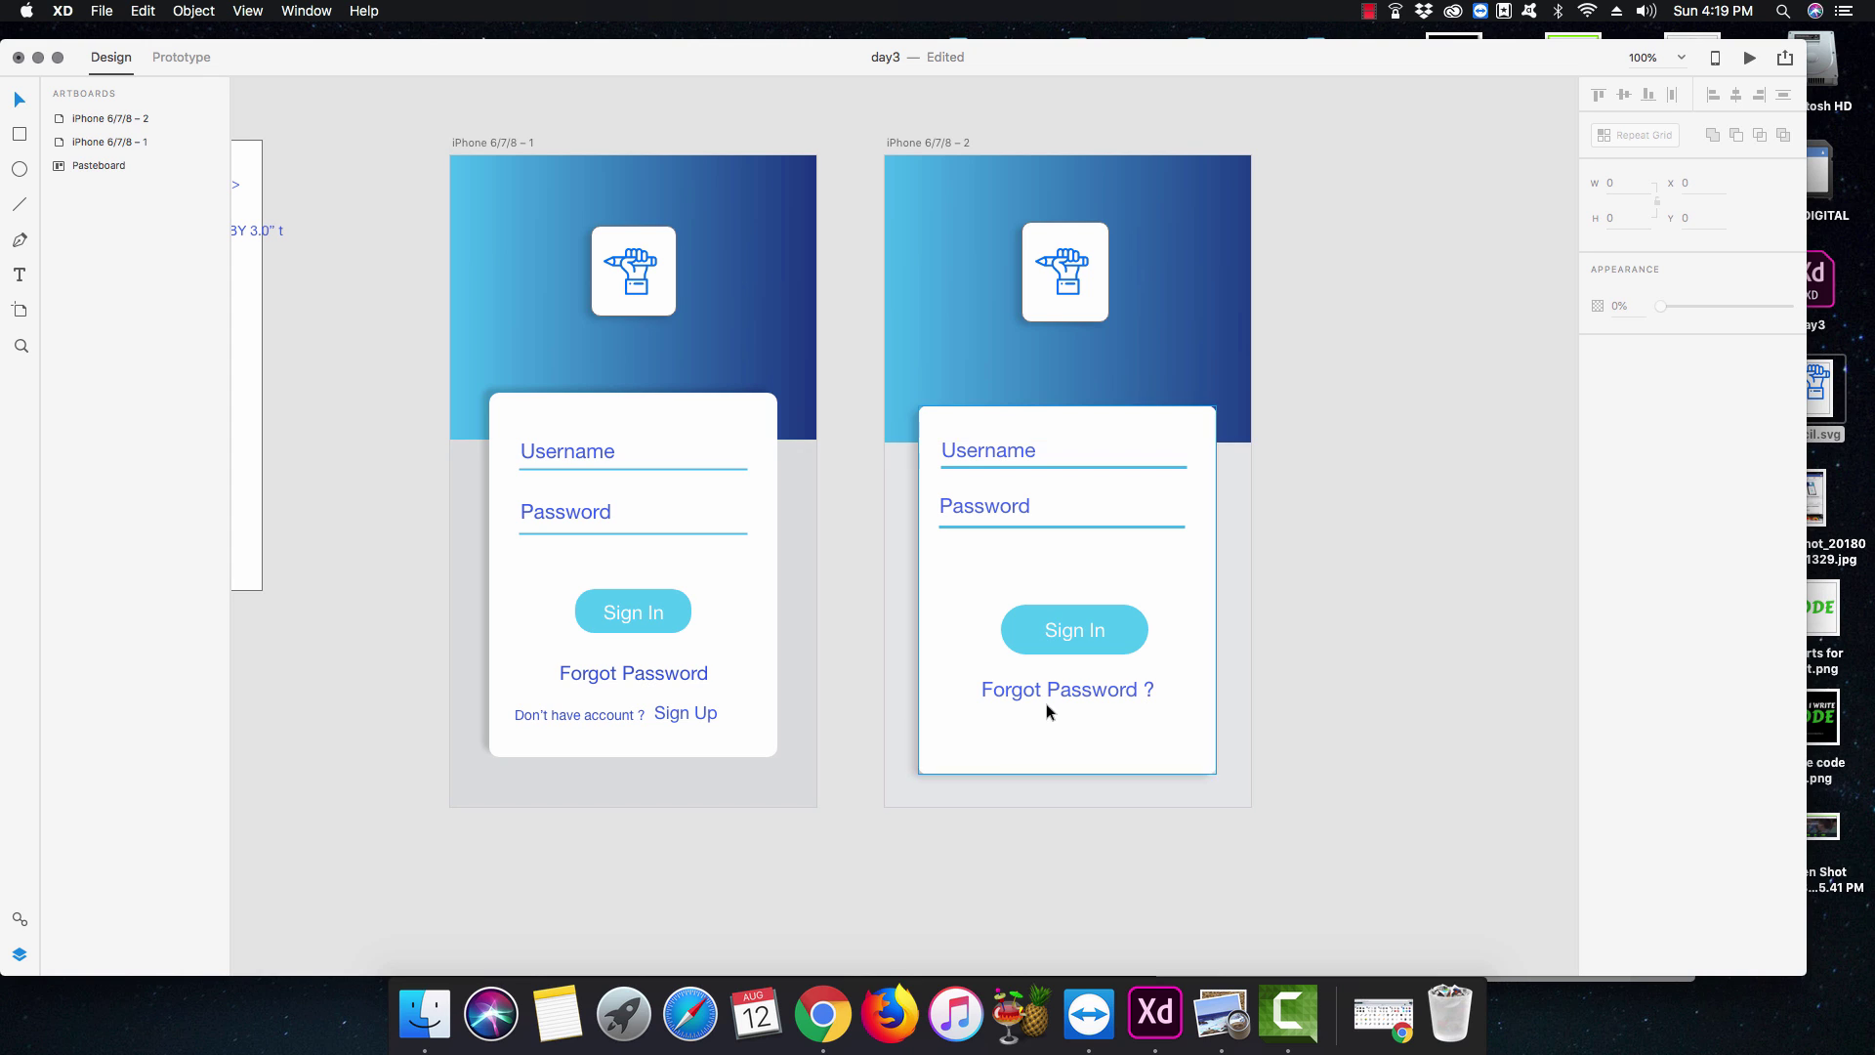
pyautogui.press('t')
pyautogui.click(952, 735)
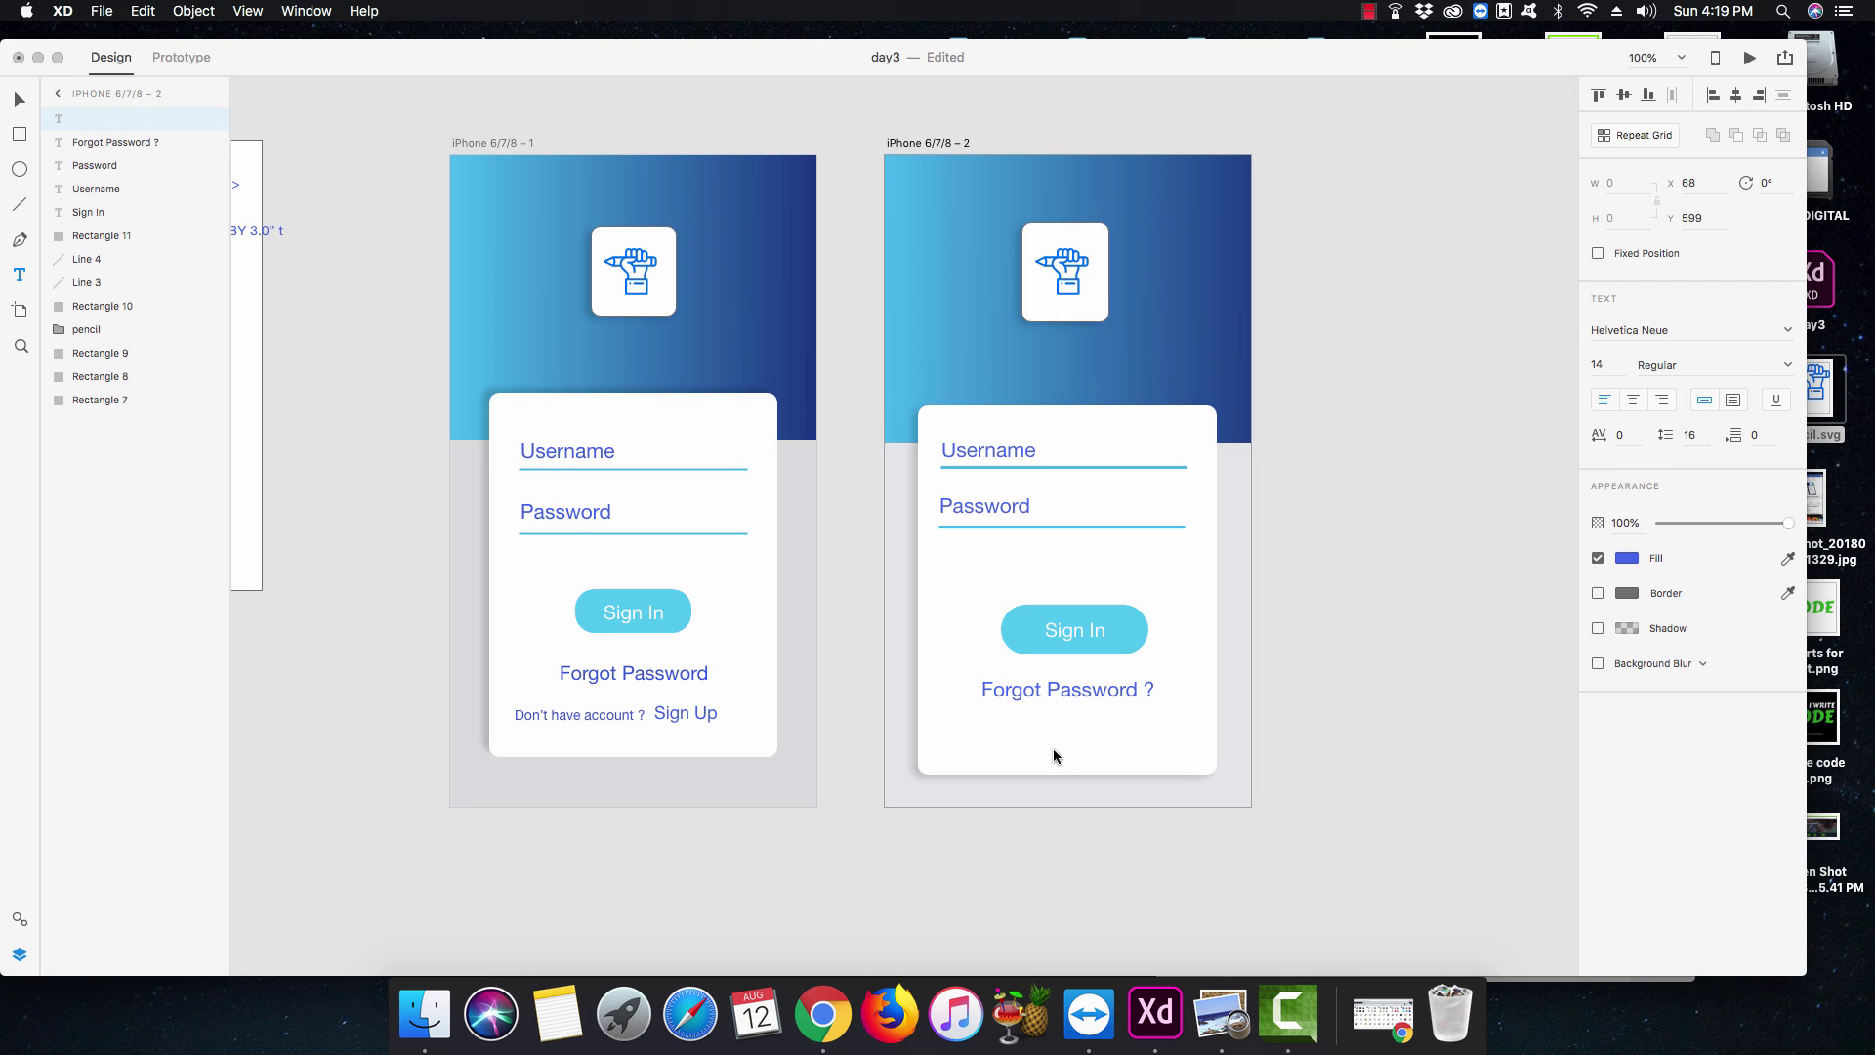
pyautogui.write("Don't have account ?")
pyautogui.press('Escape')
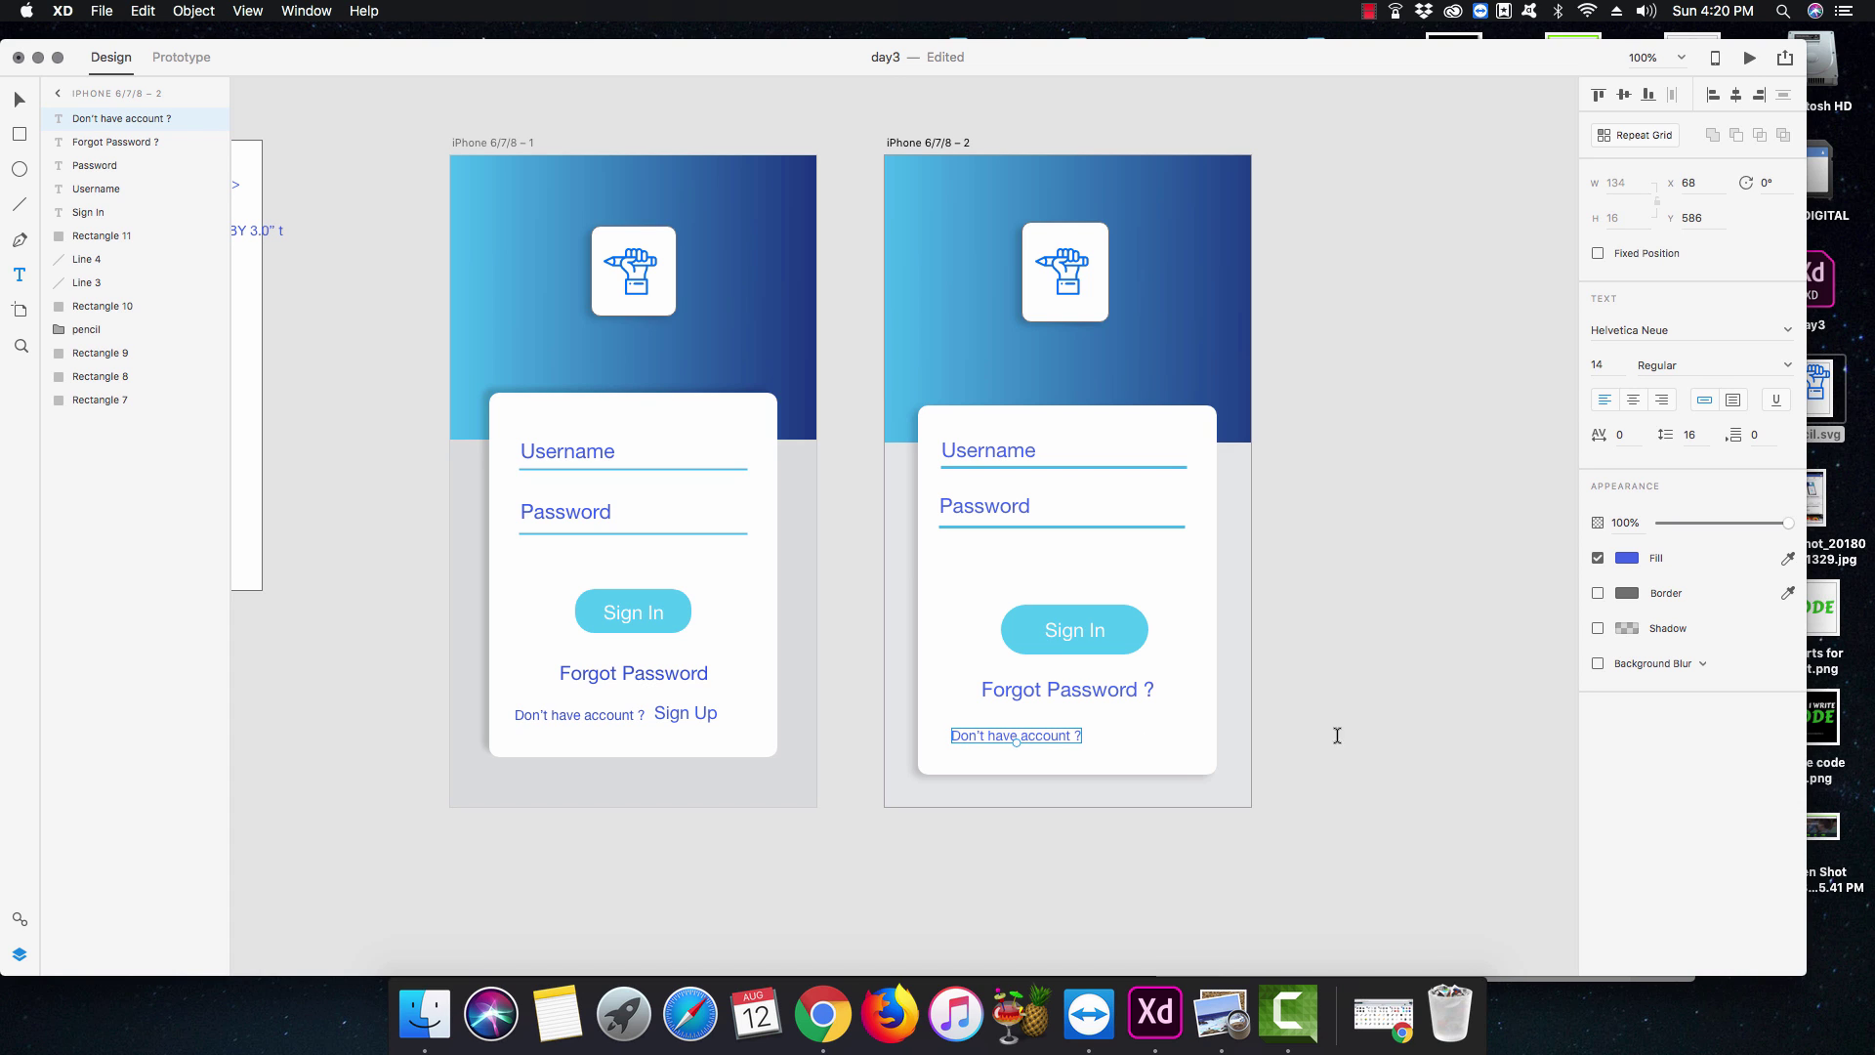
pyautogui.click(1339, 797)
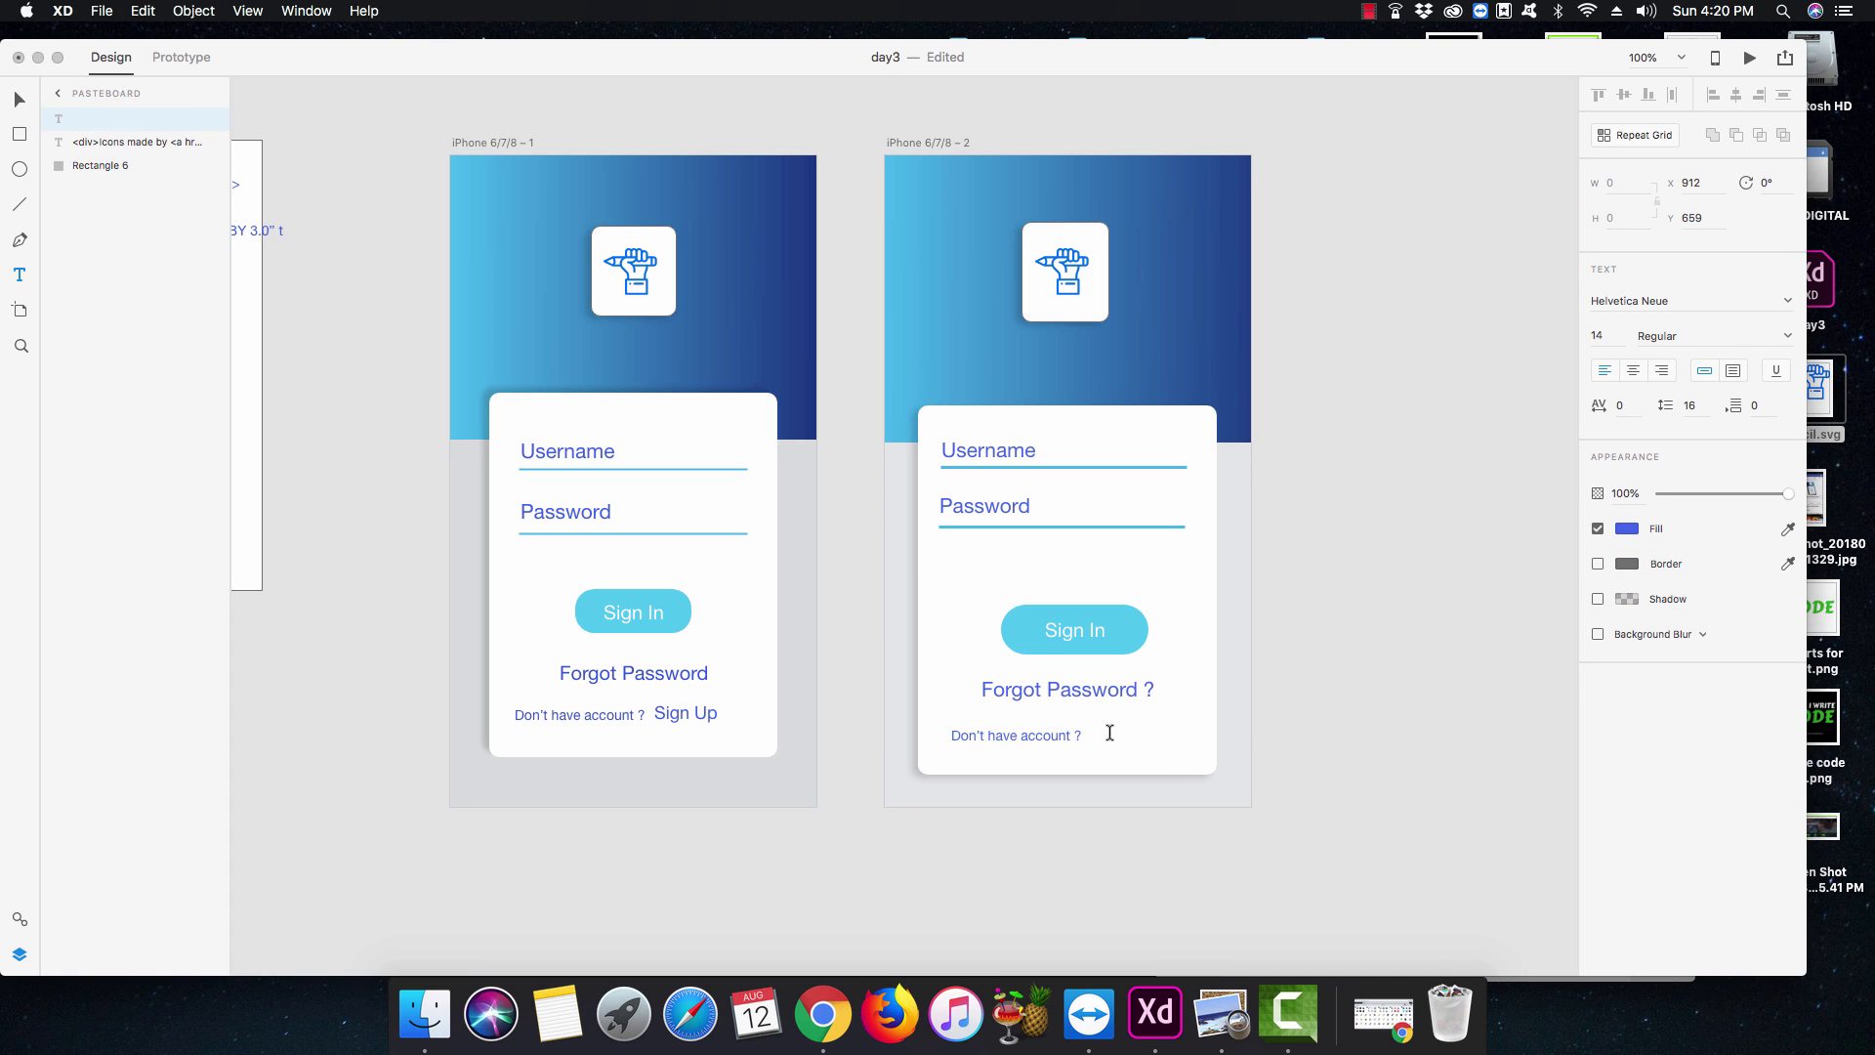
pyautogui.press('Escape')
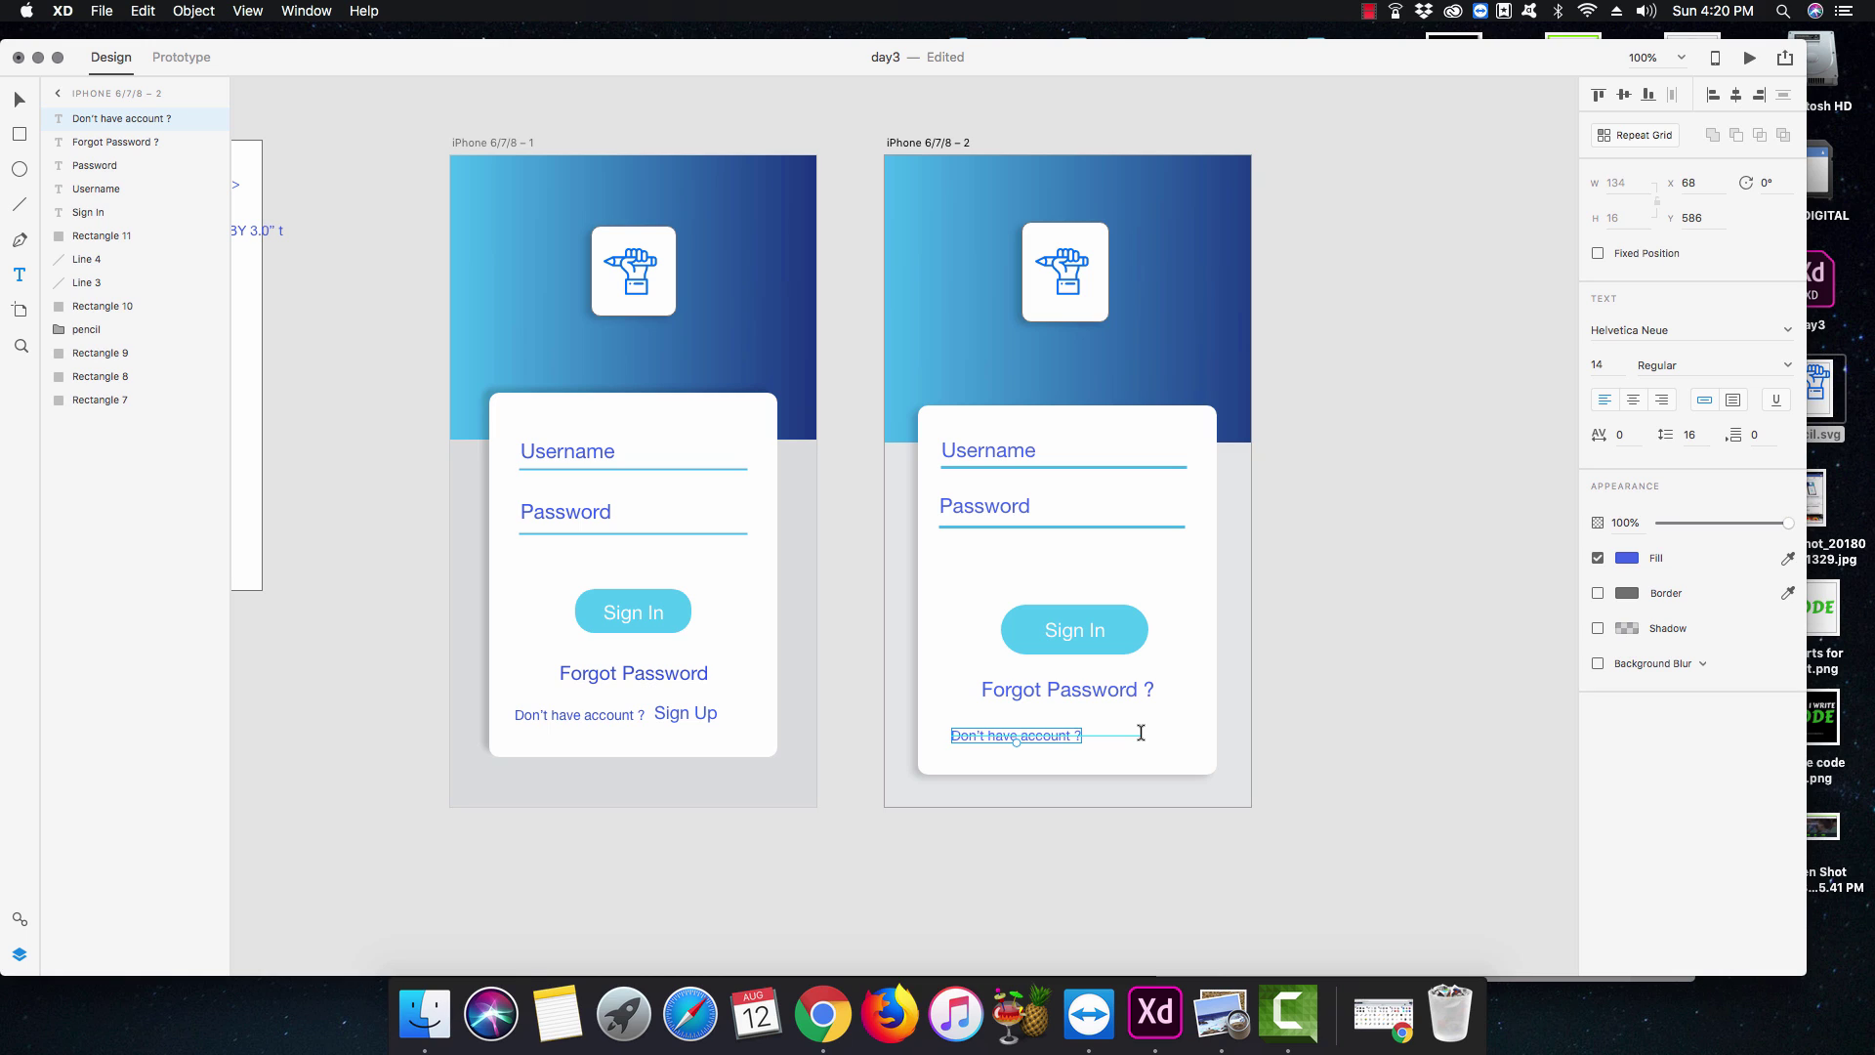
# Add the text "Sign Up" just after "Don't have account ?" on the second screen and enlarge it beyond that text's size.
pyautogui.click(1135, 735)
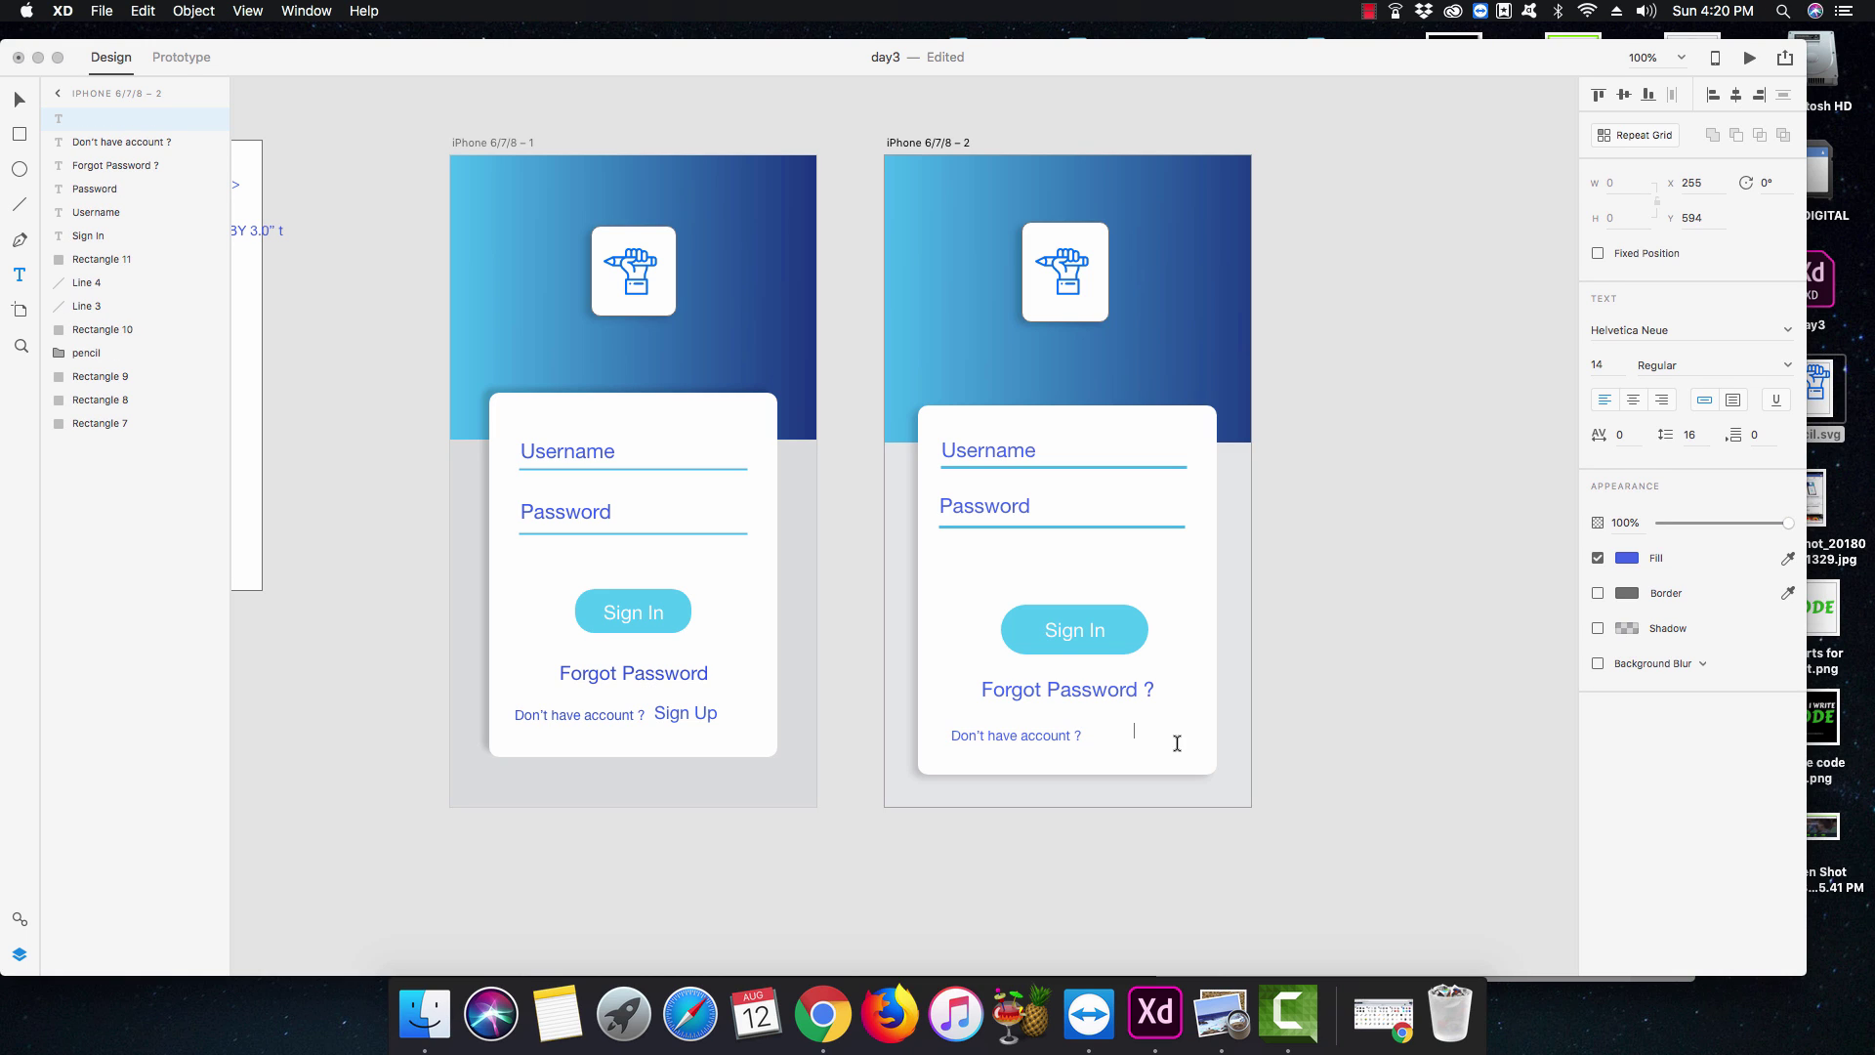
pyautogui.write('Sign Up')
pyautogui.press('super+a')
pyautogui.press('Escape')
pyautogui.moveTo(1156, 740)
pyautogui.mouseDown()
pyautogui.moveTo(1168, 750)
pyautogui.moveTo(1146, 729)
pyautogui.mouseUp()
pyautogui.click(1155, 759)
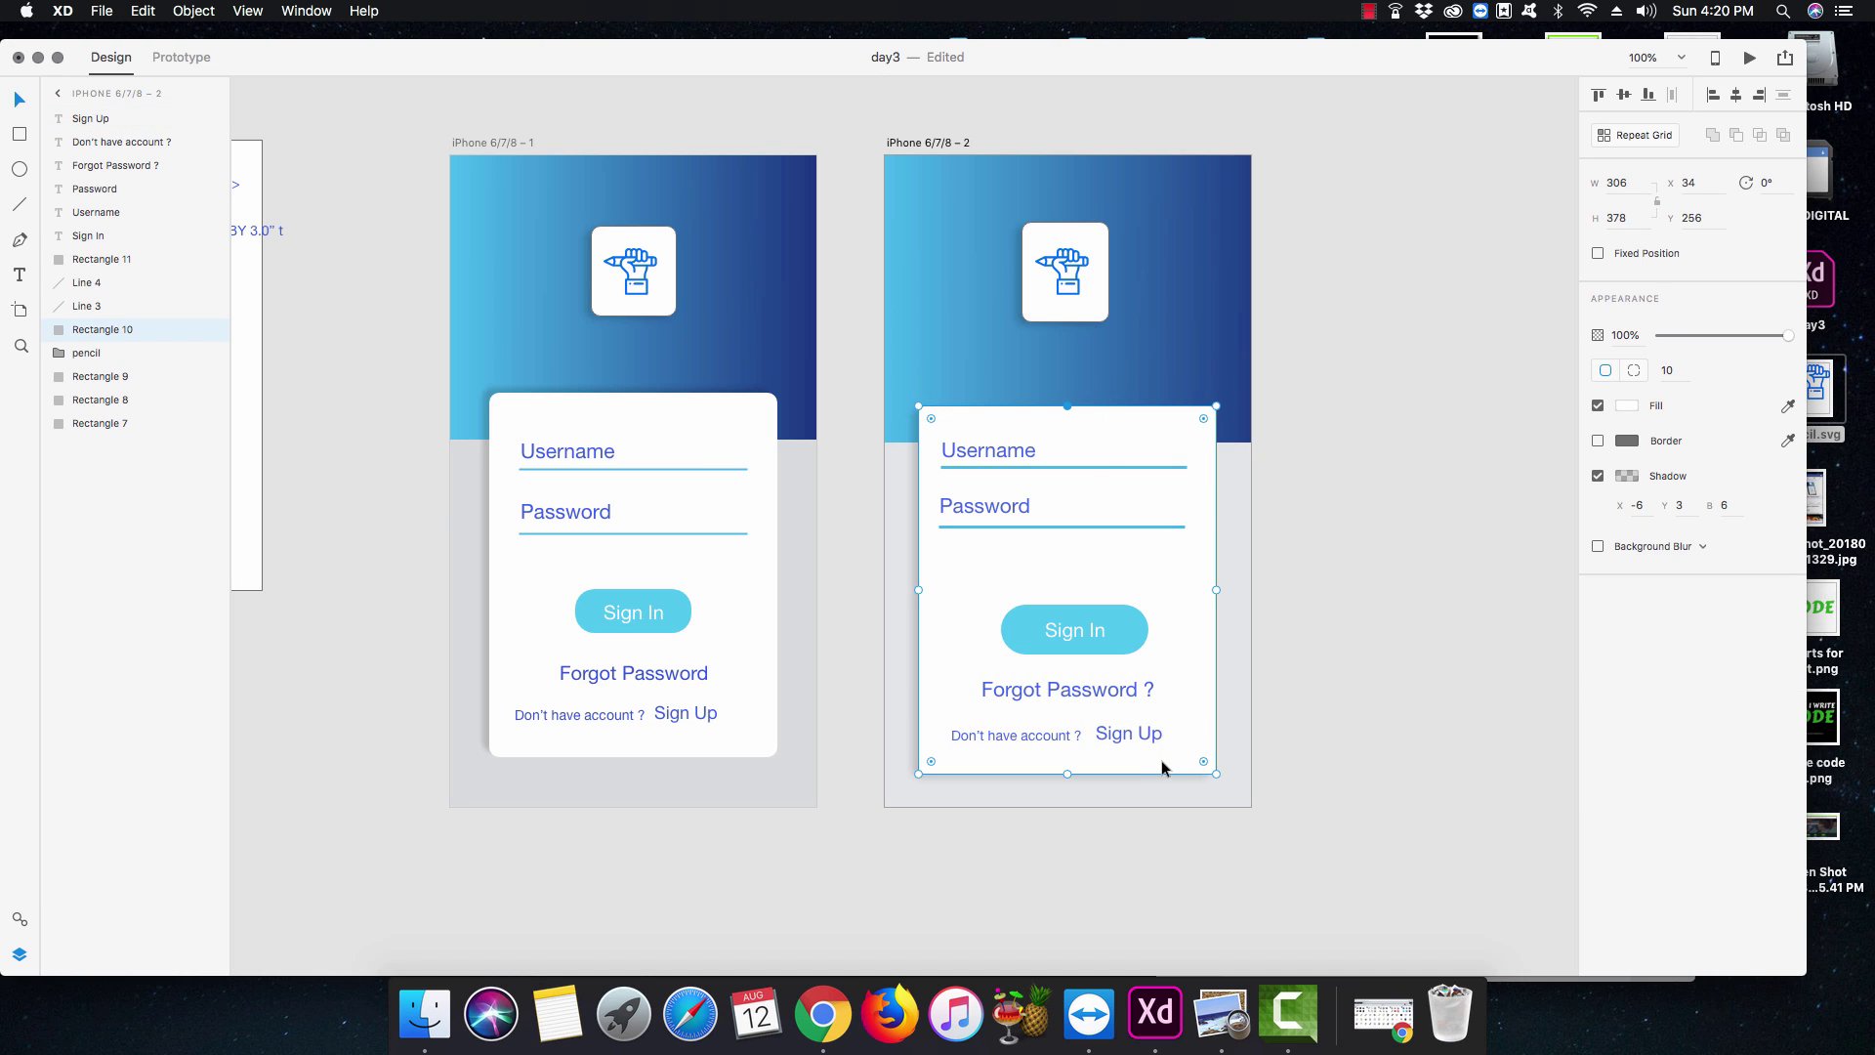
# Shift the "Don't have account ?" and "Sign Up" texts slightly up, aligned with each other below Forgot Password ?
pyautogui.click(1340, 705)
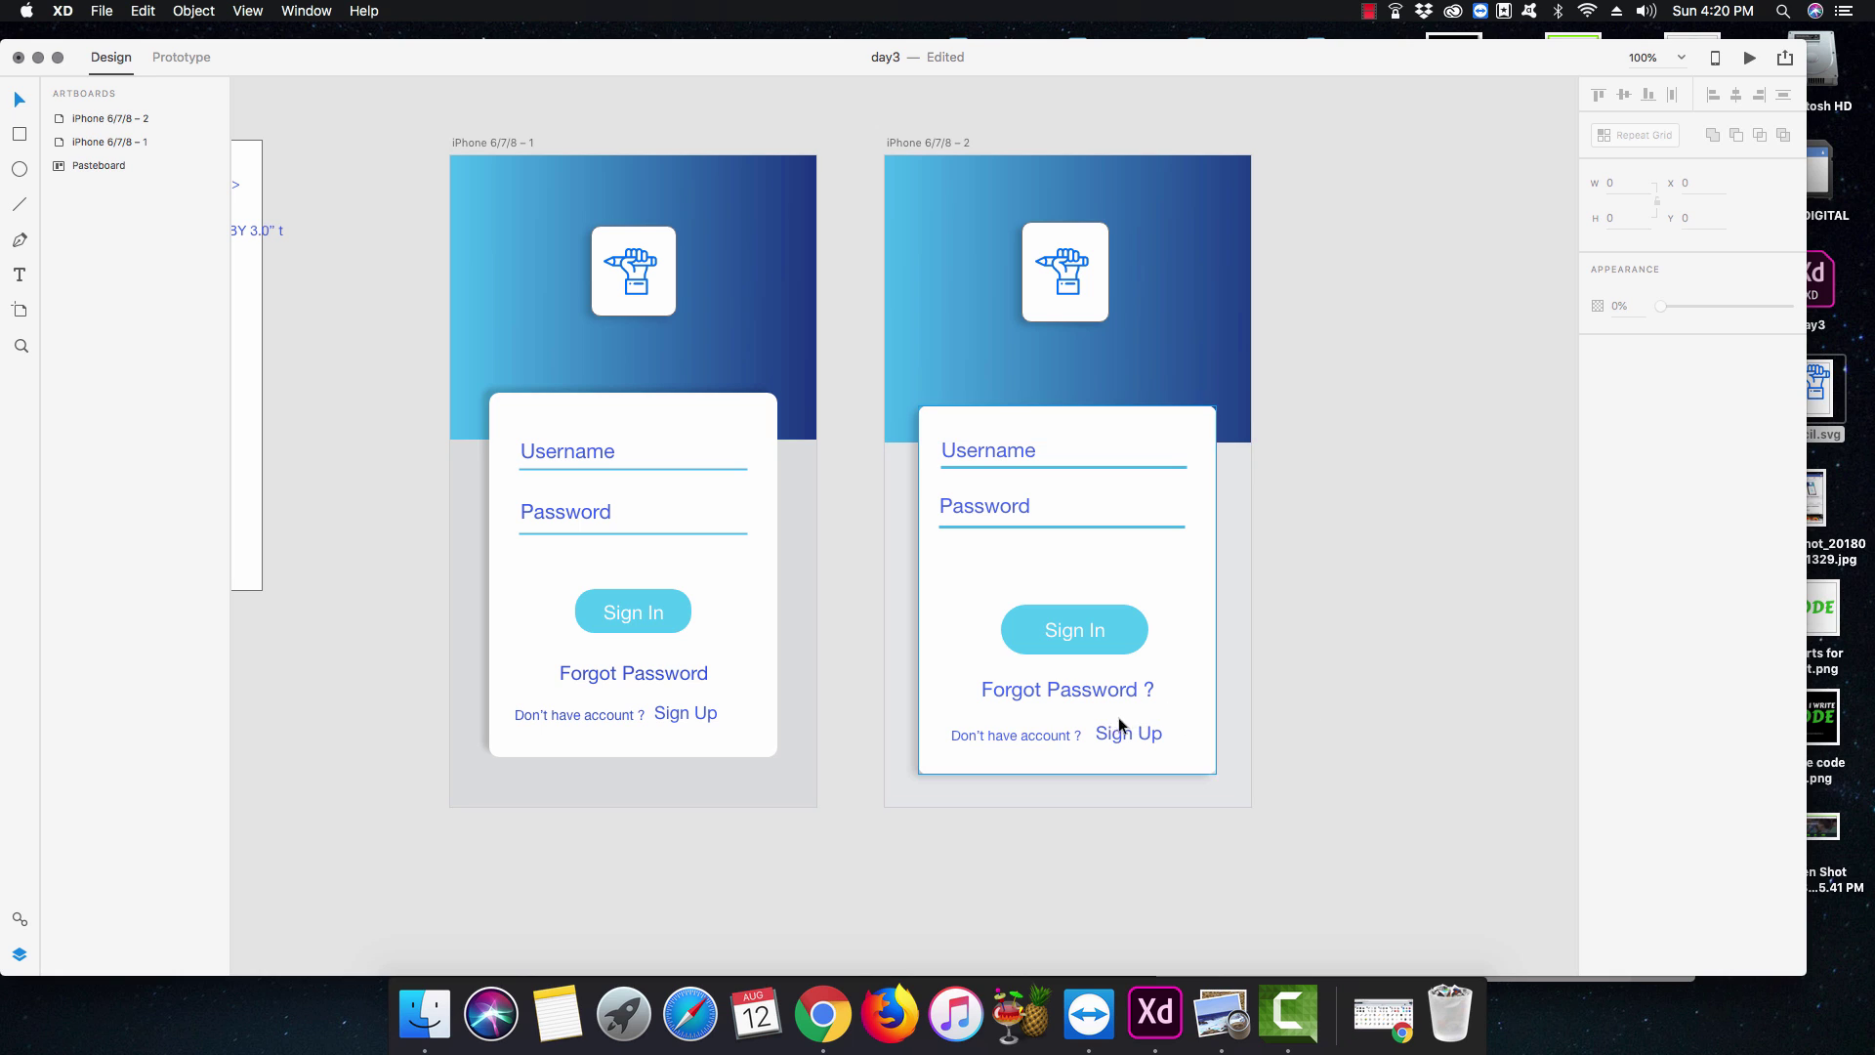
pyautogui.moveTo(1037, 734); pyautogui.dragTo(1117, 724)
pyautogui.click(1361, 718)
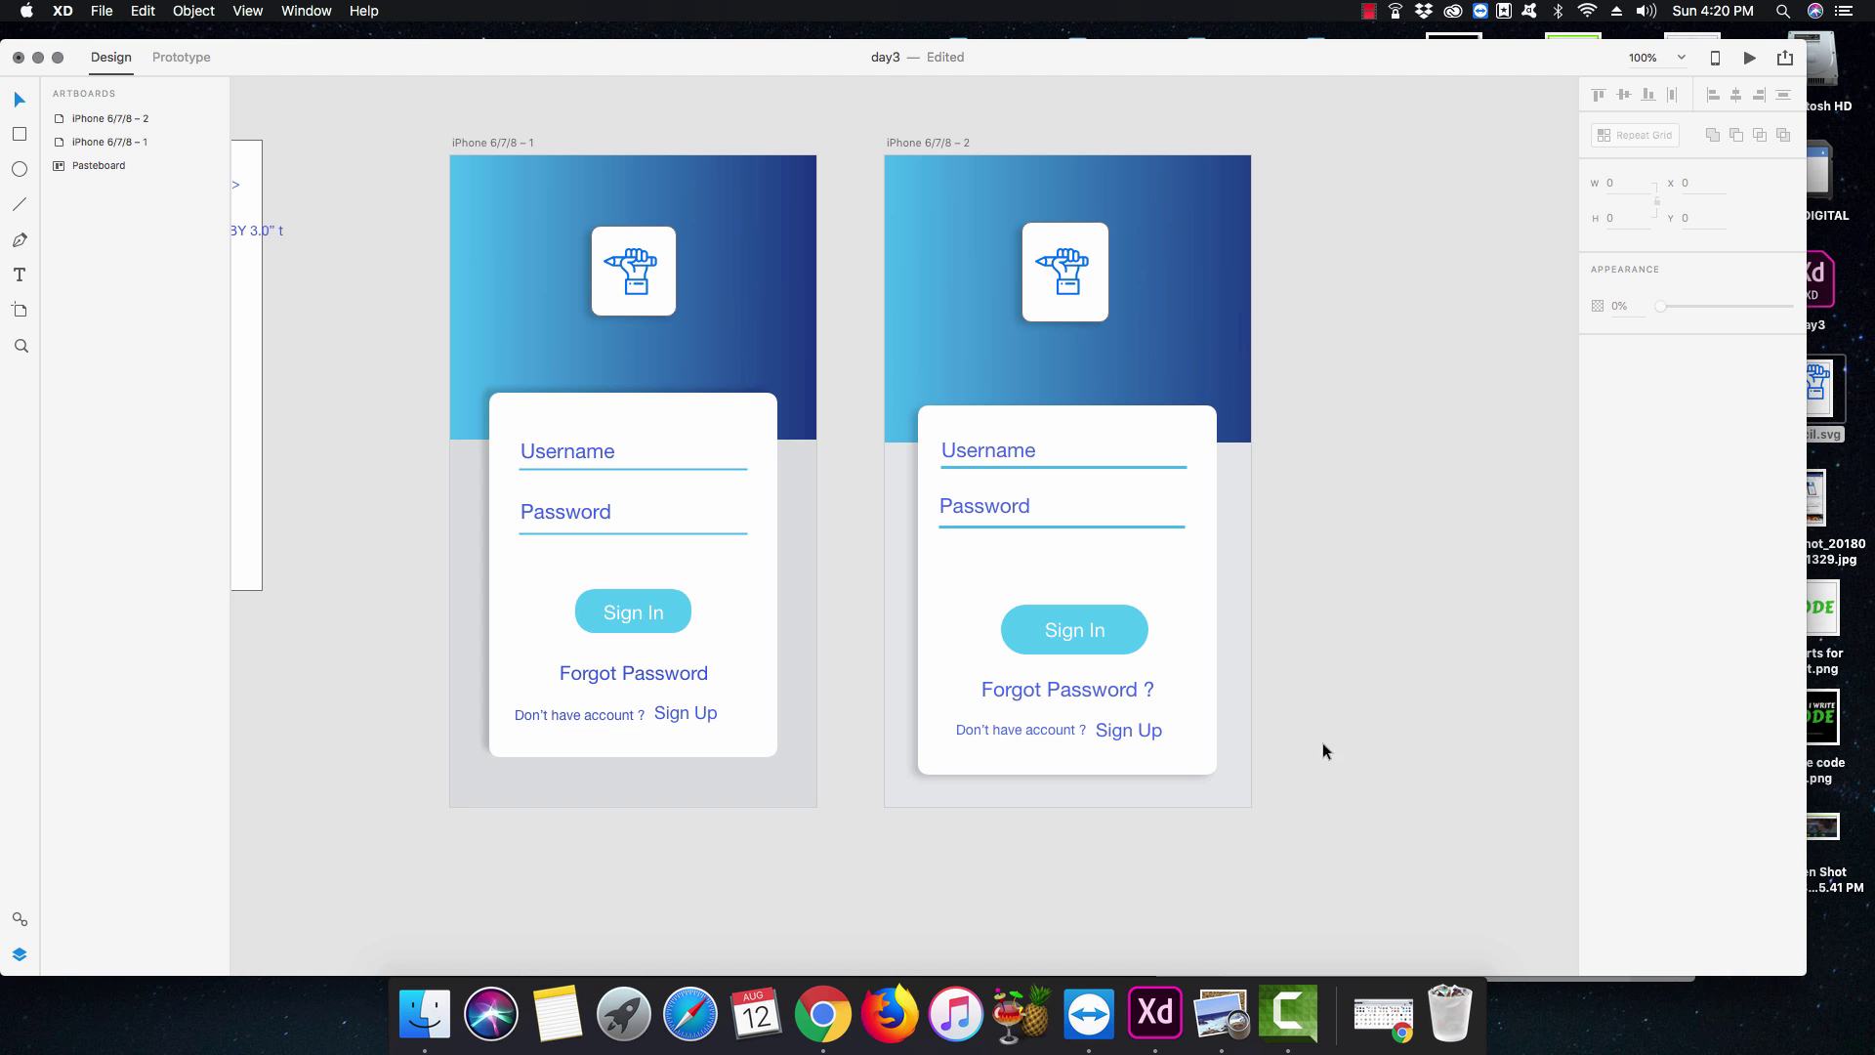
# Switch to Chrome to view the Flaticon pencil icons page, and minimize it to return to the XD design.
pyautogui.click(1382, 1016)
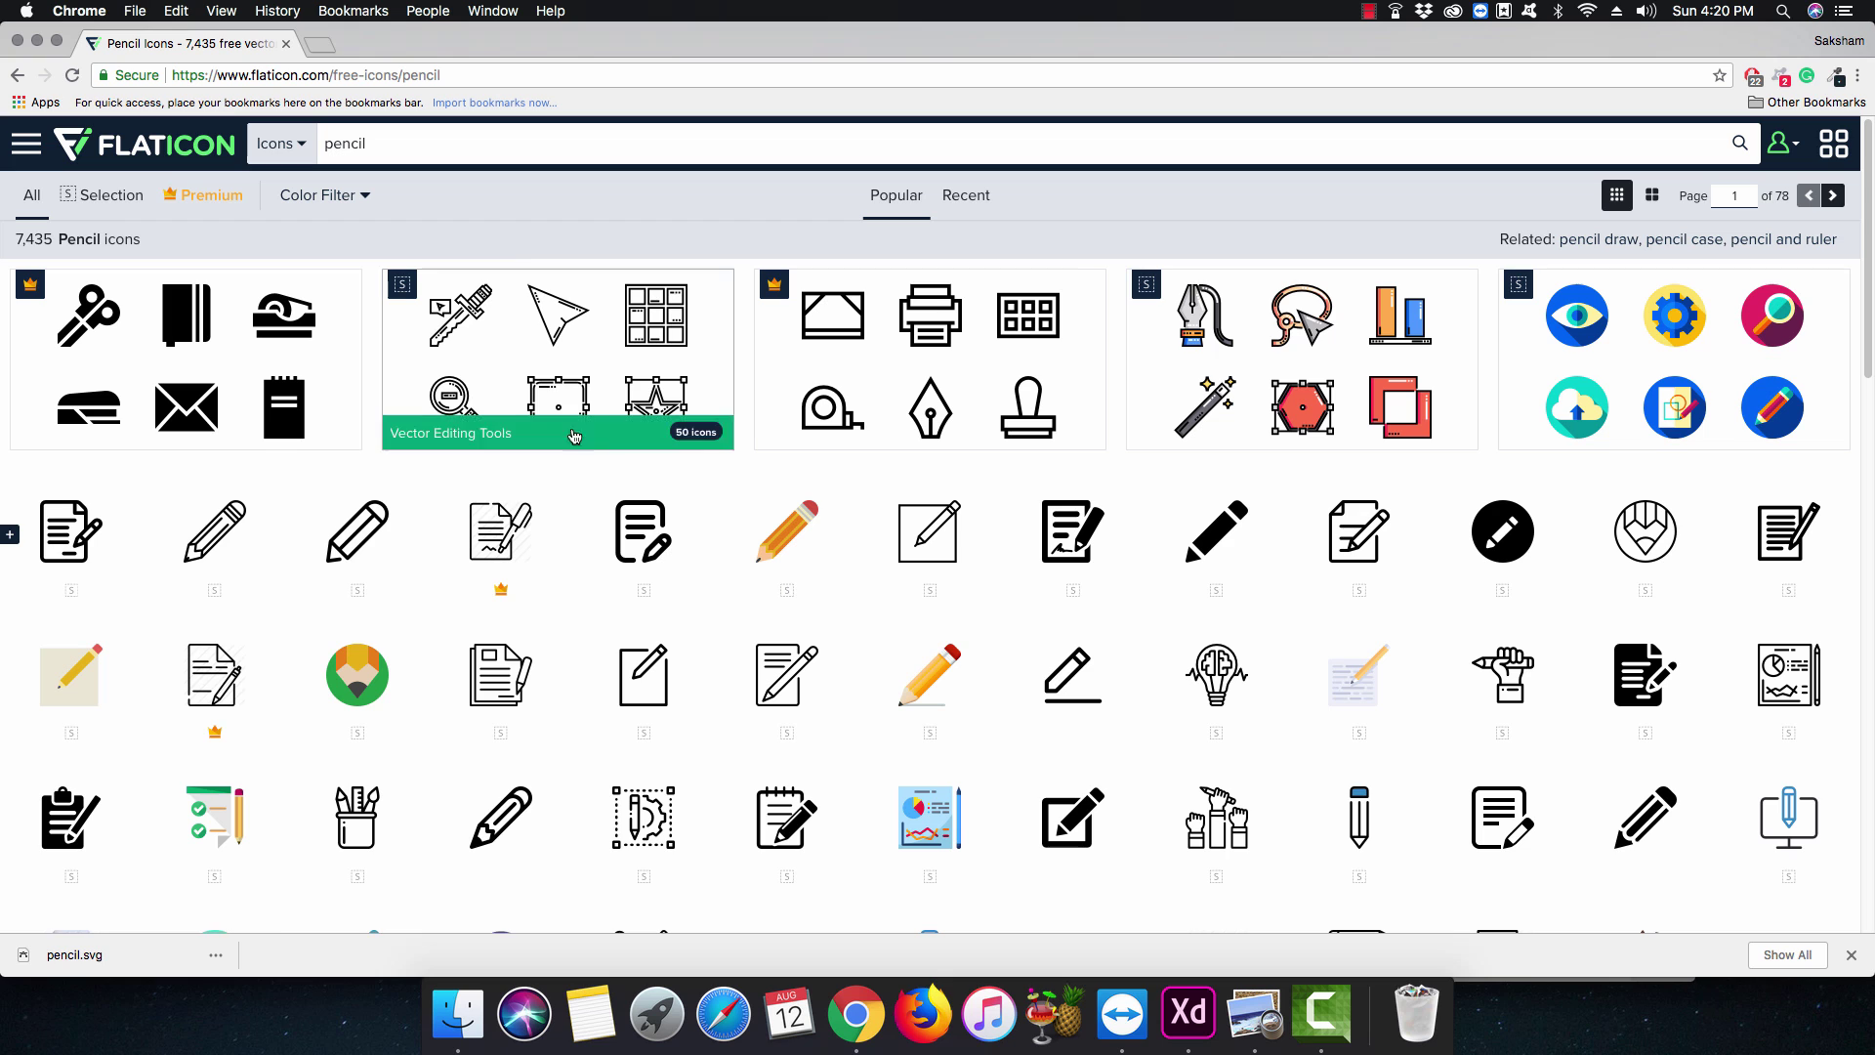
pyautogui.click(37, 41)
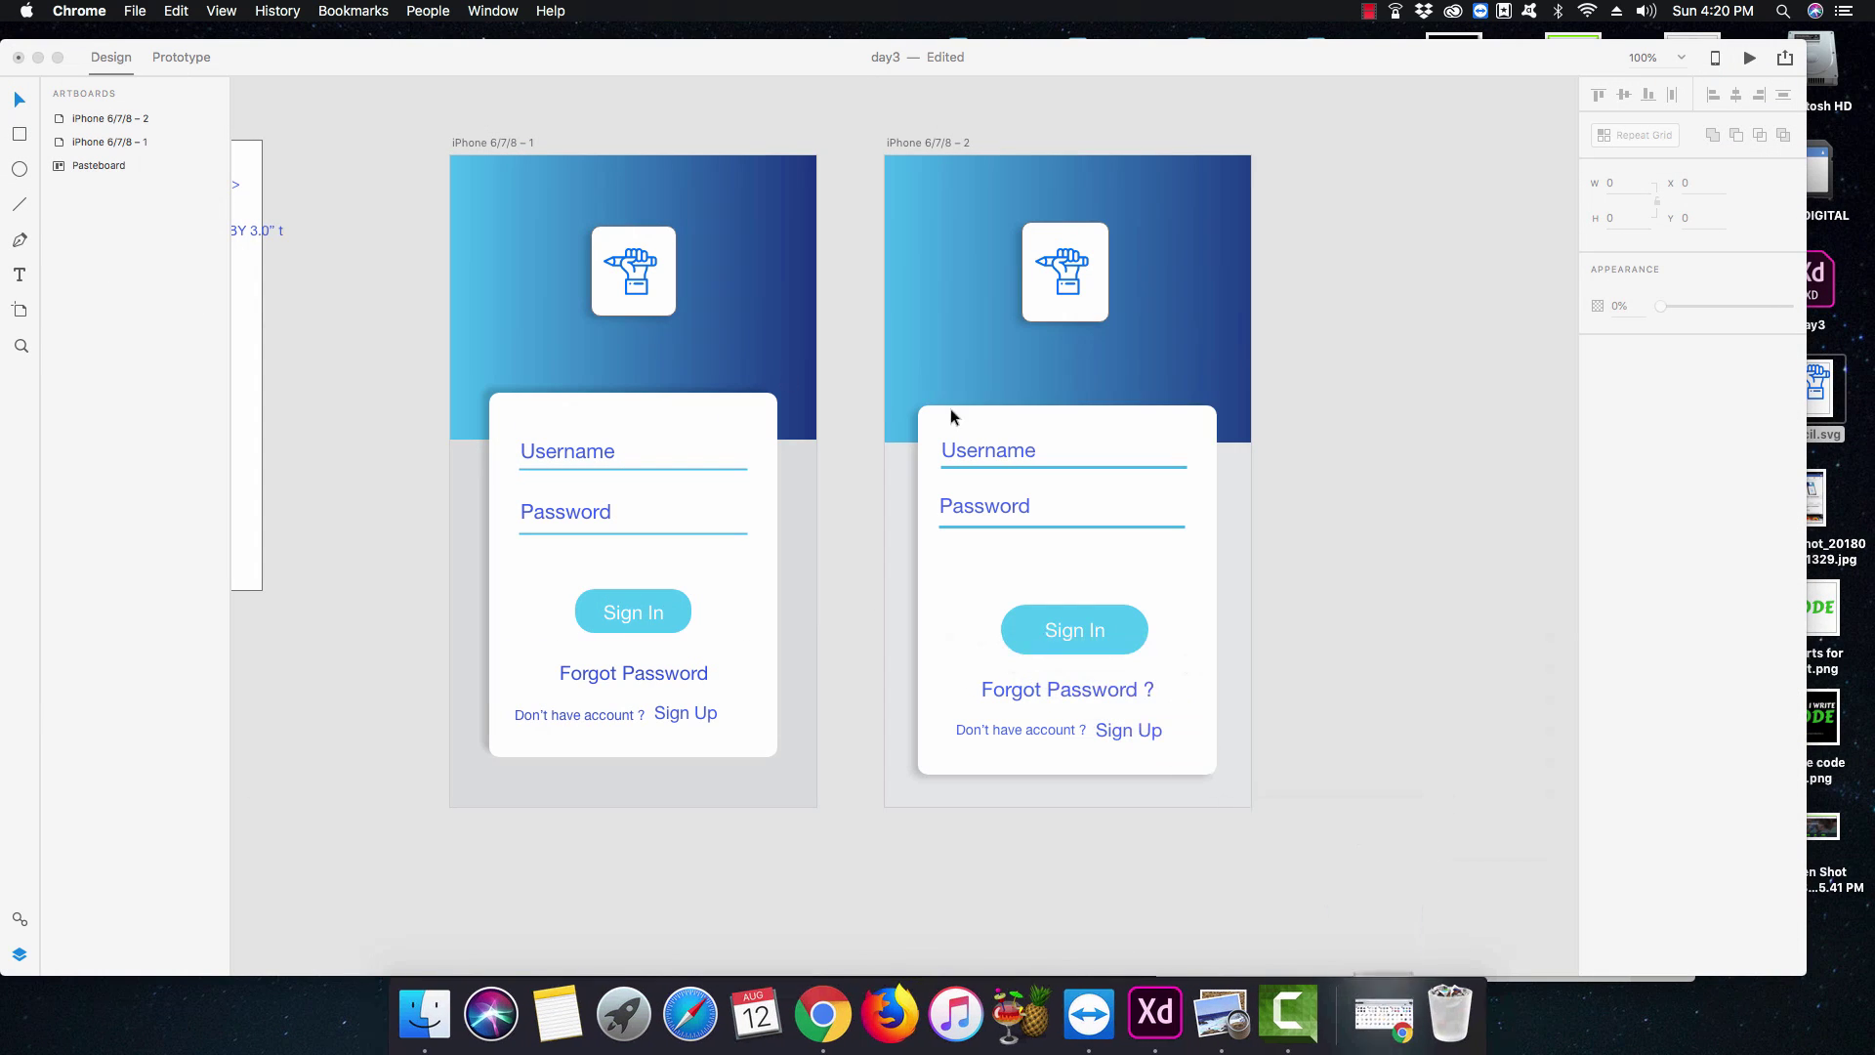